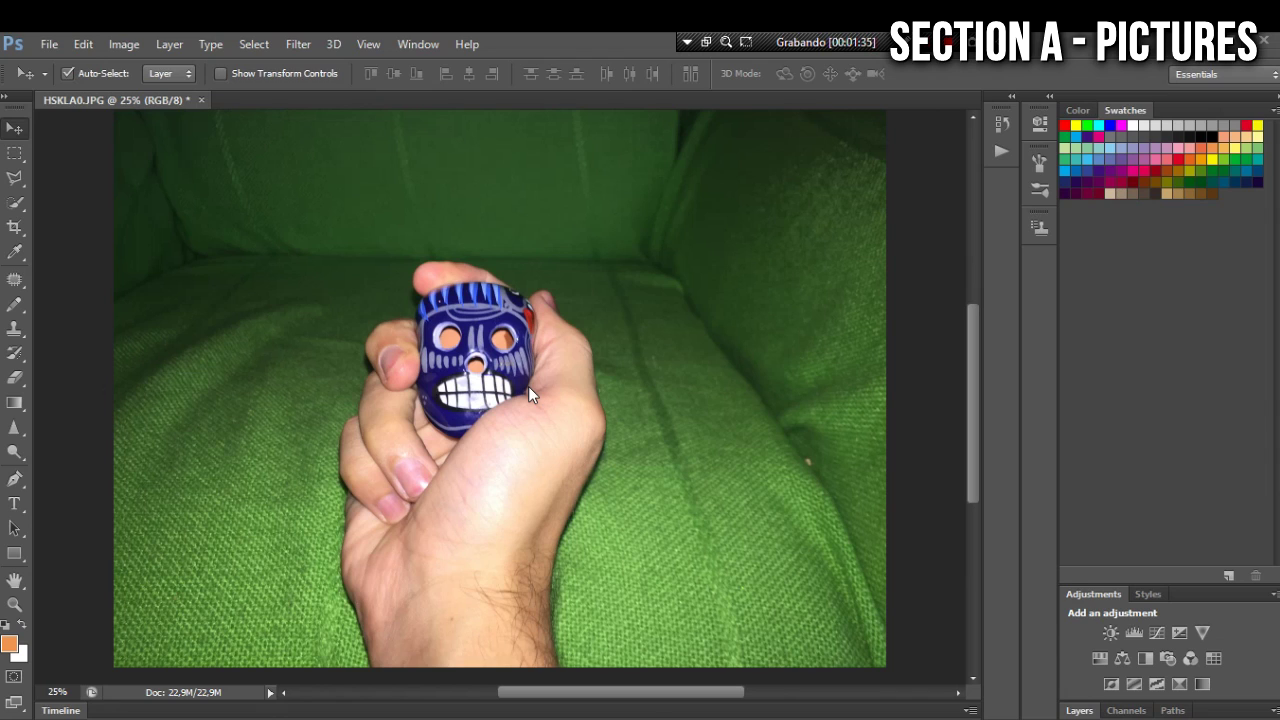
click(972, 355)
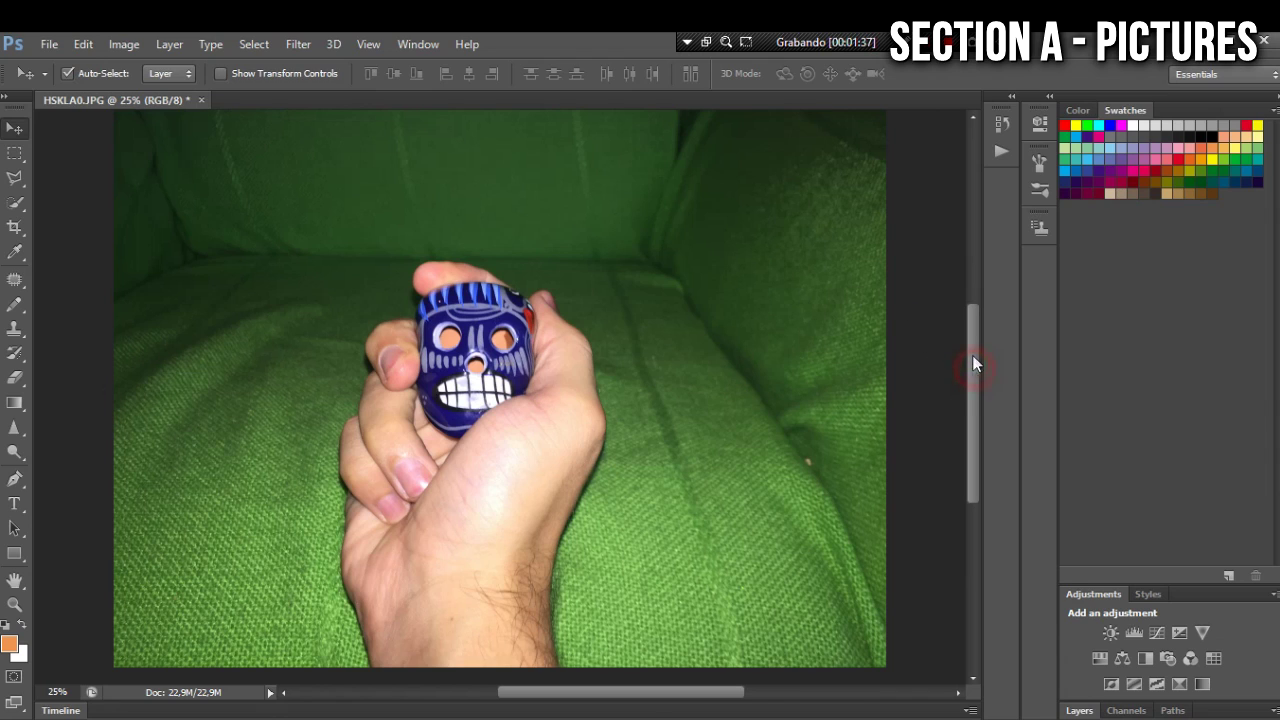
scroll(972, 360, up, 2)
mouse_move(972, 361)
mouse_down()
mouse_move(976, 381)
mouse_move(972, 371)
mouse_up()
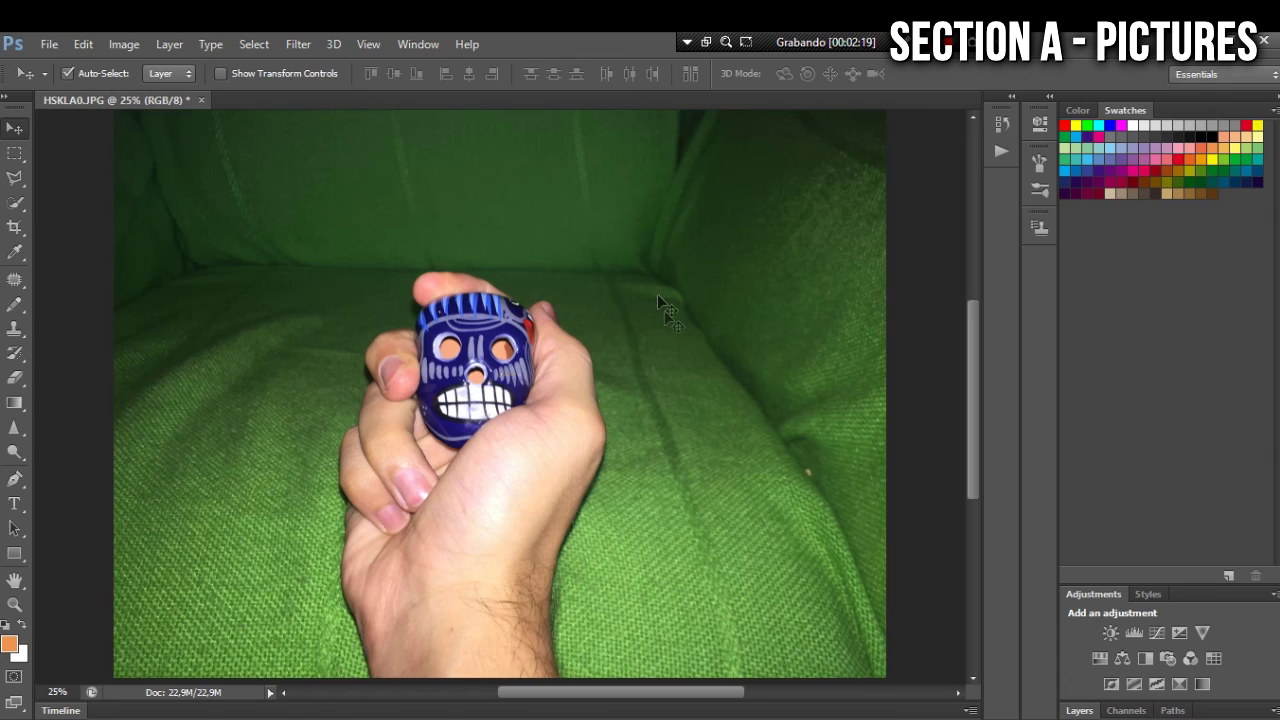
Switch to Windows Photo Viewer and look through the hand photos HSKLA0 to HSKLD0 and the skull photo SKLLA0.
mouse_move(222, 718)
mouse_move(1010, 718)
click(1010, 640)
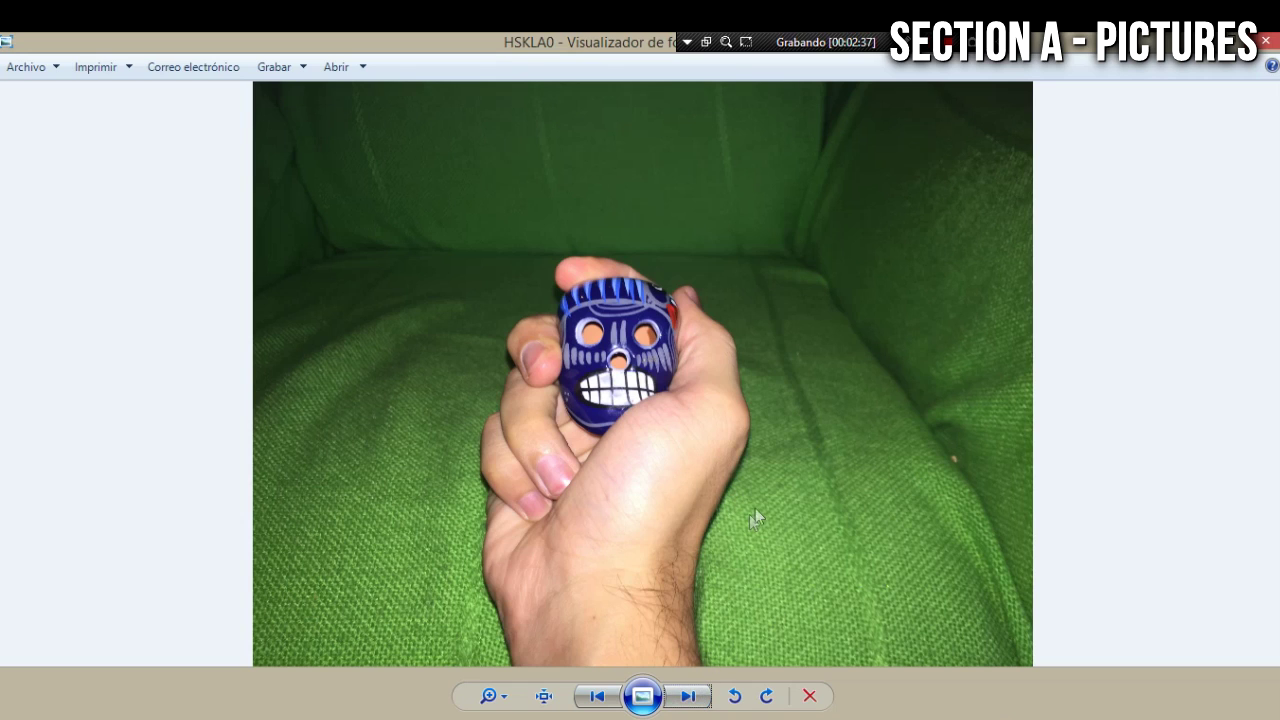
click(701, 698)
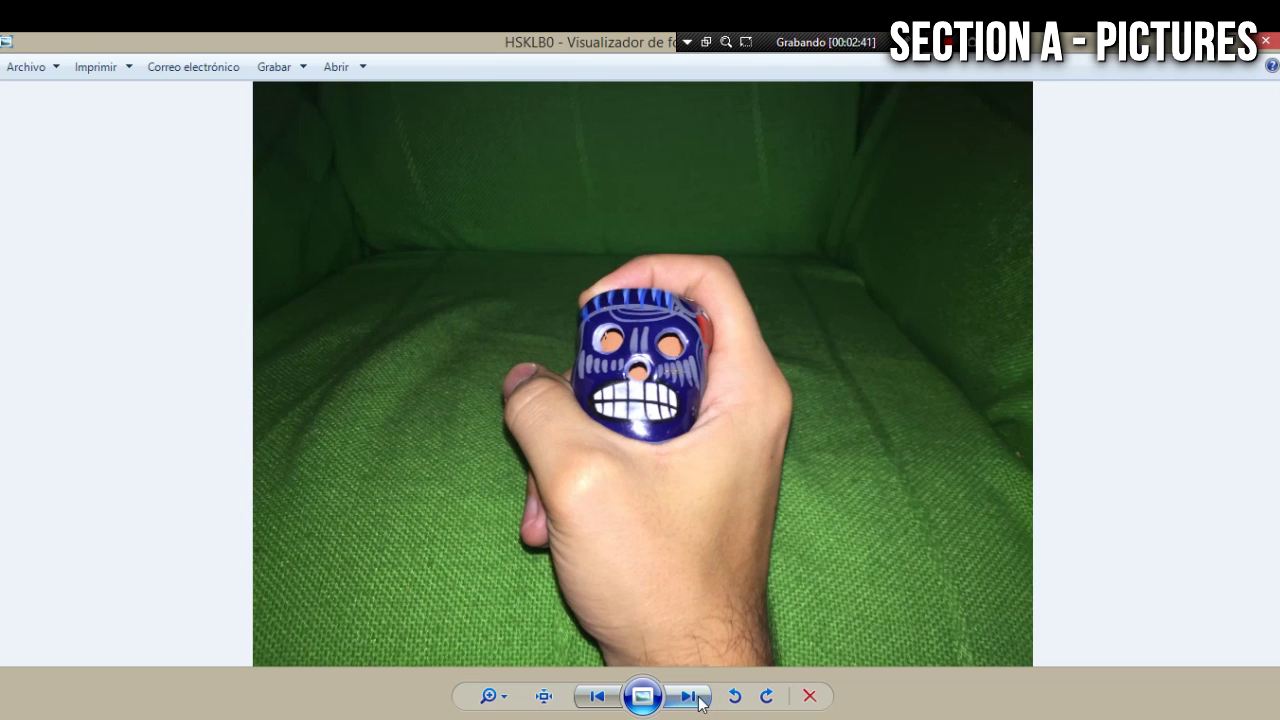
click(701, 698)
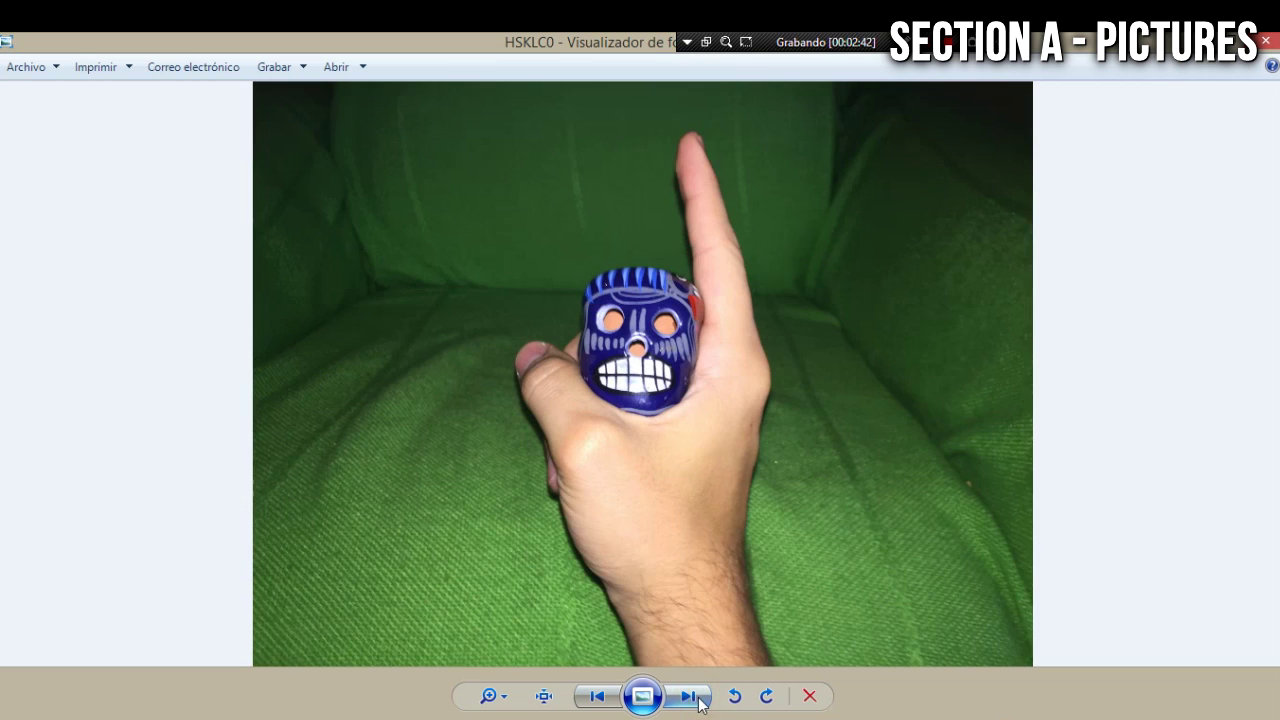
click(700, 699)
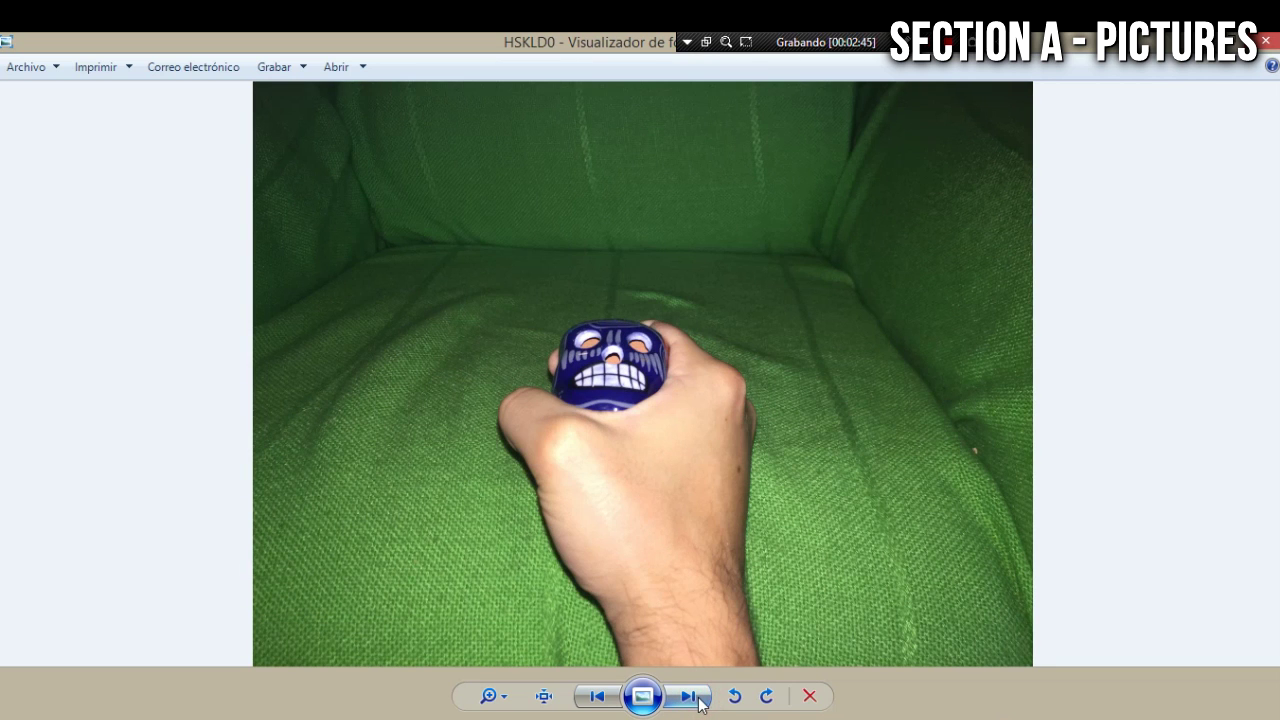
click(700, 700)
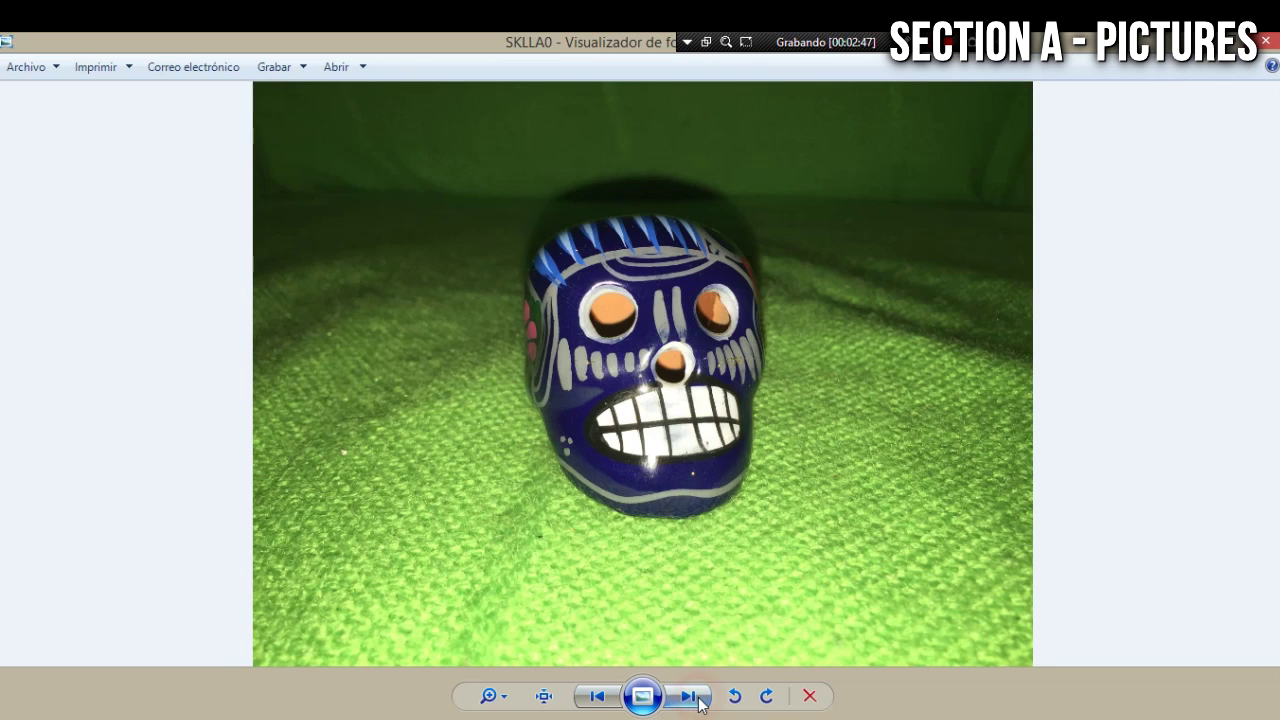
click(600, 696)
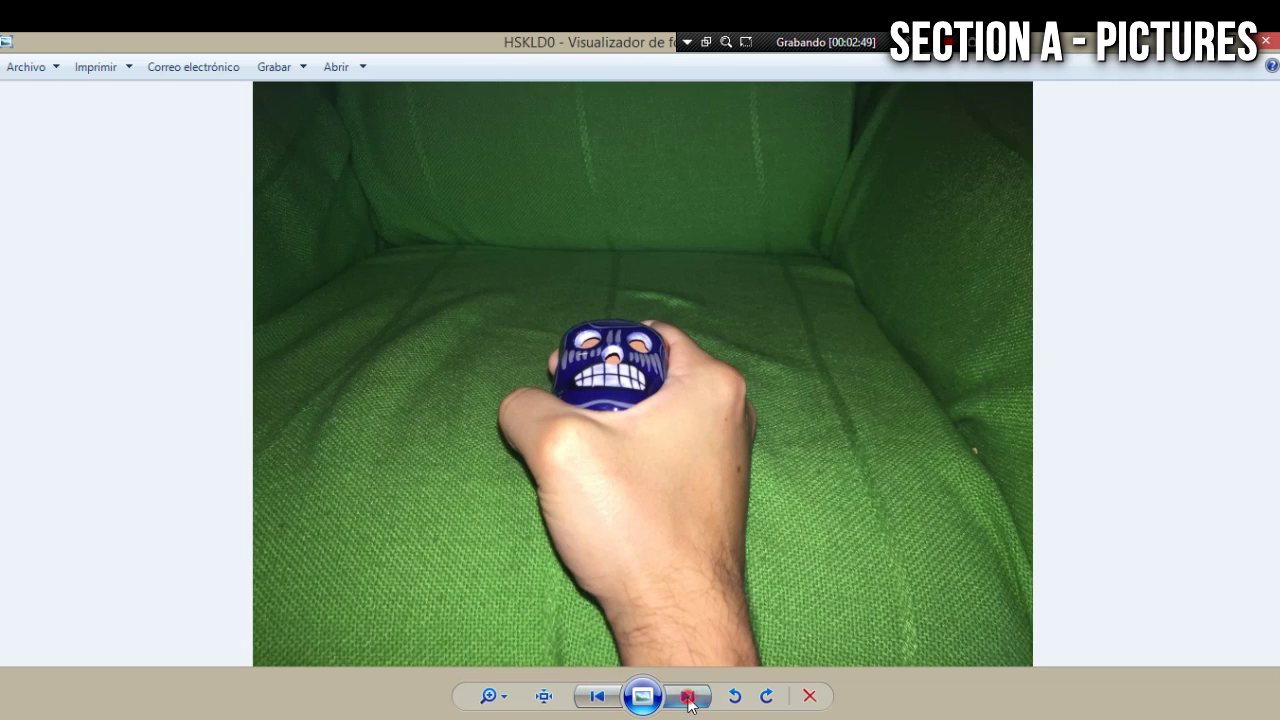
click(688, 696)
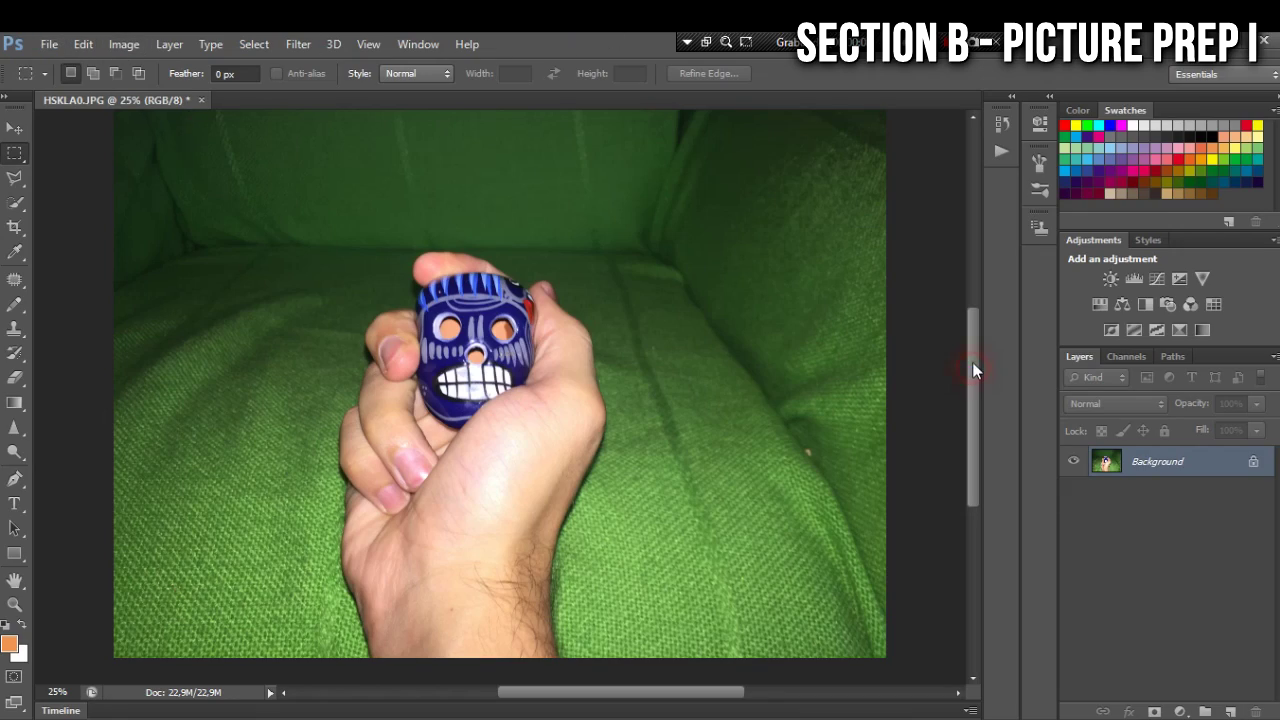
In Photoshop, select the hand and skull in HSKLA0.JPG with a rectangular marquee reaching down to the photo's lower edge.
drag(975, 383, 969, 376)
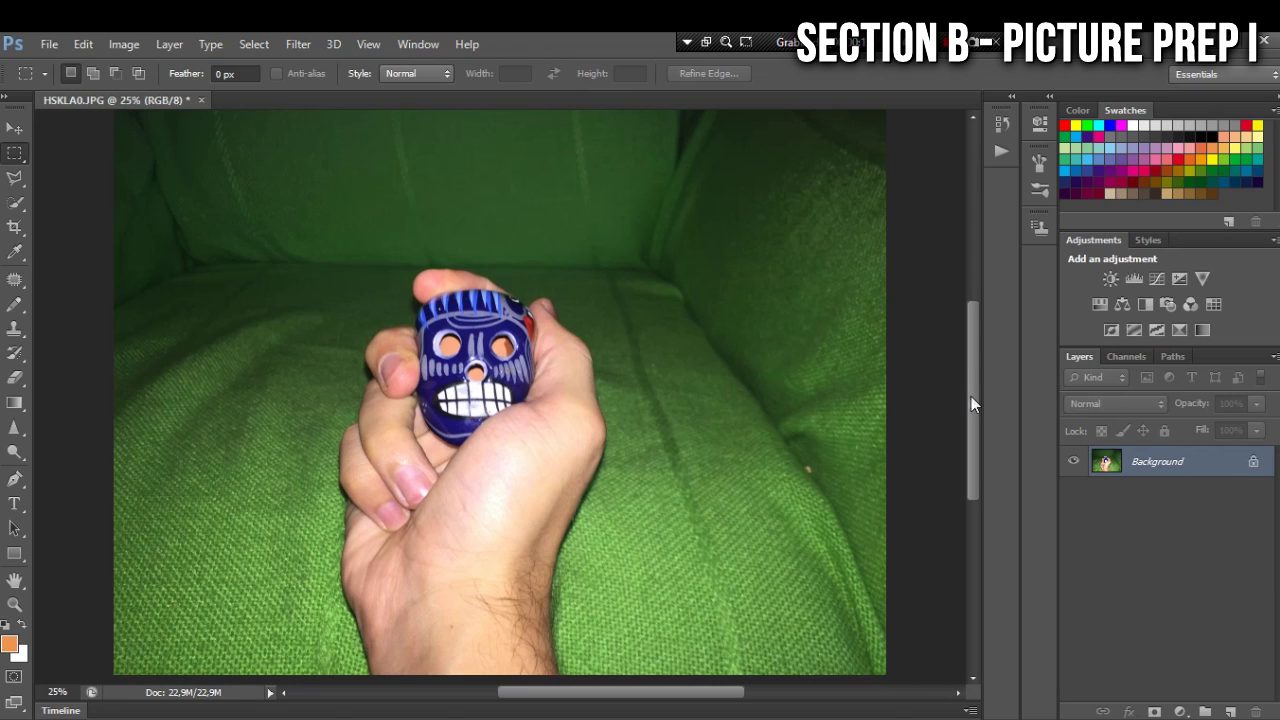
drag(971, 395, 970, 394)
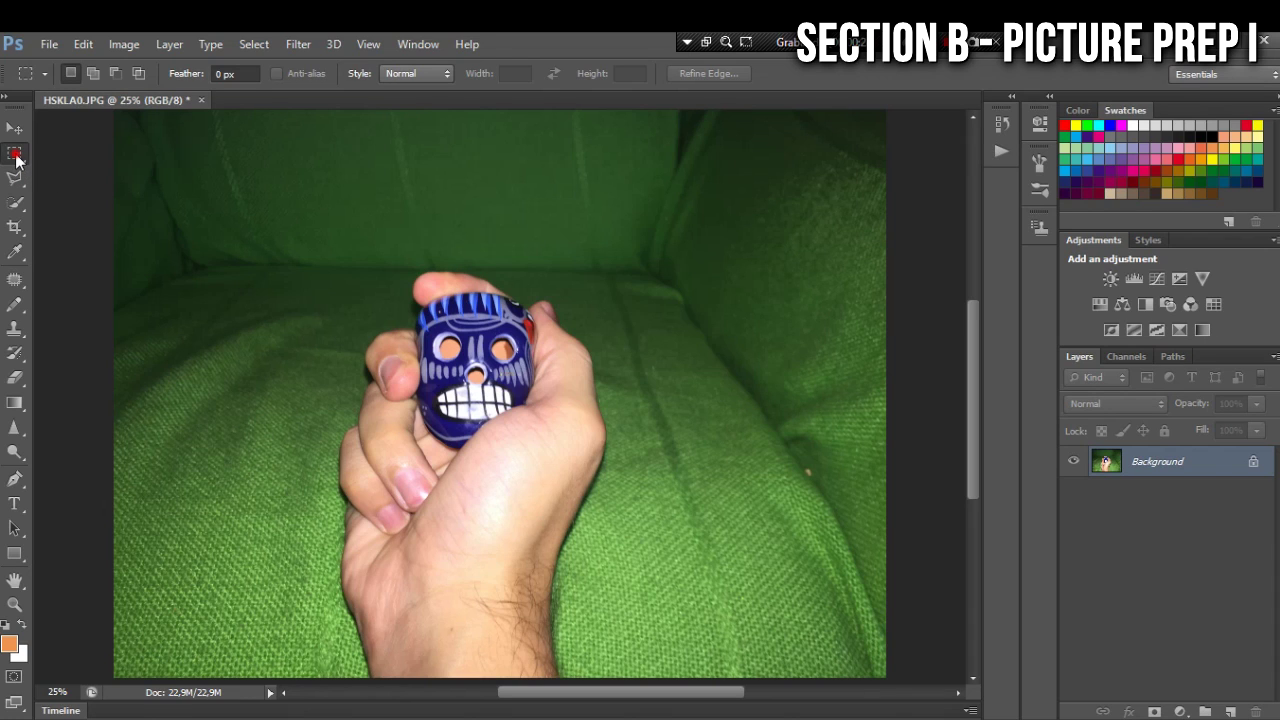
drag(342, 269, 432, 479)
click(336, 273)
drag(328, 269, 614, 684)
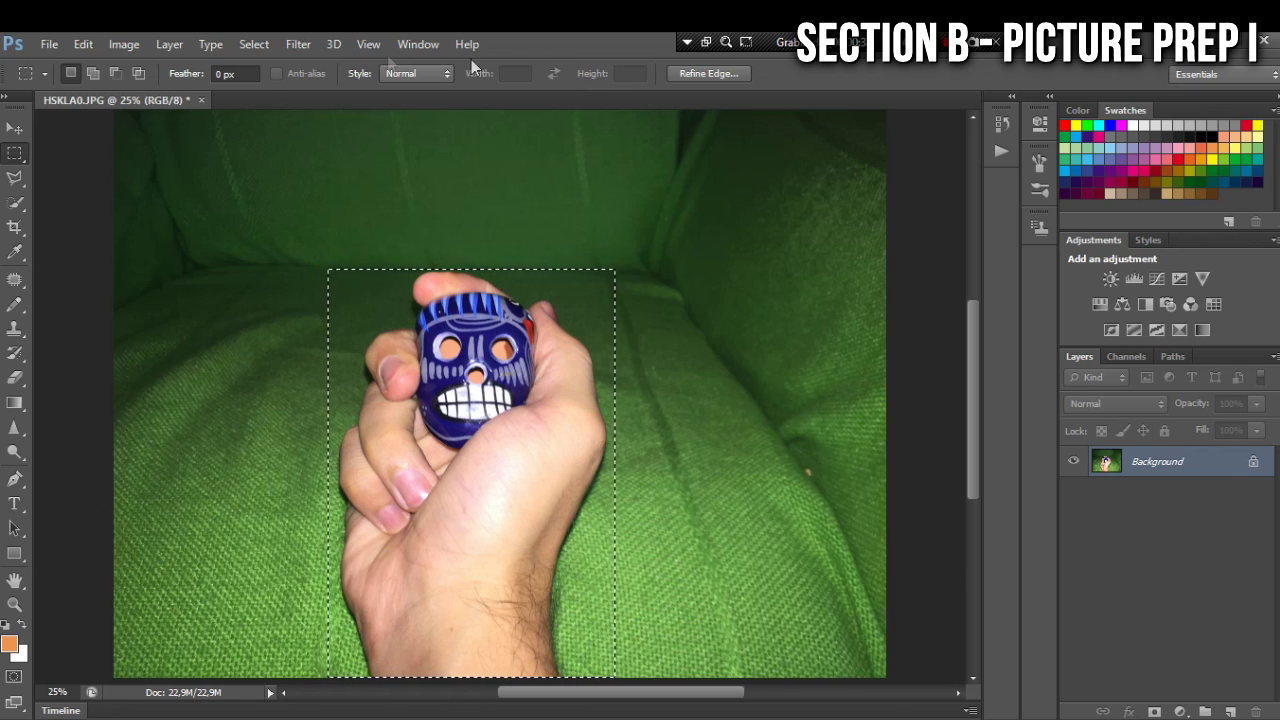
Create a new 1216 x 1728 pixel document from the Clipboard preset and paste the copied hand picture into it.
click(52, 46)
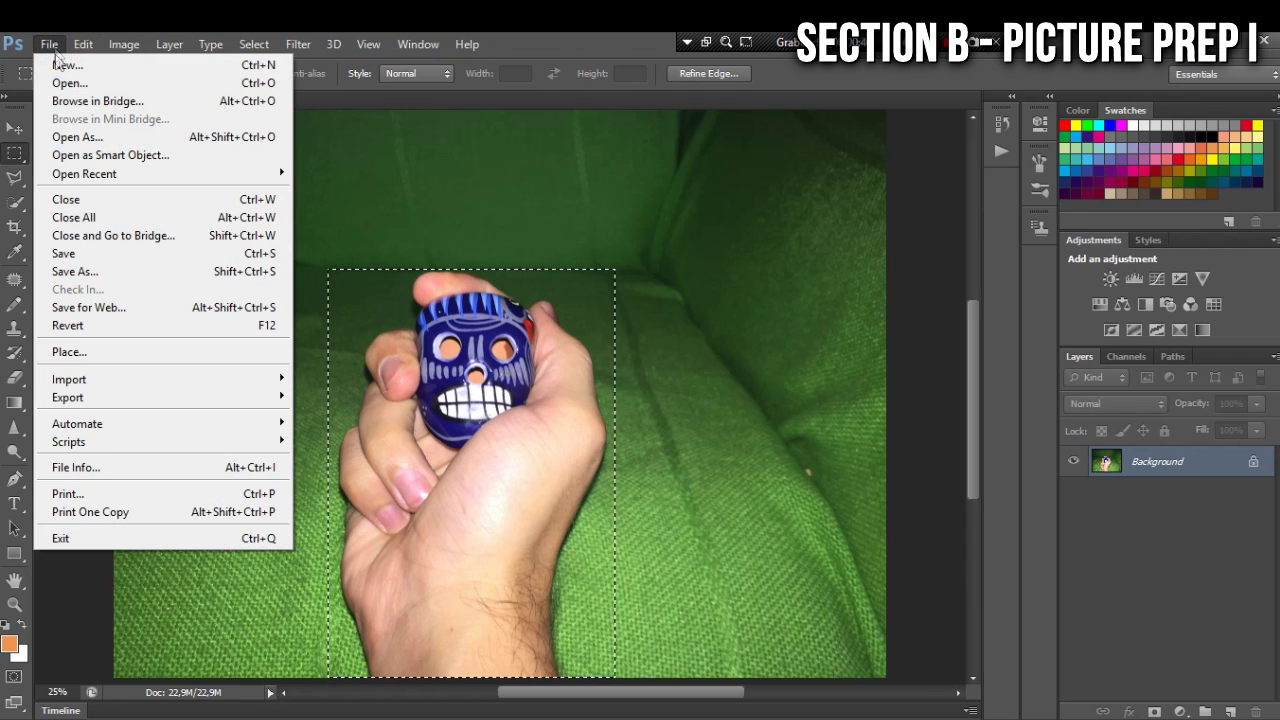
click(89, 66)
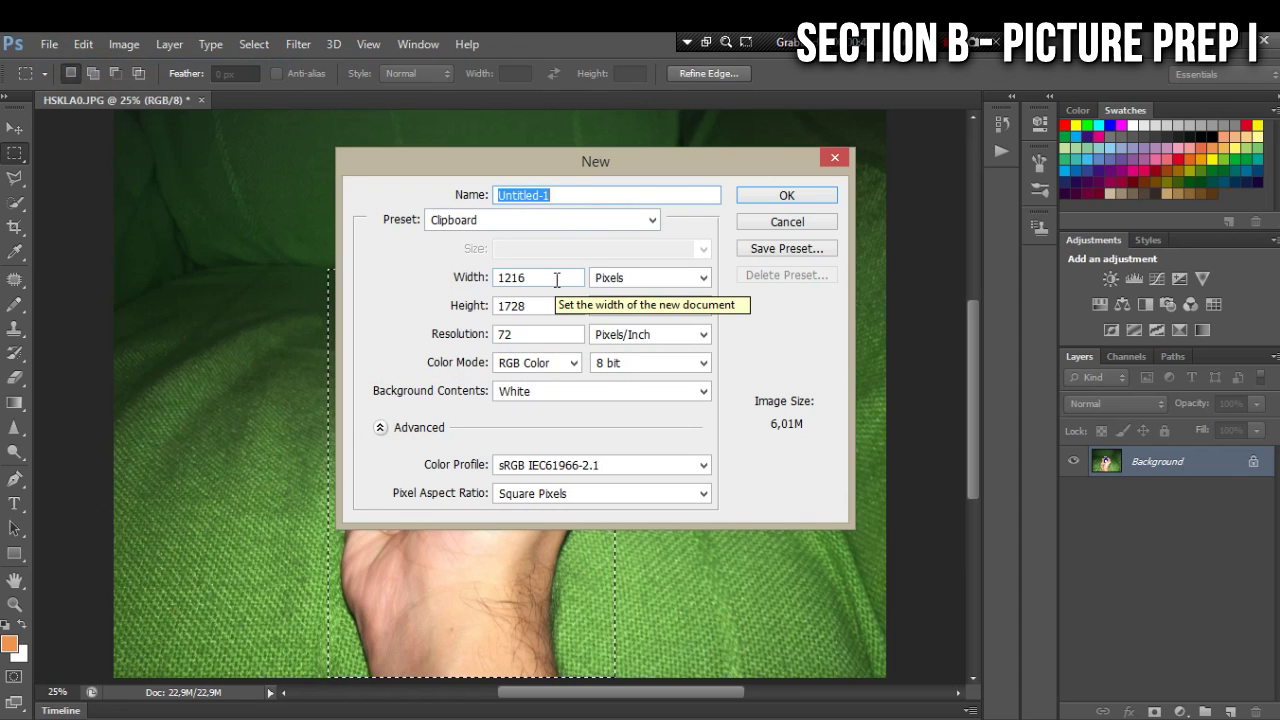
double_click(554, 279)
double_click(541, 305)
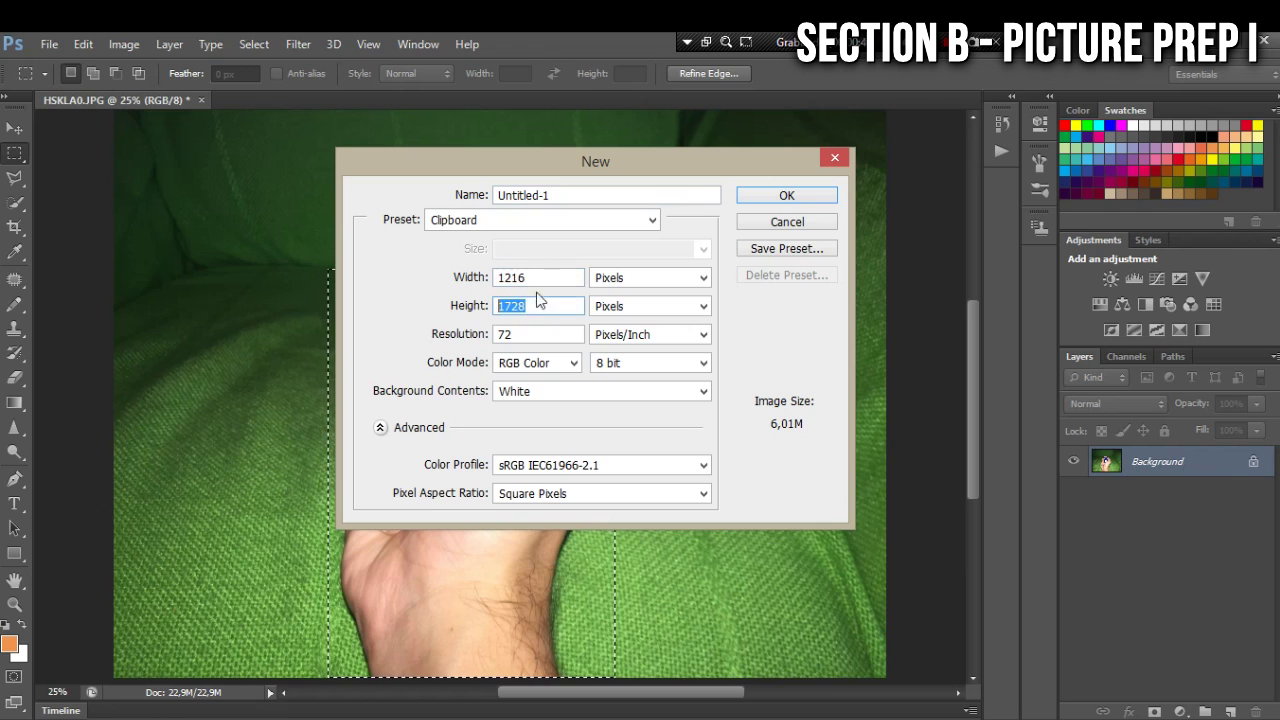
click(541, 279)
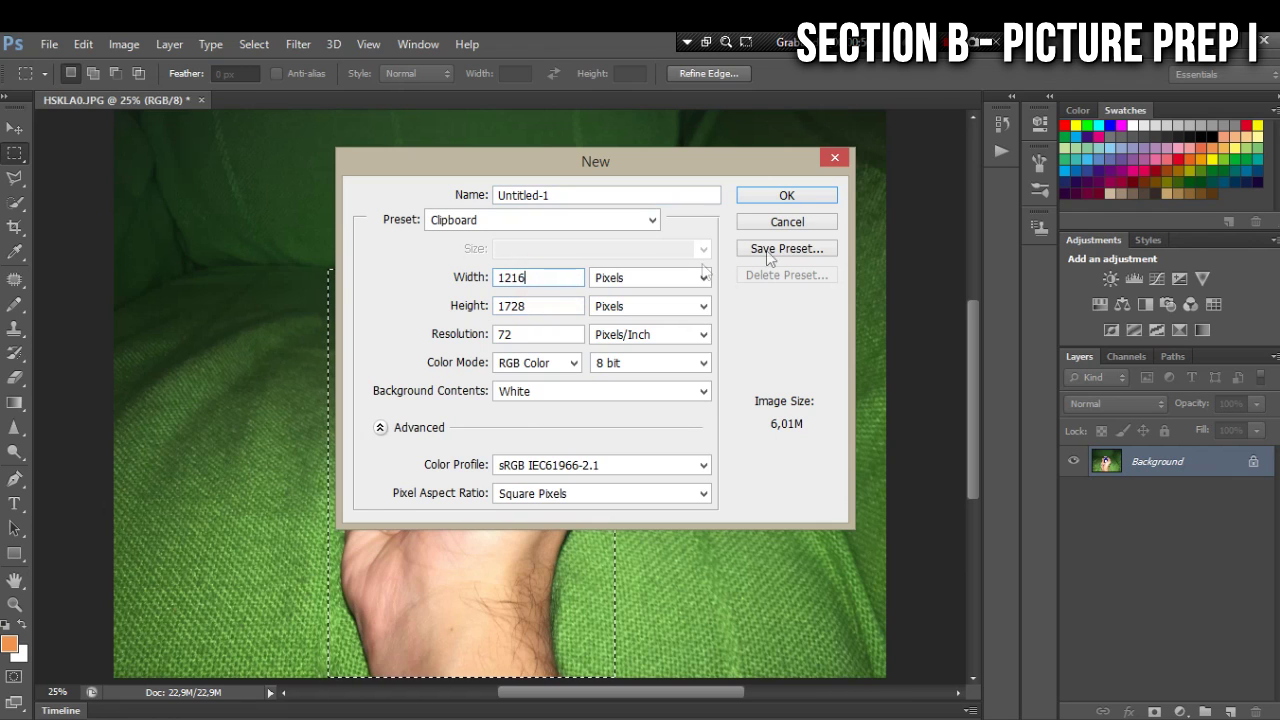
click(789, 197)
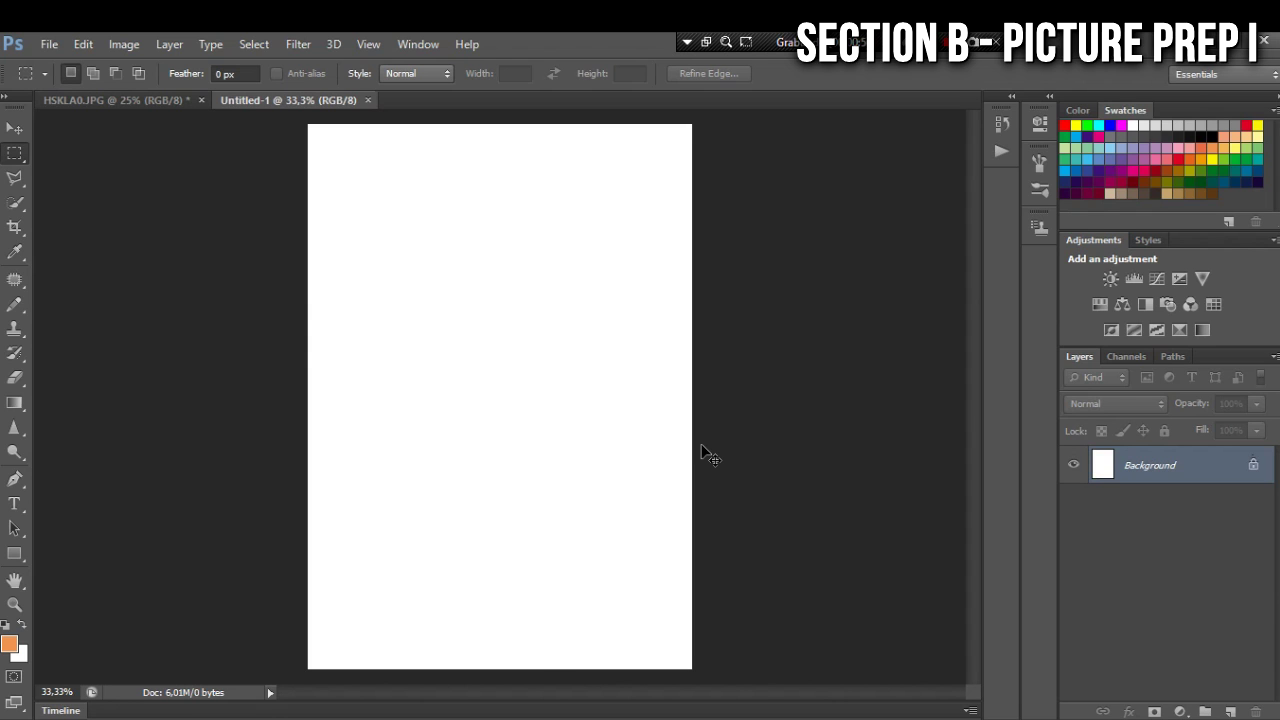
key(ctrl+v)
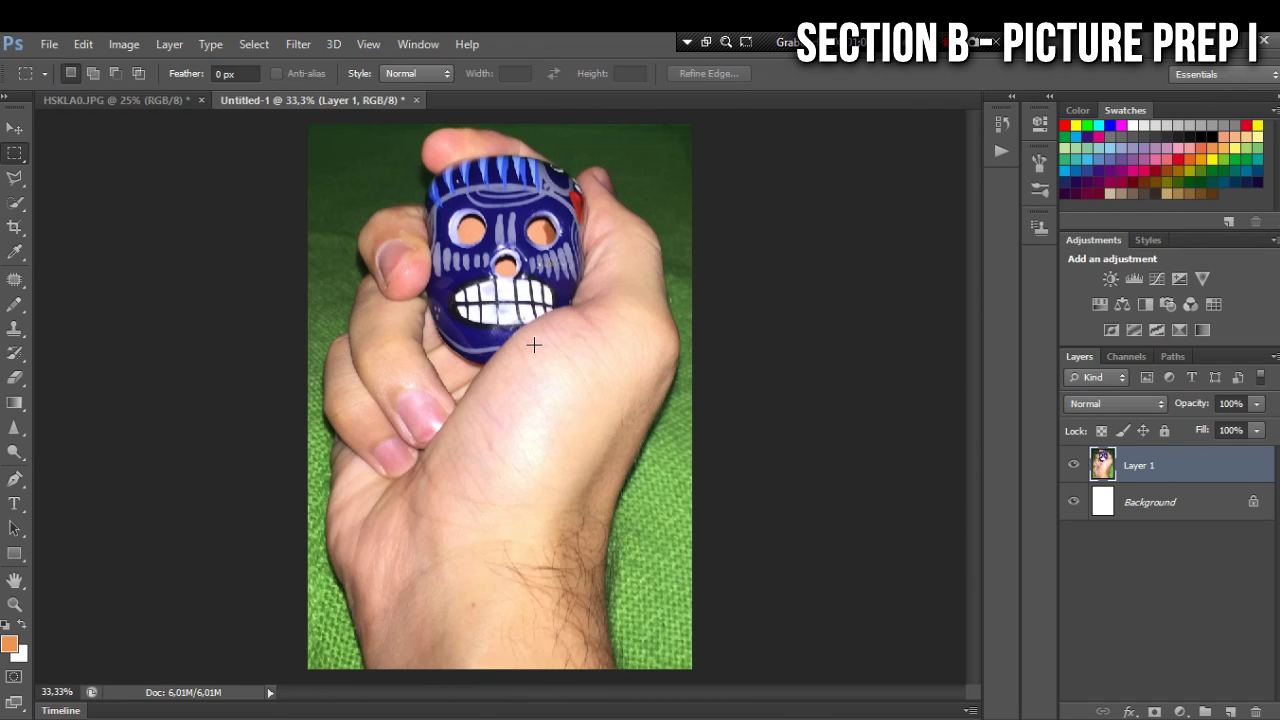
Resize the new image to a height of 150 pixels with constrained proportions.
click(124, 44)
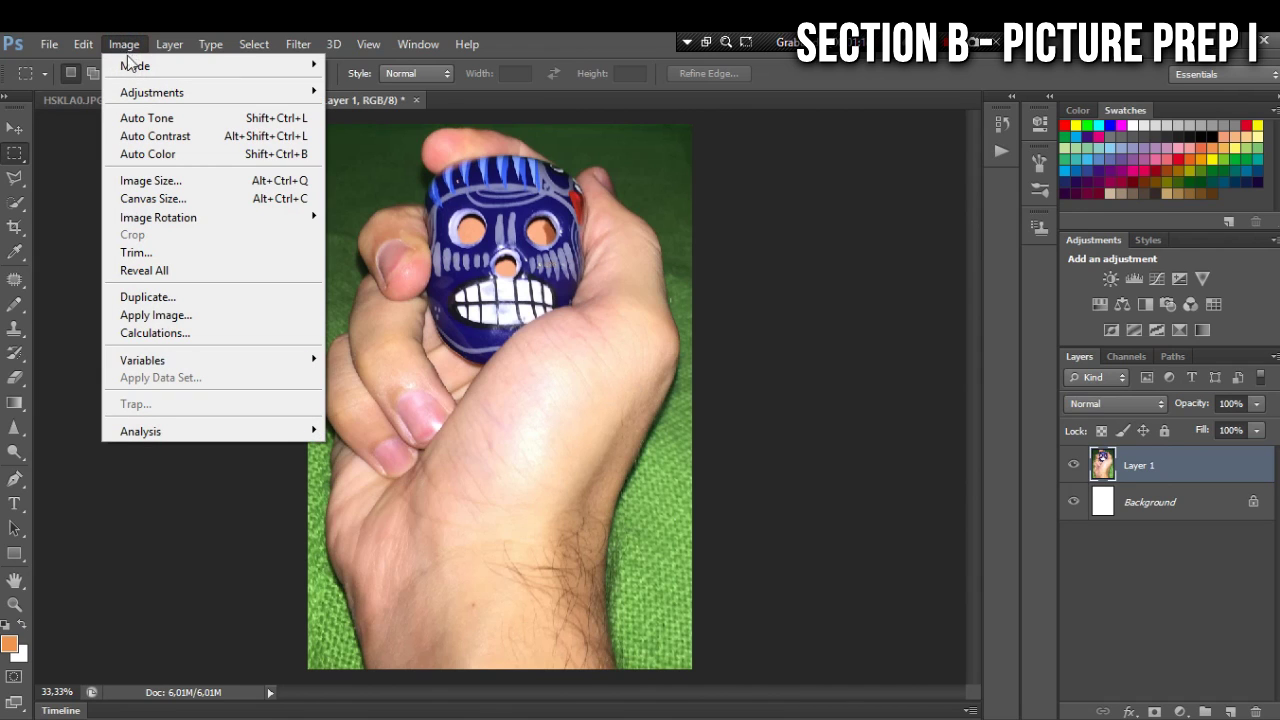
click(216, 181)
drag(565, 247, 491, 254)
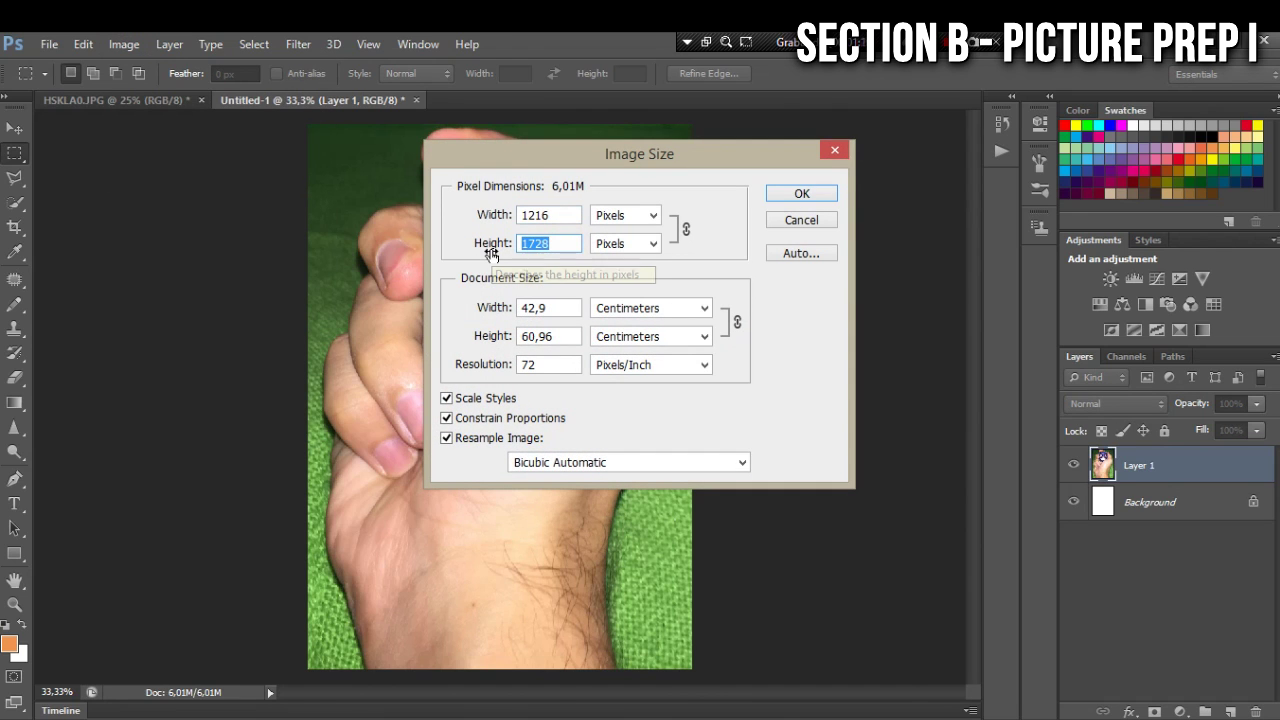
text(150)
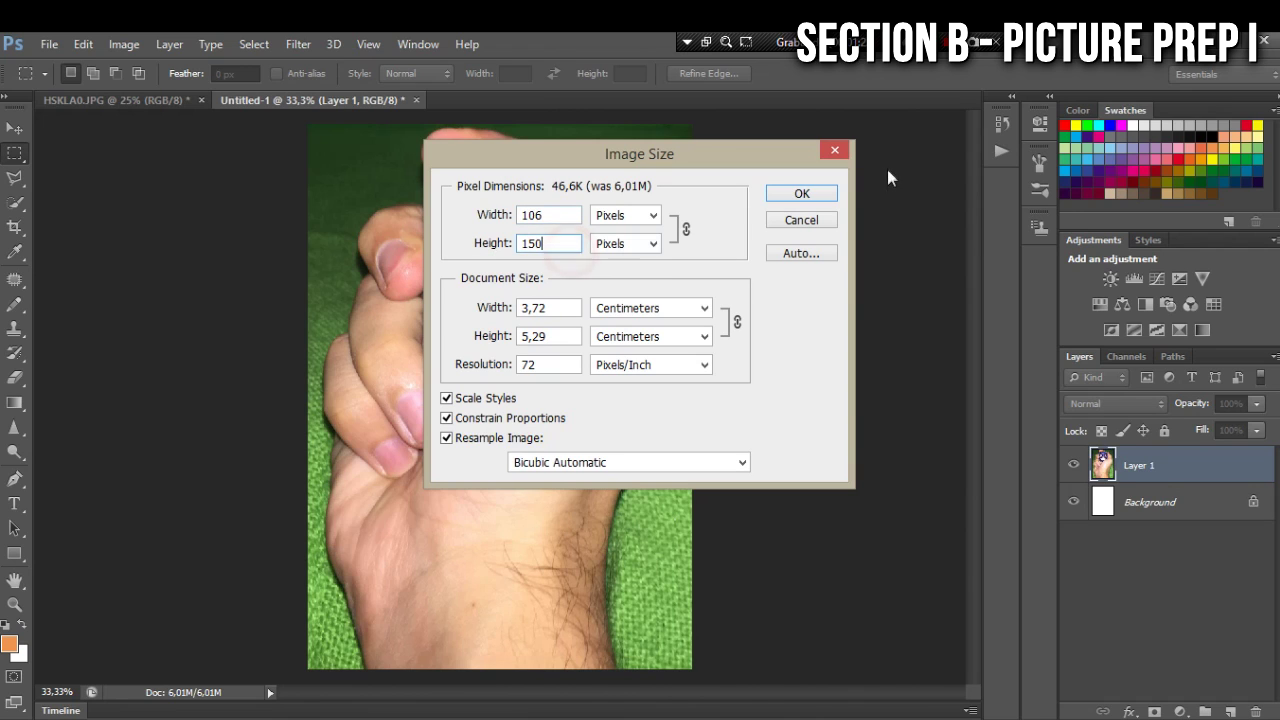
click(806, 194)
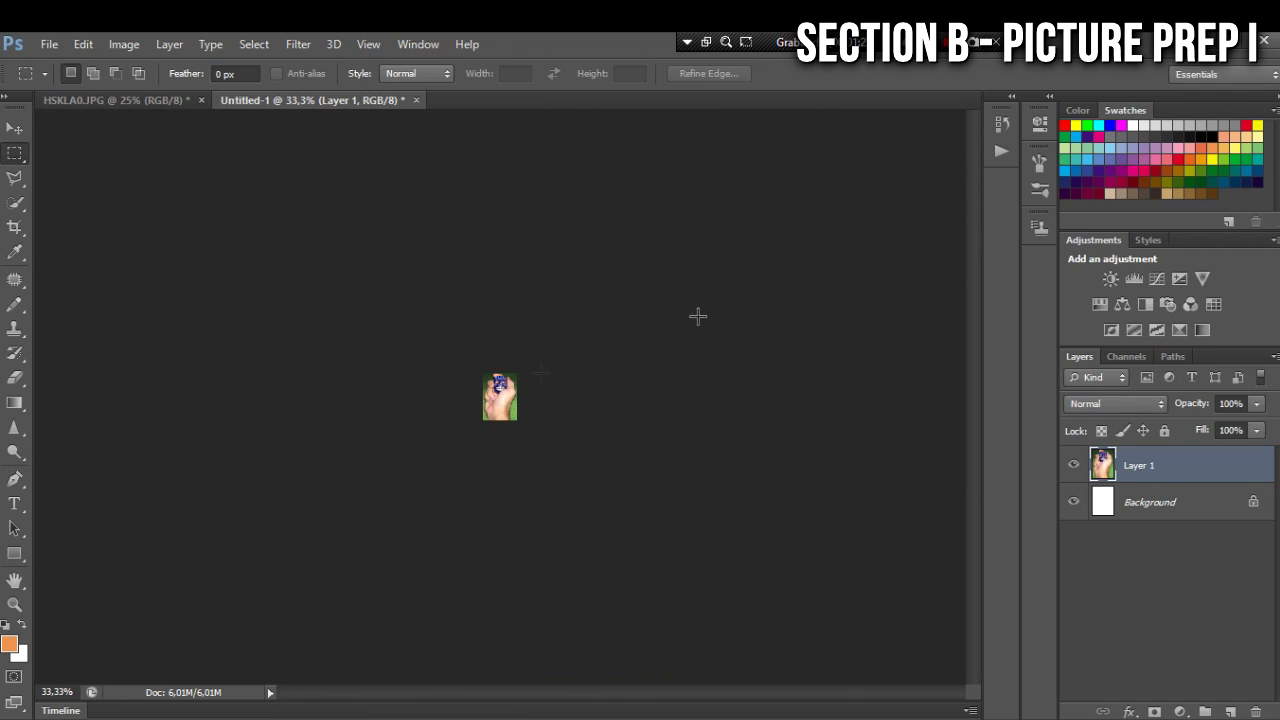
Select the whole hand and skull with the Quick Selection tool, leaving out the green background.
key(ctrl+plus)
key(ctrl+plus)
key(ctrl+plus)
key(ctrl+plus)
key(ctrl+plus)
key(ctrl+plus)
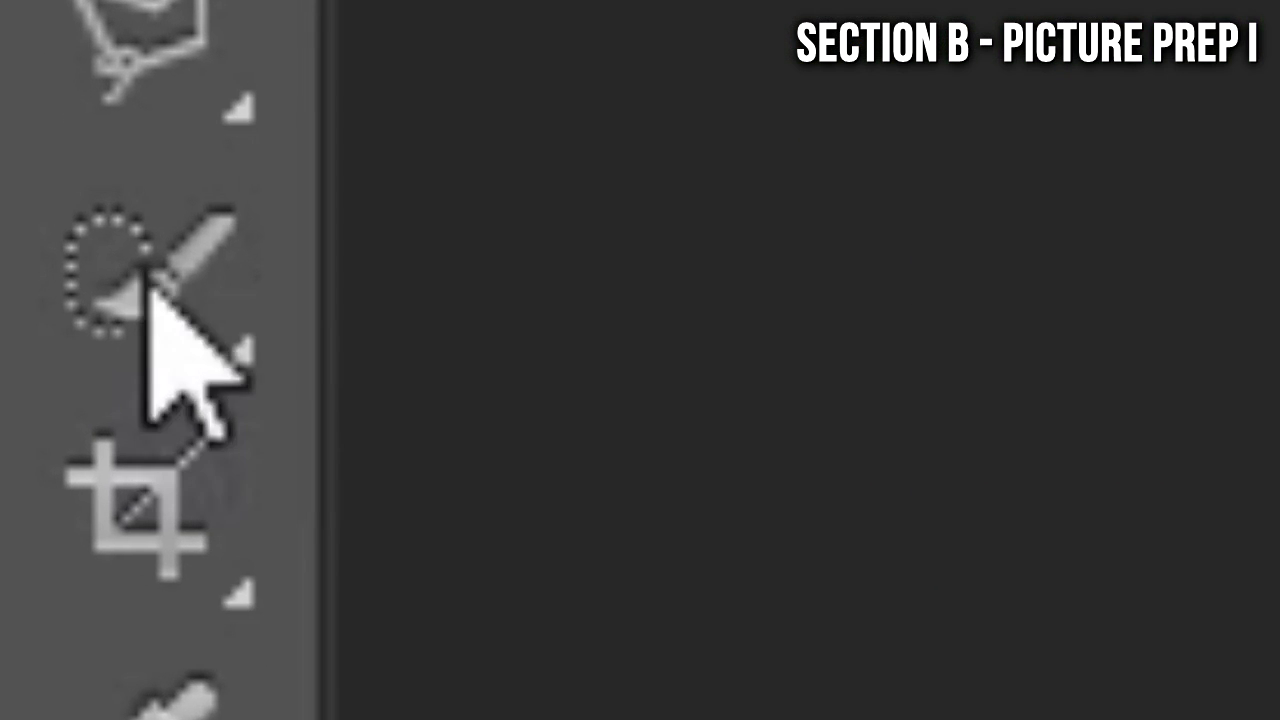
click(16, 180)
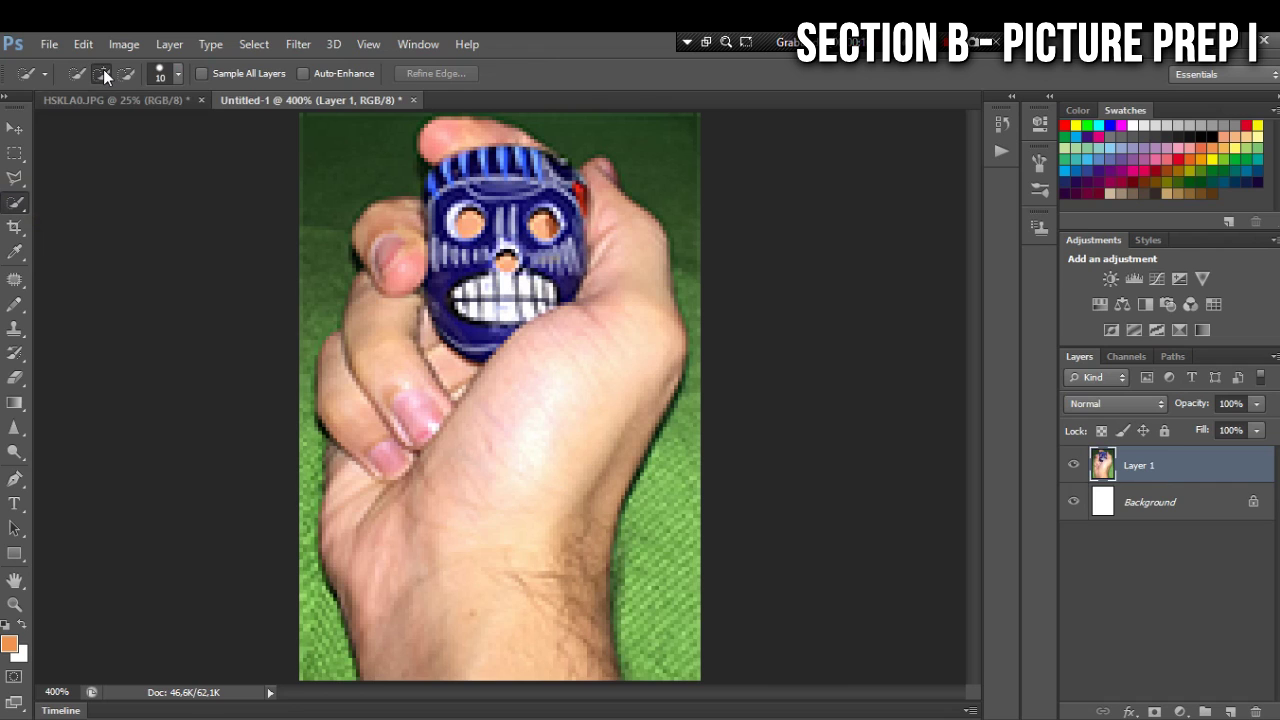
click(104, 76)
mouse_move(491, 609)
mouse_down()
mouse_move(433, 457)
mouse_move(425, 325)
mouse_move(353, 452)
mouse_move(427, 268)
mouse_move(515, 265)
mouse_move(476, 311)
mouse_move(505, 290)
mouse_move(413, 274)
mouse_move(548, 228)
mouse_move(555, 212)
mouse_move(555, 177)
mouse_move(520, 165)
mouse_move(477, 160)
mouse_move(448, 186)
mouse_move(462, 198)
mouse_move(514, 192)
mouse_move(533, 168)
mouse_up()
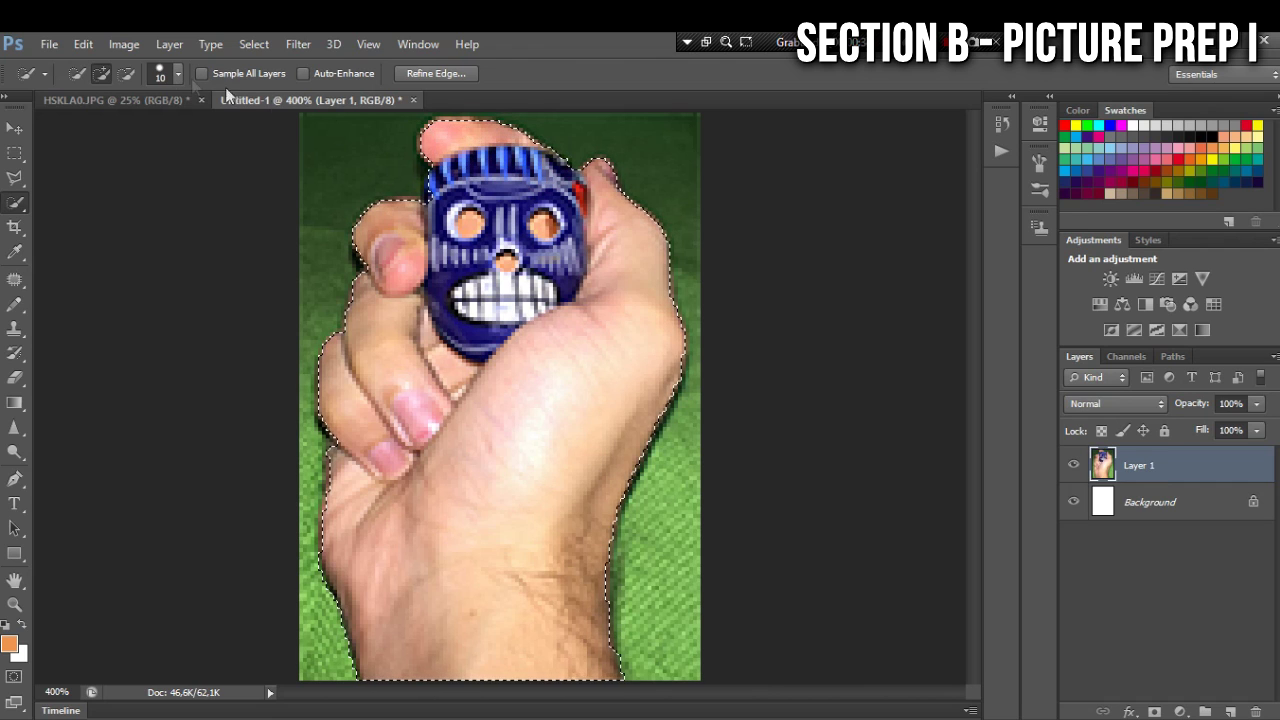
Refine the selection's edge with a radius of 0,2 px and a contrast of 60%.
click(125, 73)
click(444, 75)
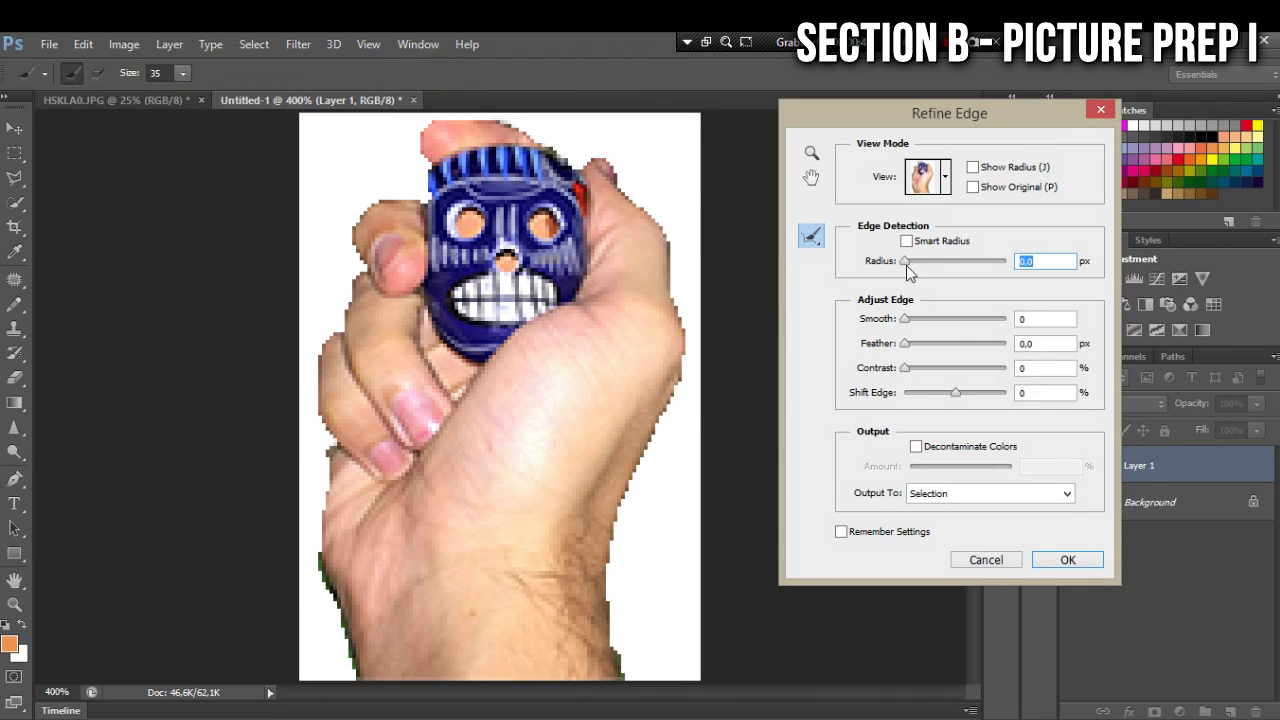
drag(905, 267, 909, 269)
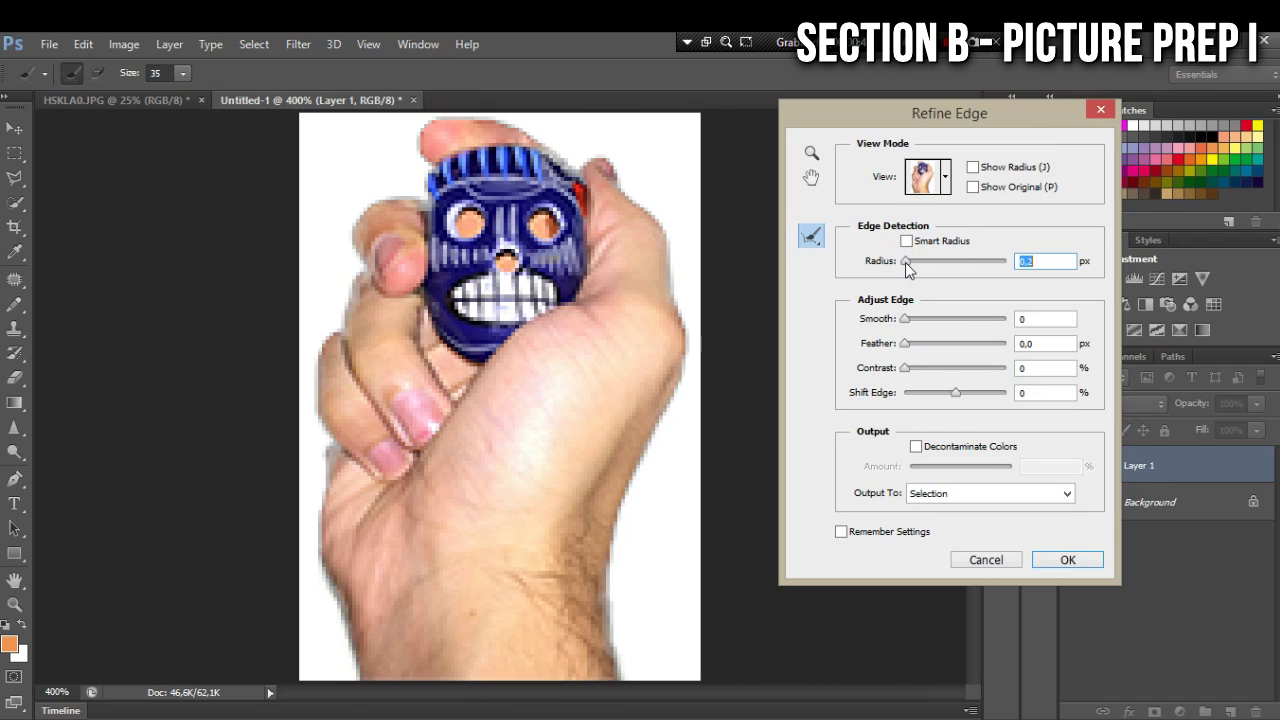
drag(918, 366, 958, 372)
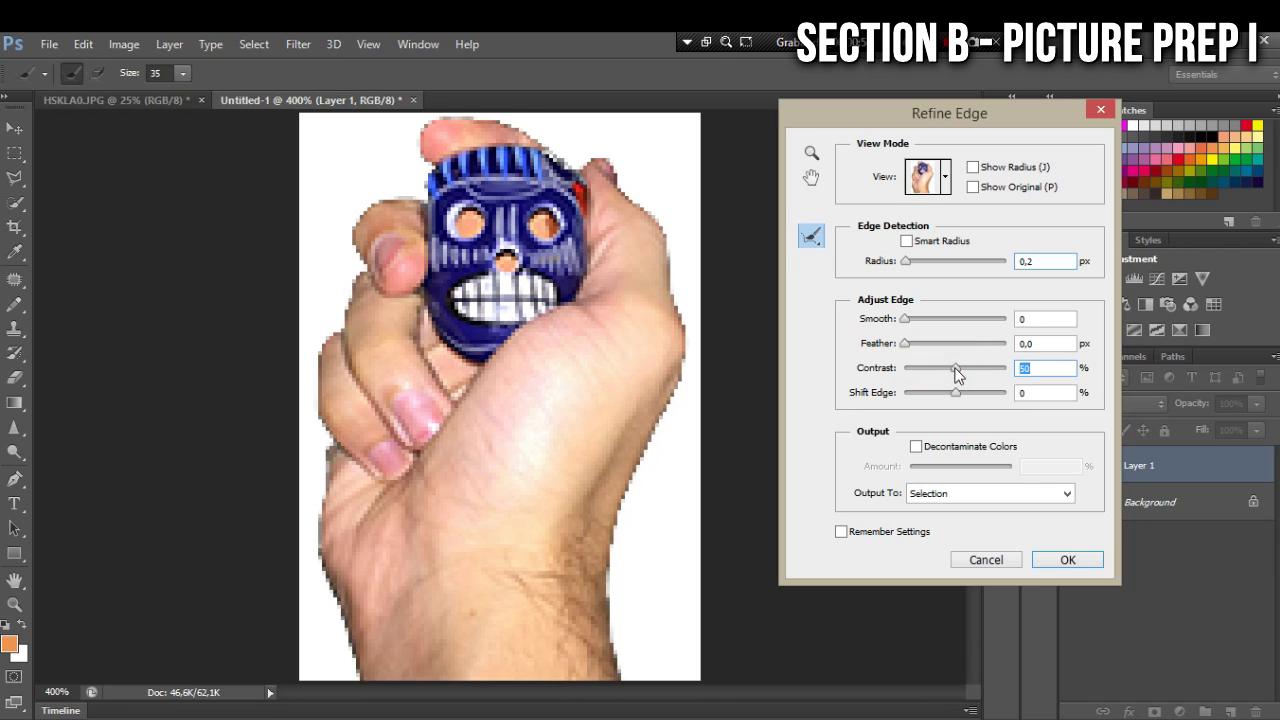
drag(957, 374, 966, 374)
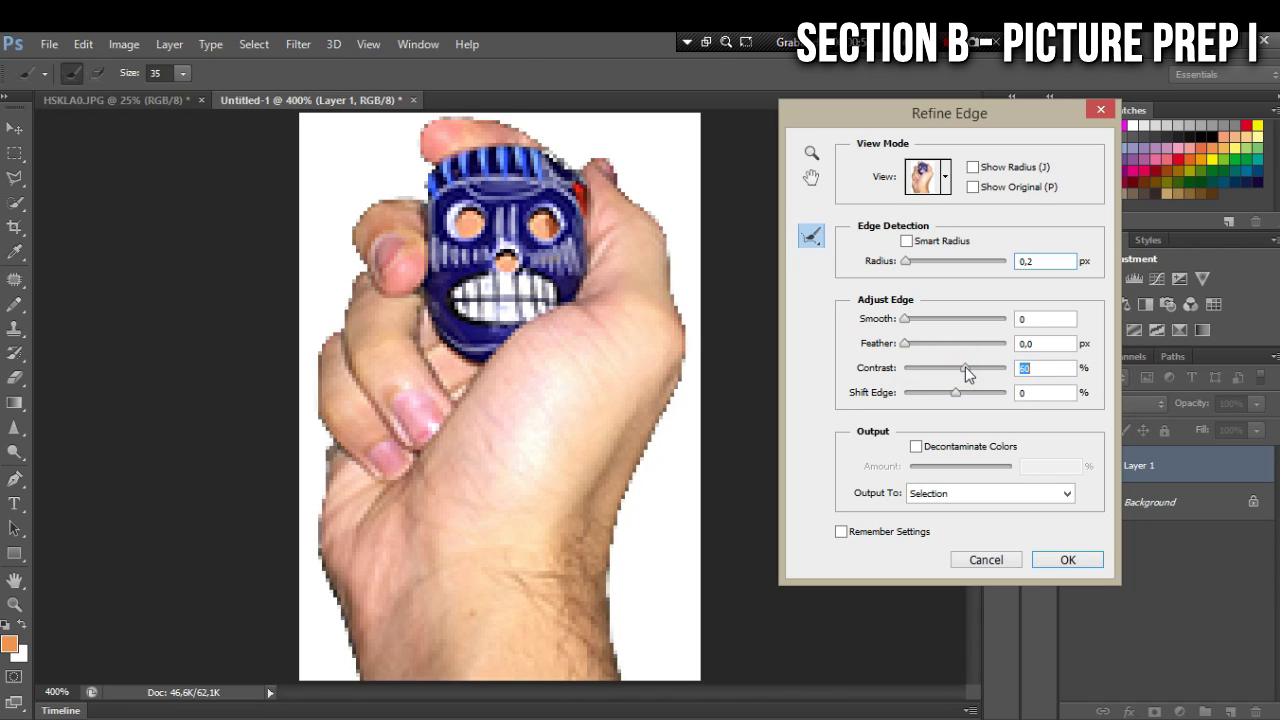
click(1067, 563)
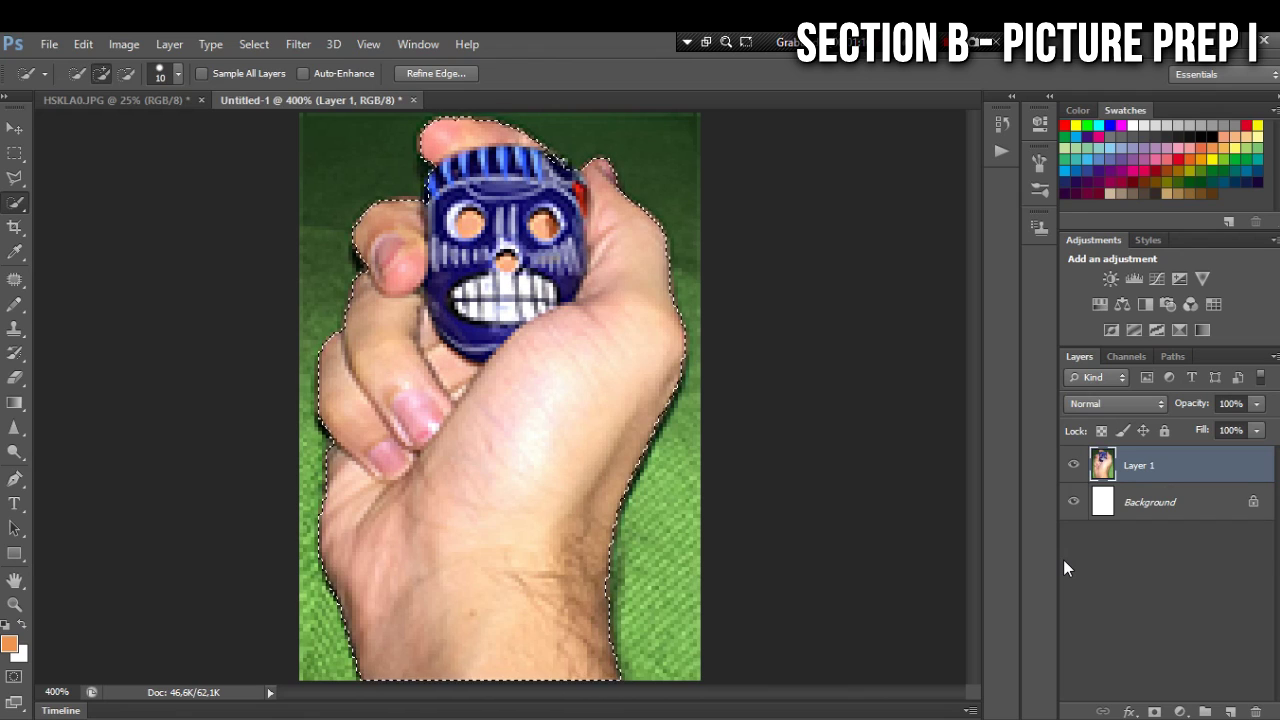
Copy the selected hand and skull to a new layer and hide Layer 1.
key(ctrl+j)
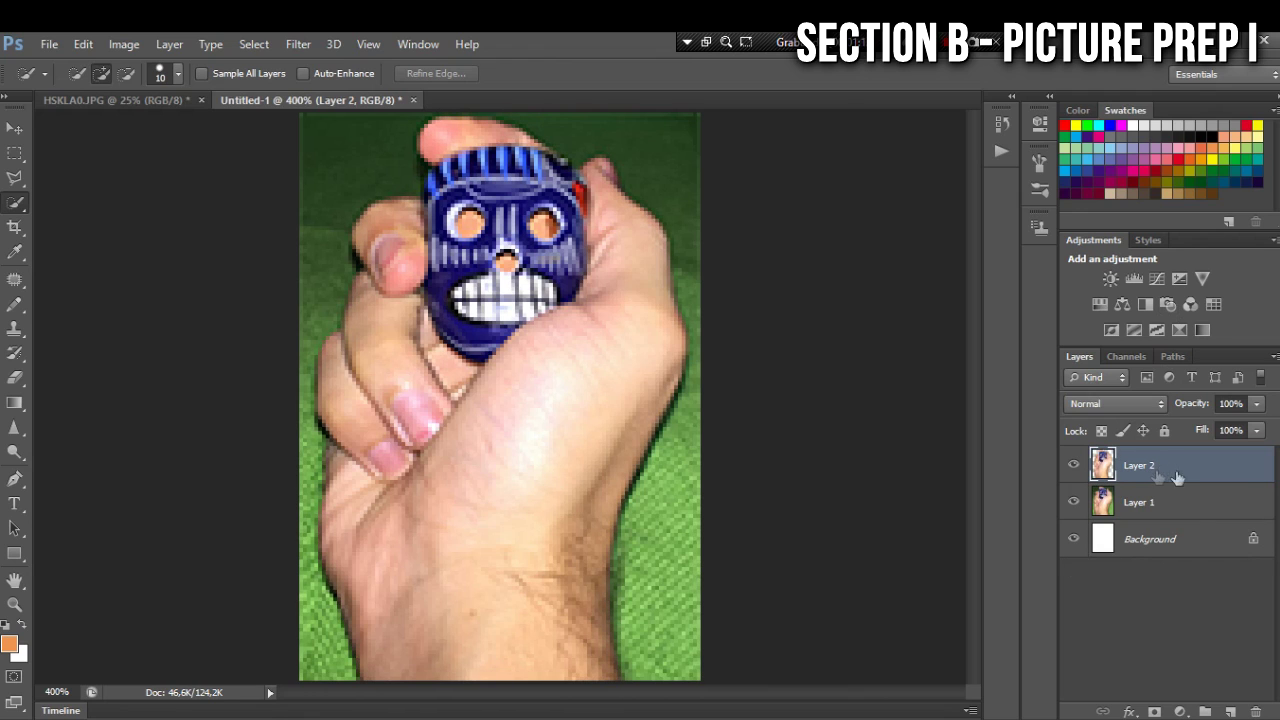
click(1118, 503)
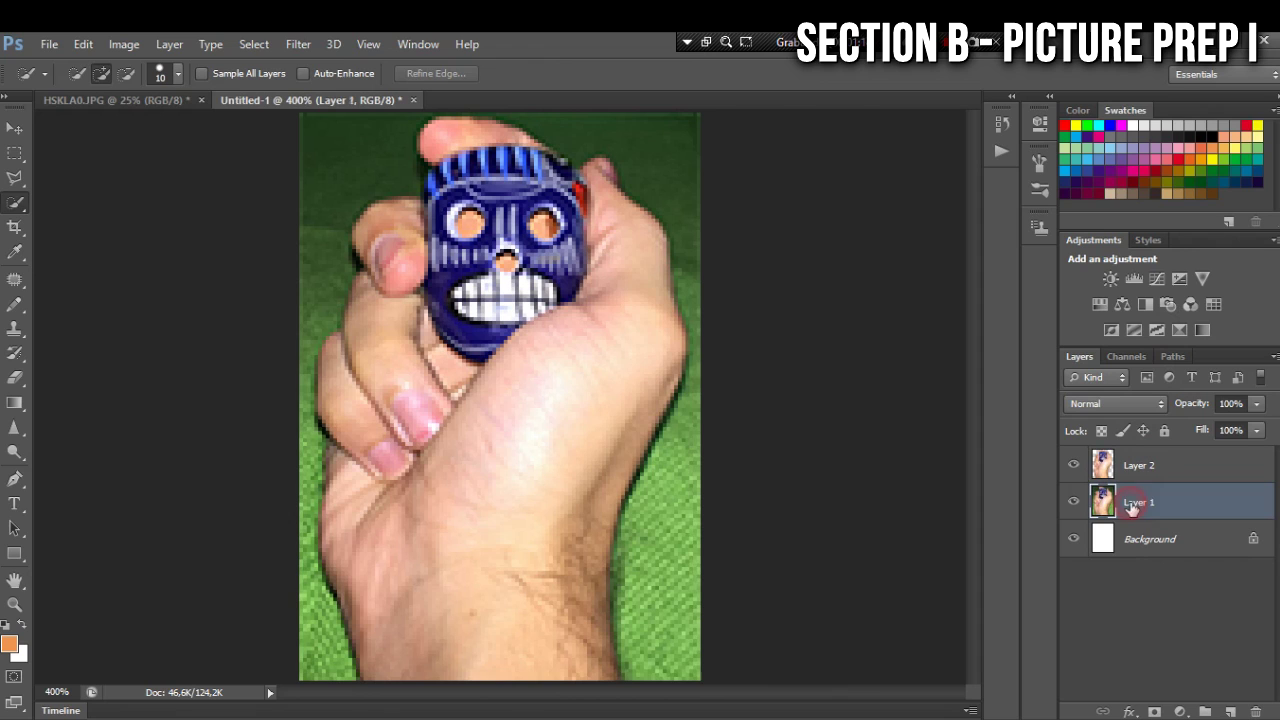
click(1073, 506)
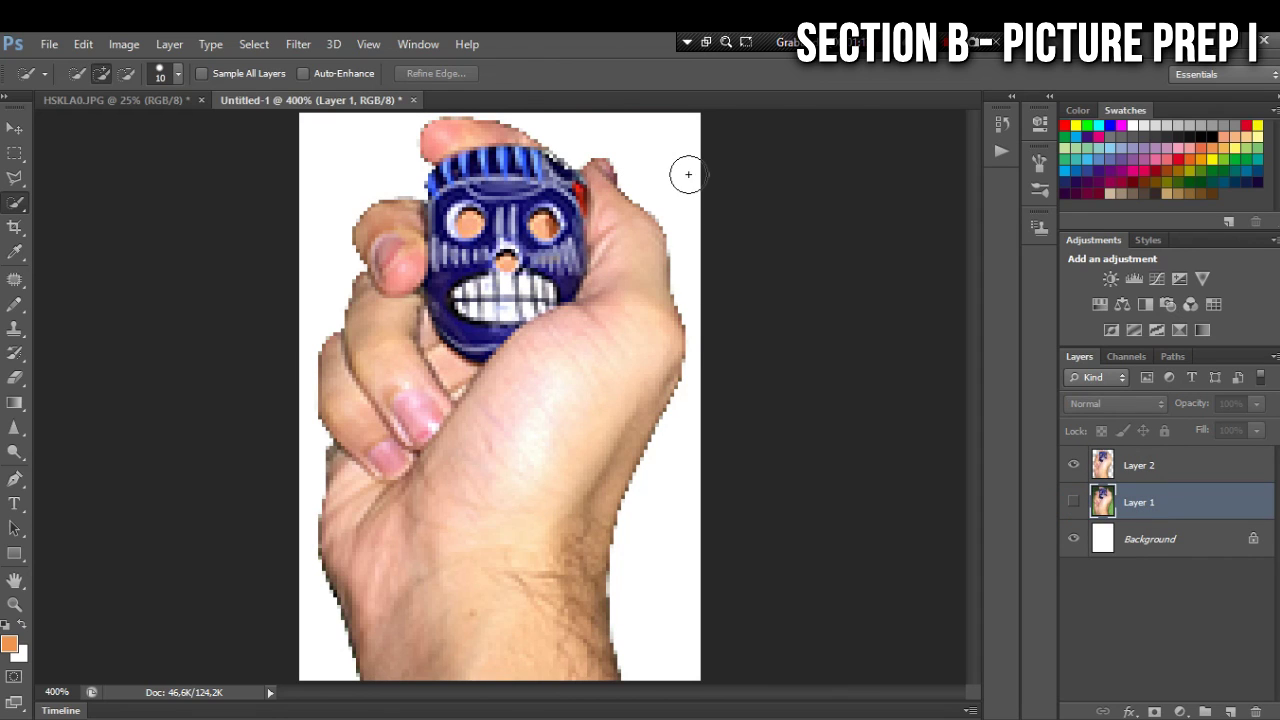
Make Layer 2, which holds the cut-out hand, the active layer.
click(1181, 553)
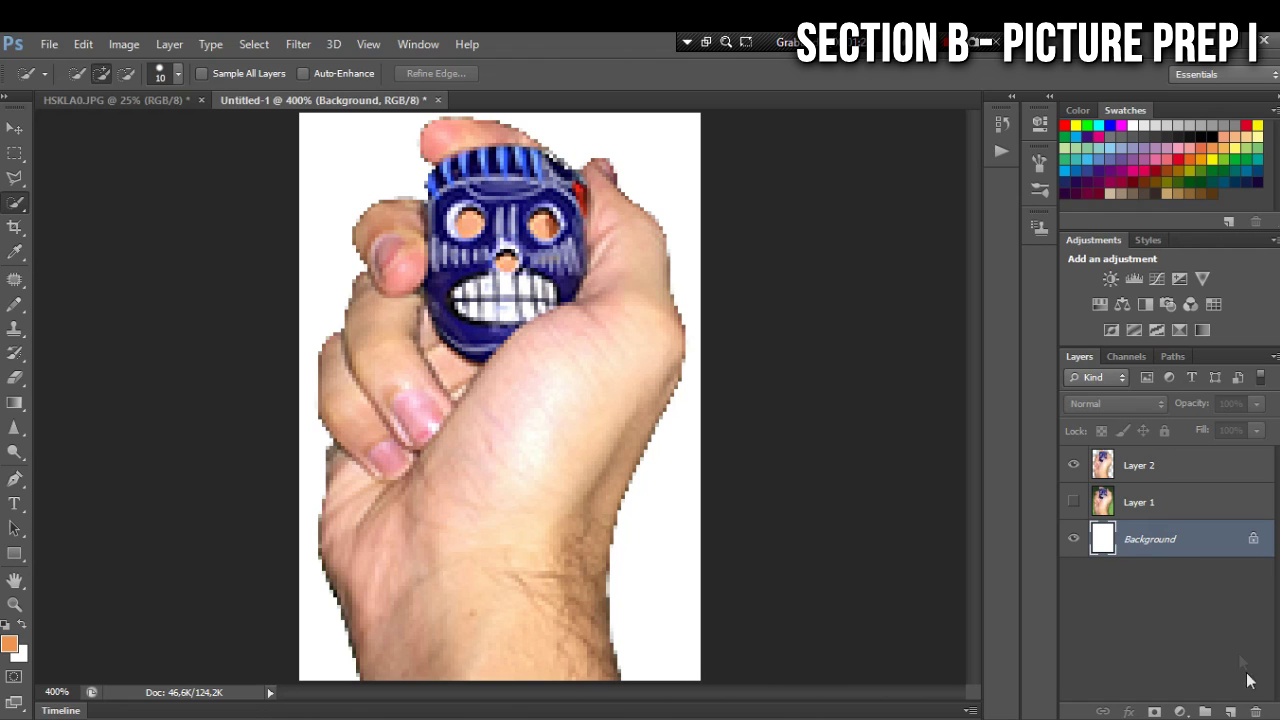
click(1256, 711)
click(1158, 467)
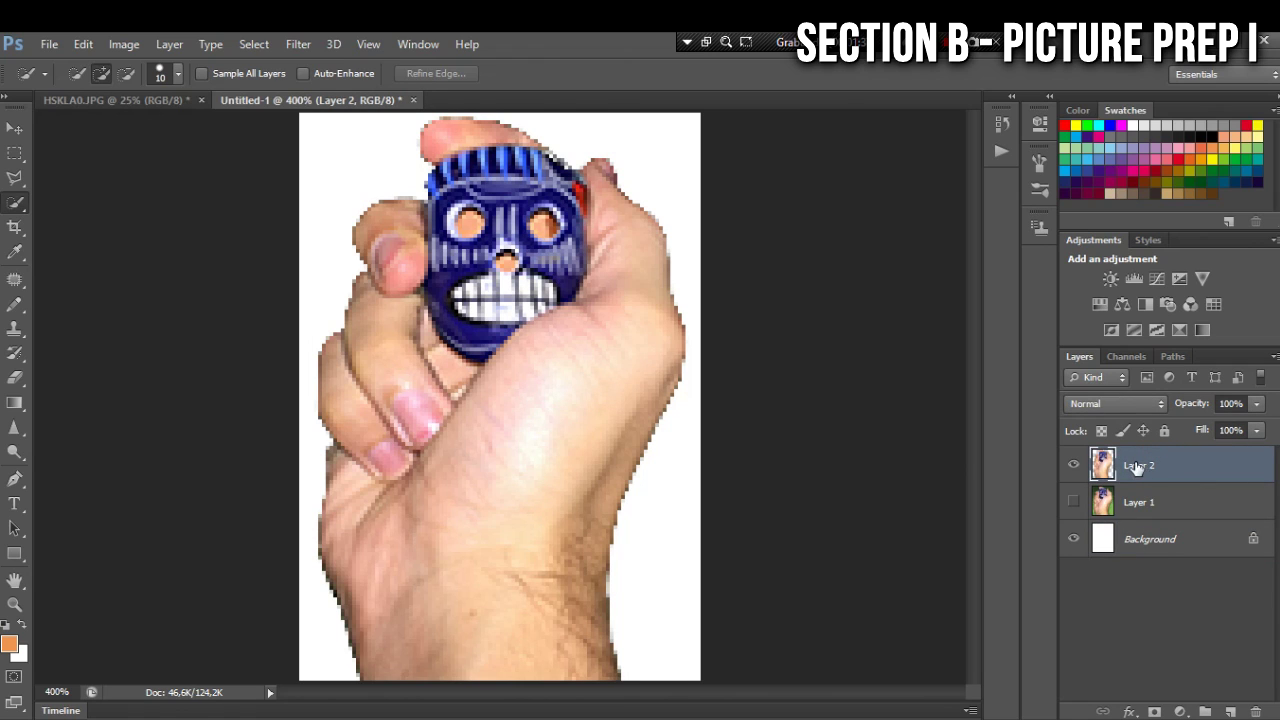
Erase the stray dark and pale pixels along the wrist's left edge with a 1 px Eraser in Pencil mode.
click(17, 380)
click(72, 73)
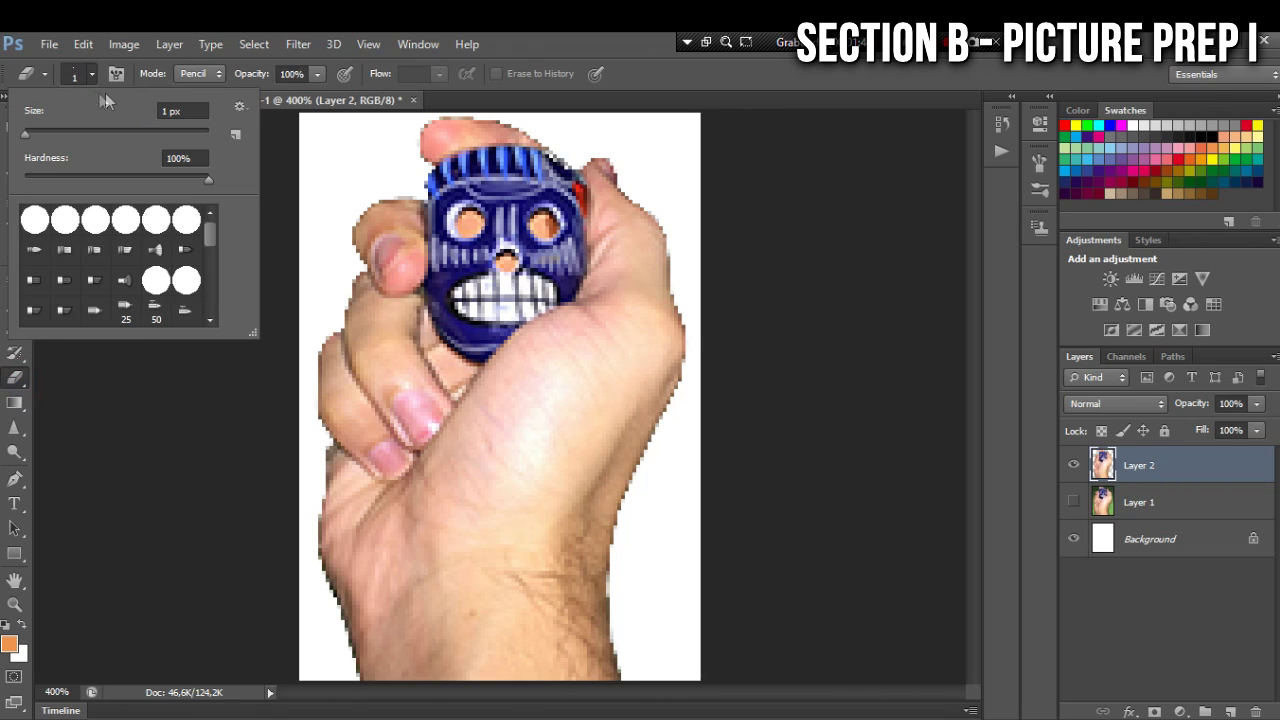
click(78, 72)
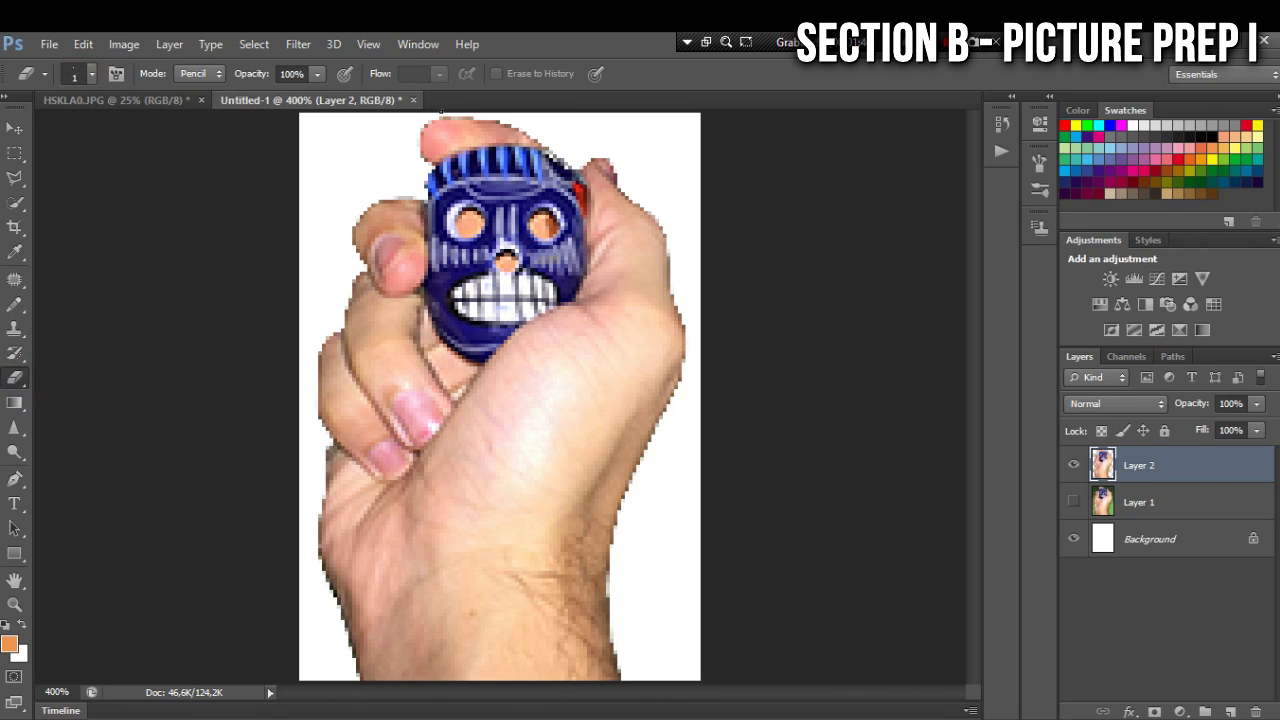
key(ctrl+plus)
key(ctrl+plus)
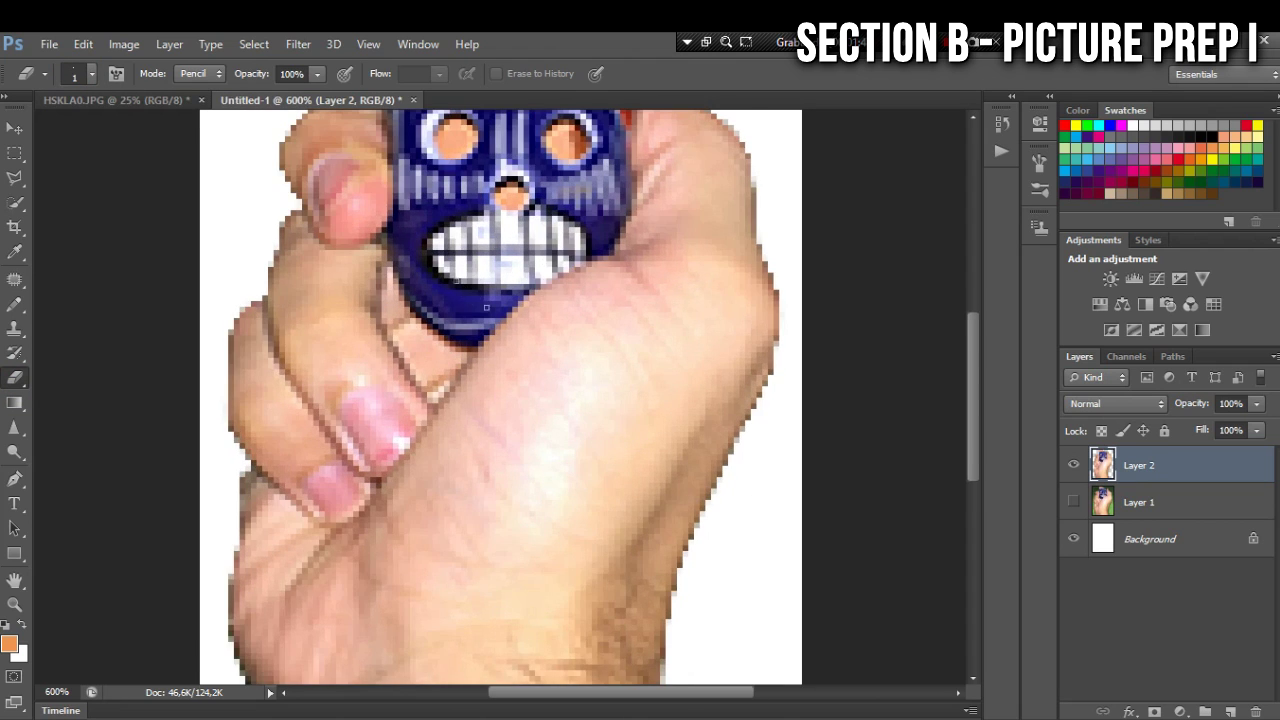
scroll(486, 307, down, 10)
key(ctrl+plus)
key(ctrl+plus)
key(ctrl+plus)
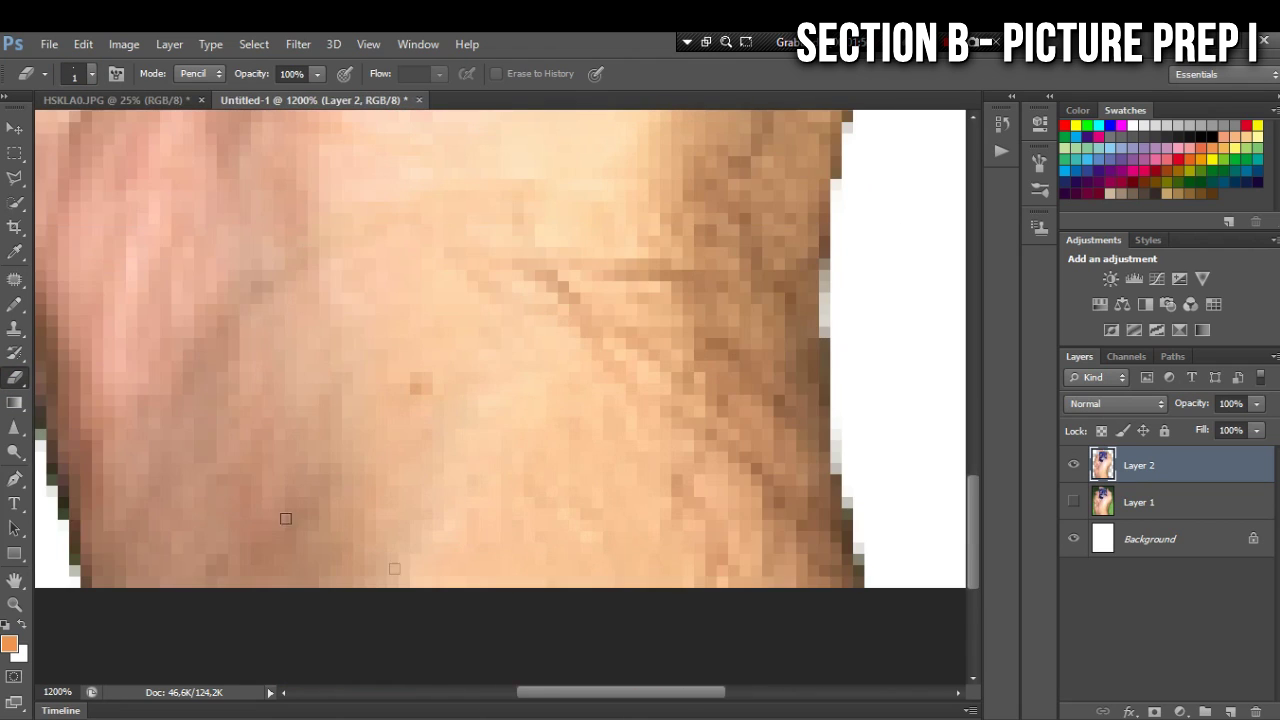
drag(629, 692, 557, 692)
drag(393, 267, 398, 206)
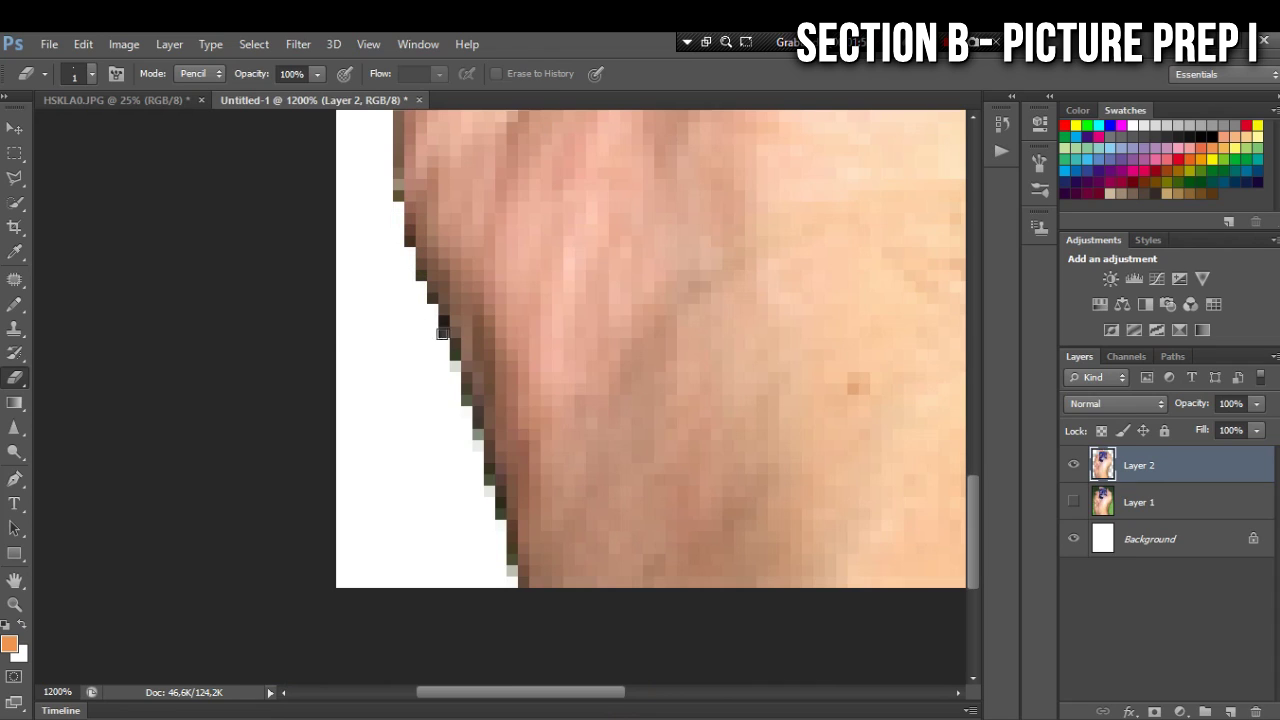
mouse_move(474, 438)
mouse_down()
mouse_move(492, 522)
mouse_move(499, 503)
mouse_up()
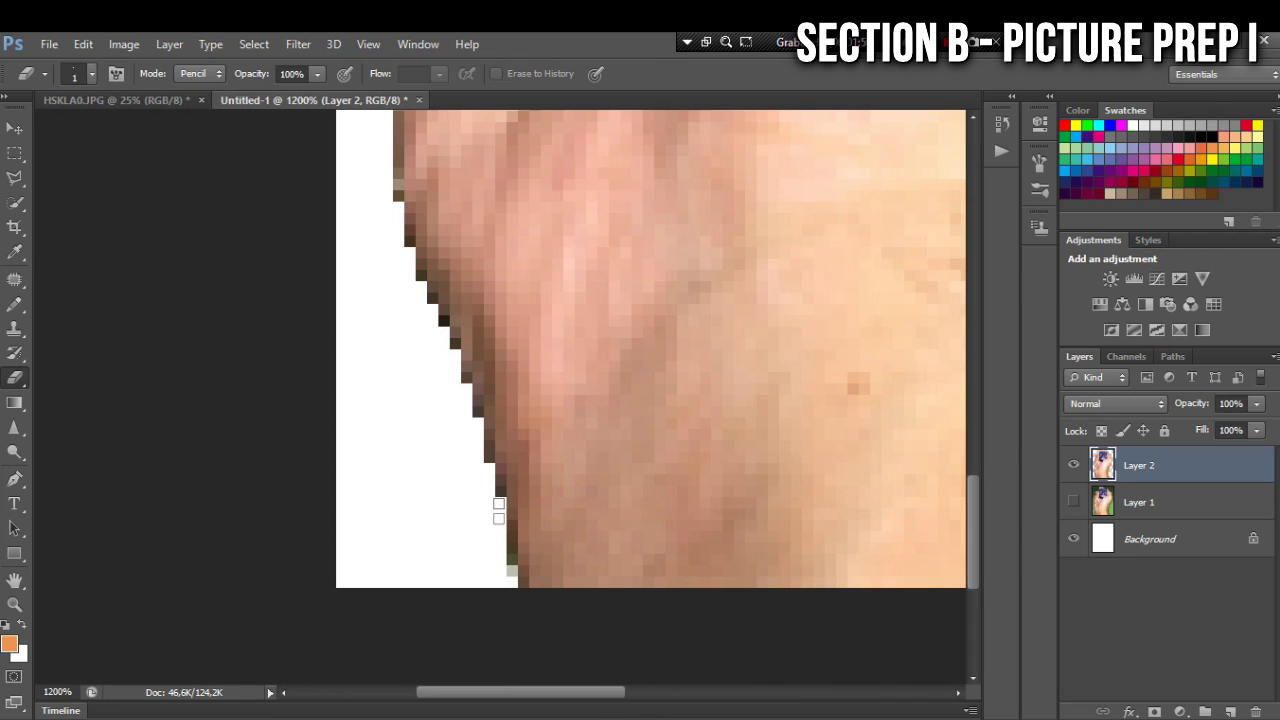
drag(508, 570, 511, 545)
Erase the stray fringe pixels around the curled fingers and the fingertip above the skull.
scroll(517, 371, up, 10)
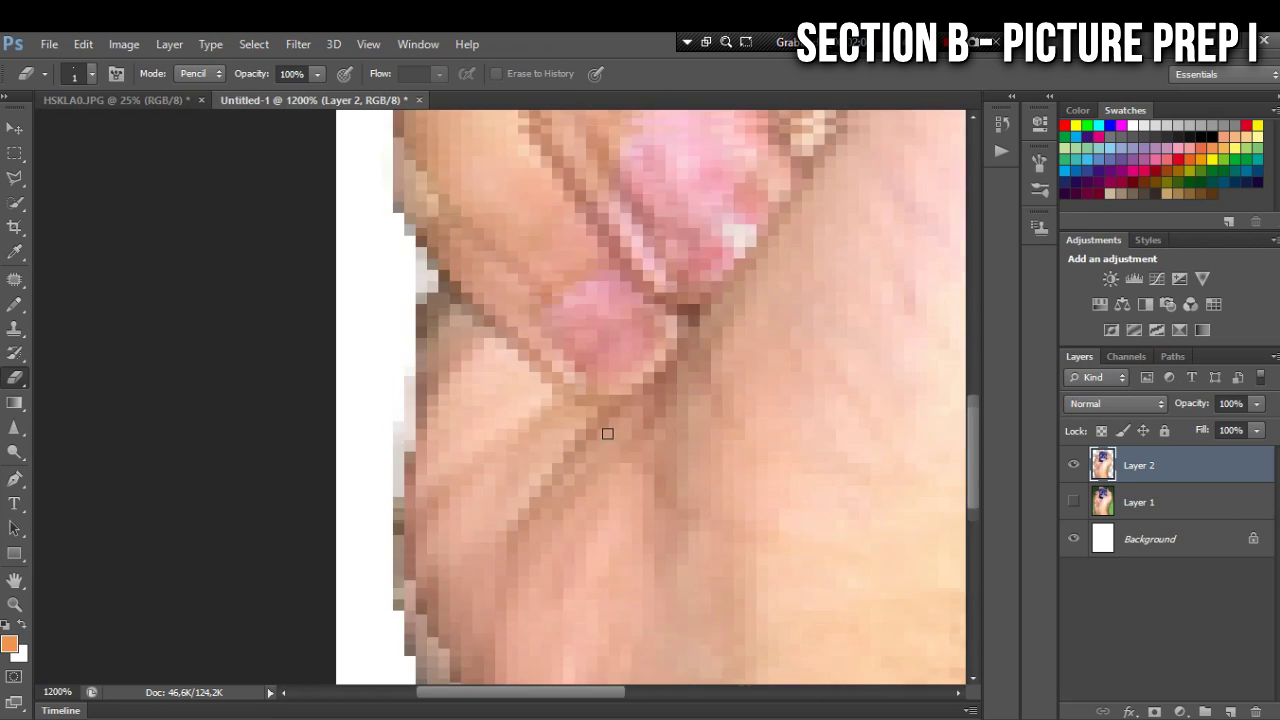
scroll(505, 448, up, 8)
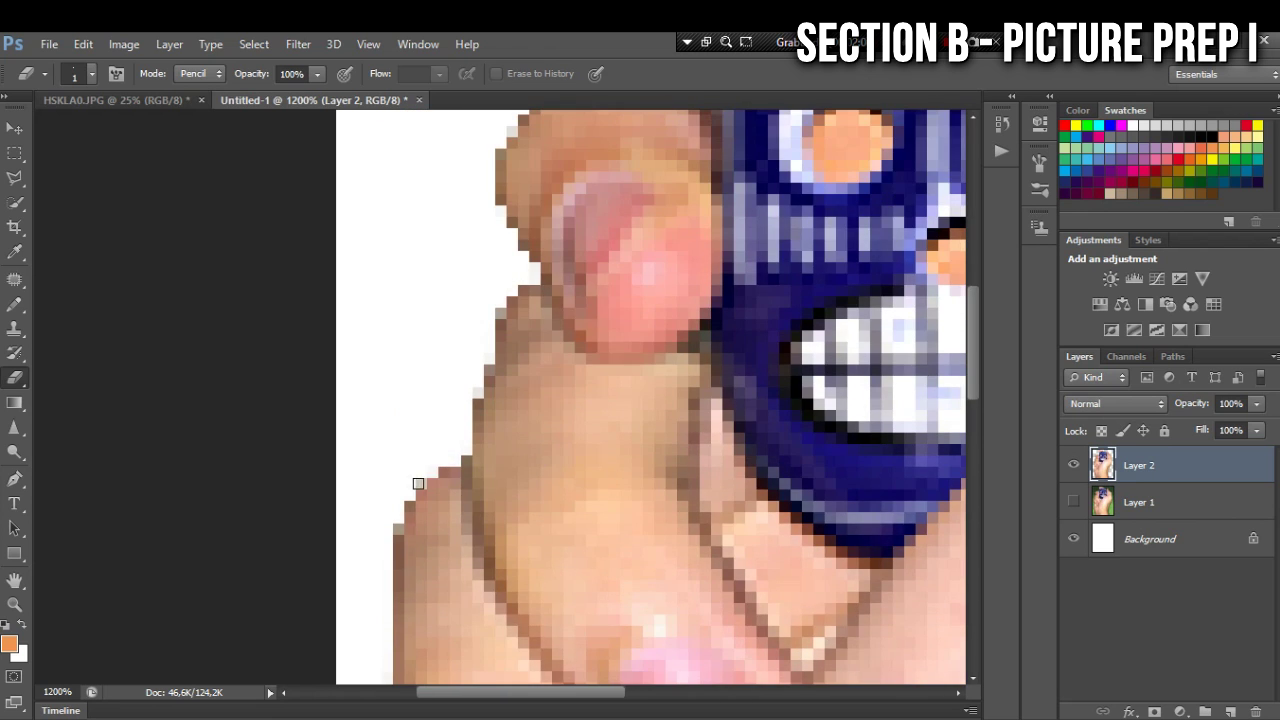
drag(626, 272, 686, 272)
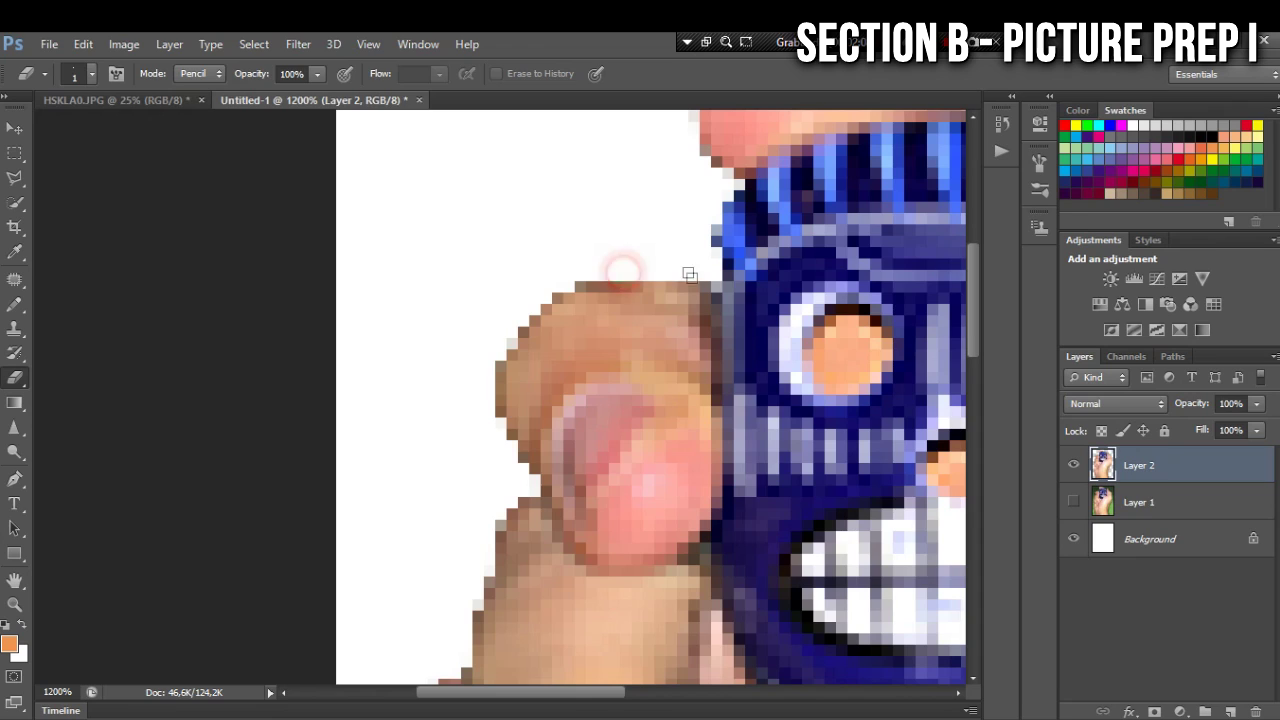
drag(572, 692, 625, 692)
scroll(593, 397, up, 3)
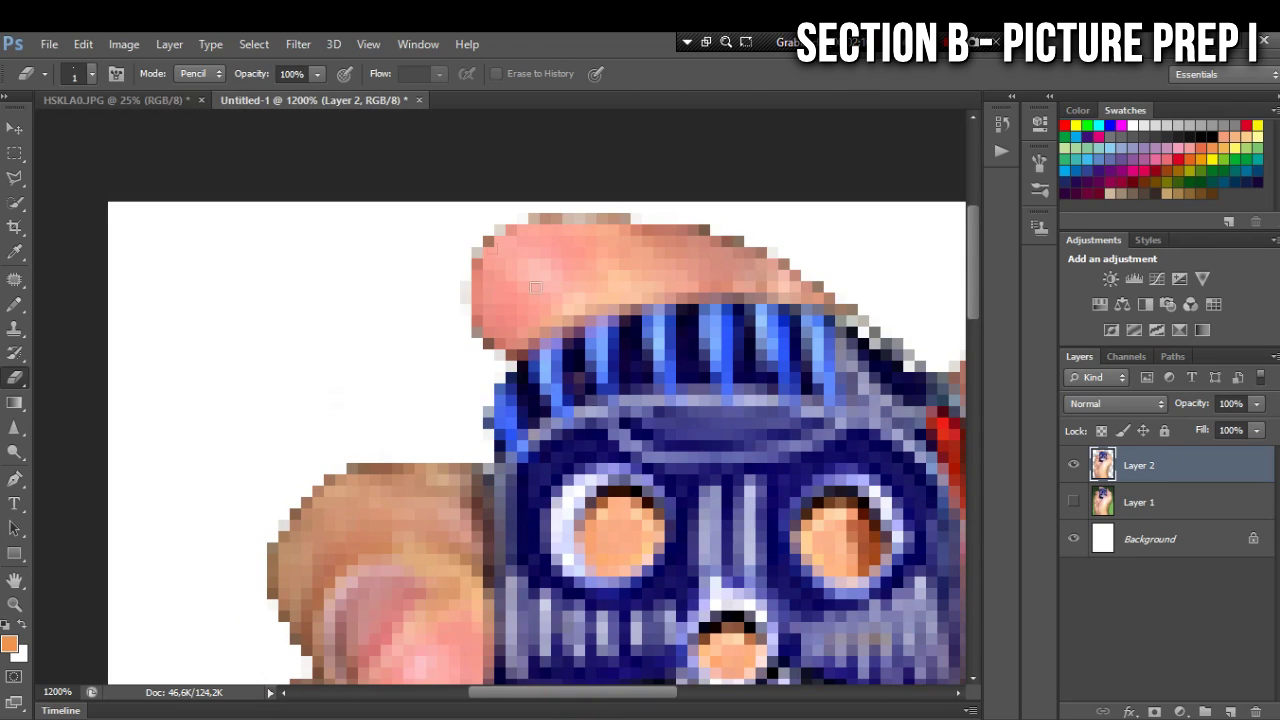
drag(593, 698, 668, 698)
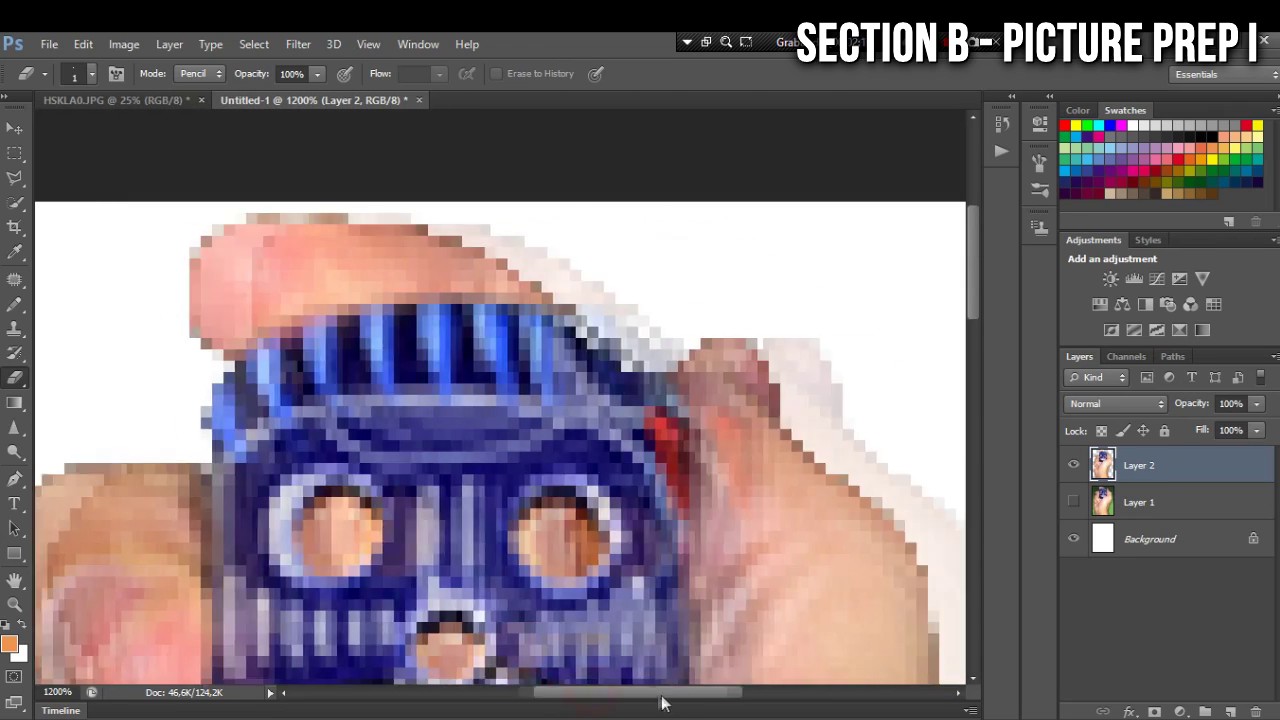
Erase the stray fringe pixels along the outer edge of the thumb and palm on the hand's right side.
scroll(727, 500, down, 3)
scroll(790, 265, down, 2)
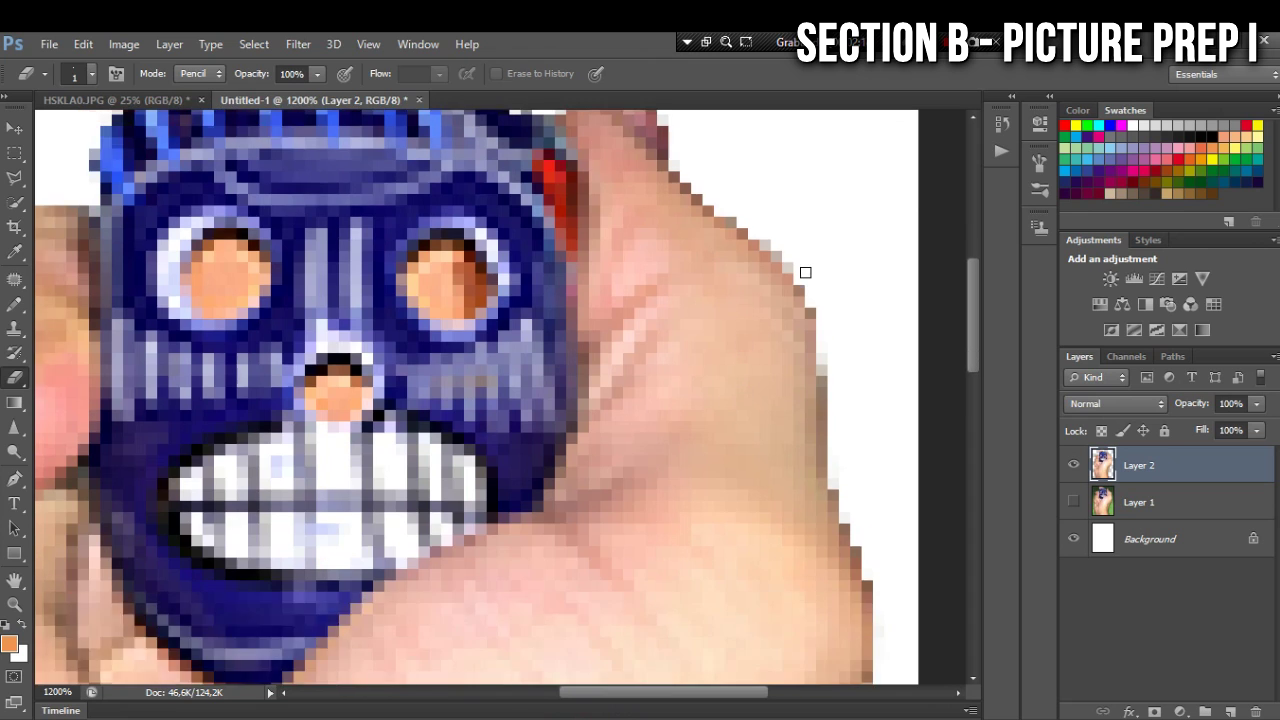
scroll(700, 210, up, 2)
click(795, 370)
scroll(843, 400, down, 3)
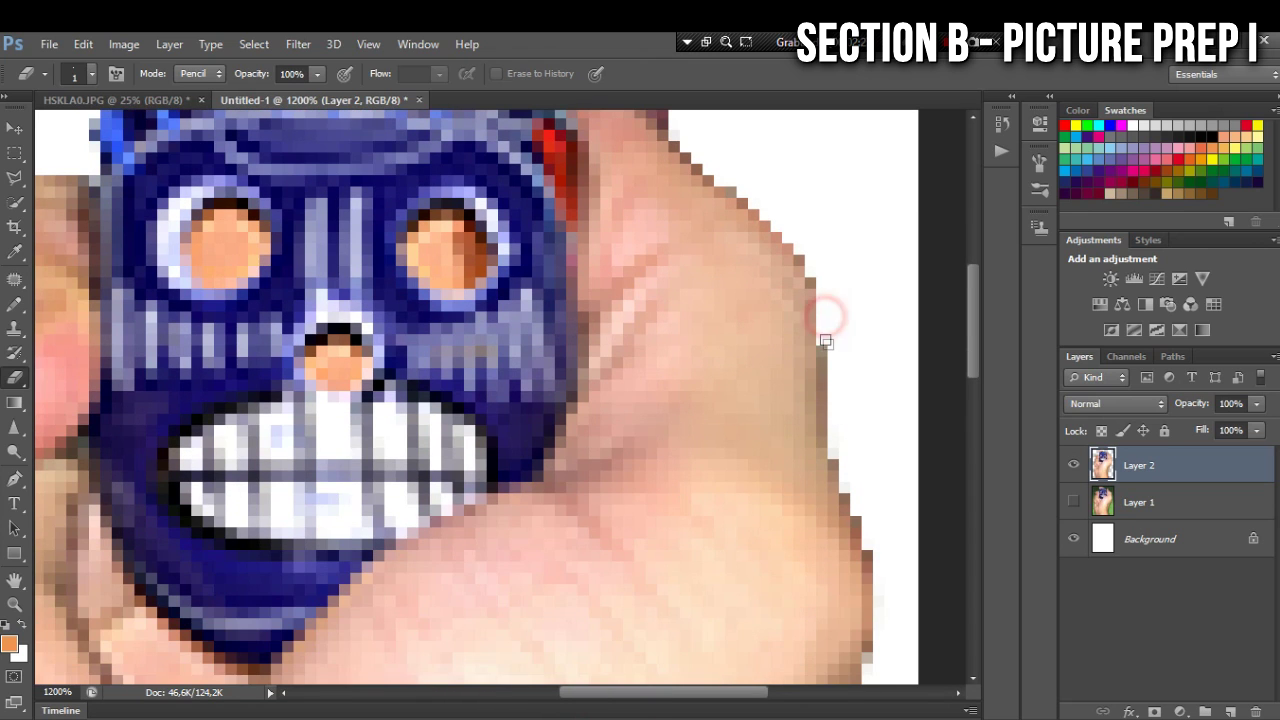
scroll(840, 330, down, 7)
scroll(855, 488, down, 3)
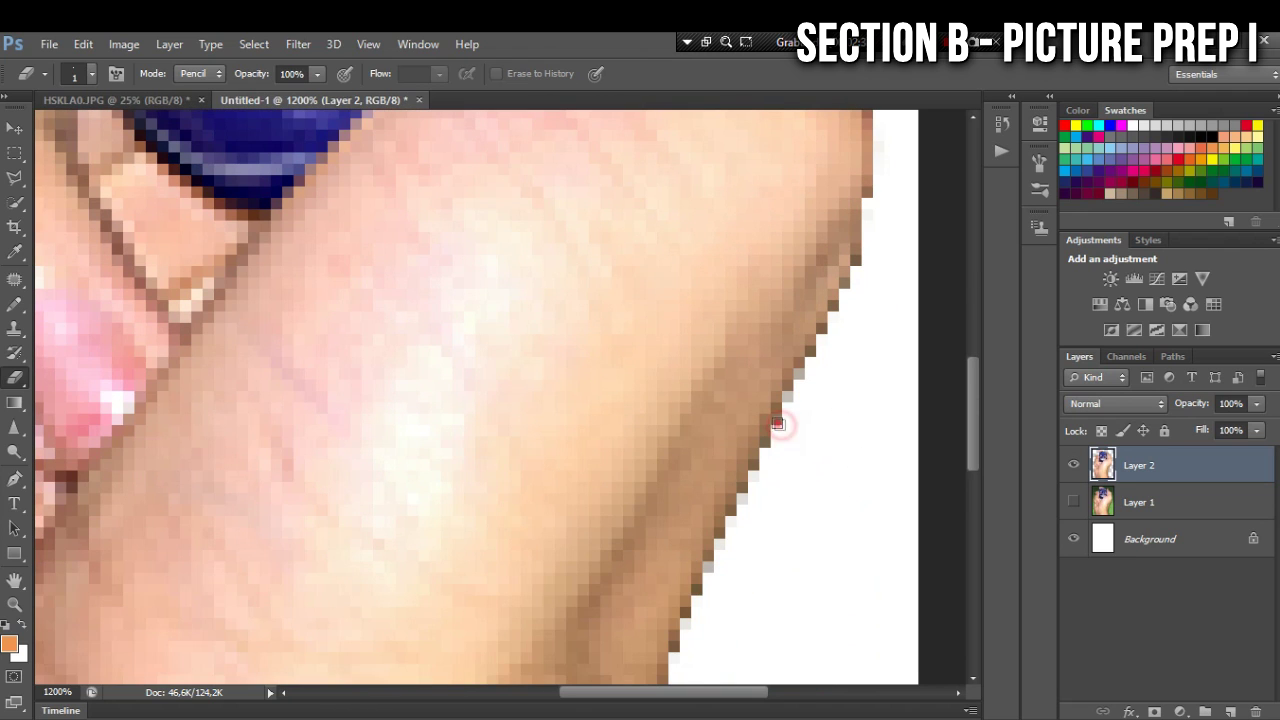
Erase the stray pixels down the wrist's right edge to the image's lower border and hide the Background layer.
scroll(780, 460, down, 2)
scroll(783, 489, down, 4)
scroll(729, 513, down, 1)
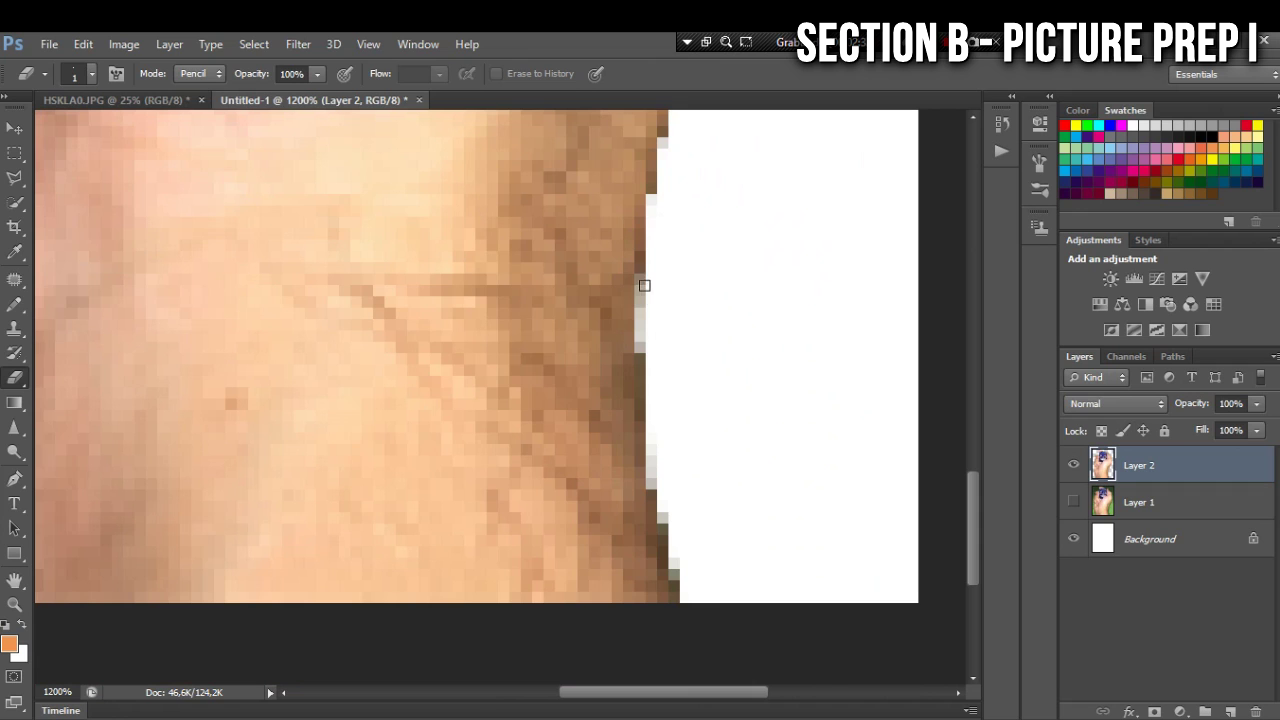
drag(659, 448, 676, 575)
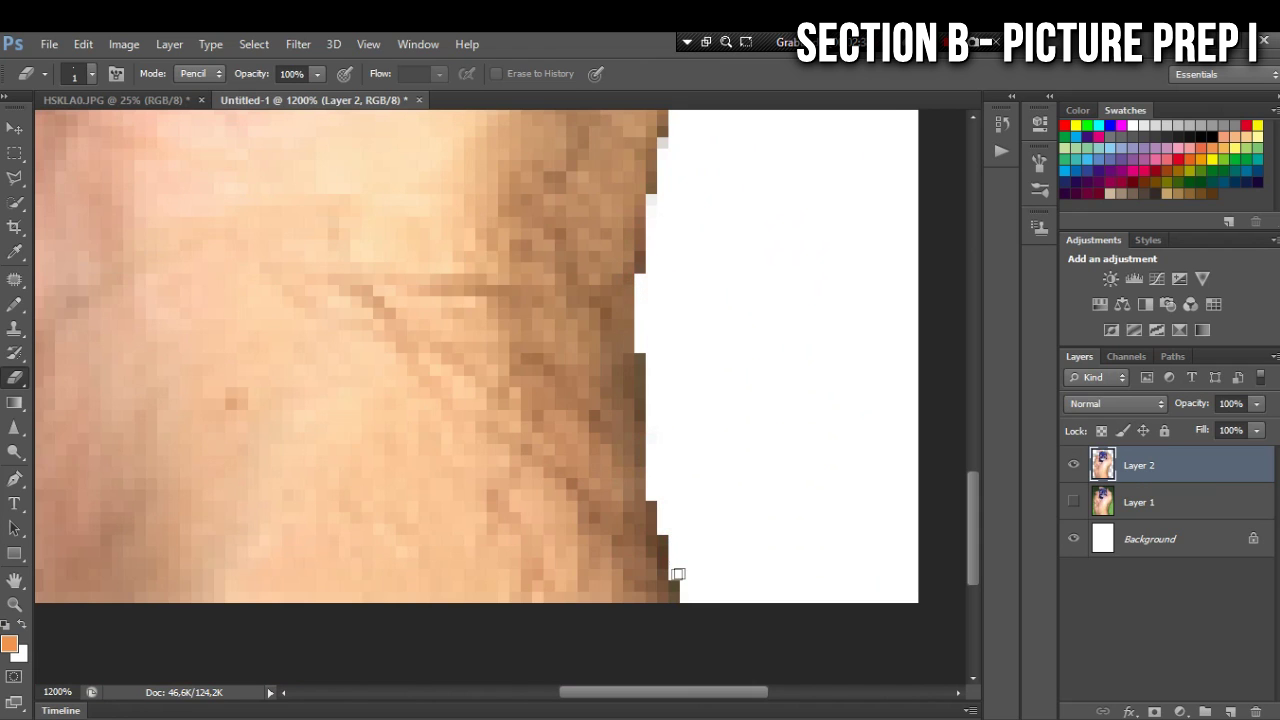
scroll(703, 544, down, 5)
scroll(703, 544, up, 1)
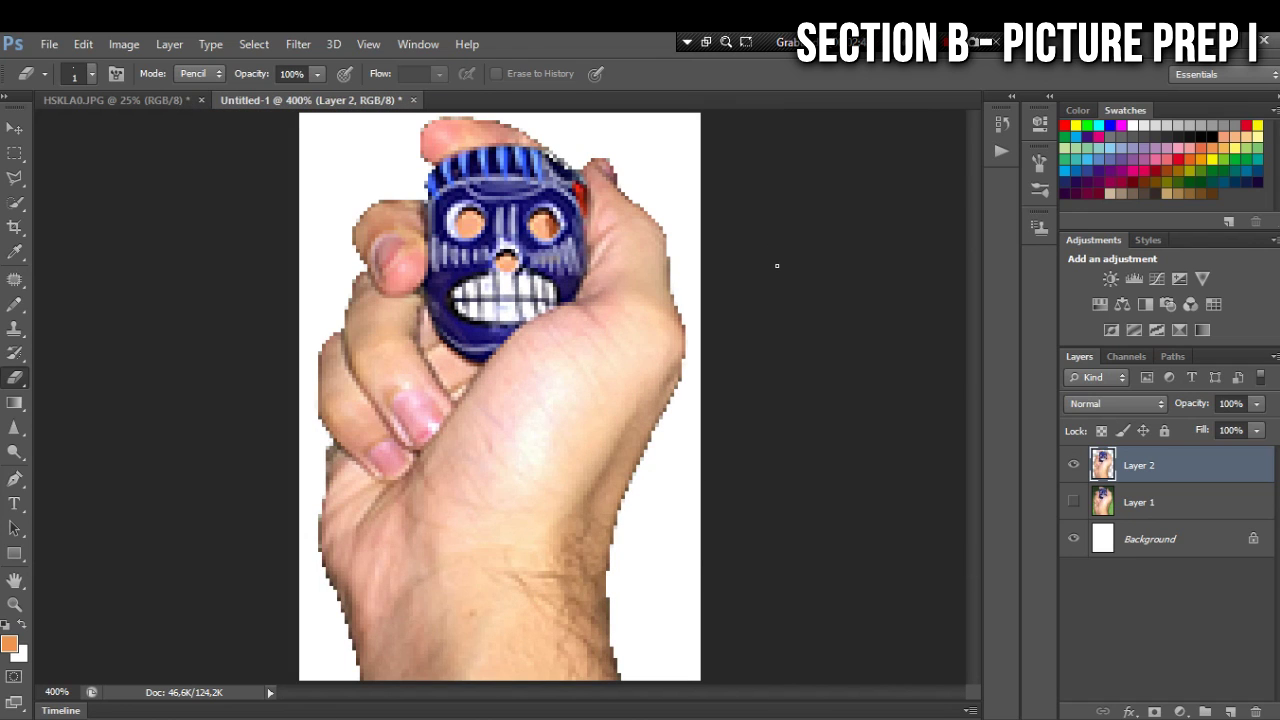
click(1073, 547)
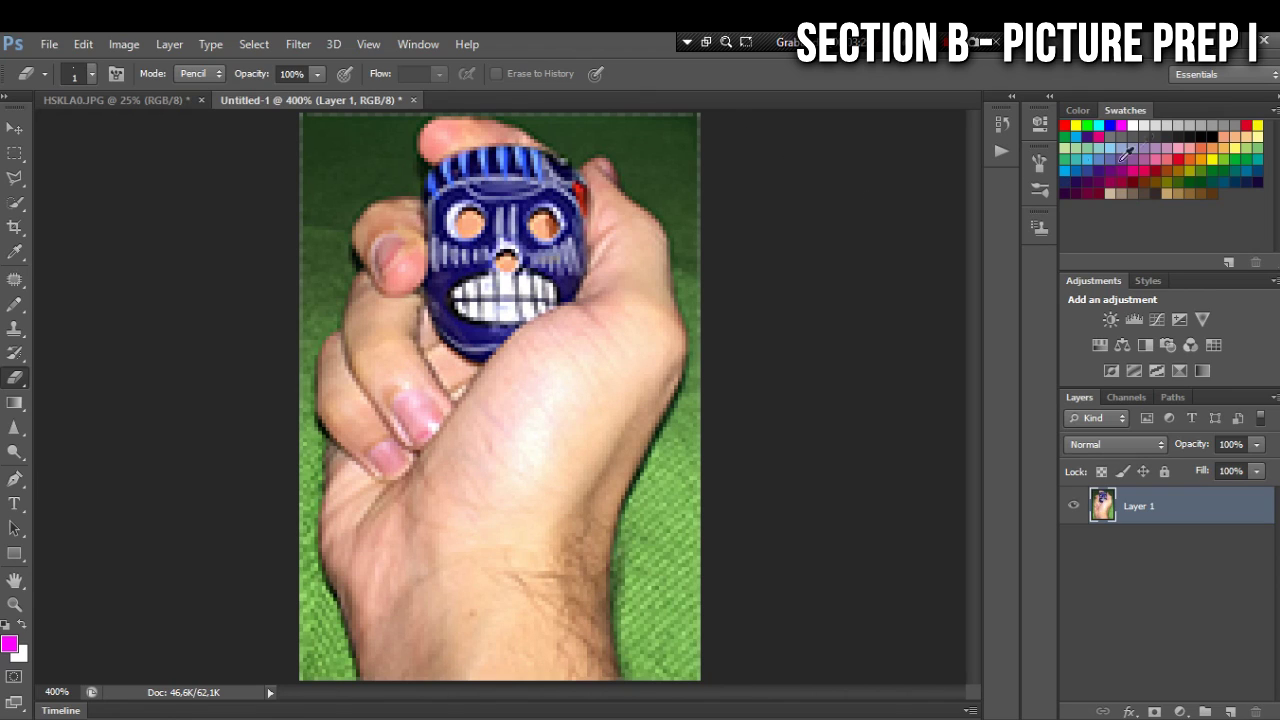
Set up the Pencil tool with a 1 px brush for painting in magenta.
click(13, 308)
click(92, 73)
click(20, 137)
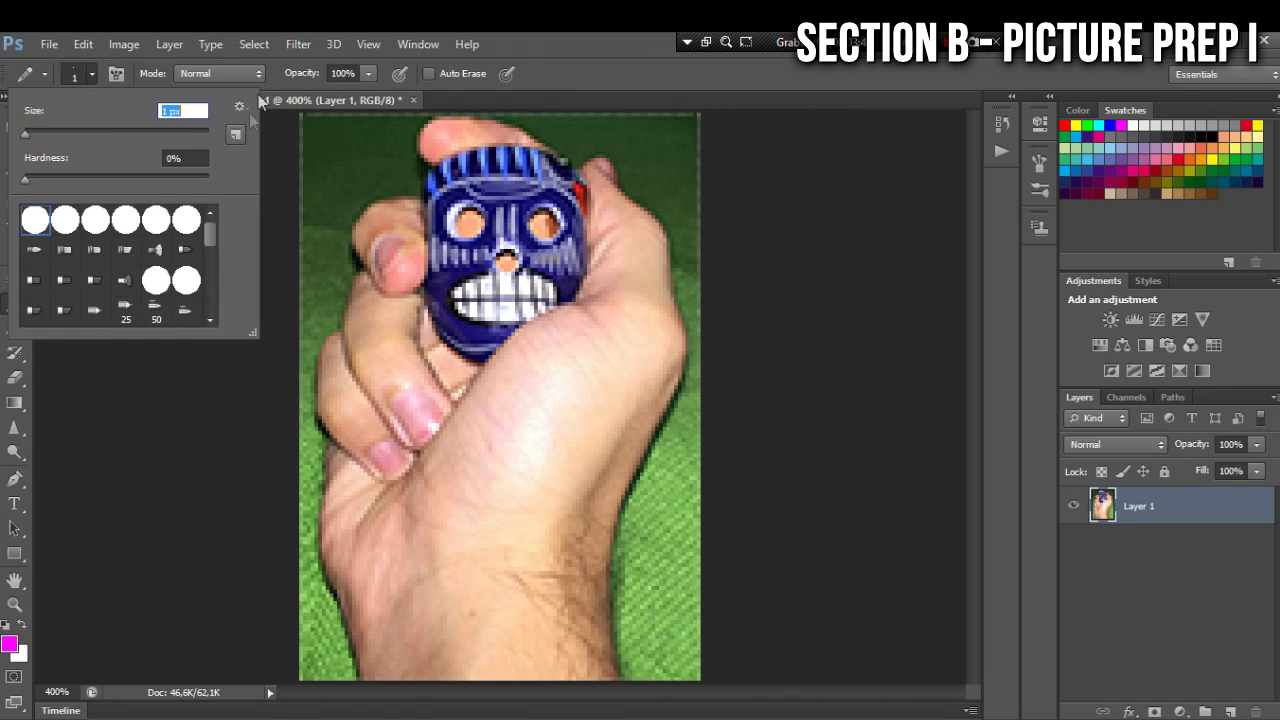
right_click(810, 270)
right_click(723, 502)
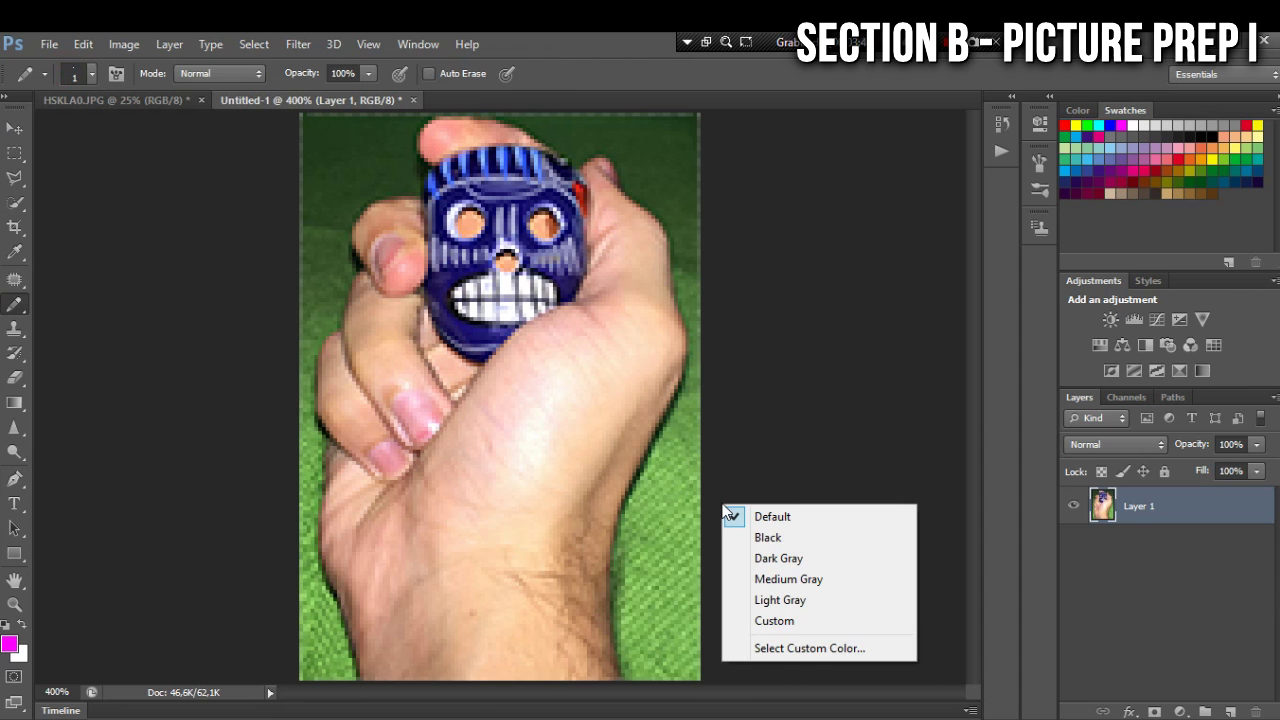
click(754, 423)
Trace the wrist's right edge in magenta with the Pencil, starting at the image's lower border.
key(ctrl+plus)
key(ctrl+plus)
key(ctrl+plus)
key(ctrl+plus)
key(ctrl+plus)
key(ctrl+plus)
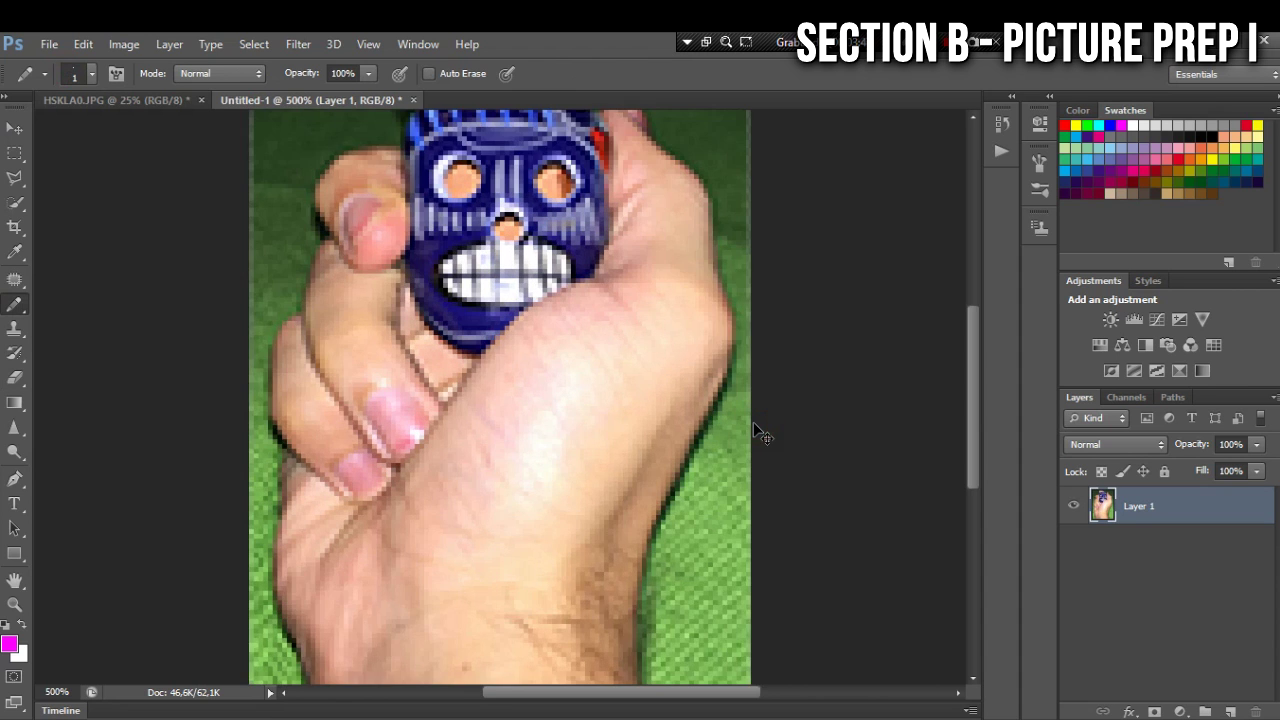
scroll(753, 423, down, 10)
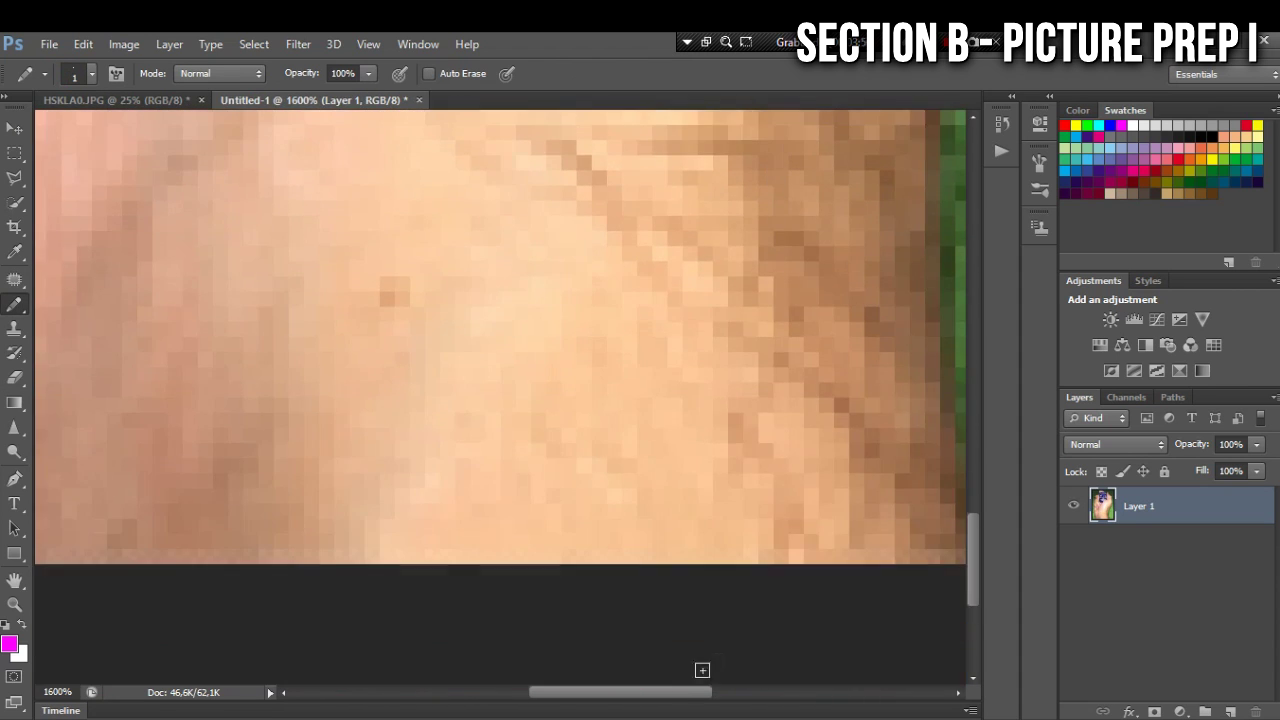
drag(672, 692, 745, 692)
scroll(691, 545, up, 2)
mouse_move(628, 600)
mouse_down()
mouse_move(610, 478)
mouse_move(600, 507)
mouse_move(599, 410)
mouse_up()
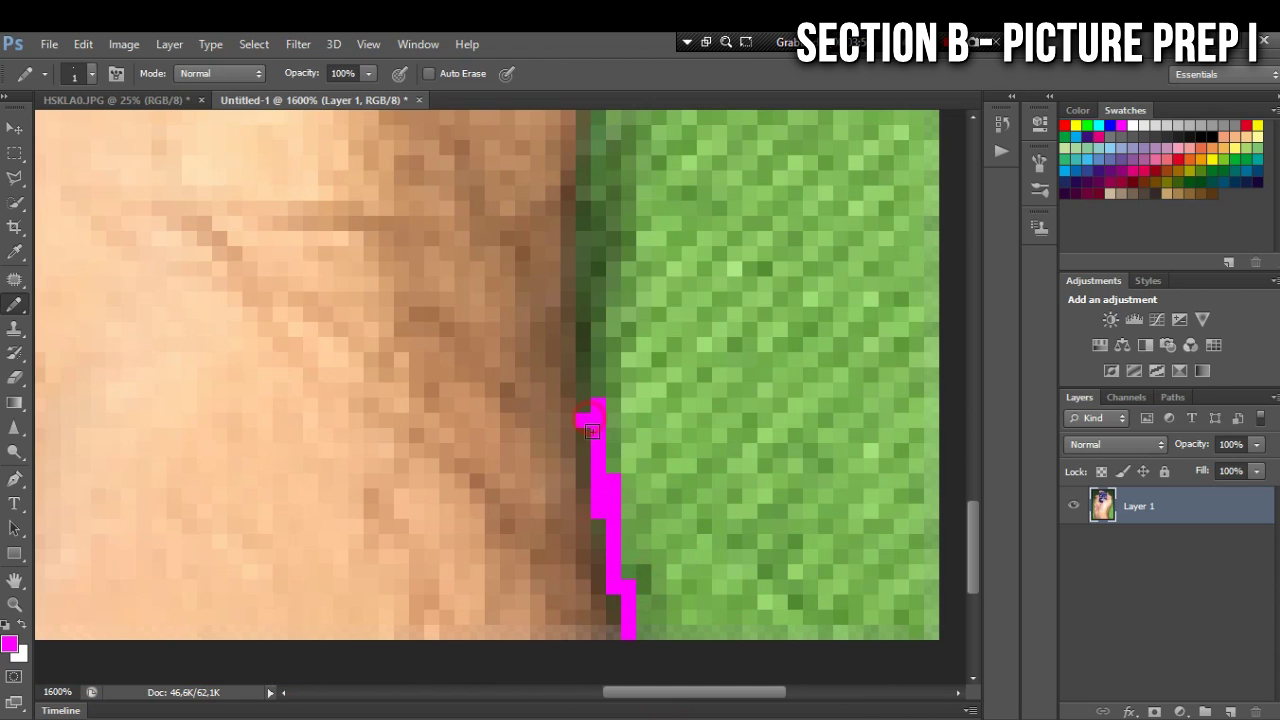
scroll(598, 448, up, 2)
drag(585, 485, 586, 309)
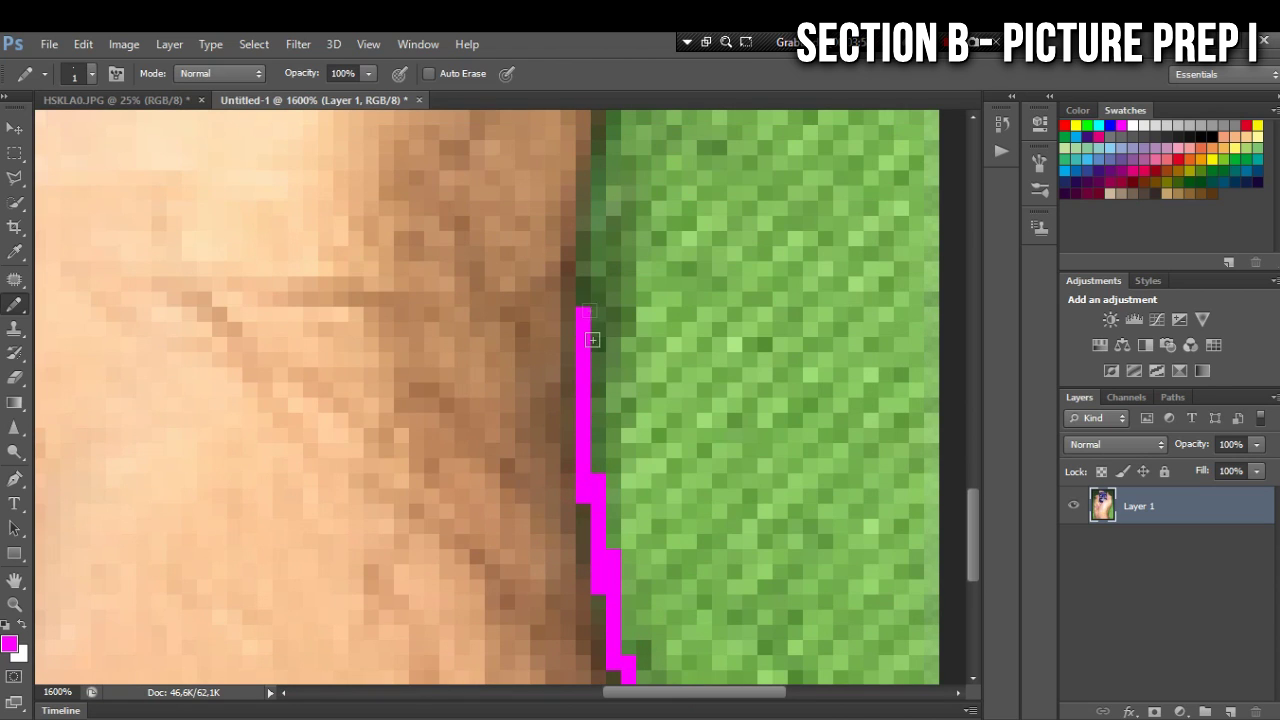
scroll(586, 309, up, 2)
mouse_move(586, 405)
mouse_down()
mouse_move(588, 302)
mouse_move(606, 292)
mouse_up()
scroll(608, 330, up, 1)
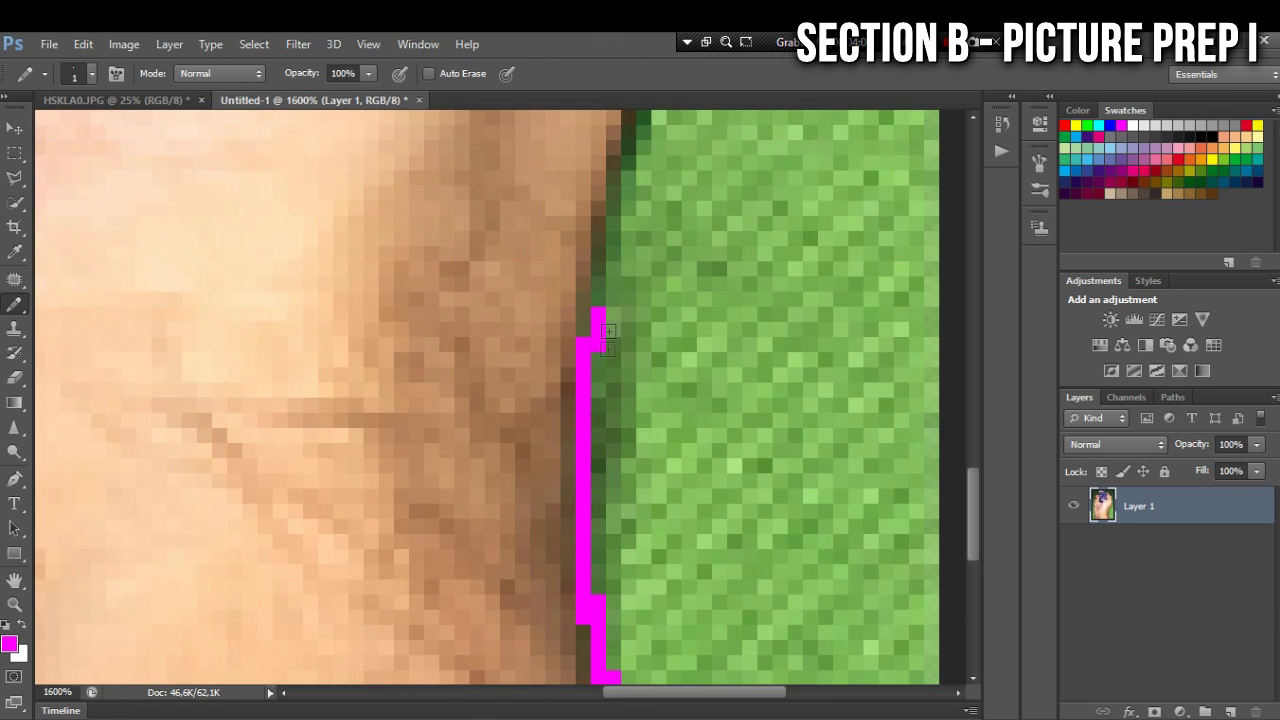
Continue the magenta outline upward from the wrist along the lower right edge of the palm.
scroll(586, 330, up, 2)
scroll(674, 420, up, 2)
drag(598, 505, 630, 315)
scroll(657, 412, up, 3)
mouse_move(627, 407)
mouse_down()
mouse_move(652, 356)
mouse_move(655, 384)
mouse_move(670, 371)
mouse_move(691, 320)
mouse_up()
scroll(652, 358, up, 2)
scroll(703, 375, up, 3)
drag(689, 385, 630, 485)
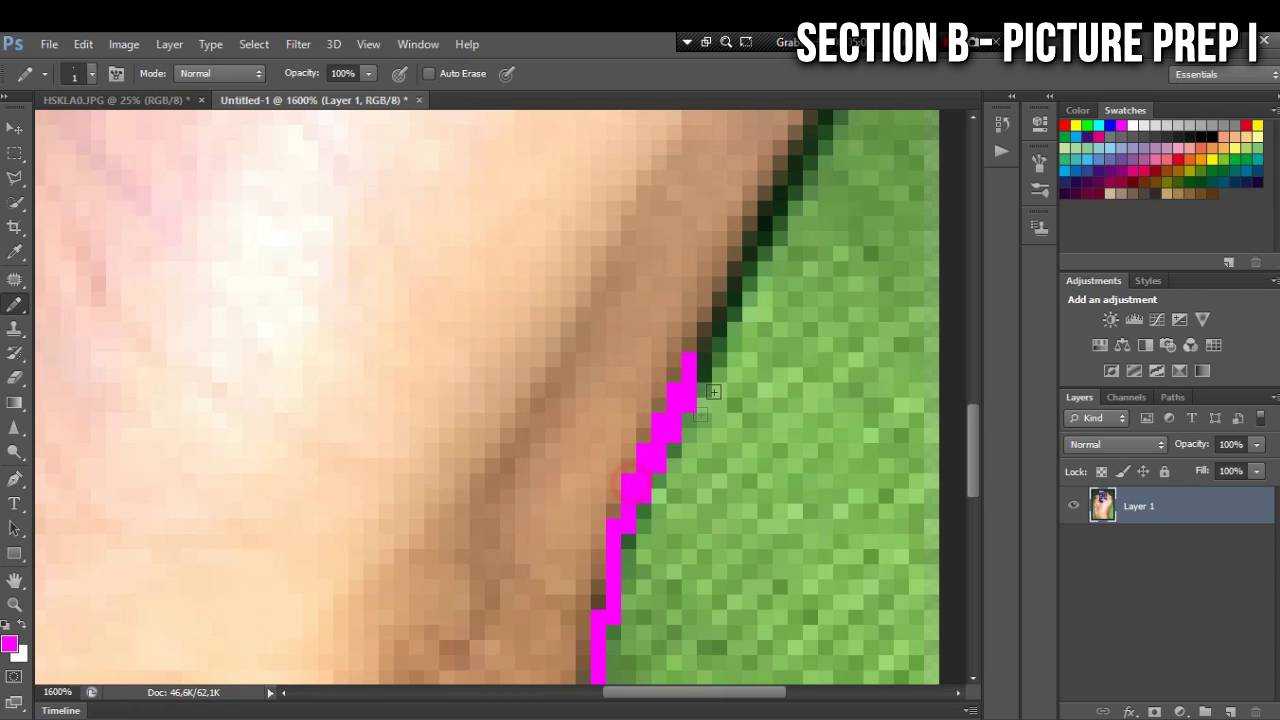
Complete the magenta outline around the palm, thumb, skull and fingers and down the wrist's left edge.
mouse_move(693, 354)
mouse_down()
mouse_move(723, 387)
mouse_move(708, 372)
mouse_move(725, 372)
mouse_move(723, 351)
mouse_move(749, 421)
mouse_move(729, 392)
mouse_move(738, 364)
mouse_move(737, 408)
mouse_move(752, 385)
mouse_move(755, 395)
mouse_move(780, 328)
mouse_up()
scroll(708, 368, up, 2)
scroll(720, 352, up, 2)
scroll(737, 364, up, 2)
scroll(838, 389, up, 3)
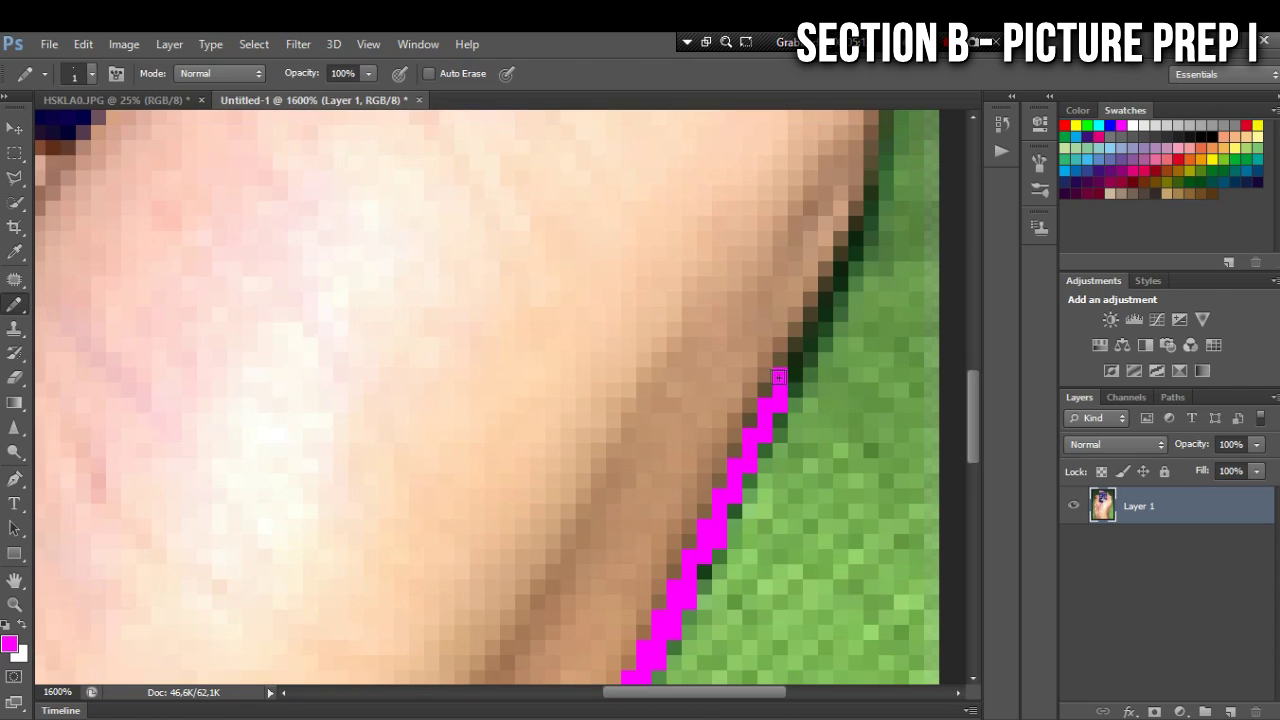
scroll(777, 376, up, 15)
scroll(311, 252, down, 15)
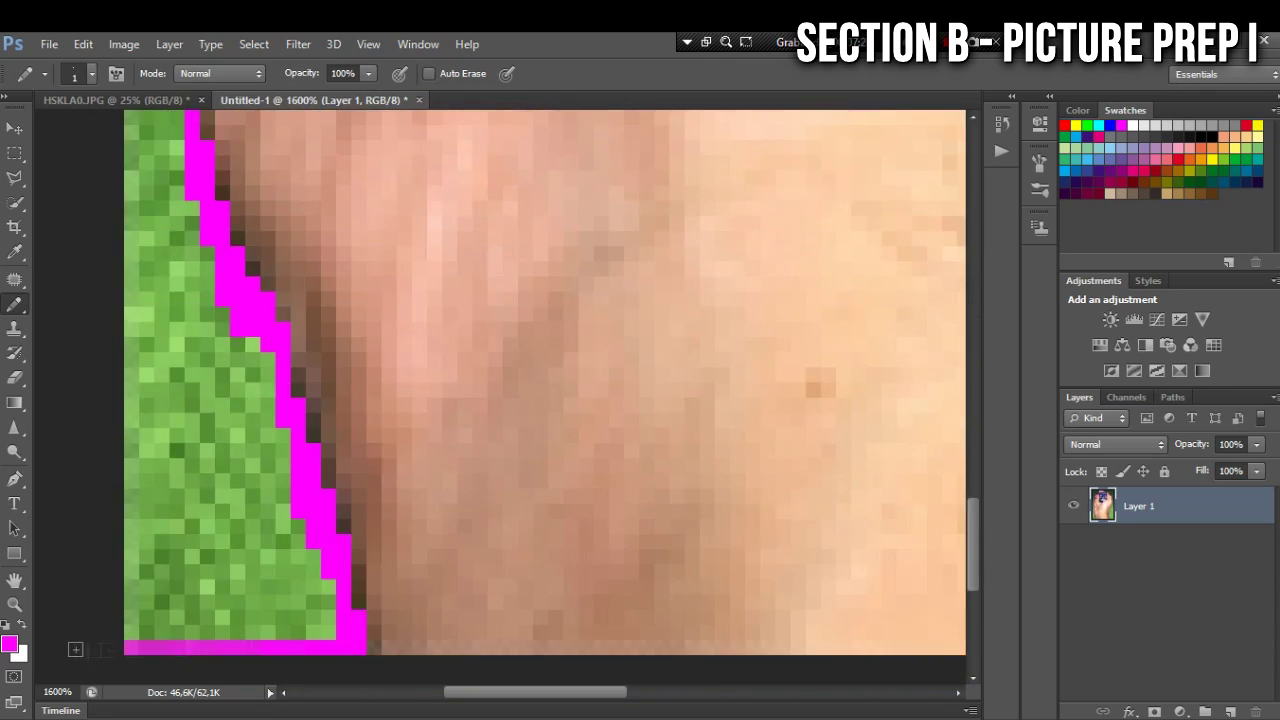
scroll(663, 530, down, 5)
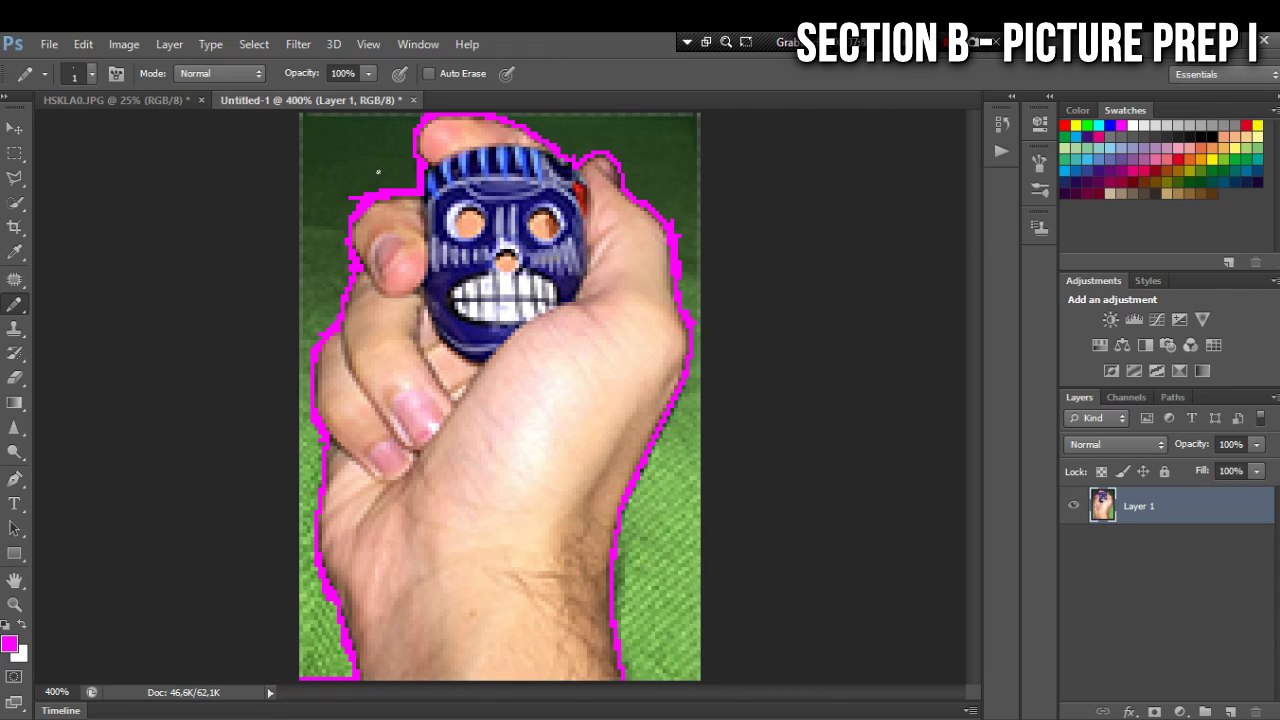
Set the Pencil size to 8 px and paint over the green background at the image's upper left with magenta.
click(89, 73)
drag(26, 136, 29, 137)
mouse_move(302, 145)
mouse_down()
mouse_move(306, 126)
mouse_move(406, 119)
mouse_move(314, 124)
mouse_move(303, 189)
mouse_move(374, 131)
mouse_move(396, 143)
mouse_move(402, 168)
mouse_move(340, 180)
mouse_move(372, 158)
mouse_move(295, 230)
mouse_move(335, 200)
mouse_move(318, 250)
mouse_move(333, 253)
mouse_up()
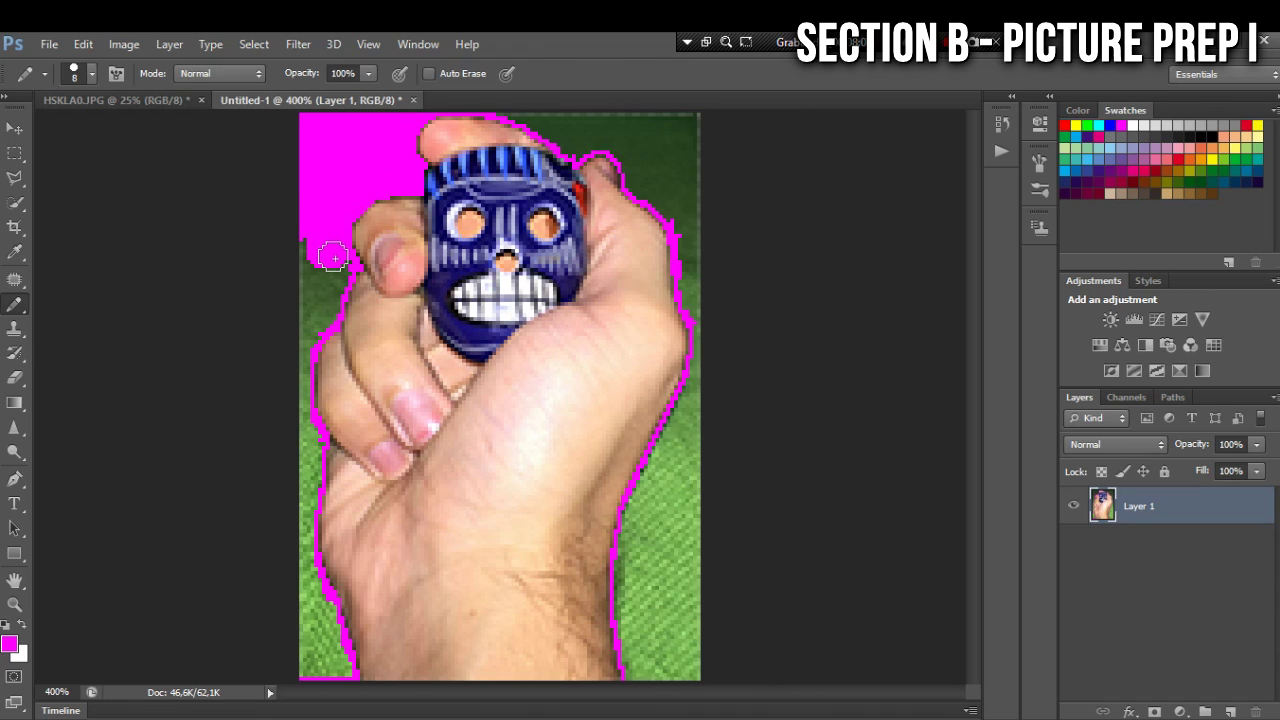
Paint all the remaining green background outside the outline magenta with the 8 px Pencil.
key(ctrl+plus)
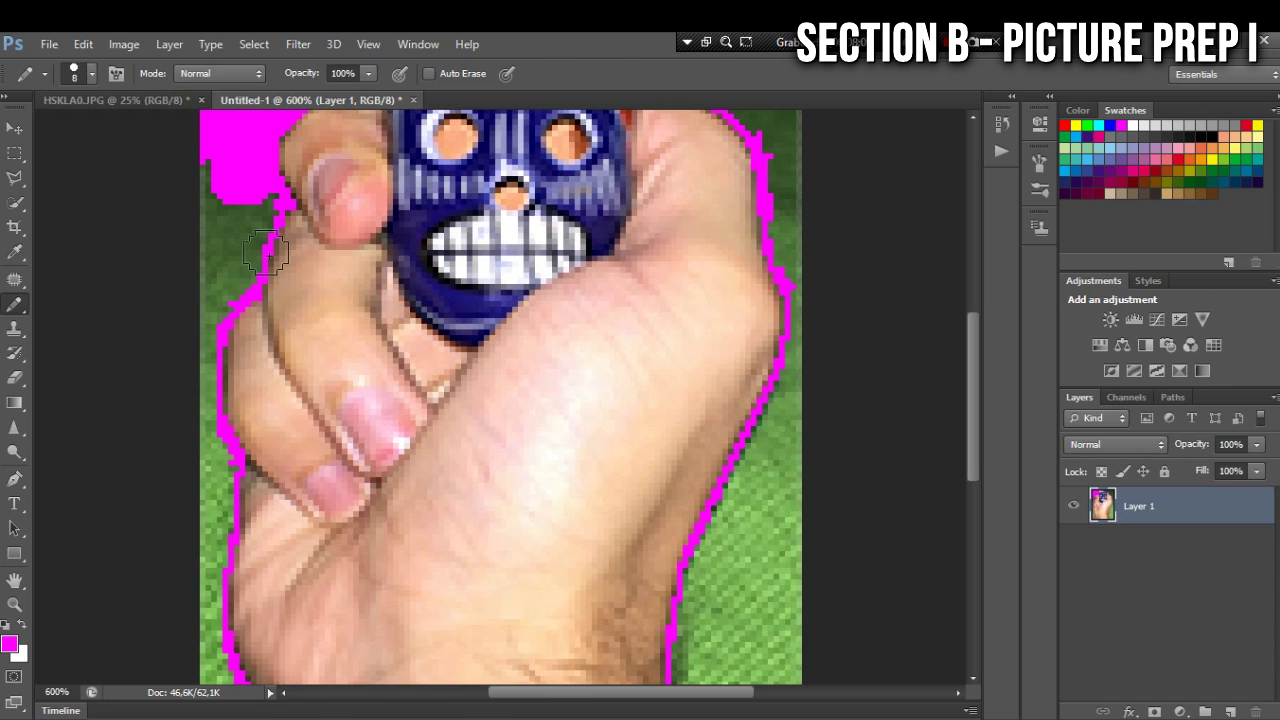
drag(557, 703, 519, 703)
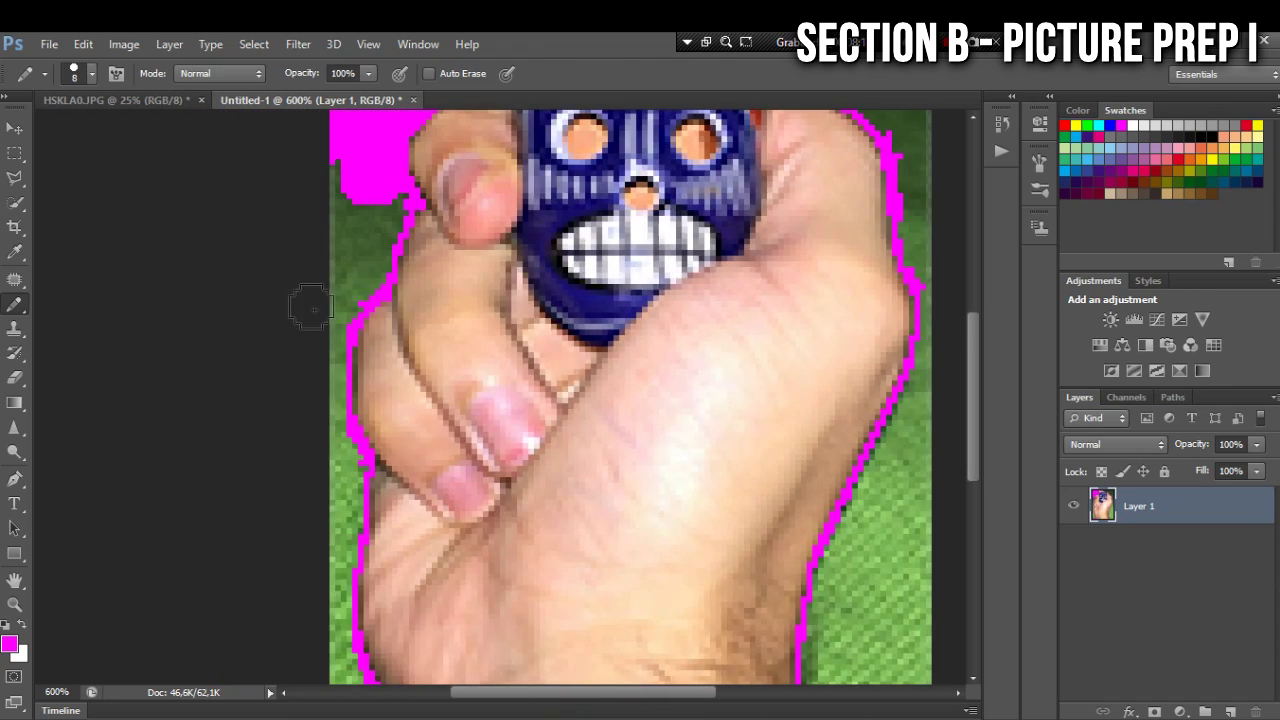
scroll(630, 400, down, 3)
scroll(630, 400, right, 5)
mouse_move(600, 560)
mouse_down()
mouse_move(540, 420)
mouse_move(570, 381)
mouse_up()
scroll(570, 381, up, 3)
mouse_move(565, 335)
mouse_down()
mouse_move(503, 260)
mouse_move(370, 195)
mouse_move(365, 205)
mouse_up()
key(ctrl+minus)
key(ctrl+minus)
key(ctrl+minus)
key(ctrl+plus)
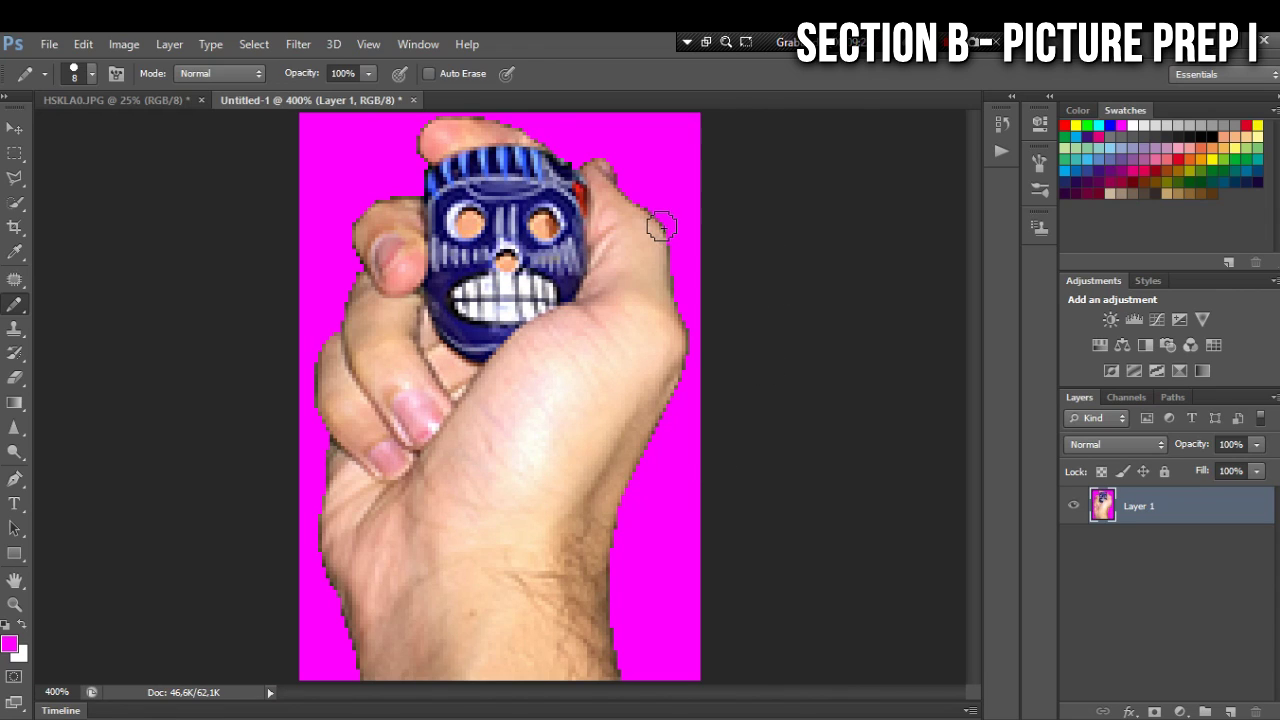
Select the magenta background around the hand using Color Range with sampled colors and a fuzziness of 200.
click(15, 128)
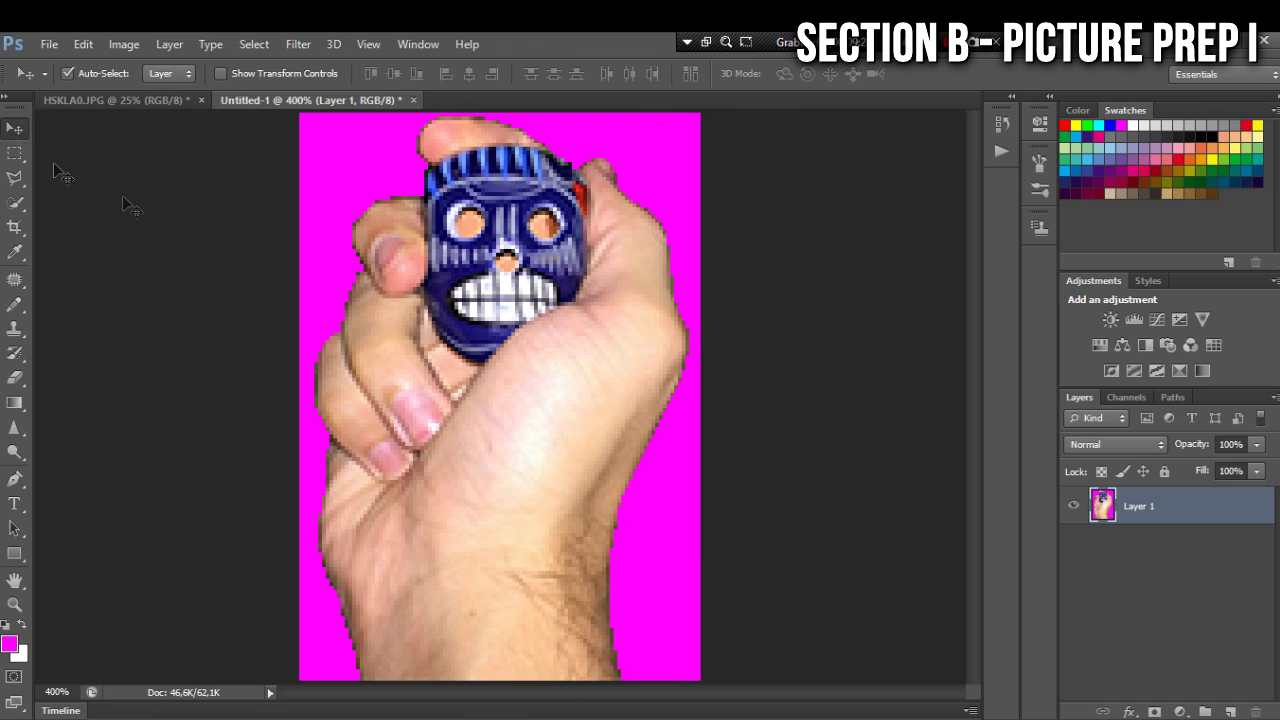
click(262, 44)
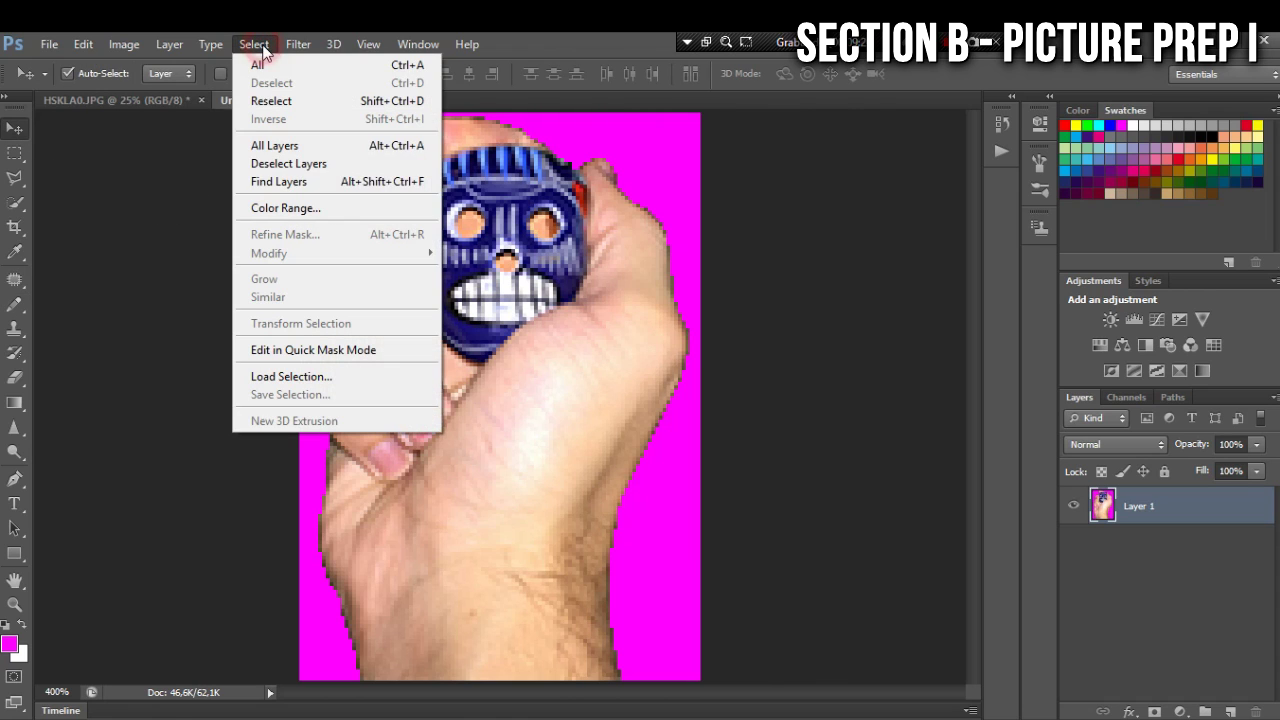
click(325, 209)
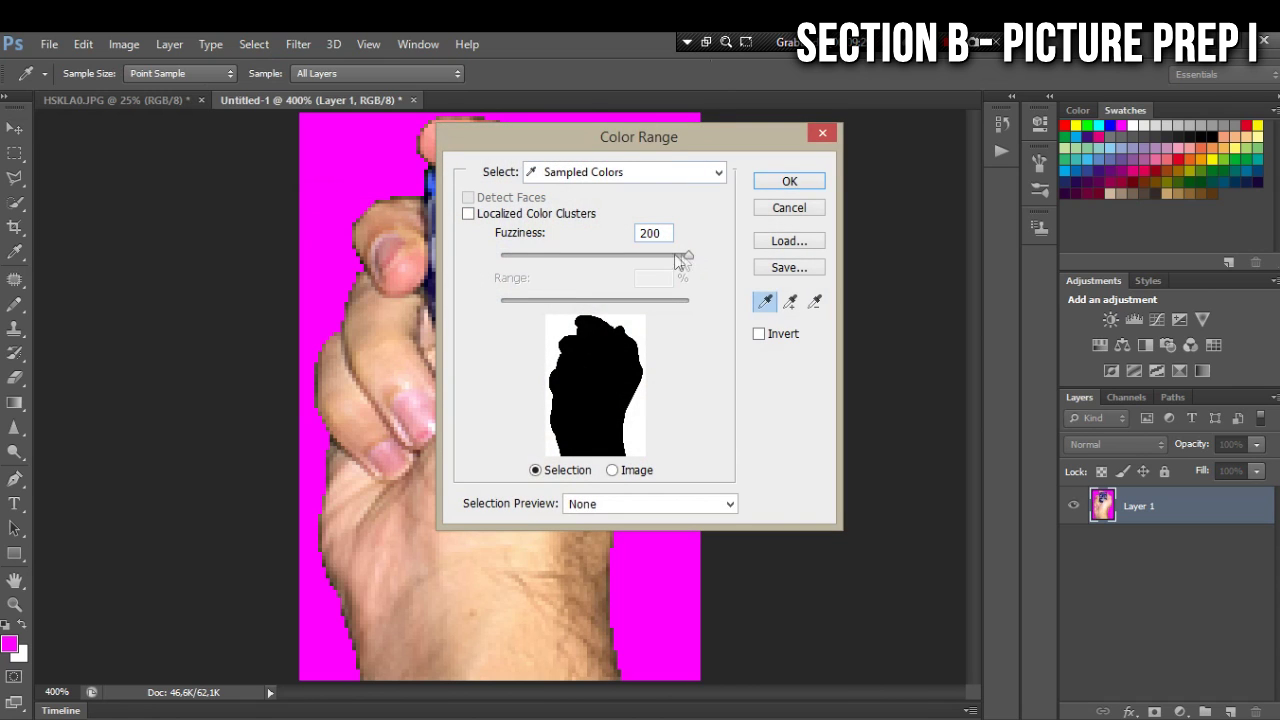
drag(607, 259, 688, 255)
drag(675, 140, 878, 213)
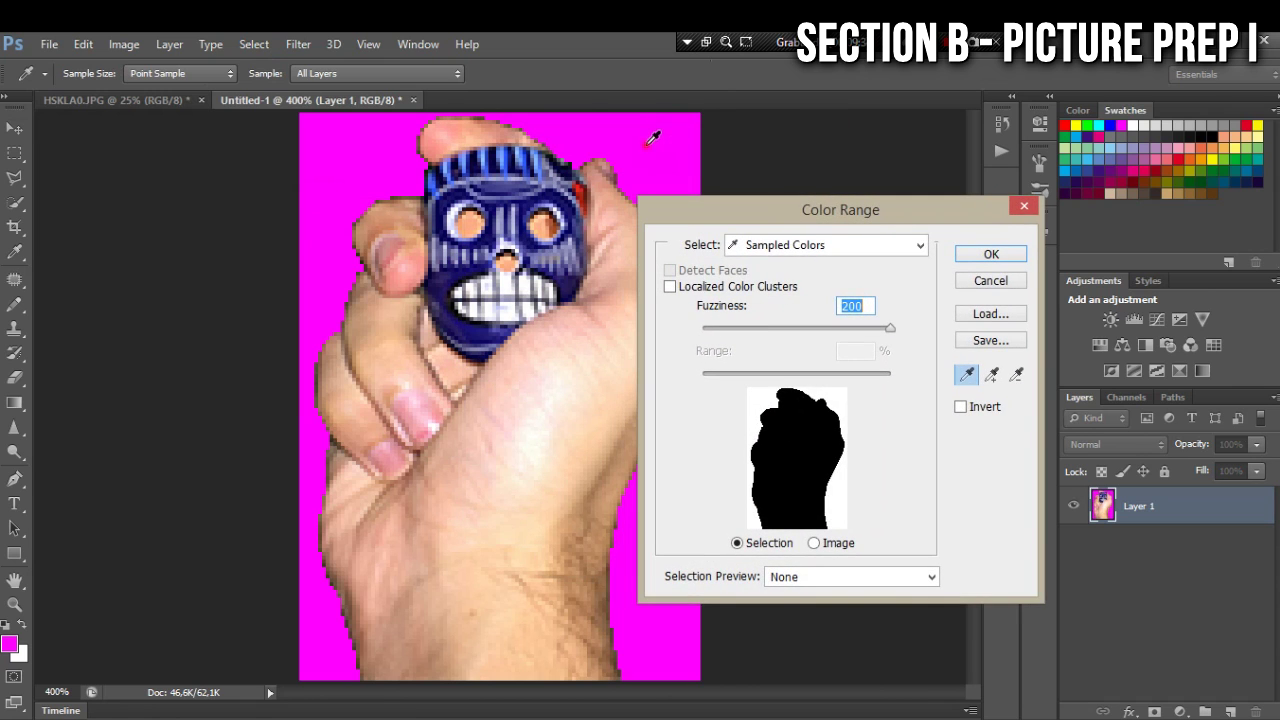
click(1004, 256)
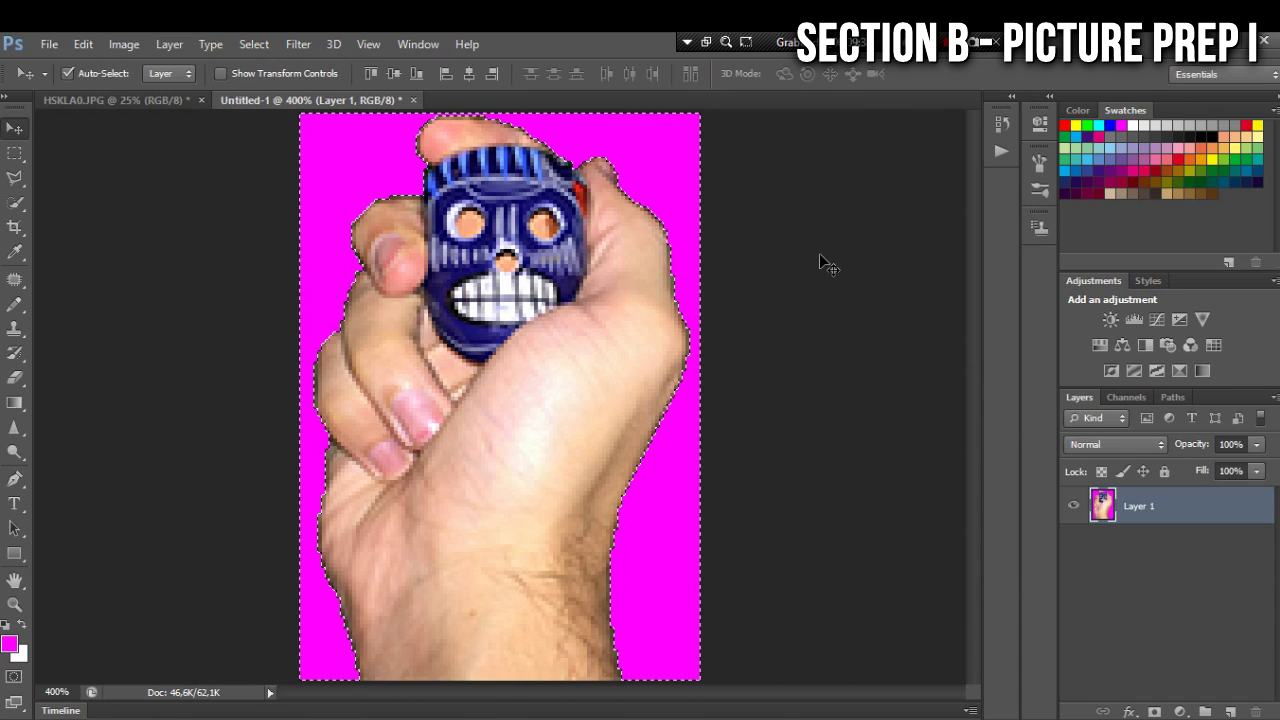
Delete the selected magenta background and deselect.
key(Delete)
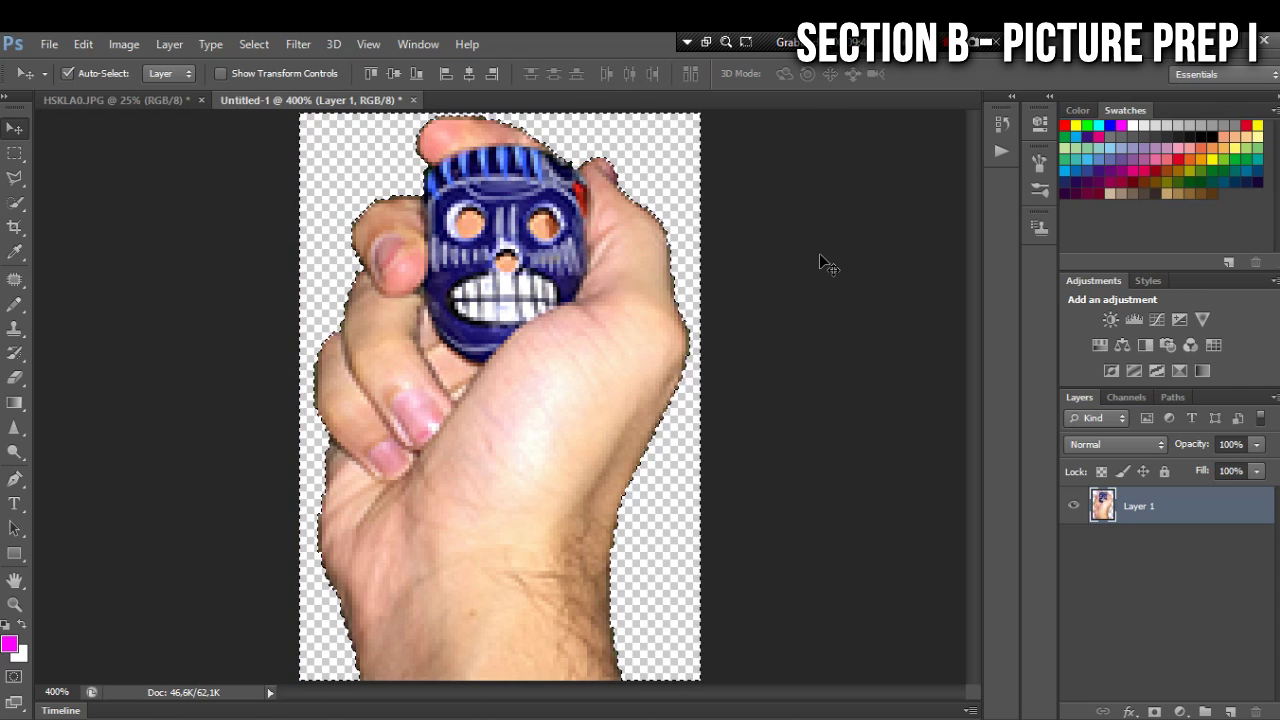
click(14, 152)
click(655, 500)
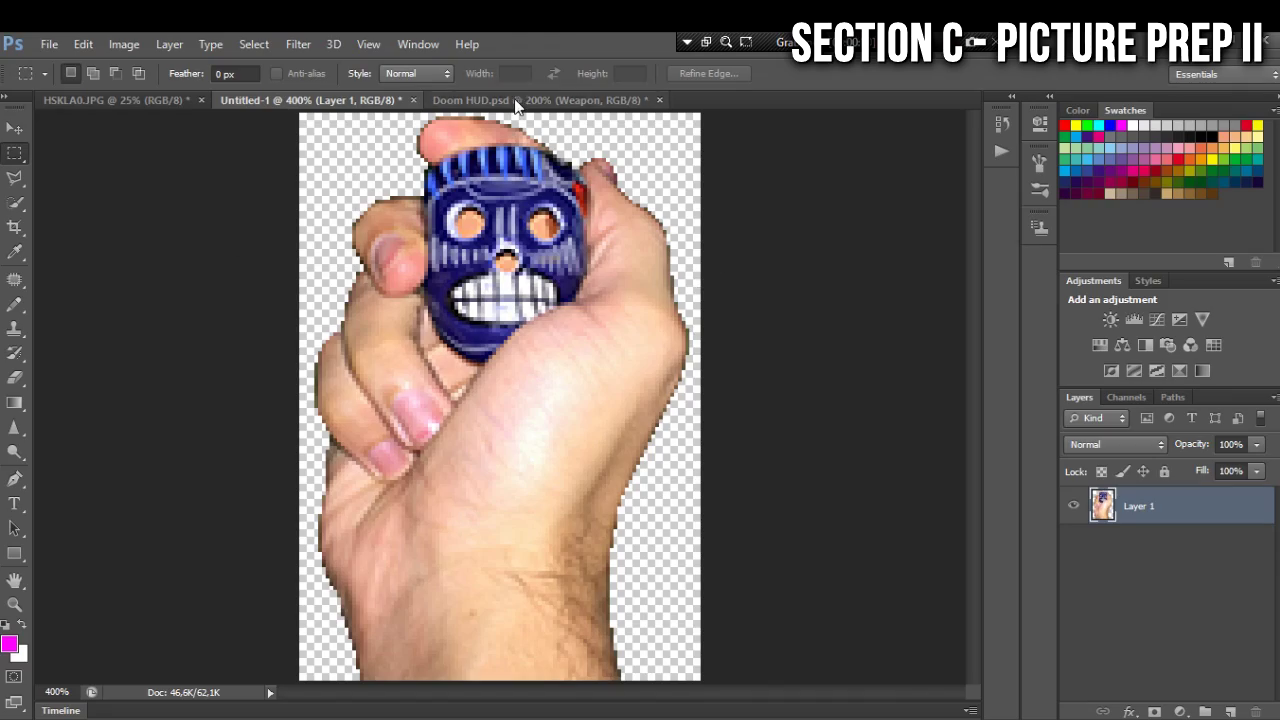
Copy the cut-out hand from Untitled-1 into Doom HUD.psd and place it to the right of the pistol sprite.
click(514, 98)
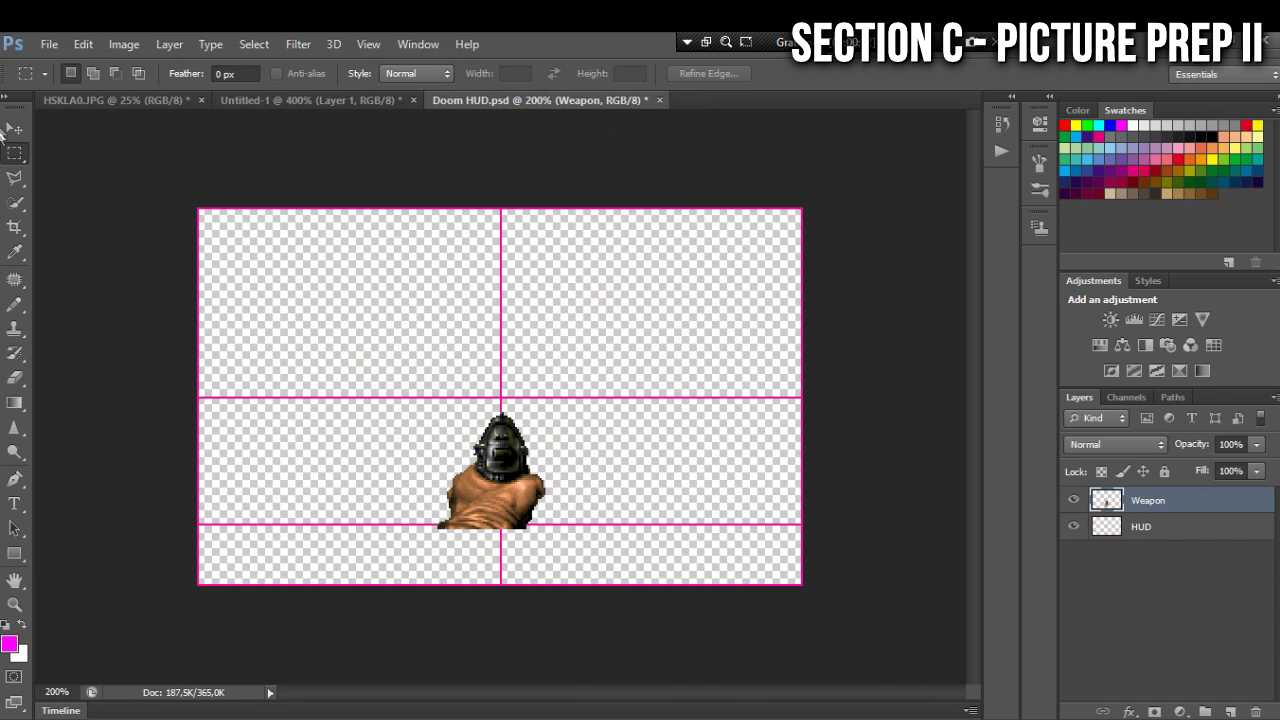
click(14, 128)
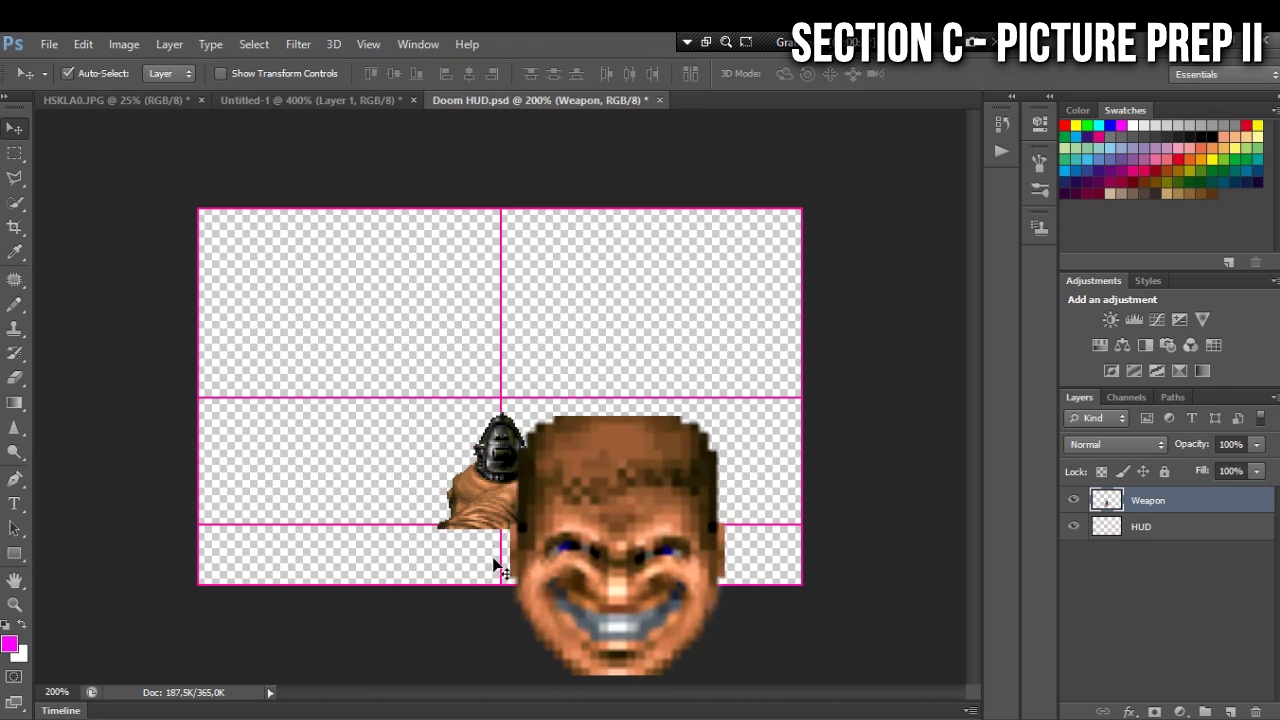
click(376, 101)
key(ctrl+a)
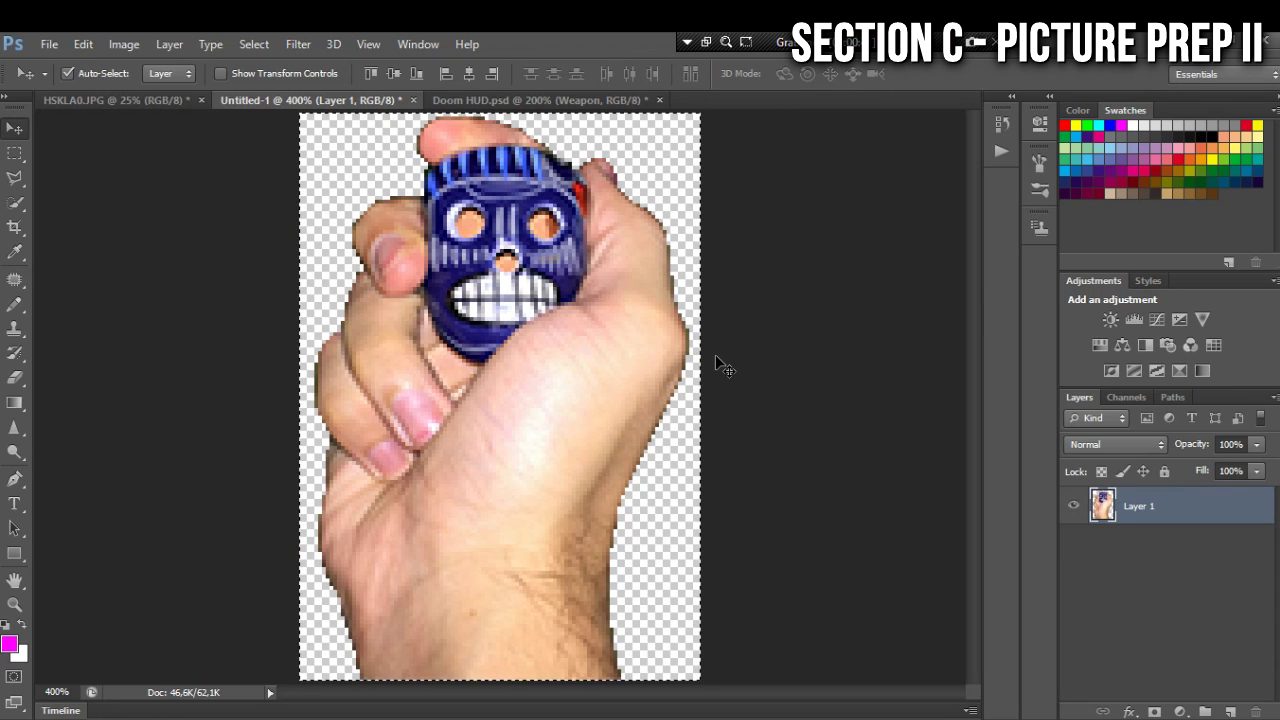
click(600, 101)
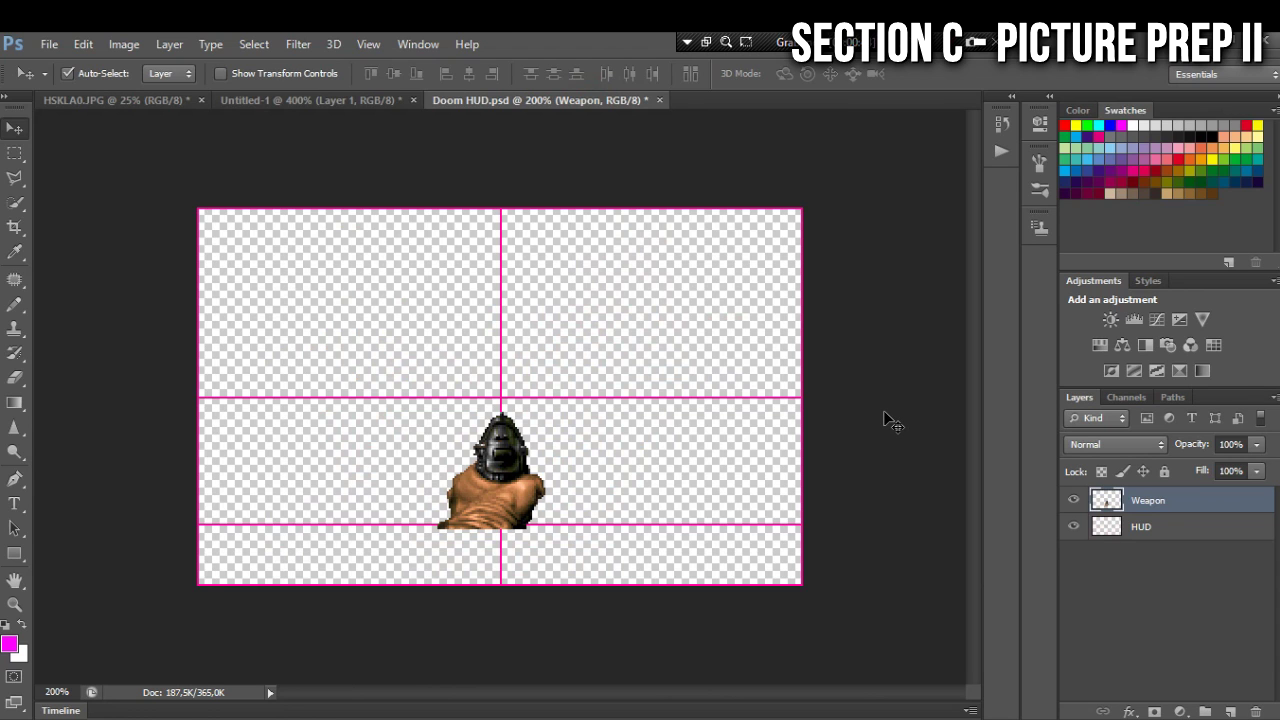
key(ctrl+v)
drag(446, 357, 659, 395)
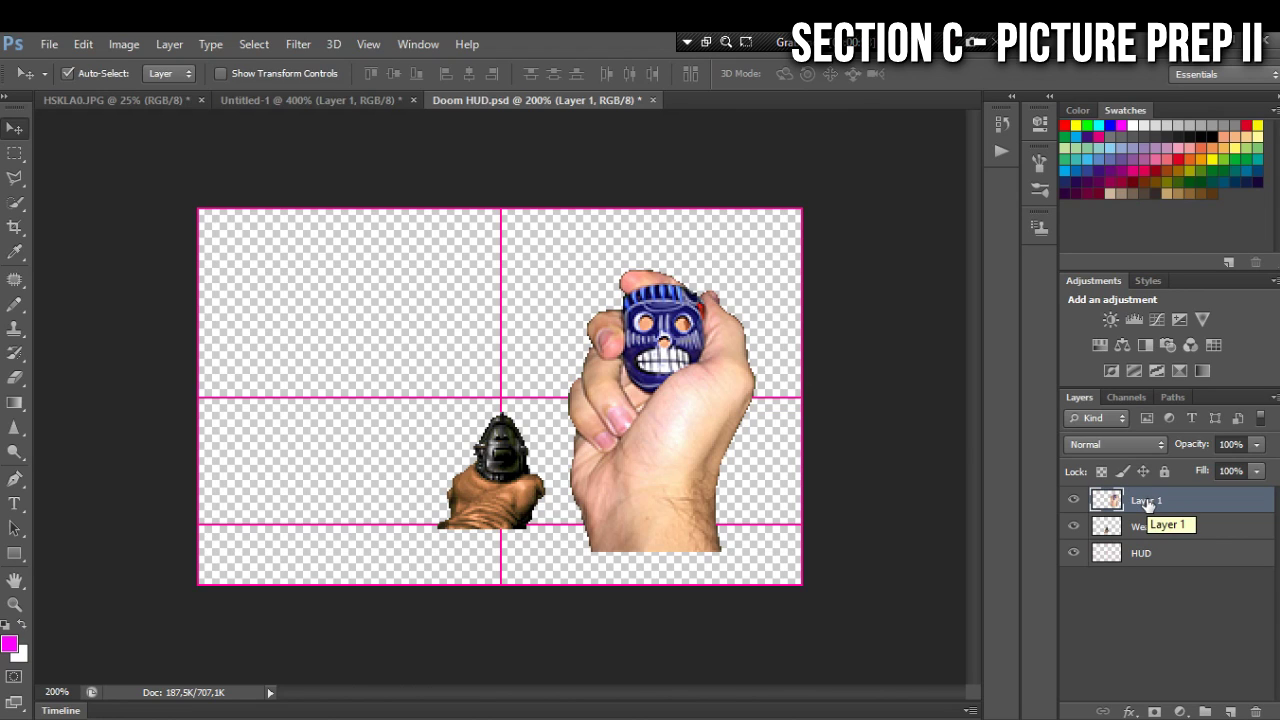
Convert the pasted hand layer, Layer 1, to a Smart Object.
drag(1073, 527, 1073, 553)
right_click(1149, 507)
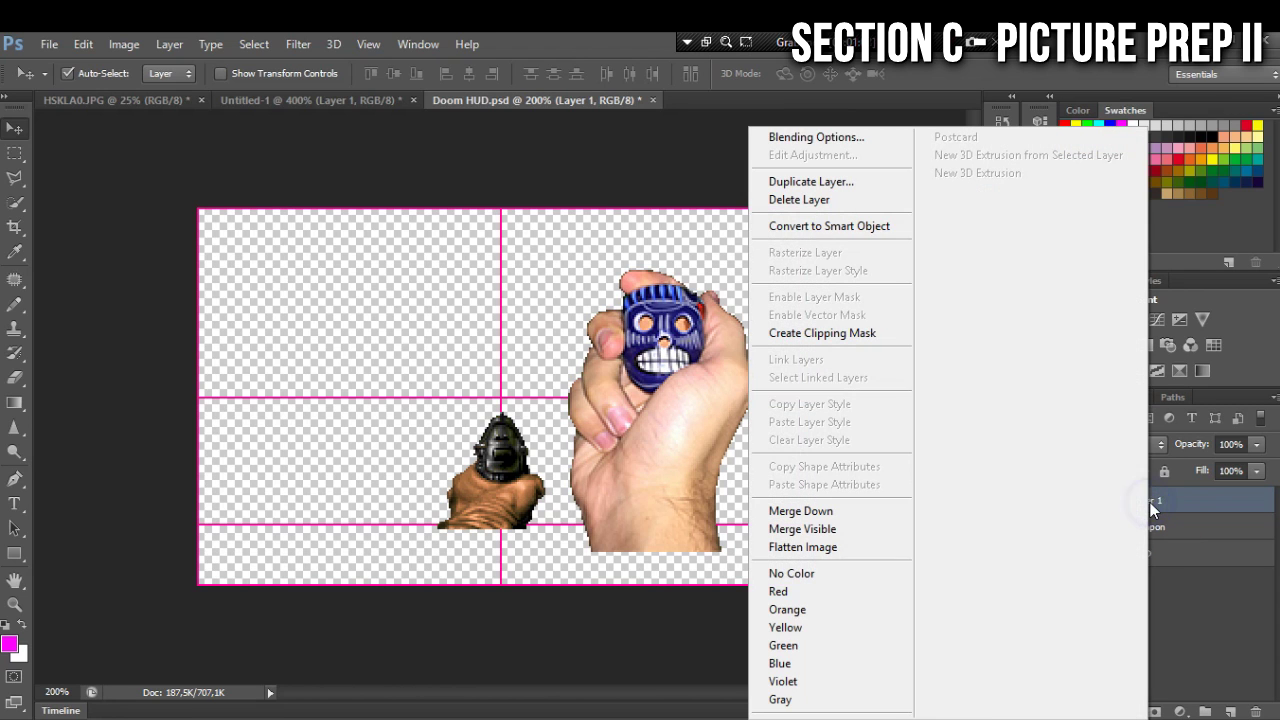
click(870, 229)
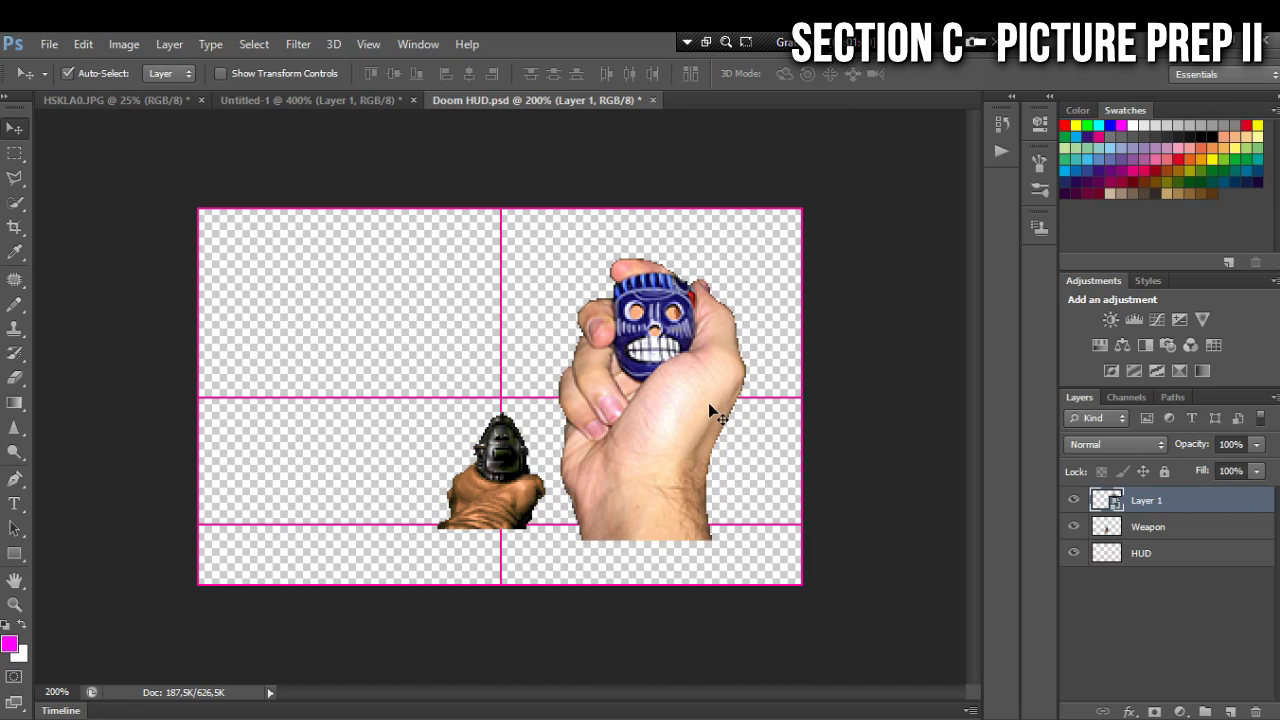
Scale the hand to about 58.5% with Free Transform, align its wrist base with the pistol's base, and apply the transformation.
key(ctrl+t)
drag(708, 402, 730, 374)
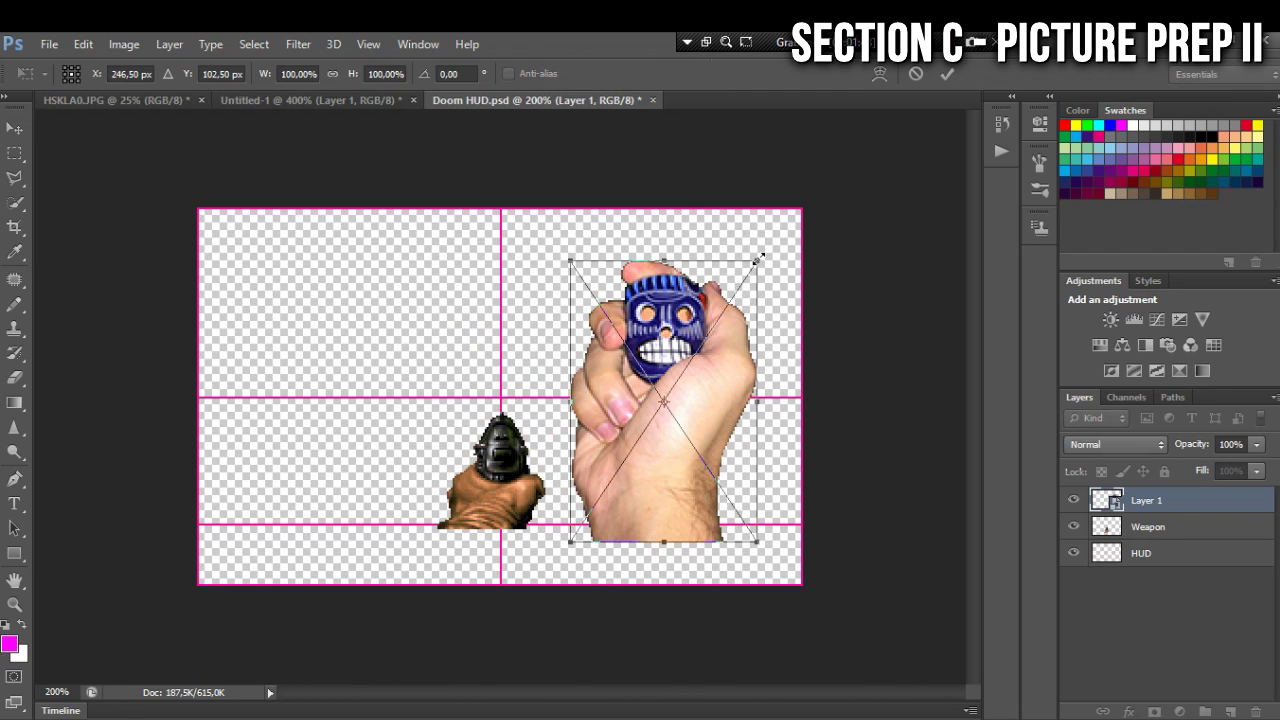
drag(757, 259, 672, 372)
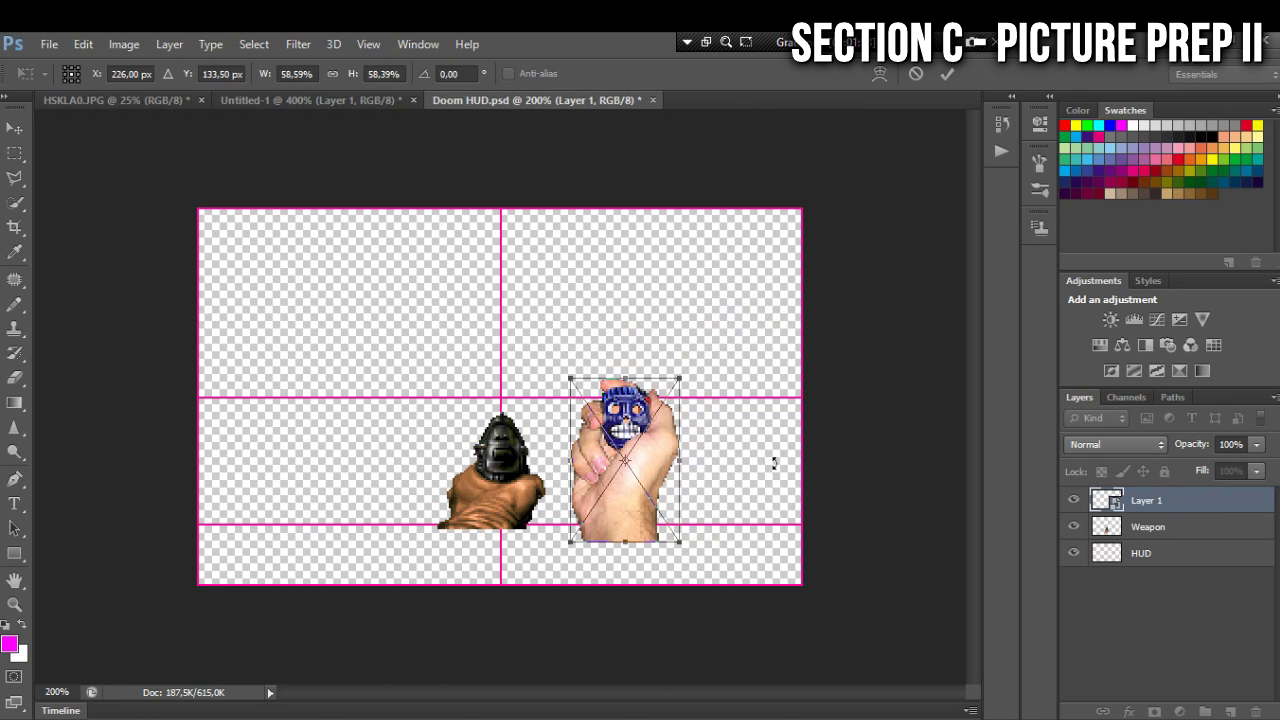
drag(617, 488, 604, 475)
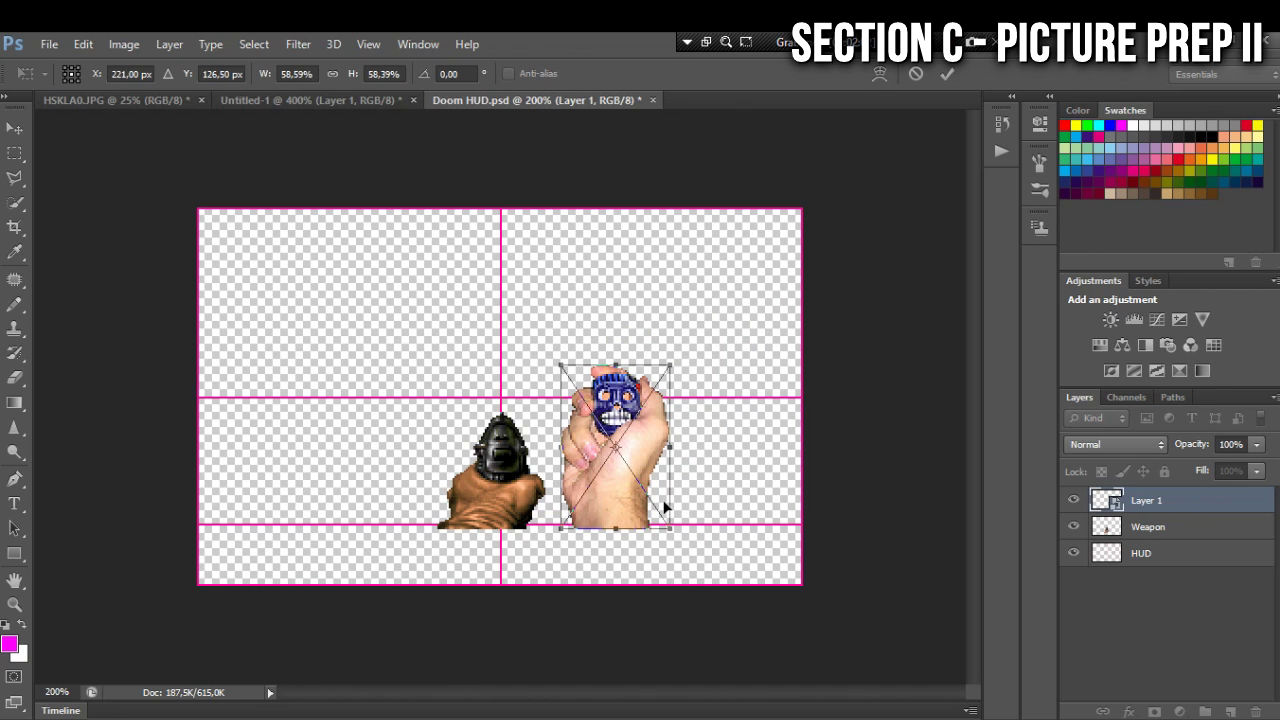
click(14, 128)
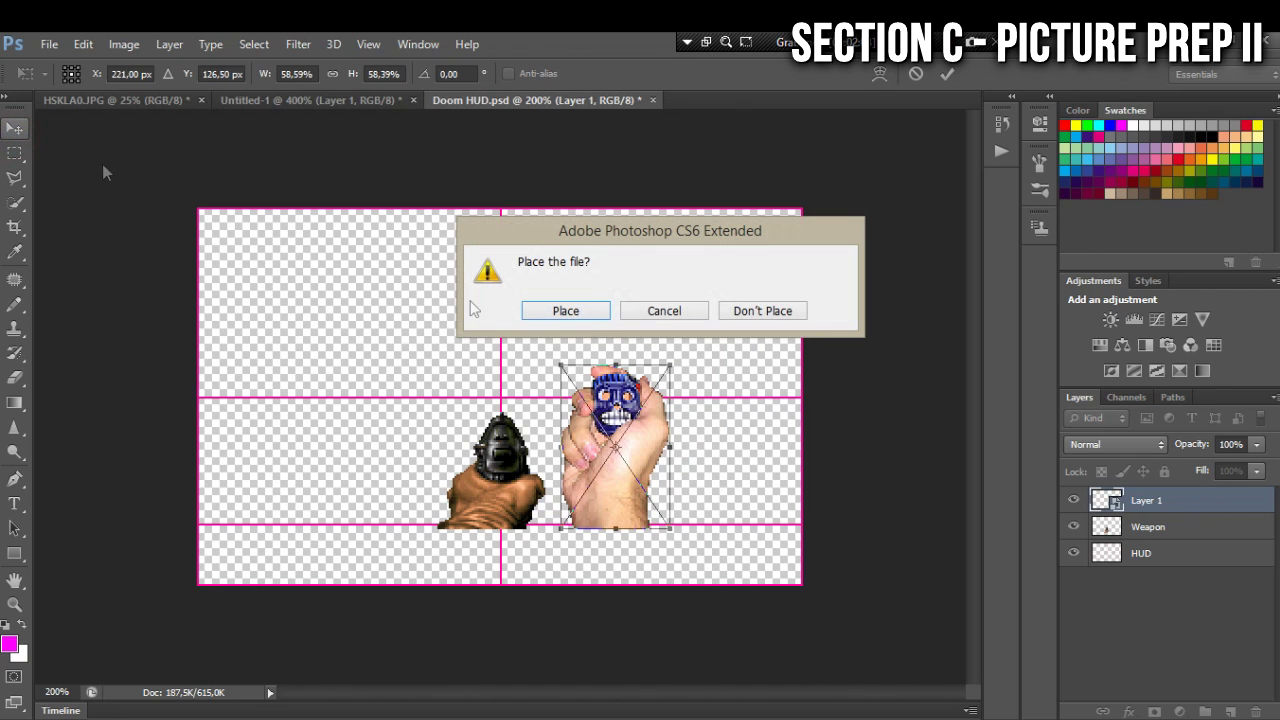
click(565, 311)
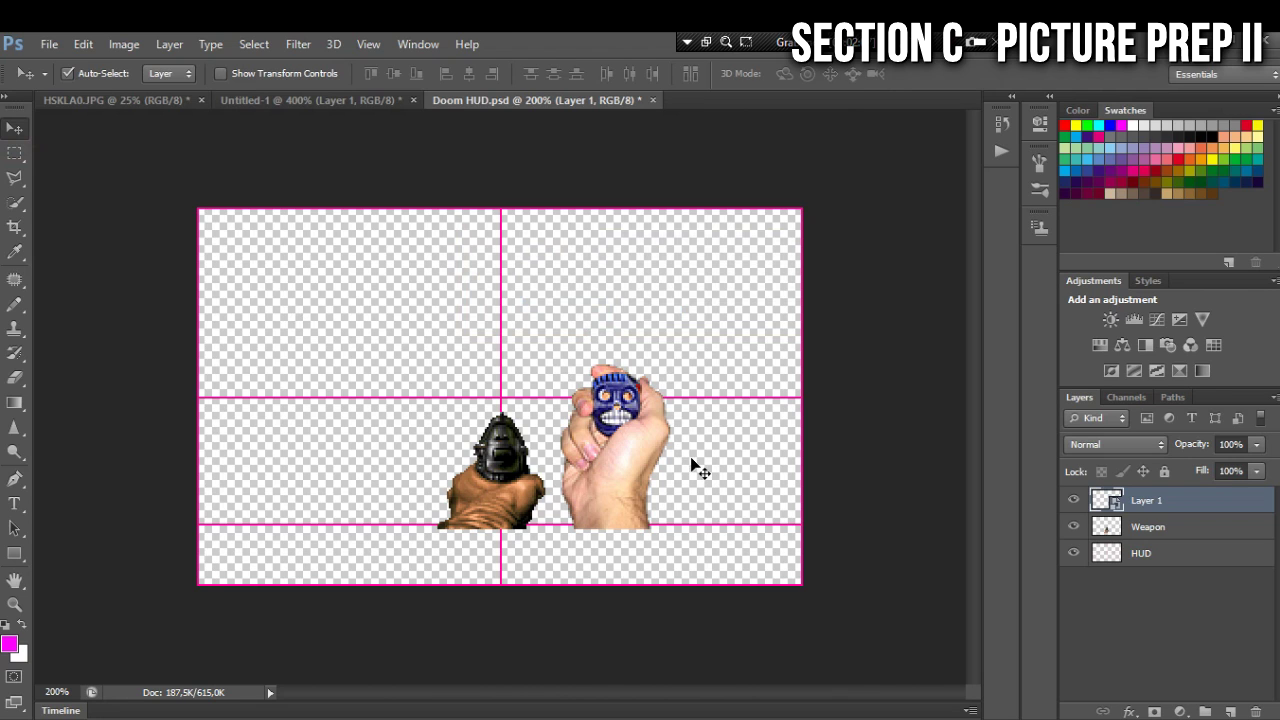
Center the hand on the vertical guide over the pistol and hide the Weapon and HUD layers.
drag(640, 443, 525, 453)
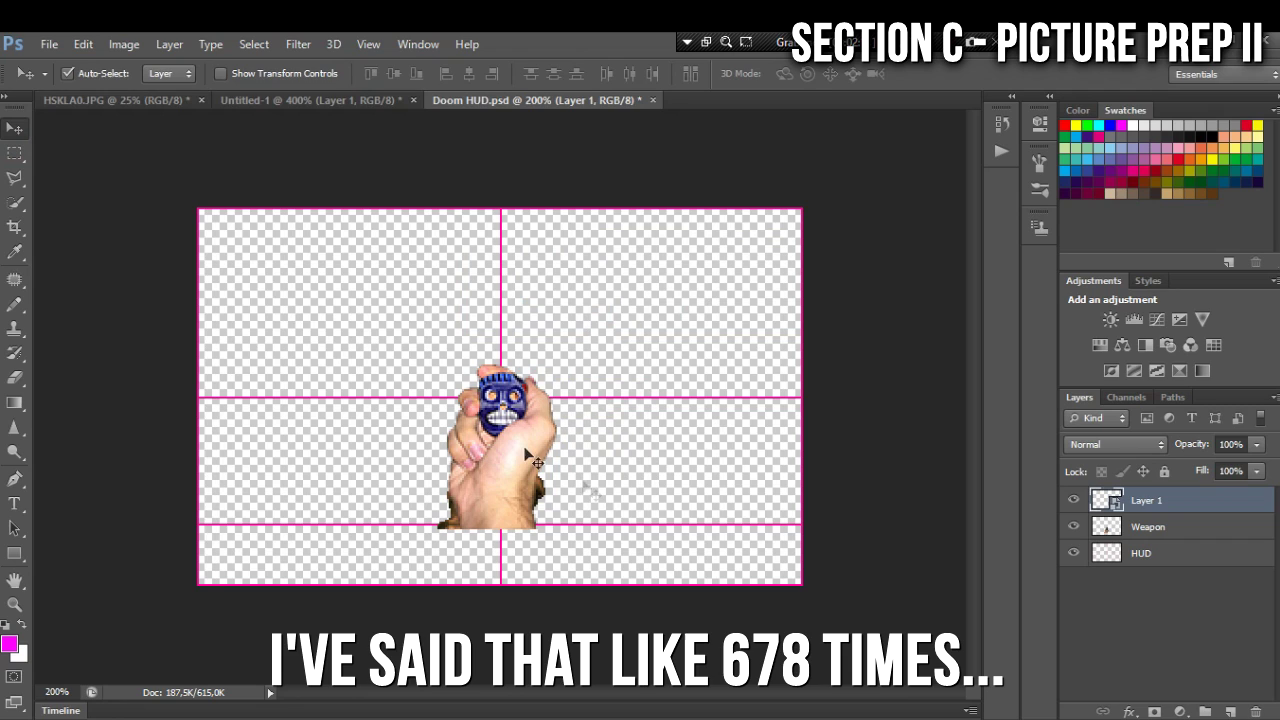
click(1074, 527)
click(1074, 553)
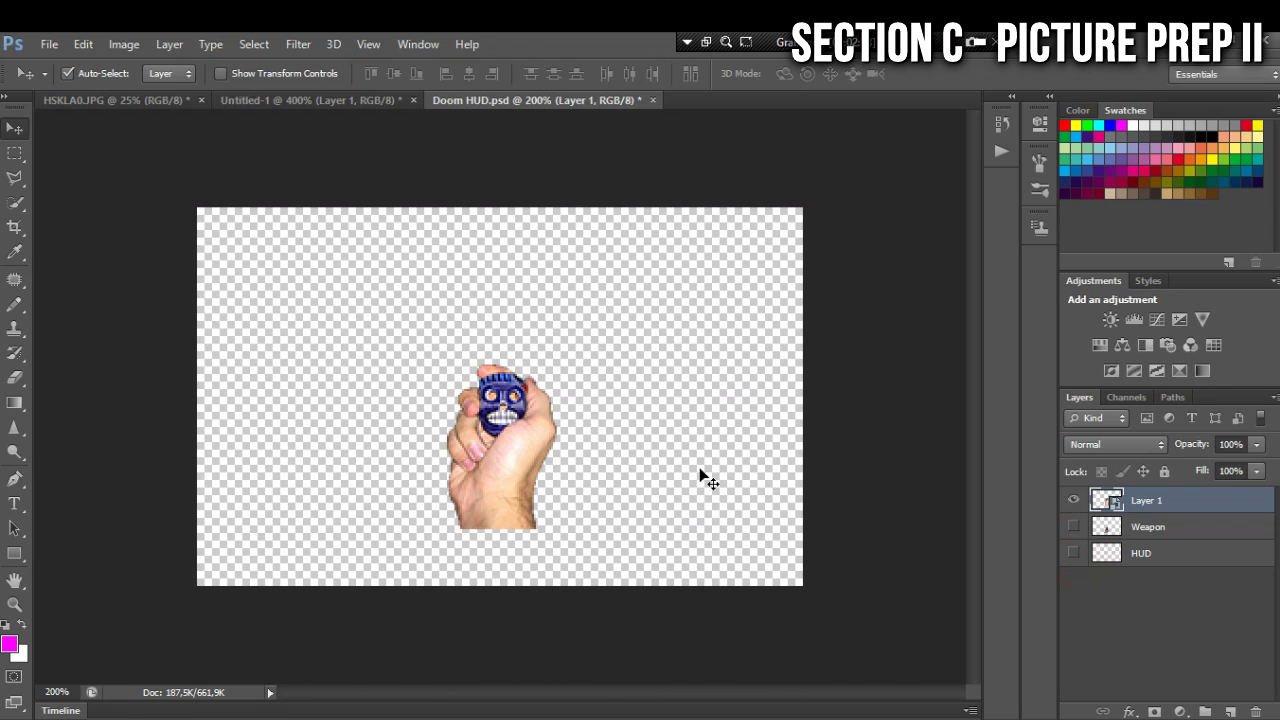
Select the entire canvas on the hand layer, Layer 1, and copy it.
click(1150, 527)
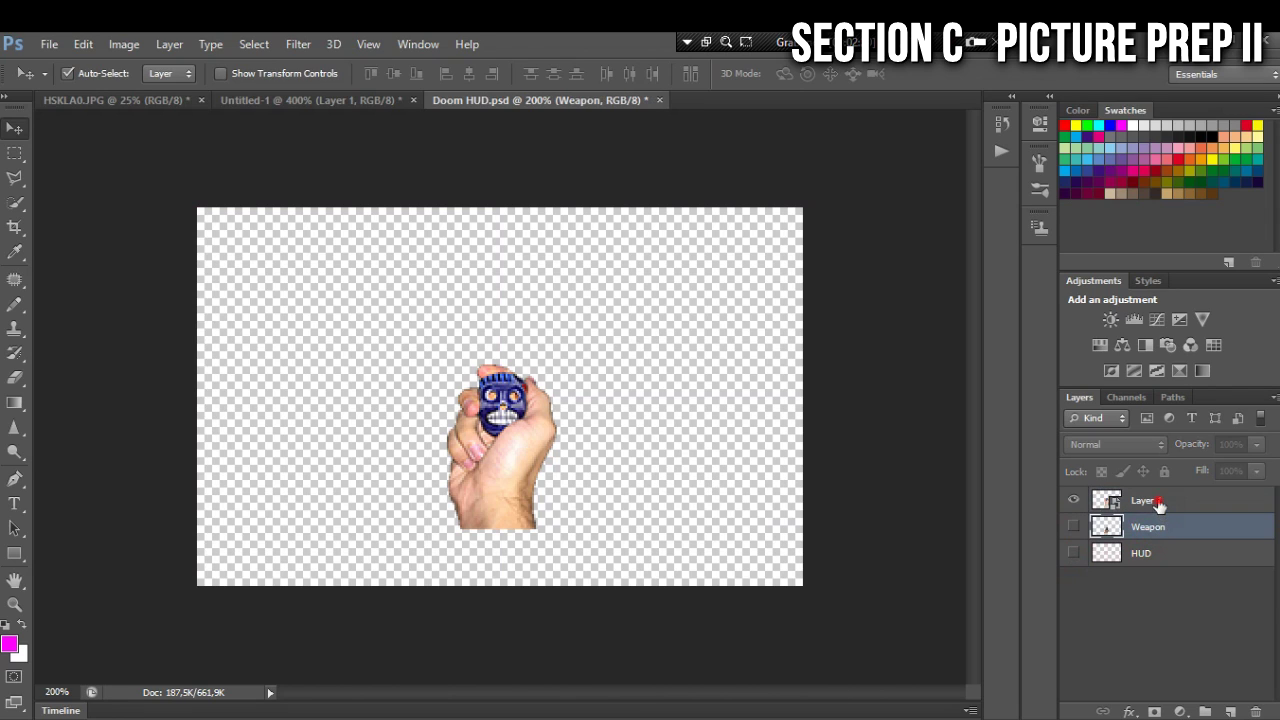
click(1158, 502)
key(ctrl+a)
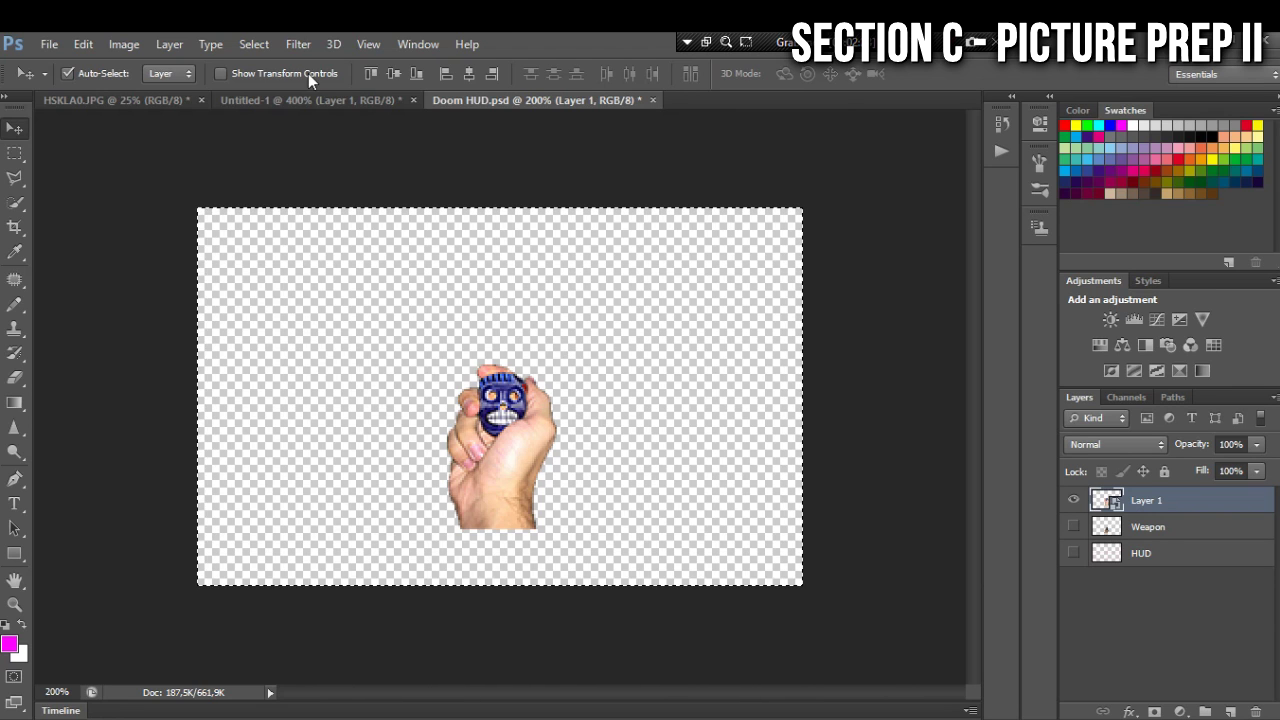
Create a new 58 × 87 pixel RGB document at 72 pixels/inch from the Clipboard preset with a white background.
click(49, 44)
click(82, 66)
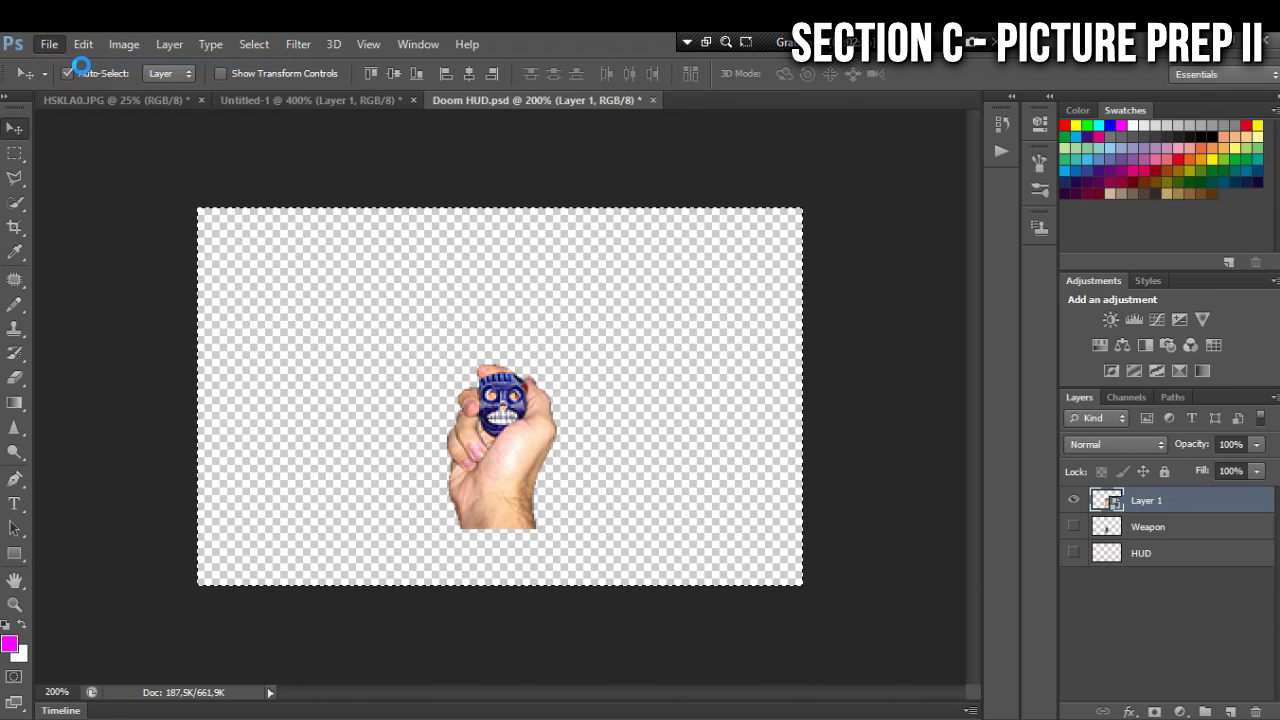
click(545, 283)
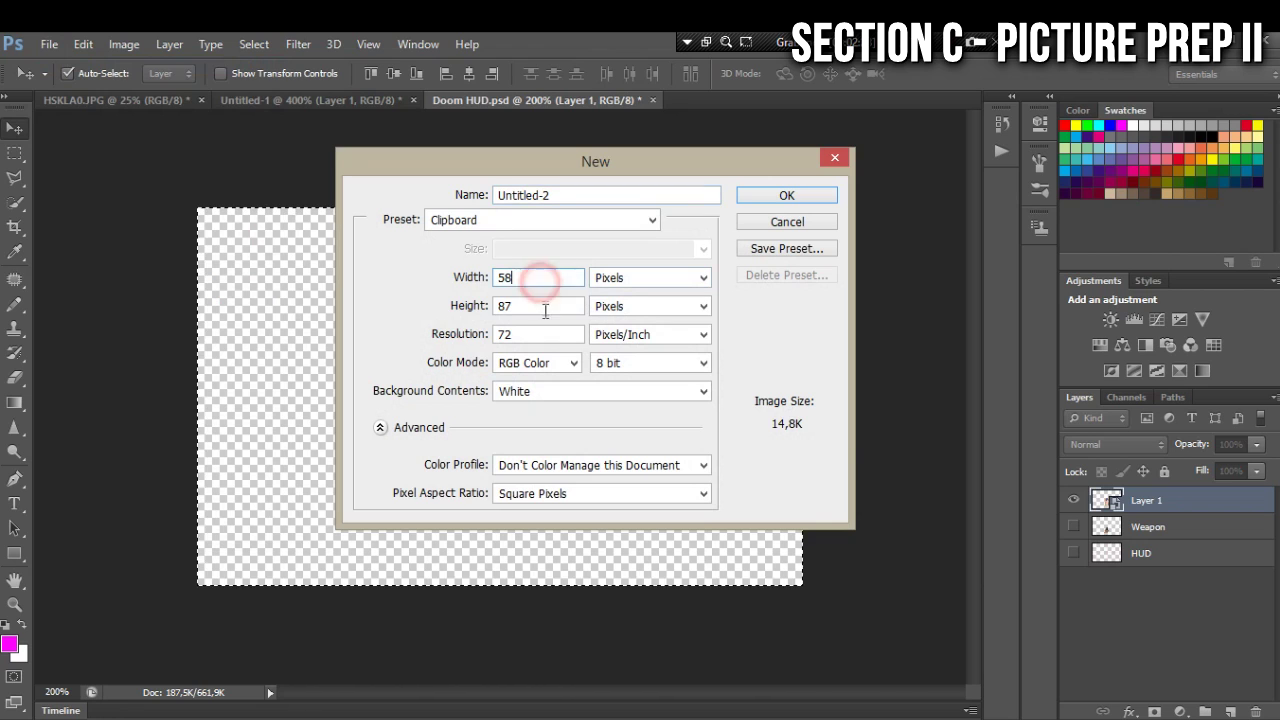
click(545, 305)
click(546, 277)
click(543, 303)
click(546, 277)
click(549, 311)
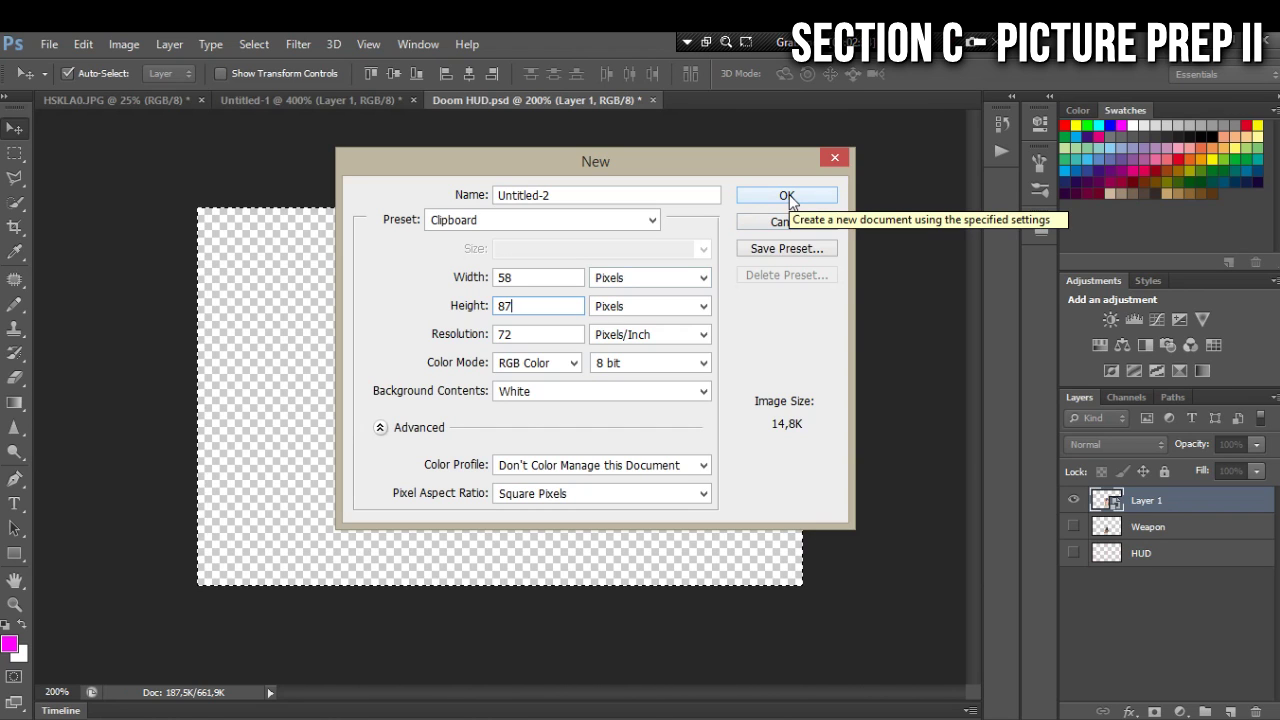
click(788, 197)
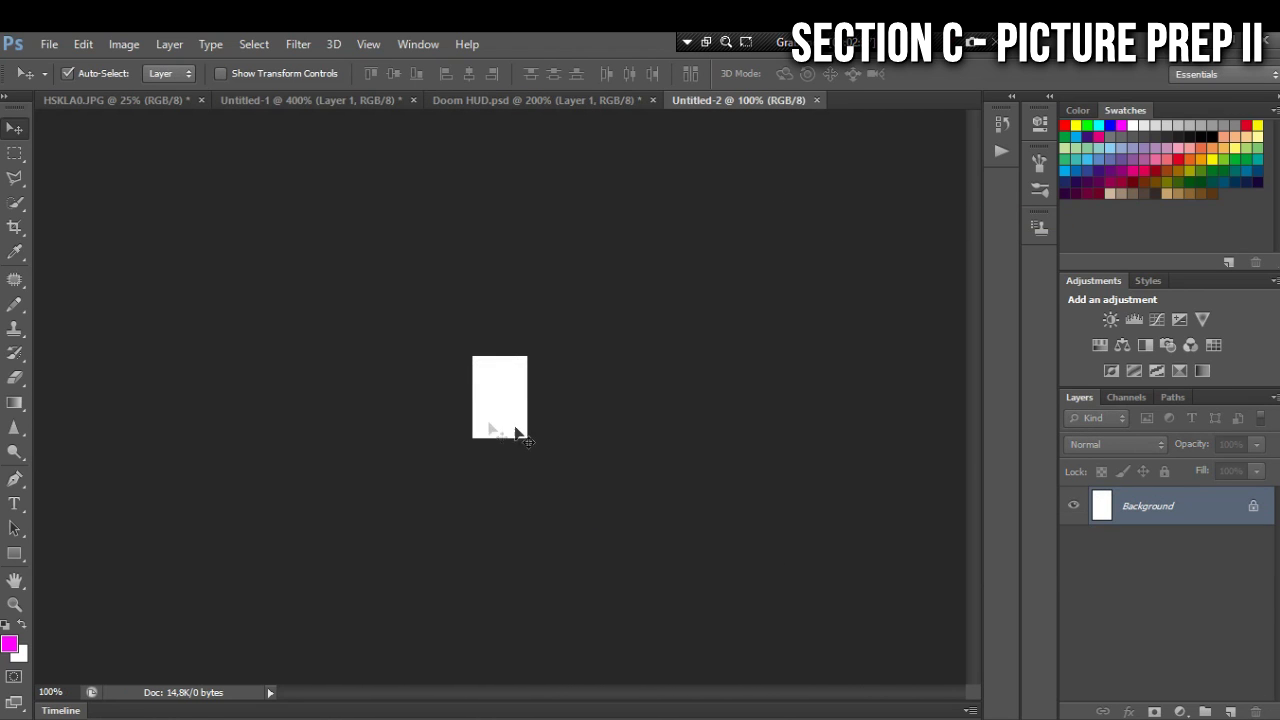
Paste the hand into the new document and delete the white Background layer.
key(ctrl+v)
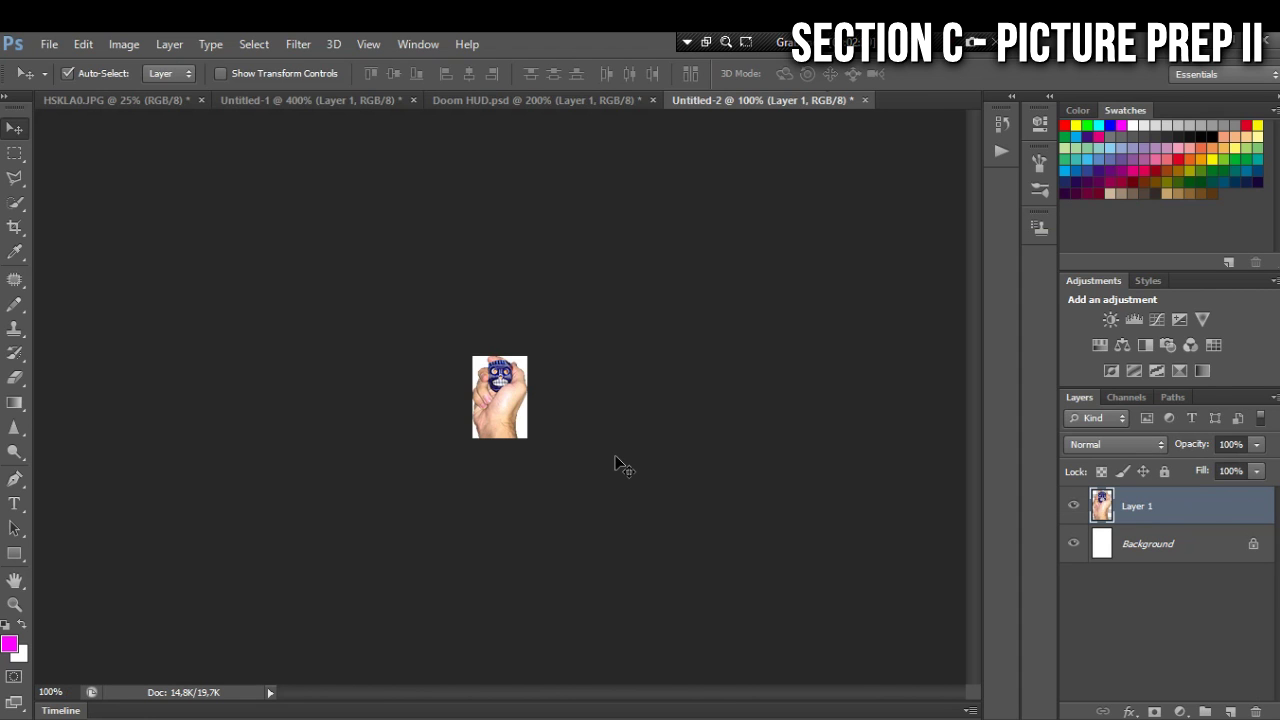
key(ctrl+plus)
key(ctrl+plus)
key(ctrl+plus)
key(ctrl+plus)
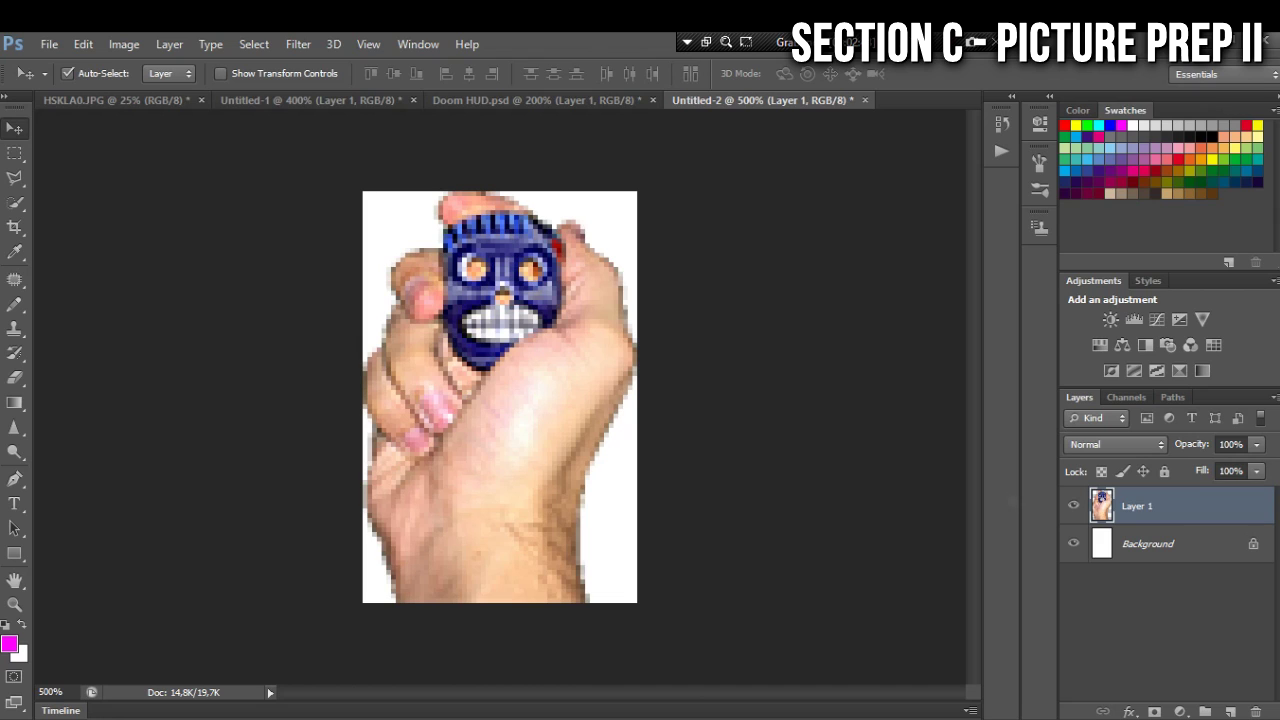
drag(1157, 549, 1254, 711)
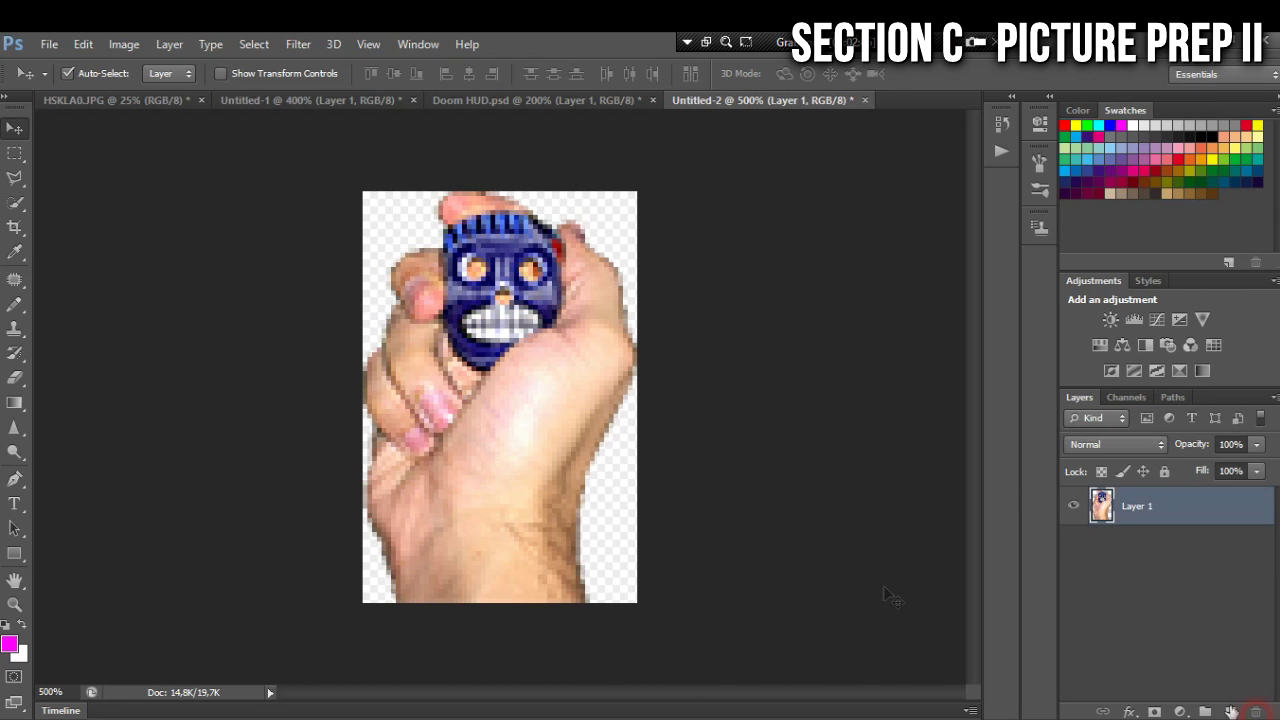
Duplicate the whole hand layer onto a new layer and hide both layers.
click(14, 153)
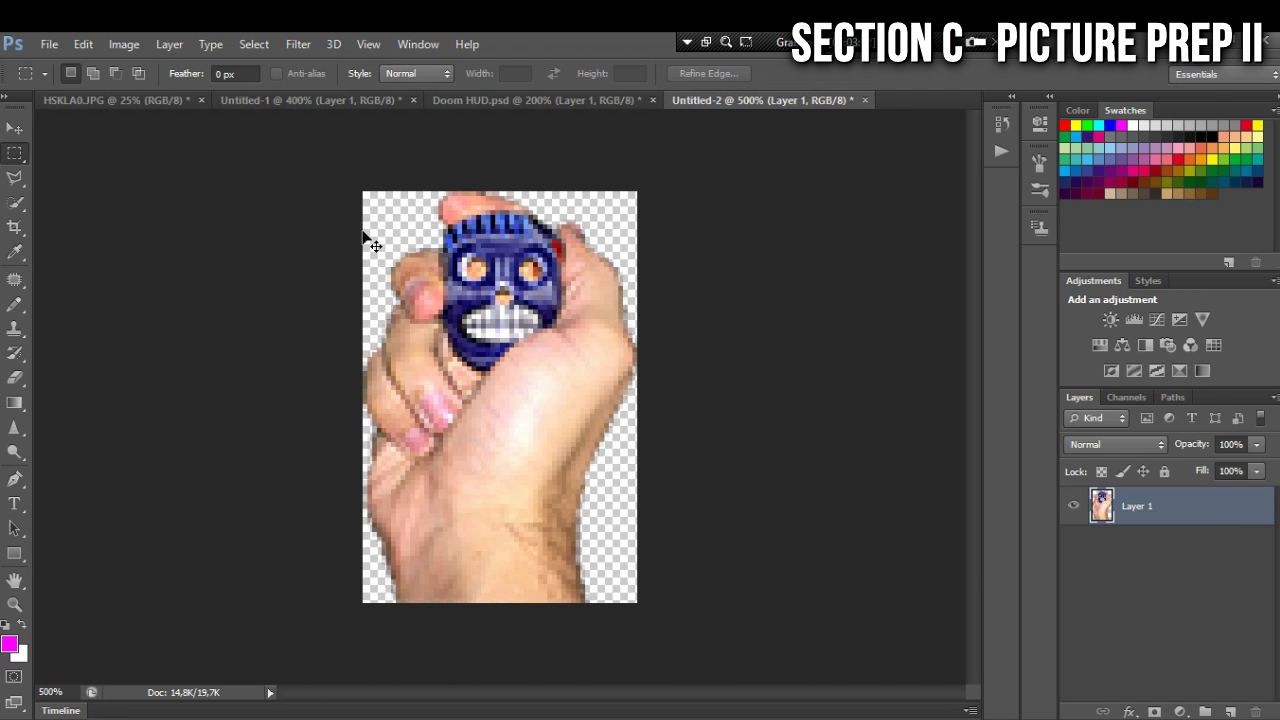
key(ctrl+plus)
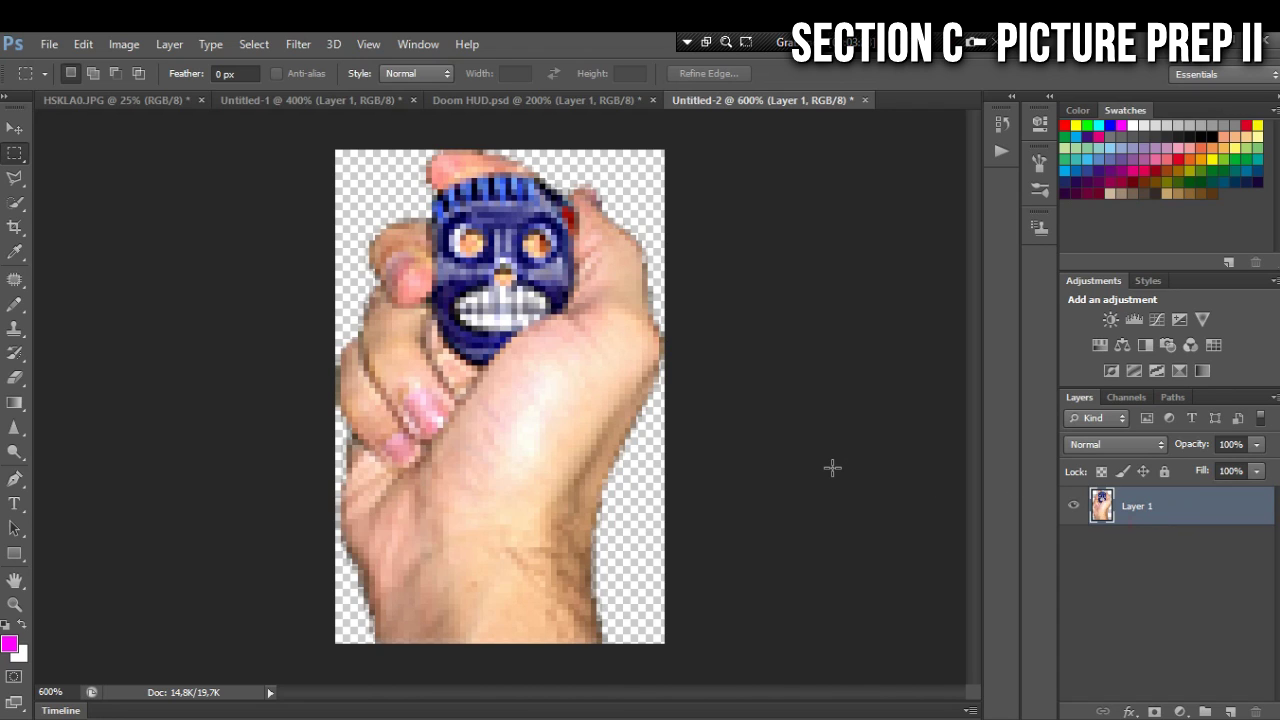
key(ctrl+a)
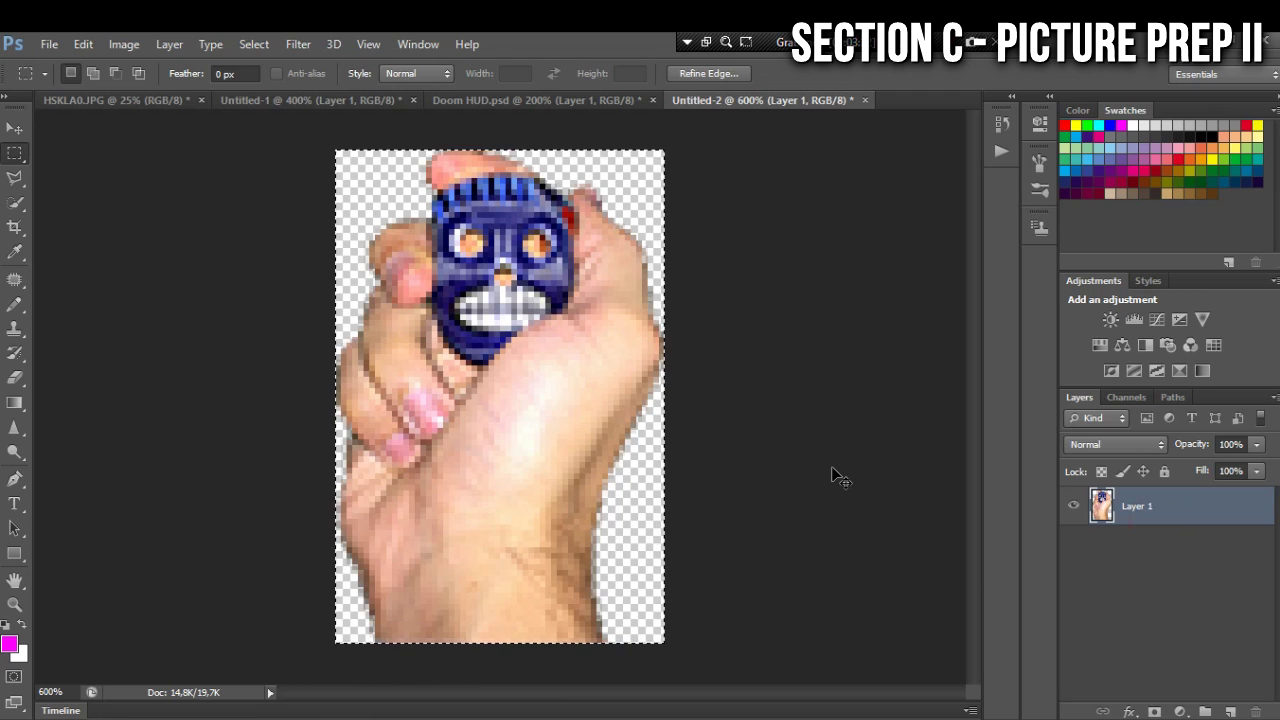
key(ctrl+j)
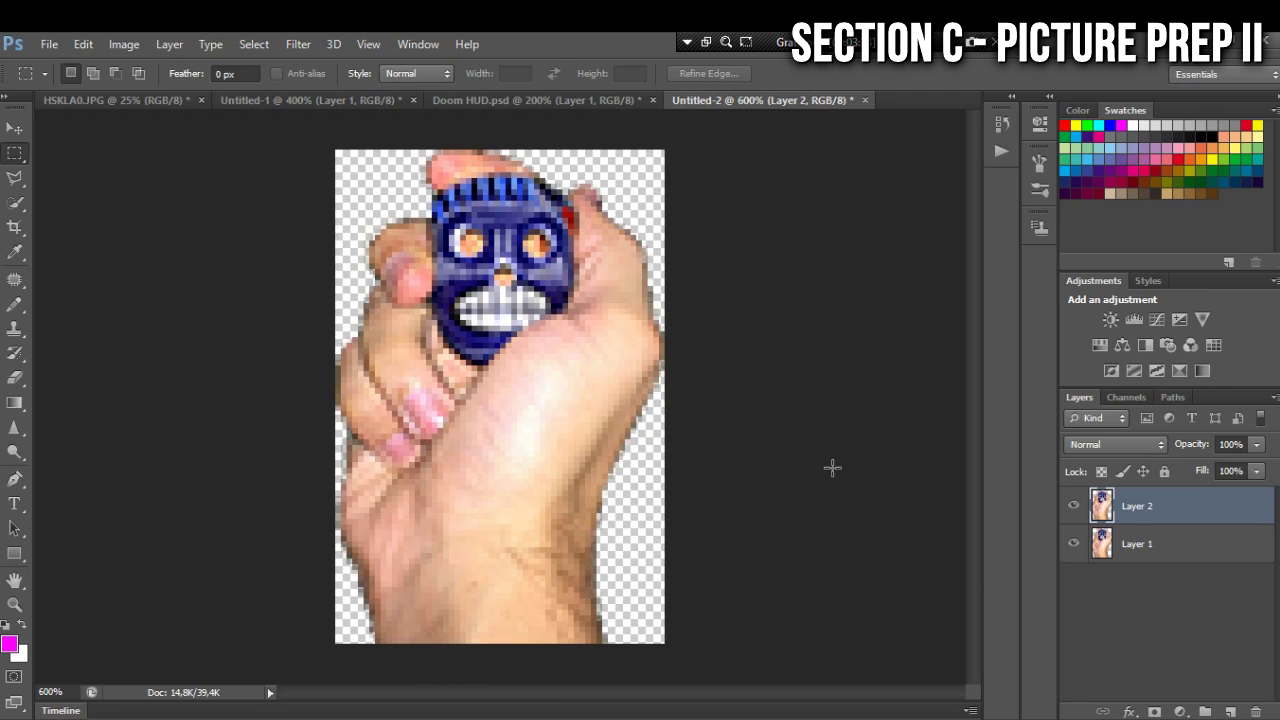
click(1073, 506)
click(1074, 543)
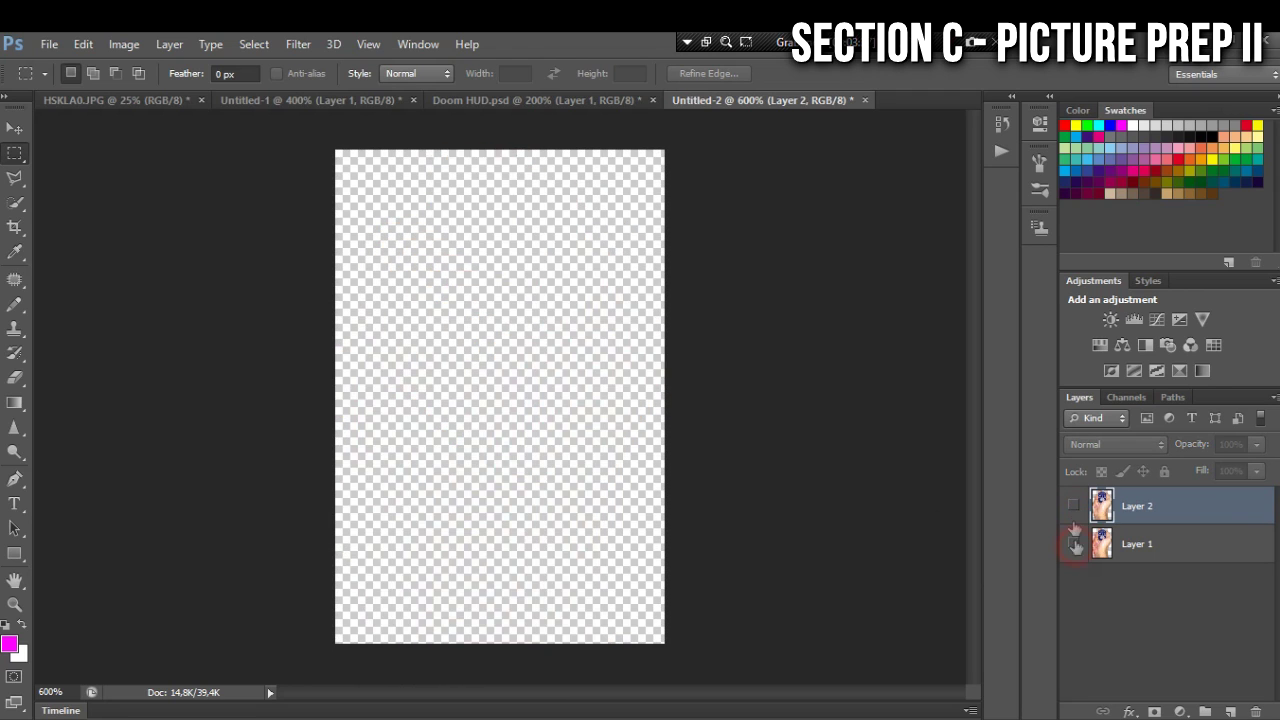
Show Layer 1 while keeping Layer 2 hidden, and make Layer 1 the active layer.
click(1073, 506)
click(1074, 543)
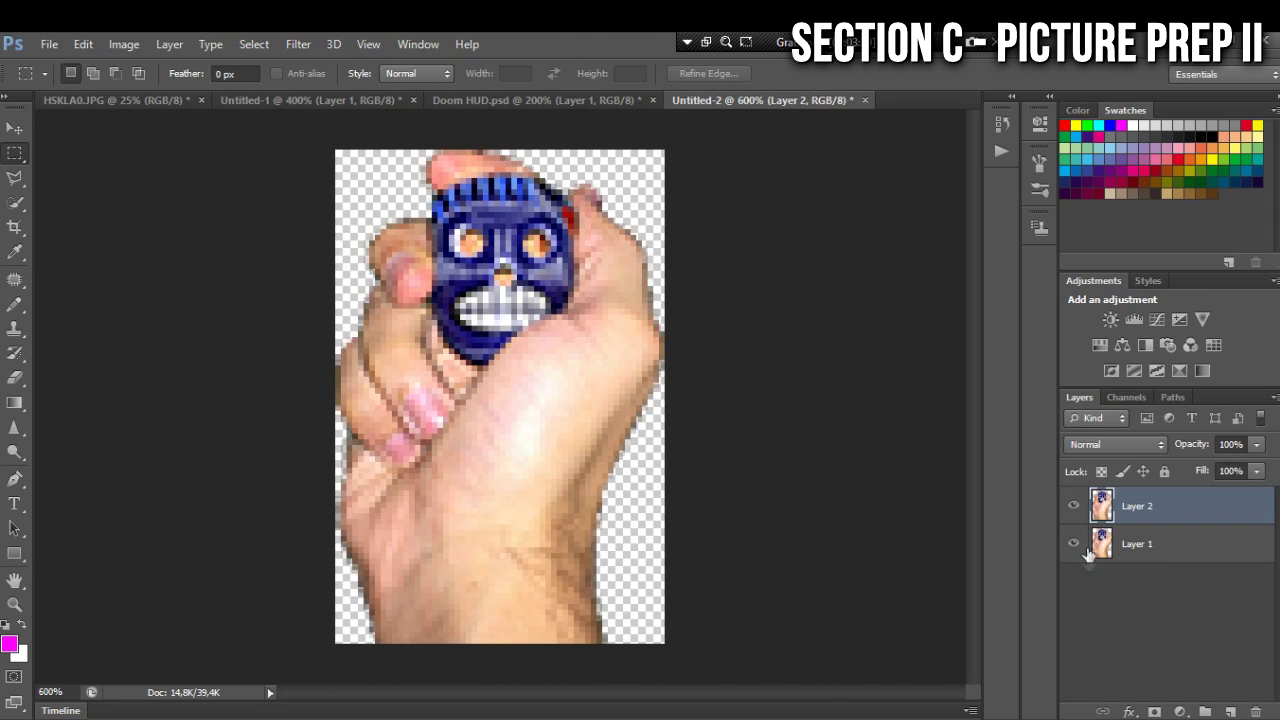
click(1074, 507)
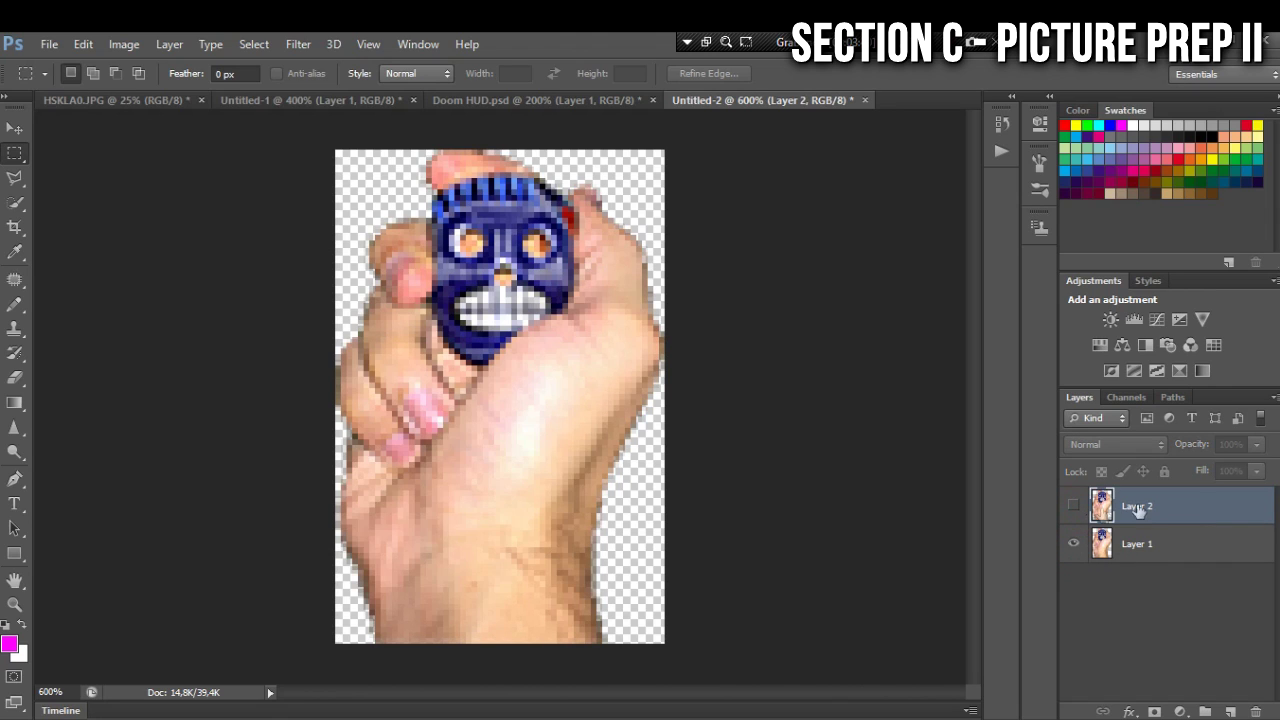
click(1172, 548)
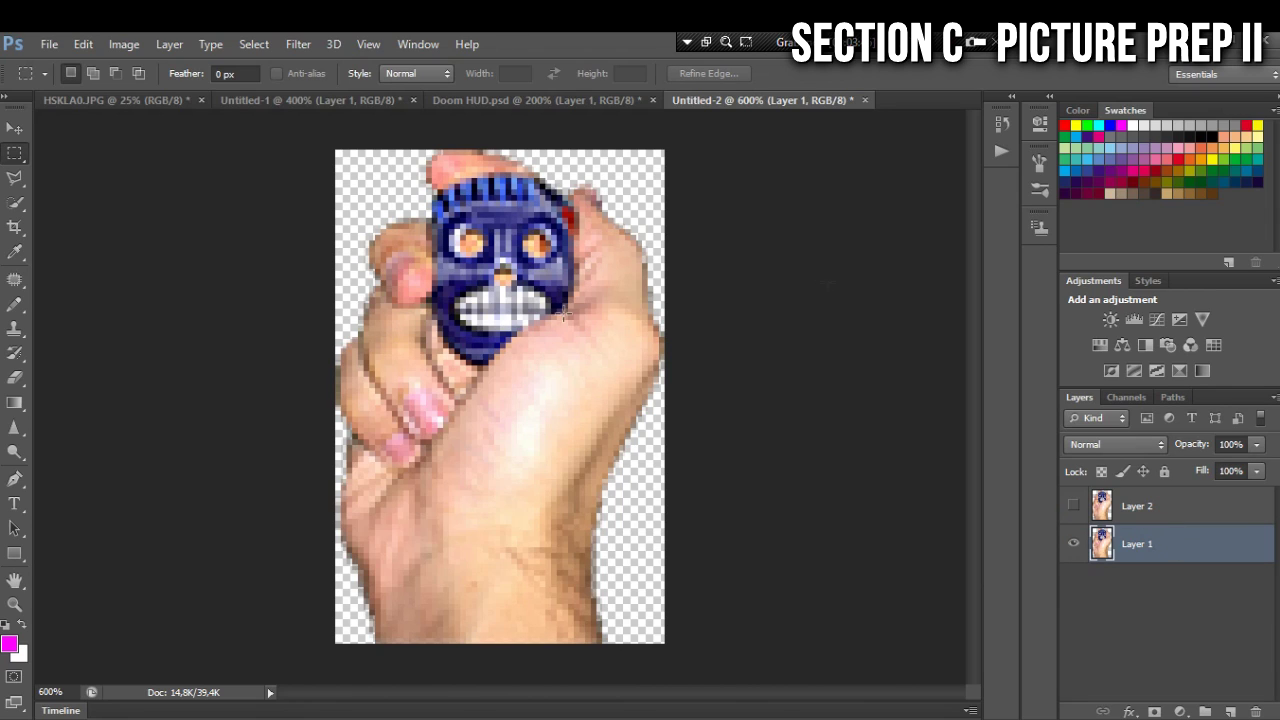
Trace a closed magenta outline around the skull's edge on Layer 1 using the Pencil tool at 1 px.
click(14, 306)
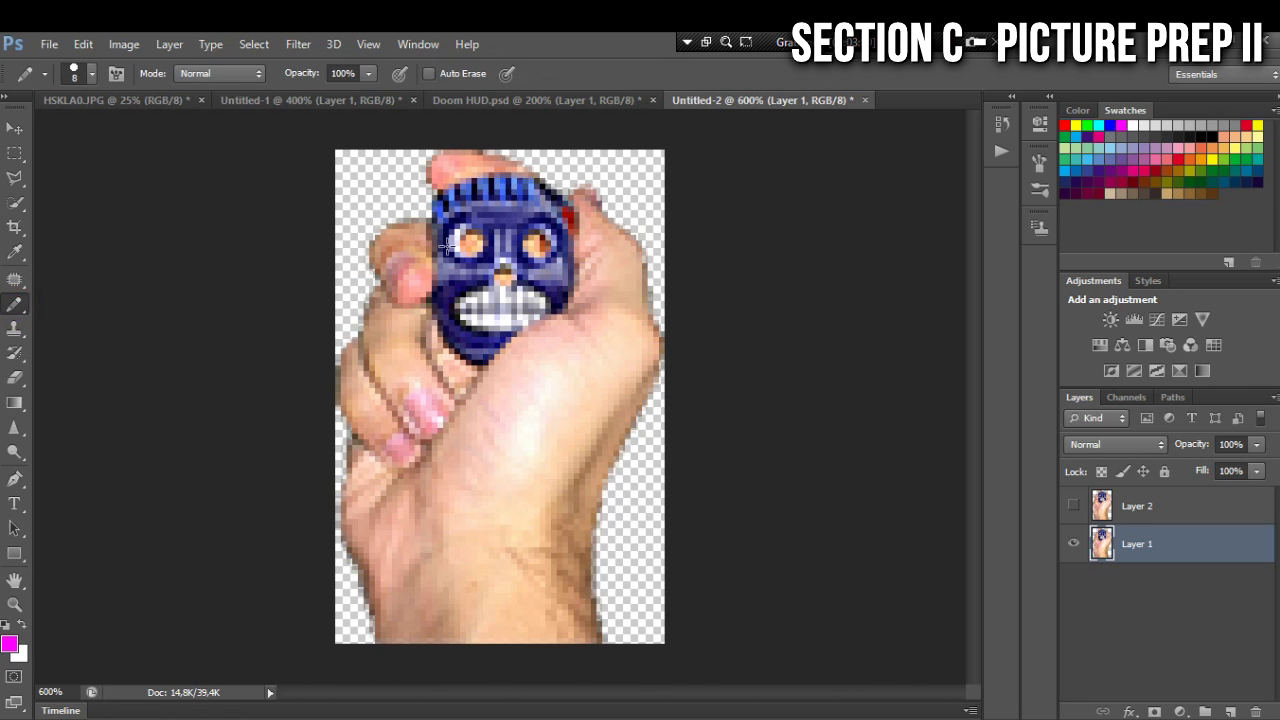
scroll(480, 360, up, 4)
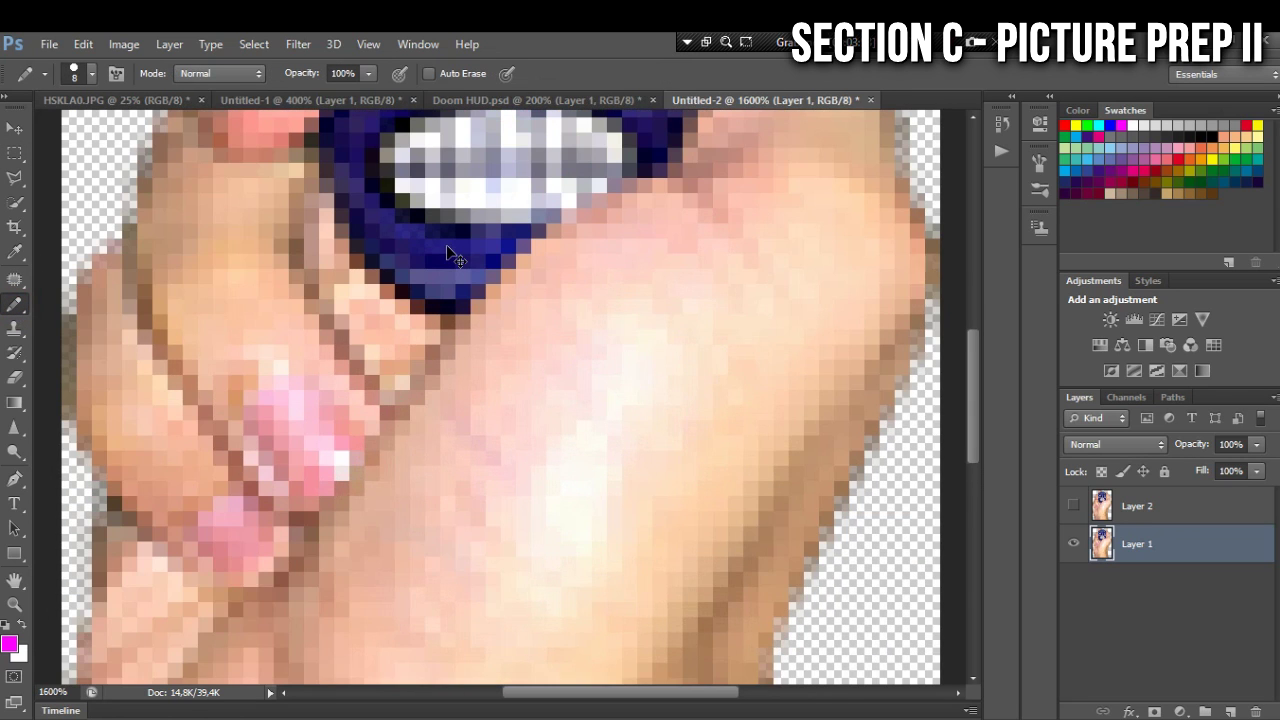
scroll(480, 360, up, 4)
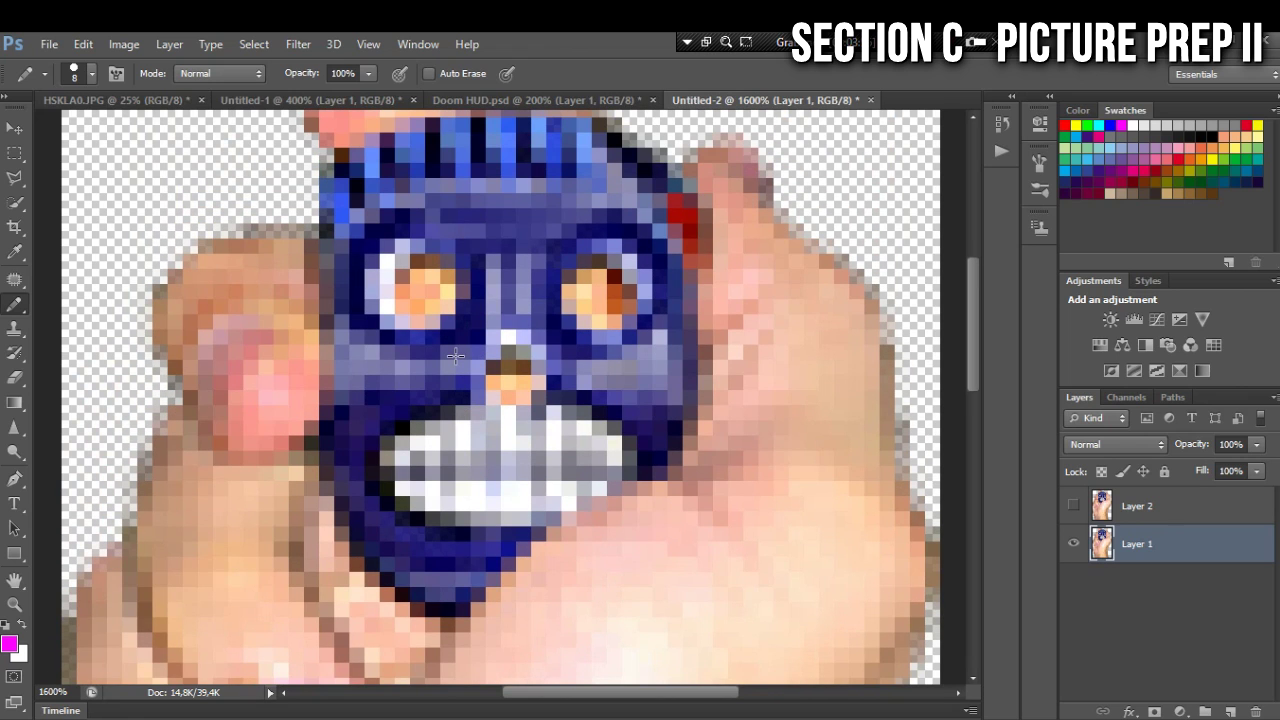
drag(328, 165, 330, 197)
key(ctrl+z)
click(78, 73)
drag(30, 135, 5, 146)
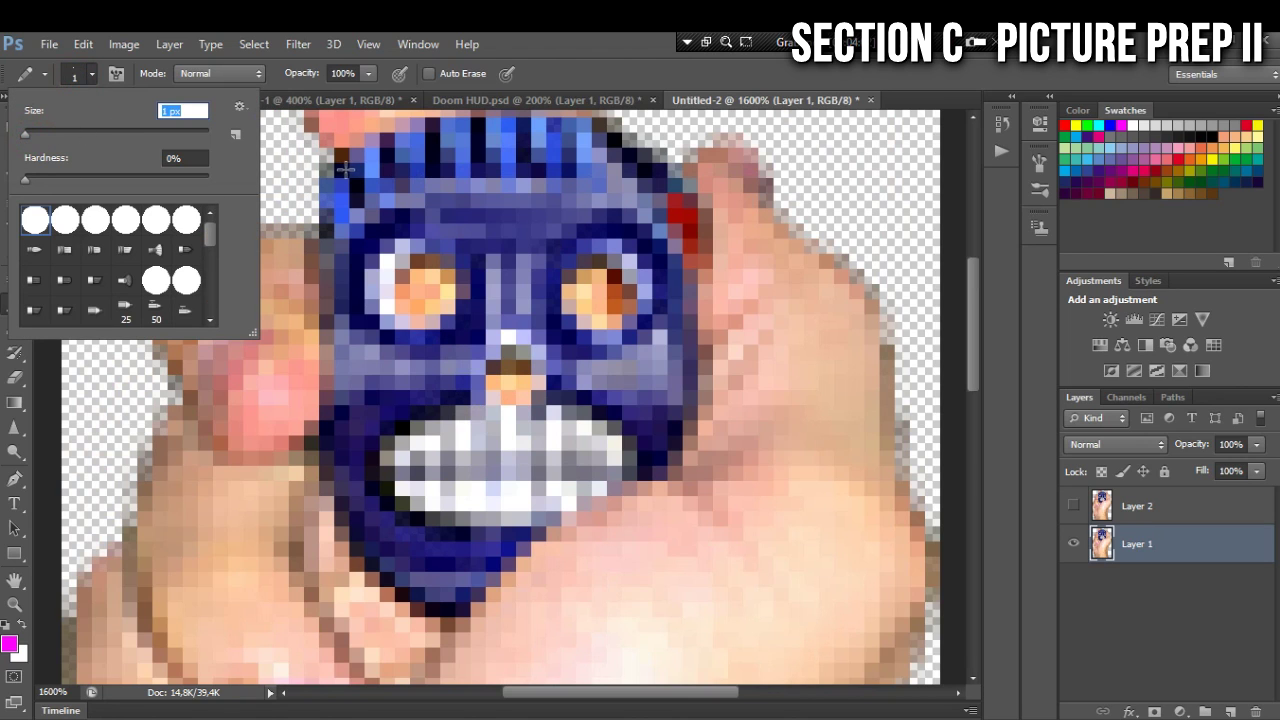
click(343, 168)
mouse_move(325, 150)
mouse_down()
mouse_move(322, 231)
mouse_move(344, 233)
mouse_move(328, 234)
mouse_move(326, 258)
mouse_move(347, 268)
mouse_move(341, 345)
mouse_up()
scroll(345, 340, down, 2)
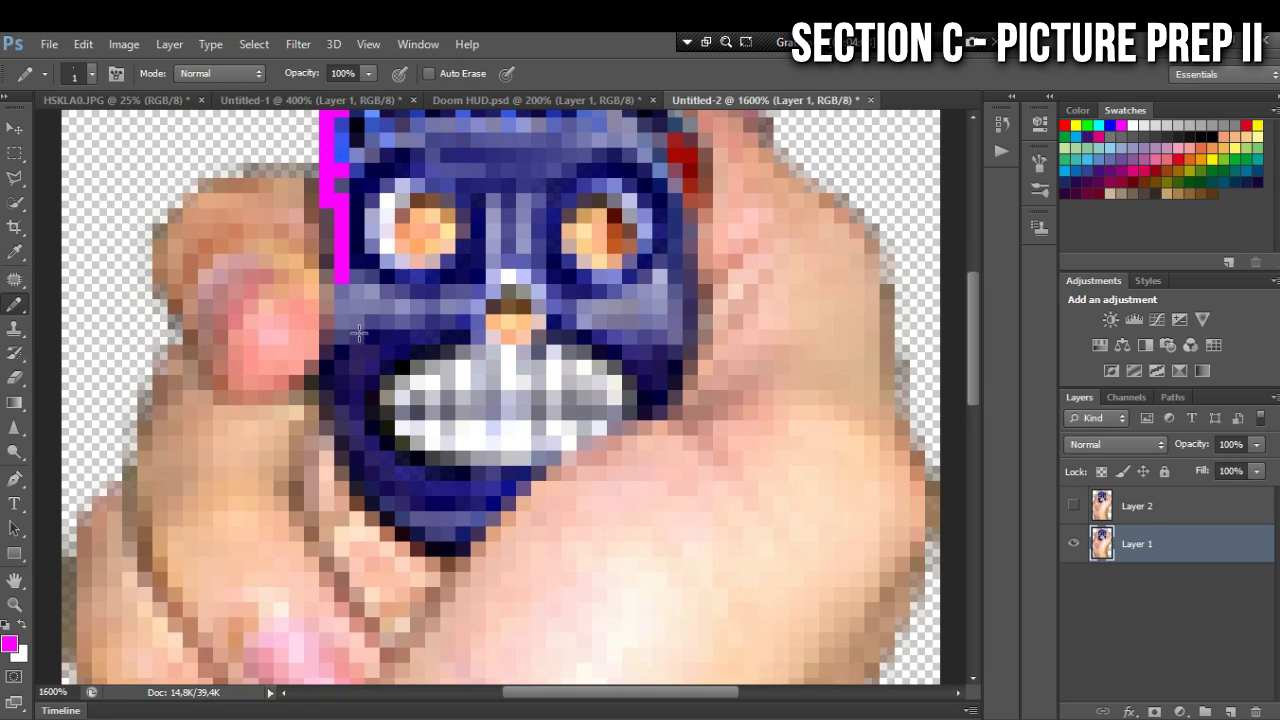
scroll(326, 290, down, 1)
mouse_move(342, 238)
mouse_down()
mouse_move(333, 292)
mouse_move(433, 506)
mouse_move(586, 387)
mouse_move(626, 403)
mouse_move(612, 430)
mouse_move(661, 421)
mouse_move(660, 438)
mouse_move(691, 349)
mouse_move(693, 250)
mouse_move(689, 316)
mouse_move(690, 233)
mouse_move(659, 186)
mouse_move(590, 156)
mouse_move(469, 141)
mouse_move(338, 192)
mouse_up()
scroll(598, 380, up, 1)
scroll(673, 432, up, 1)
scroll(692, 240, up, 1)
Fill the inside of the skull outline with solid magenta using the Pencil tool at 9 px.
click(91, 74)
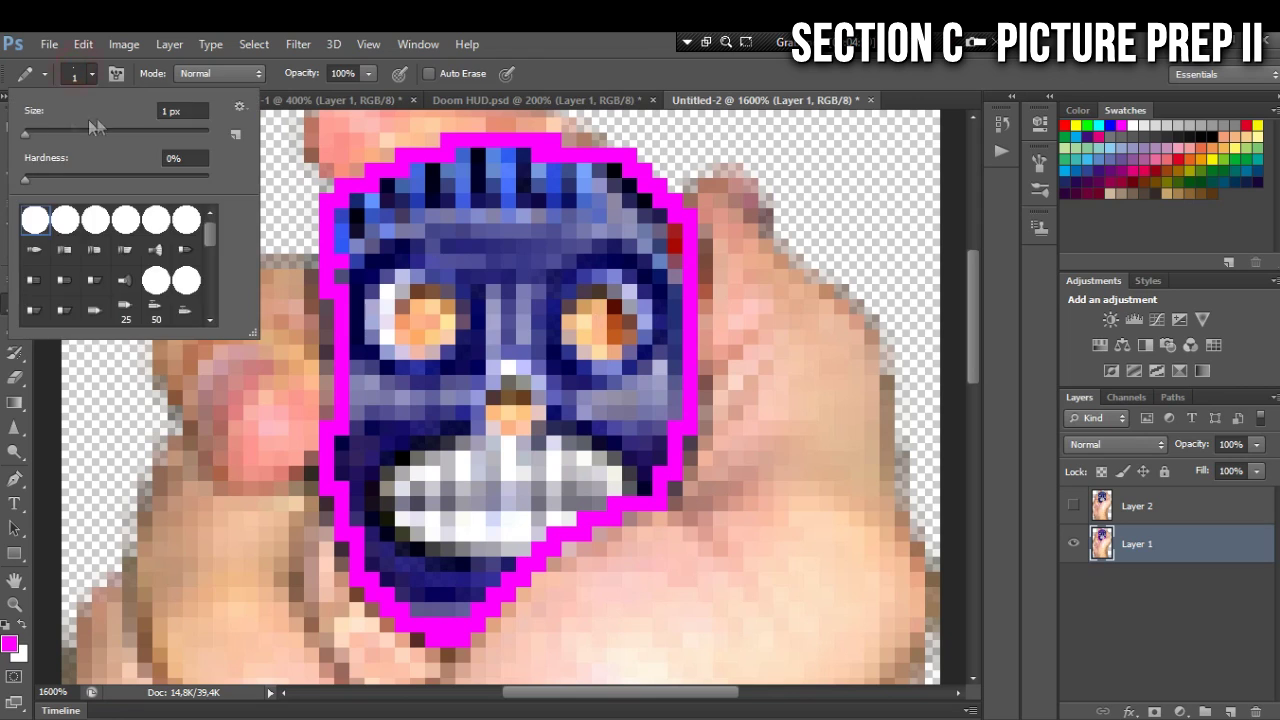
drag(27, 135, 38, 136)
click(456, 256)
key(ctrl+z)
drag(485, 314, 437, 271)
click(91, 74)
text(9)
key(Return)
mouse_move(610, 330)
mouse_down()
mouse_move(560, 175)
mouse_move(660, 300)
mouse_move(589, 452)
mouse_move(414, 368)
mouse_move(430, 535)
mouse_move(501, 472)
mouse_up()
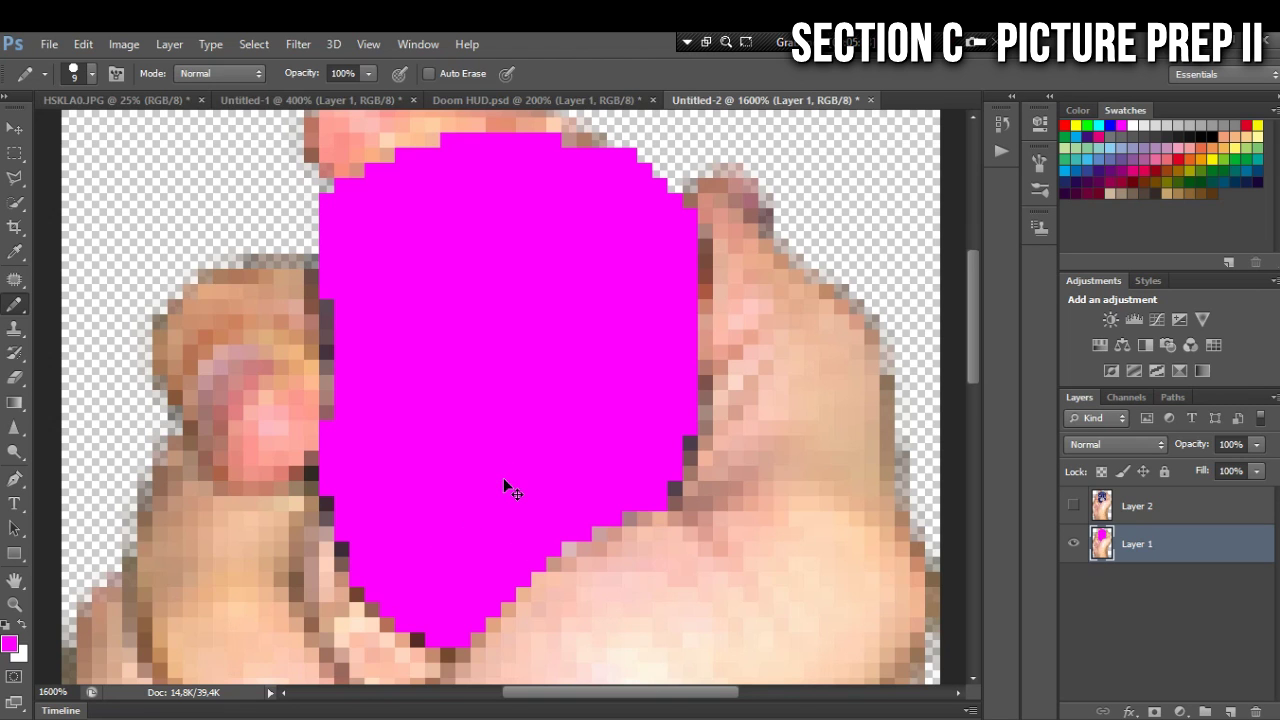
key(ctrl+minus)
key(ctrl+minus)
key(ctrl+minus)
key(ctrl+minus)
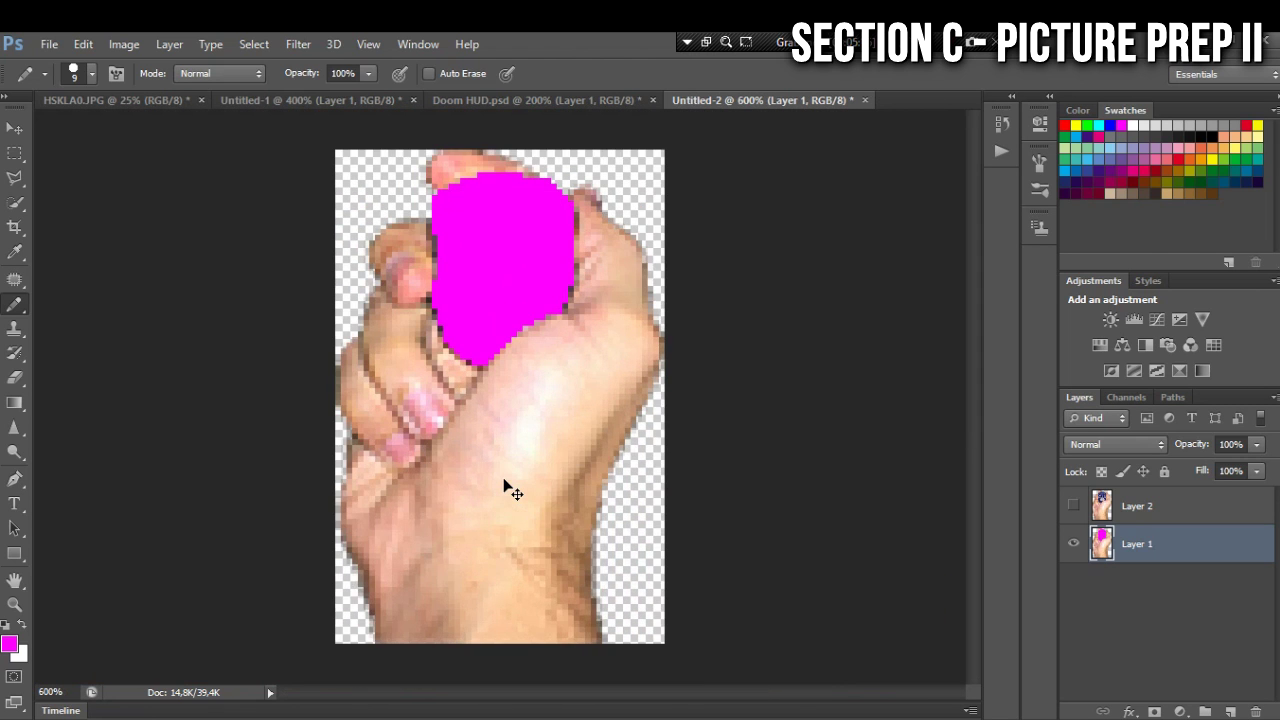
Touch up single pixels along the magenta area's edge near the fingers with the Pencil at 1 px.
scroll(499, 354, up, 4)
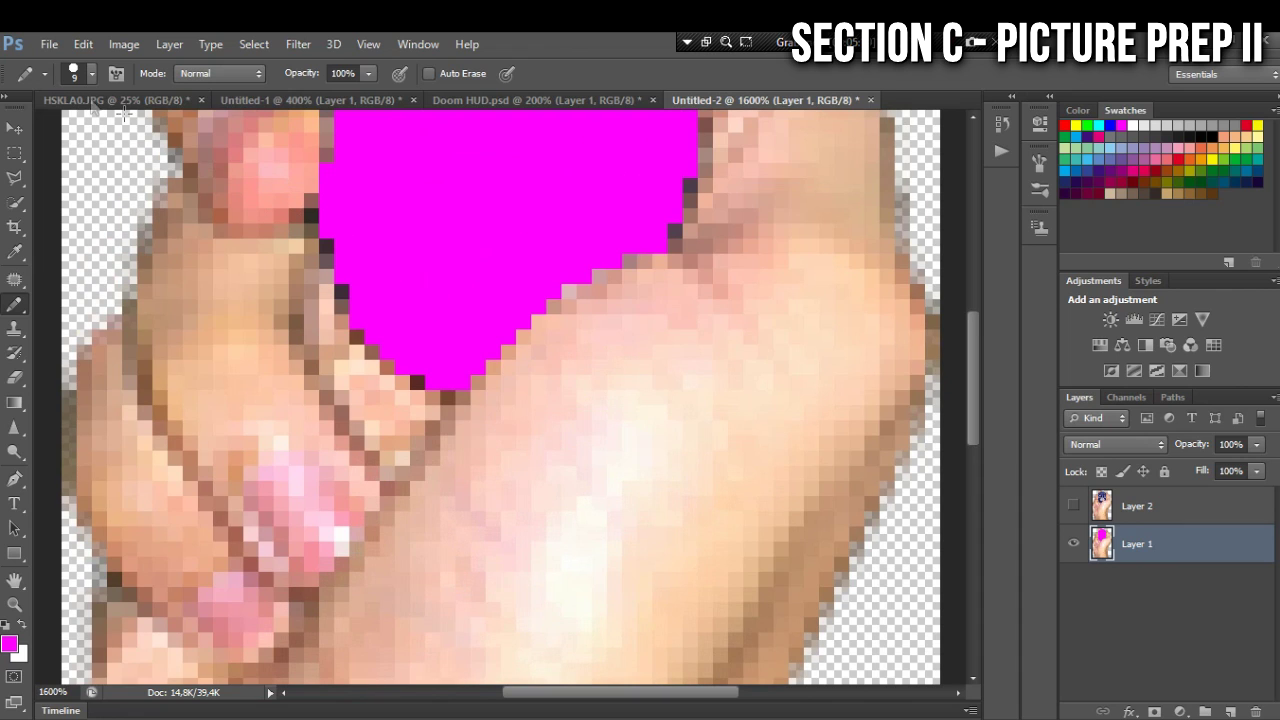
click(92, 73)
drag(42, 134, 12, 138)
click(358, 221)
click(327, 246)
click(341, 291)
click(416, 383)
key(ctrl+z)
scroll(614, 443, up, 4)
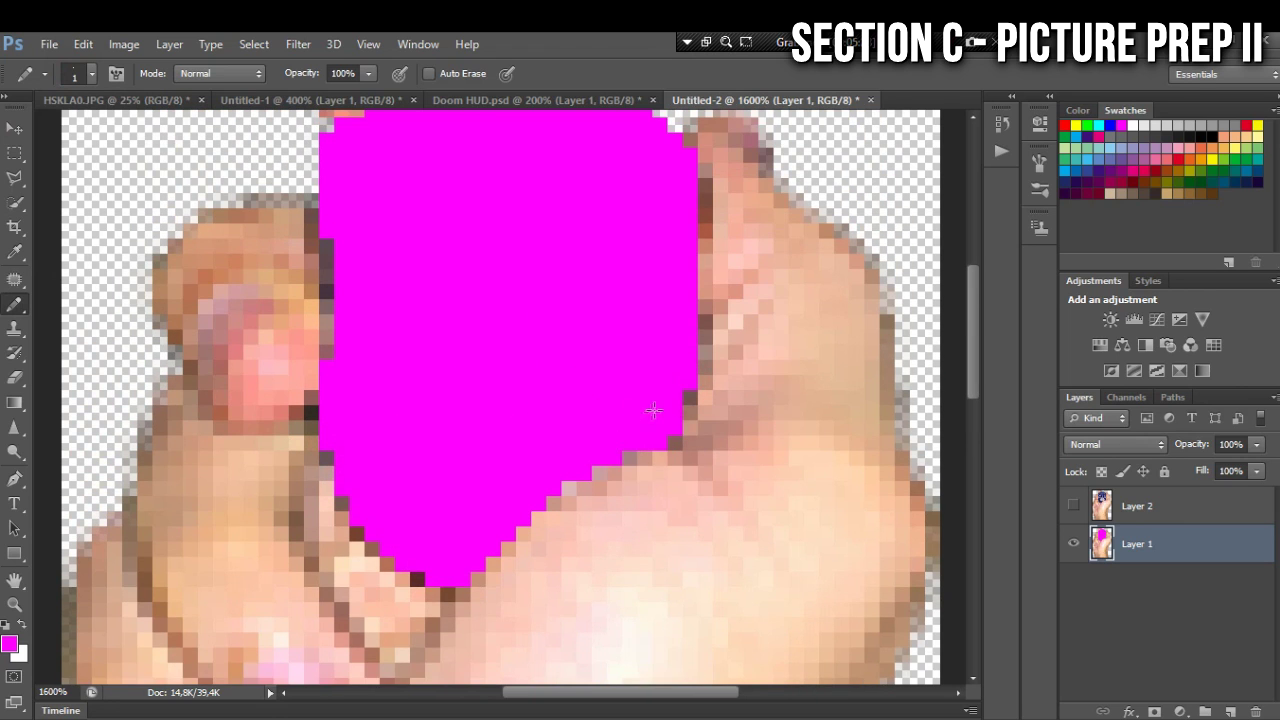
scroll(484, 330, up, 2)
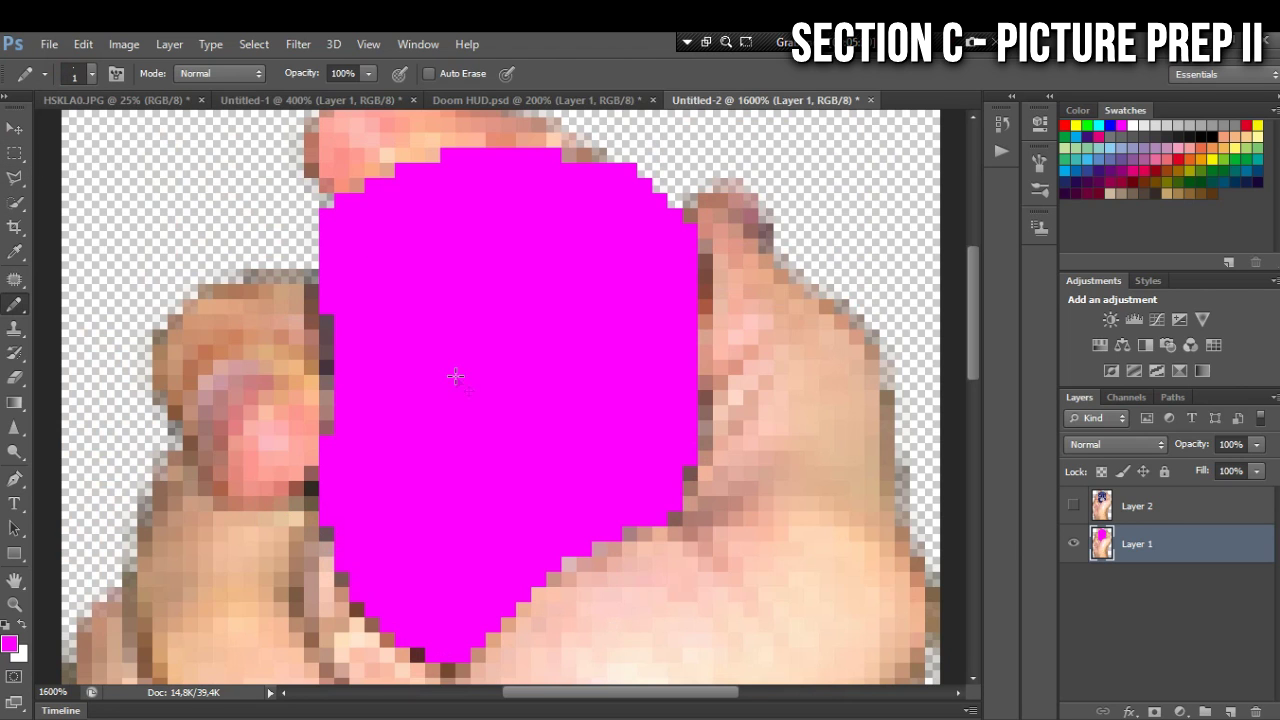
scroll(456, 383, down, 4)
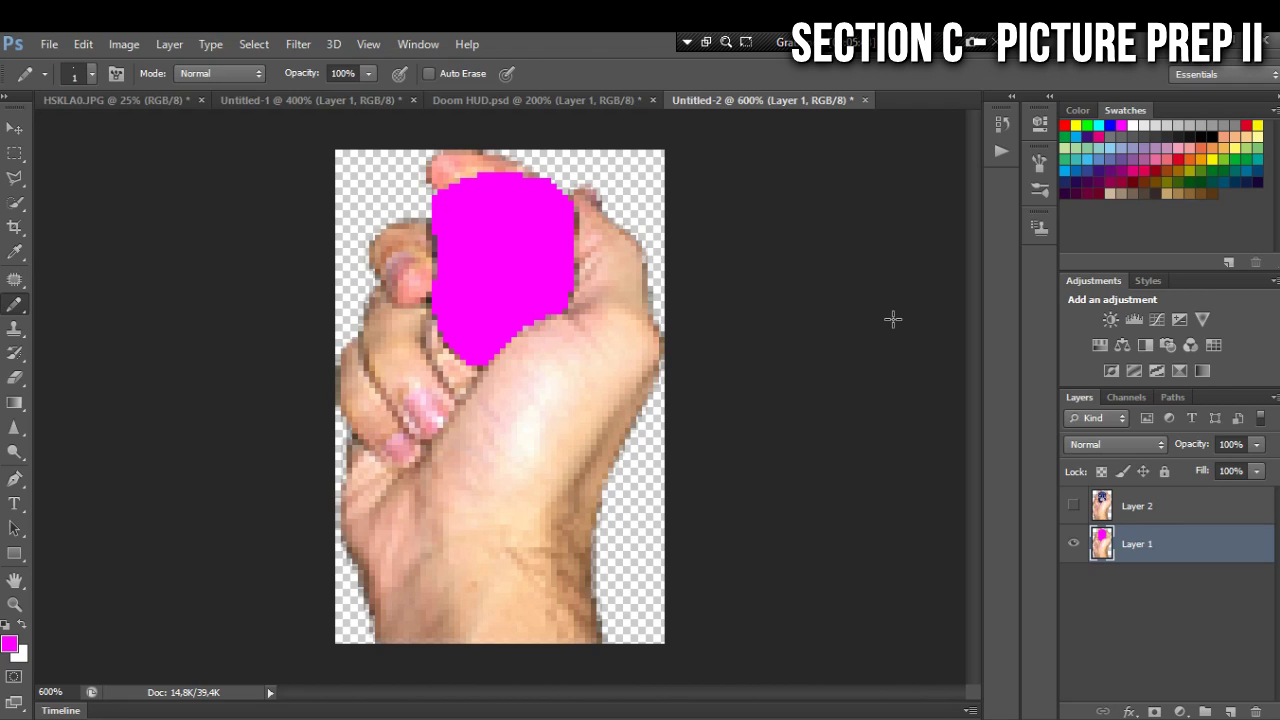
Select the magenta area on Layer 1 with Color Range, using Sampled Colors and a fuzziness of 200.
key(v)
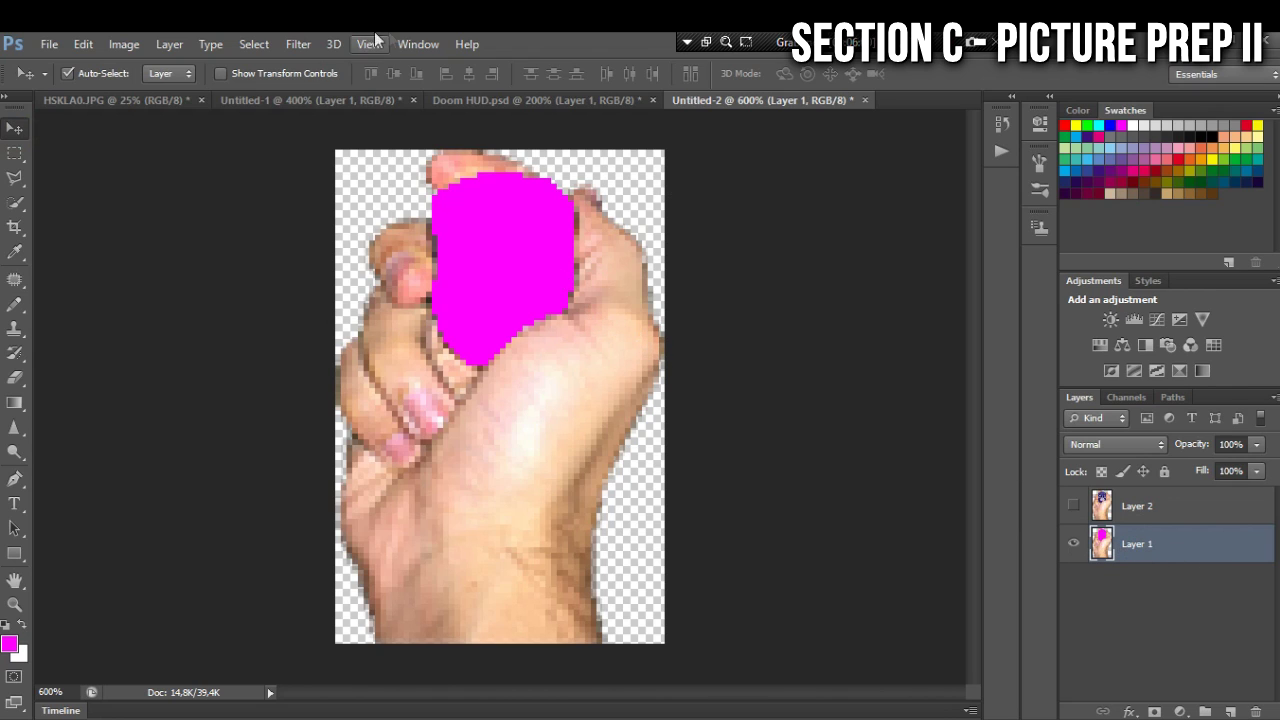
click(254, 44)
click(340, 212)
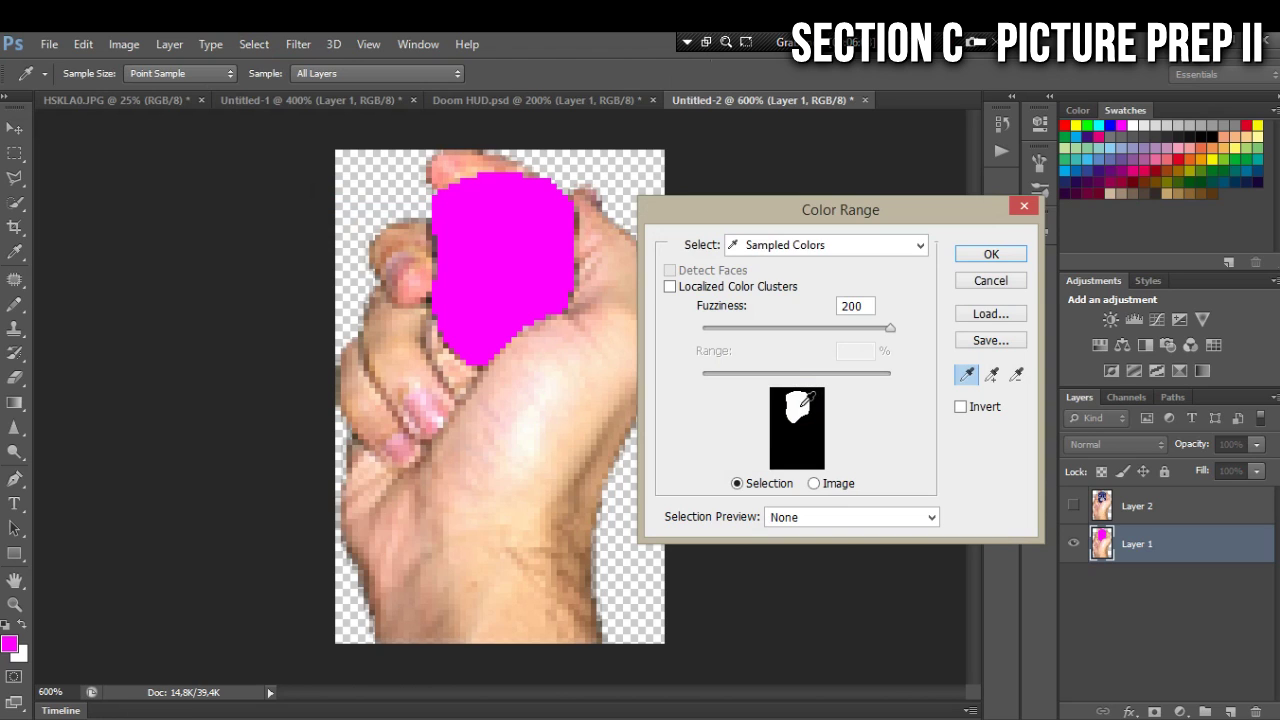
click(991, 254)
key(v)
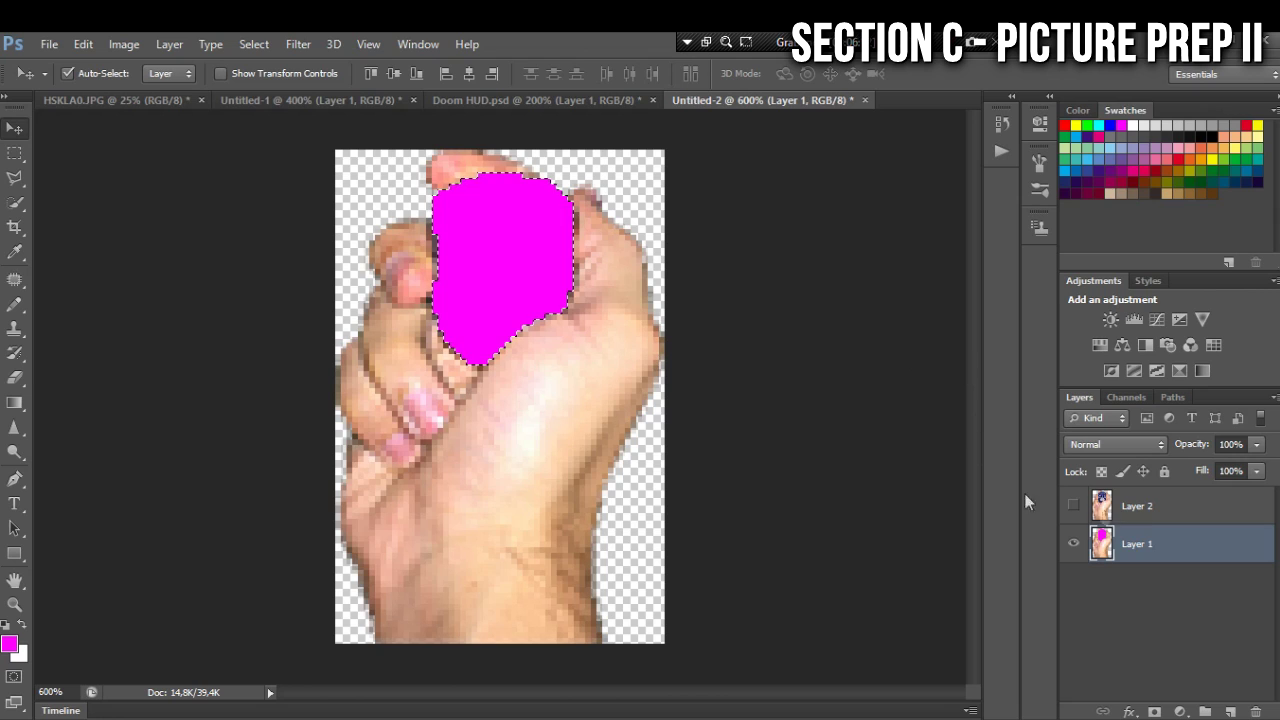
Copy the selected skull area of Layer 2 onto a new layer and leave only that new layer visible.
click(1153, 510)
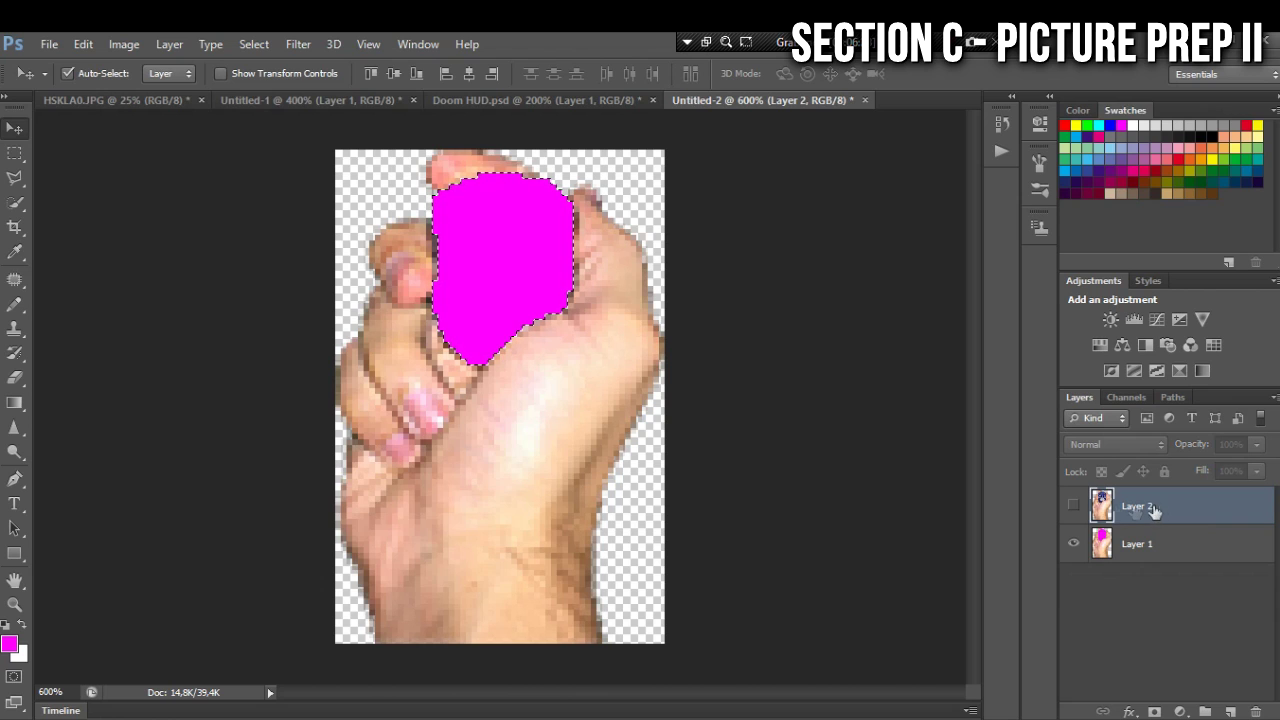
click(1074, 506)
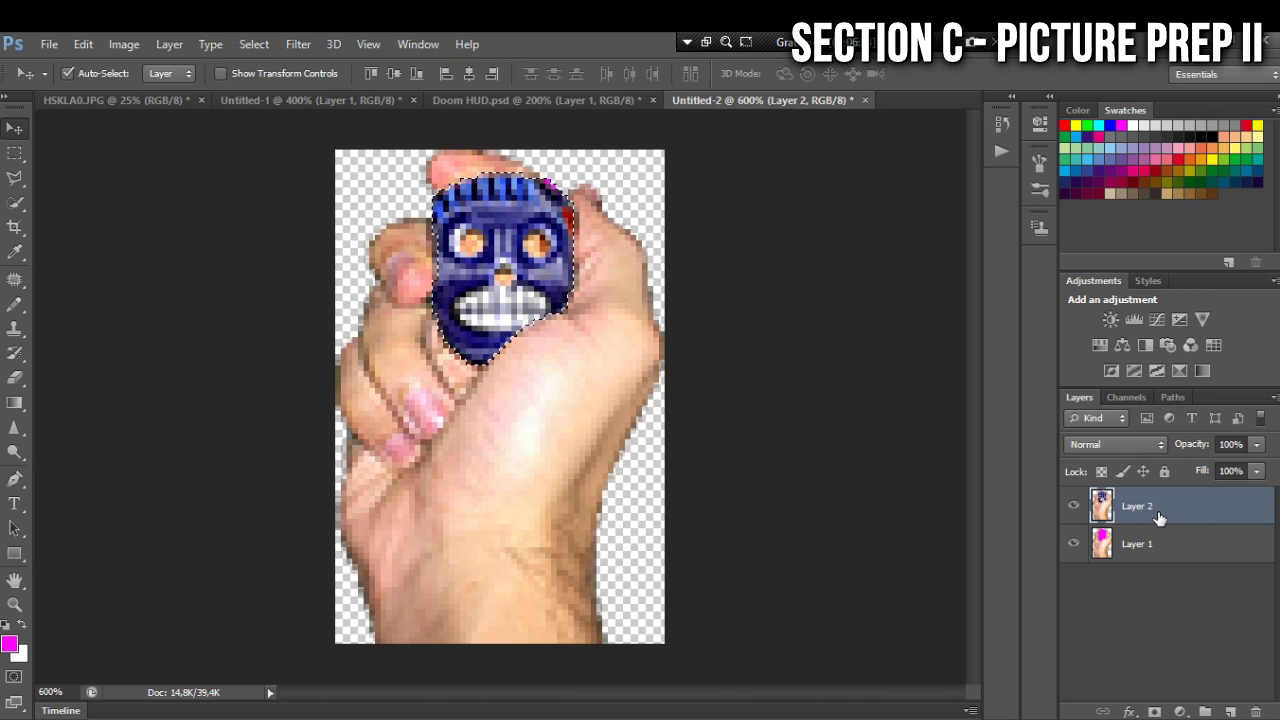
key(ctrl+j)
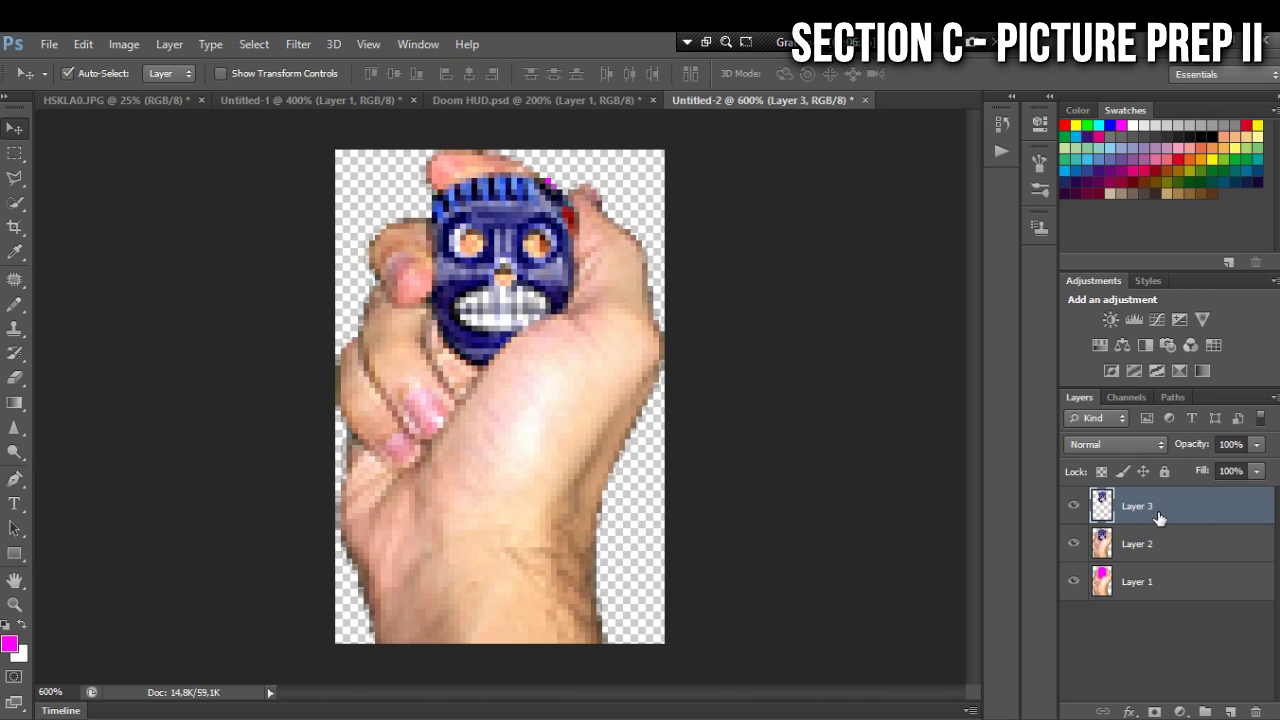
click(1073, 543)
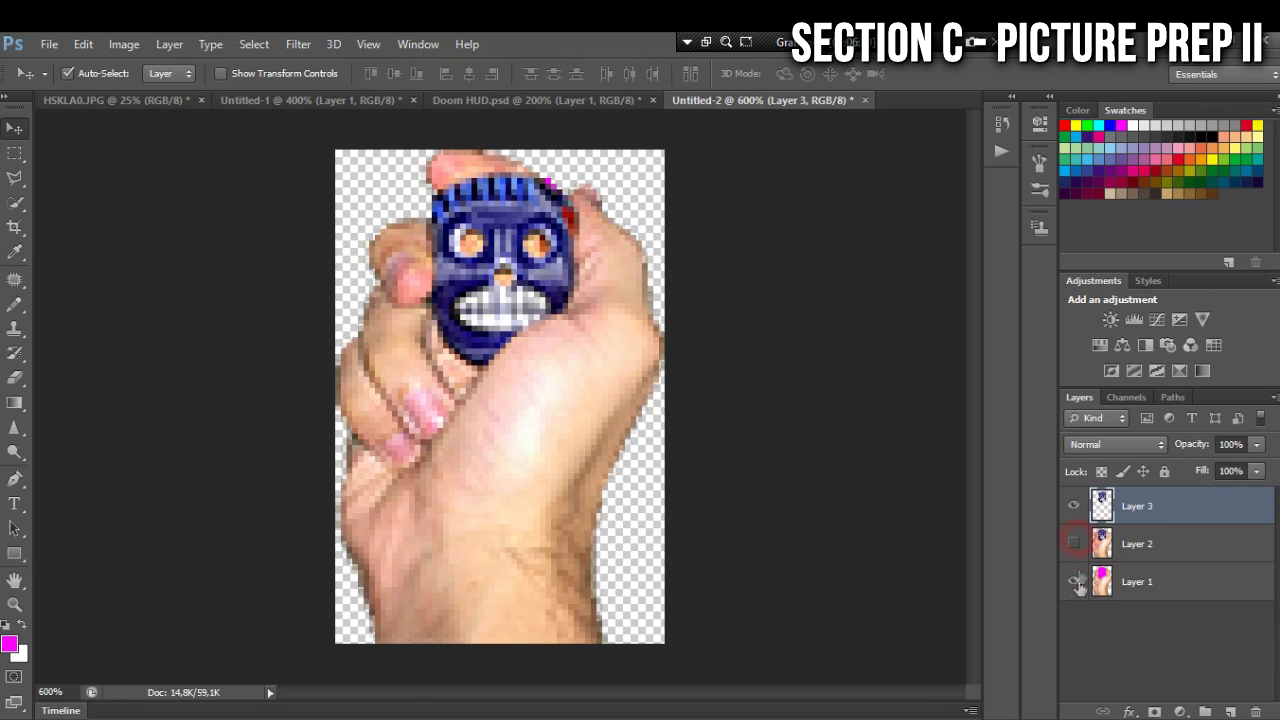
click(1073, 581)
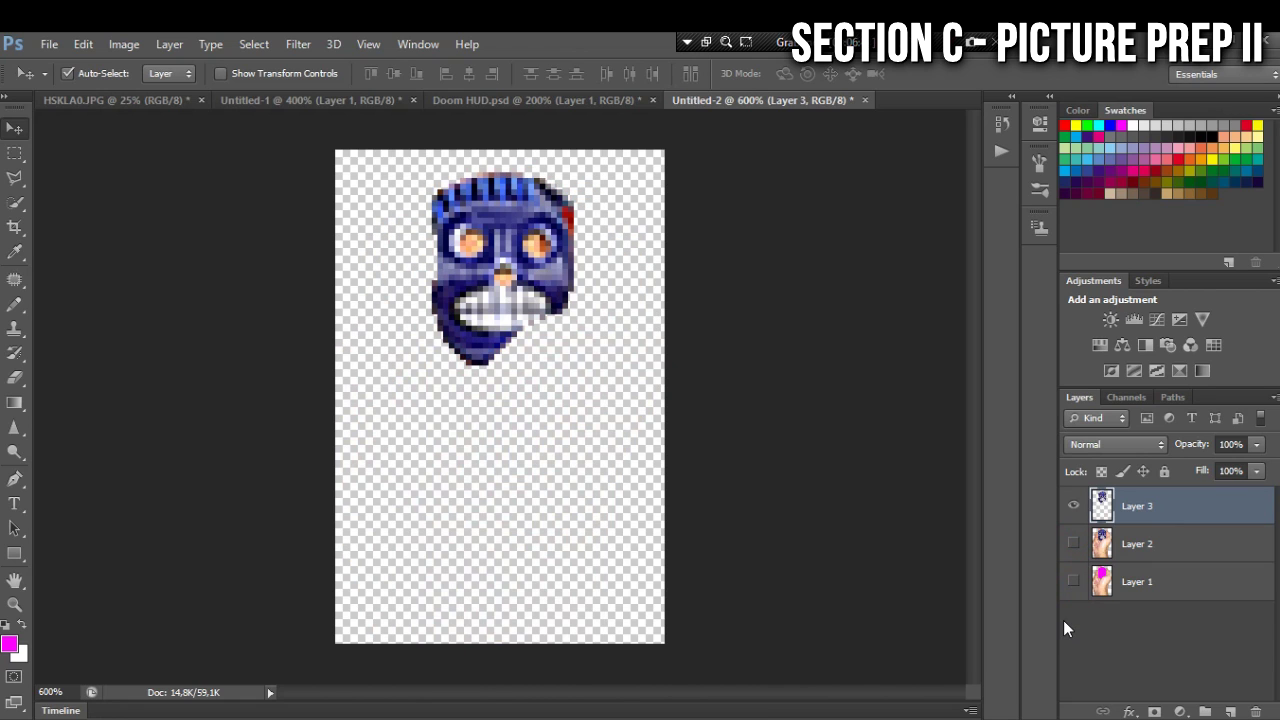
Make Layer 1 the active and only visible layer and reselect its magenta area with Color Range.
click(1073, 581)
click(1073, 543)
click(1073, 506)
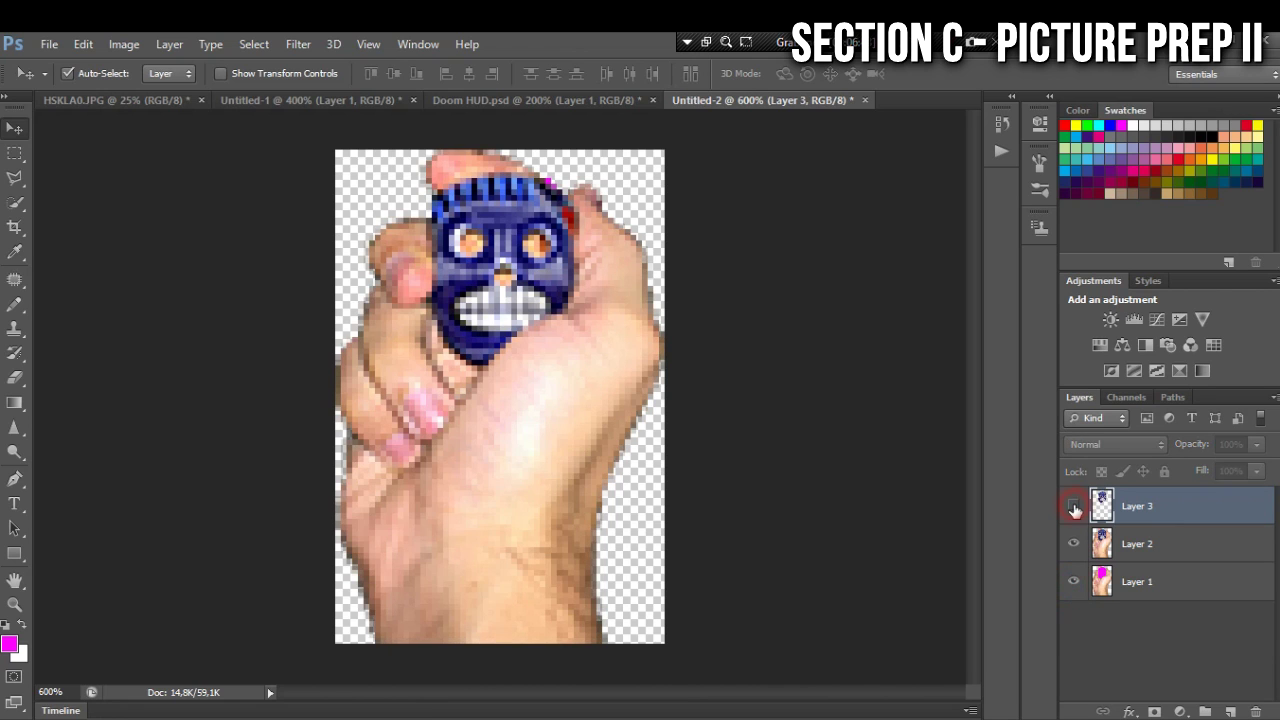
click(1155, 580)
click(1073, 543)
click(254, 44)
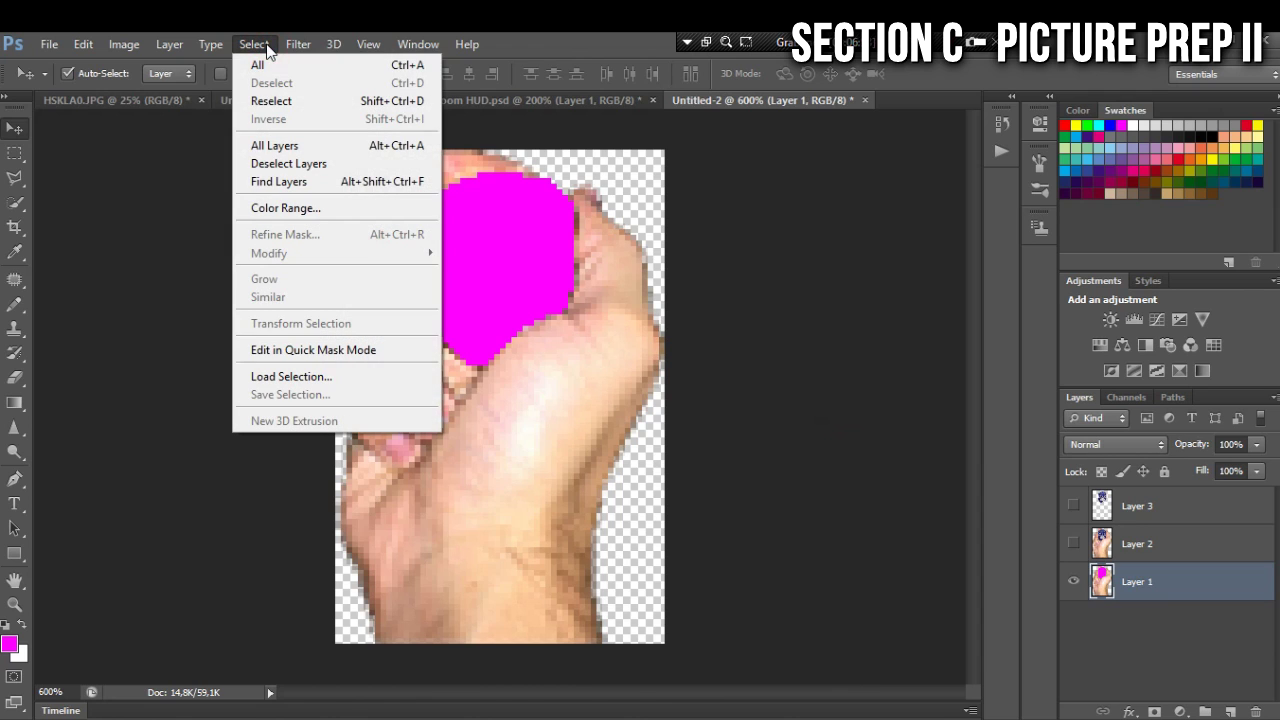
click(312, 208)
click(980, 258)
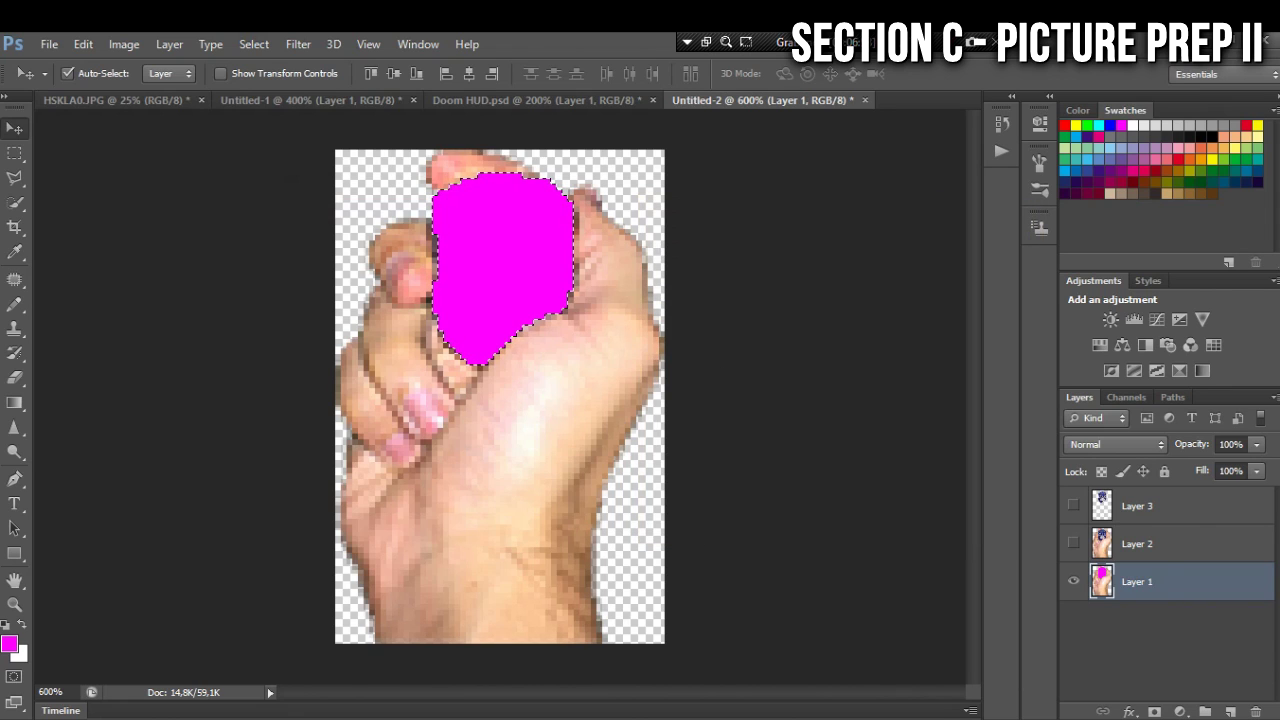
Copy the skull area from Layer 2 onto another new layer, and undo that copy.
click(1155, 551)
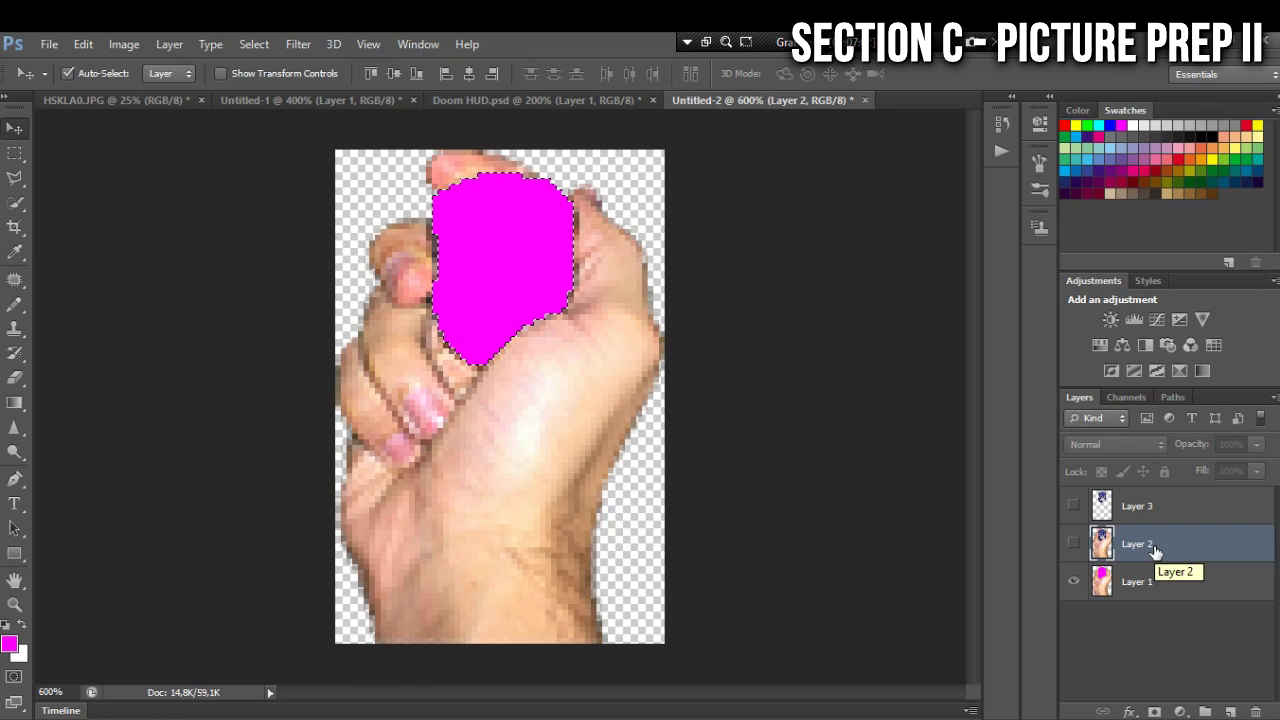
click(1073, 543)
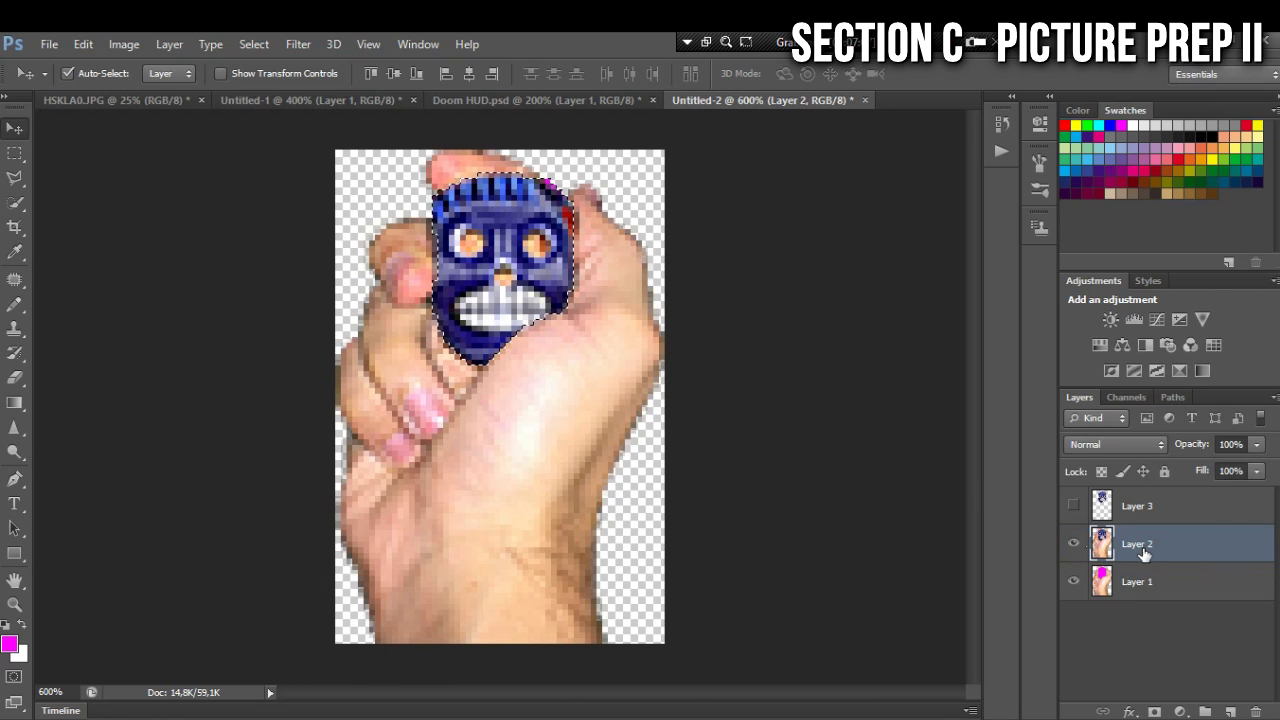
key(ctrl+j)
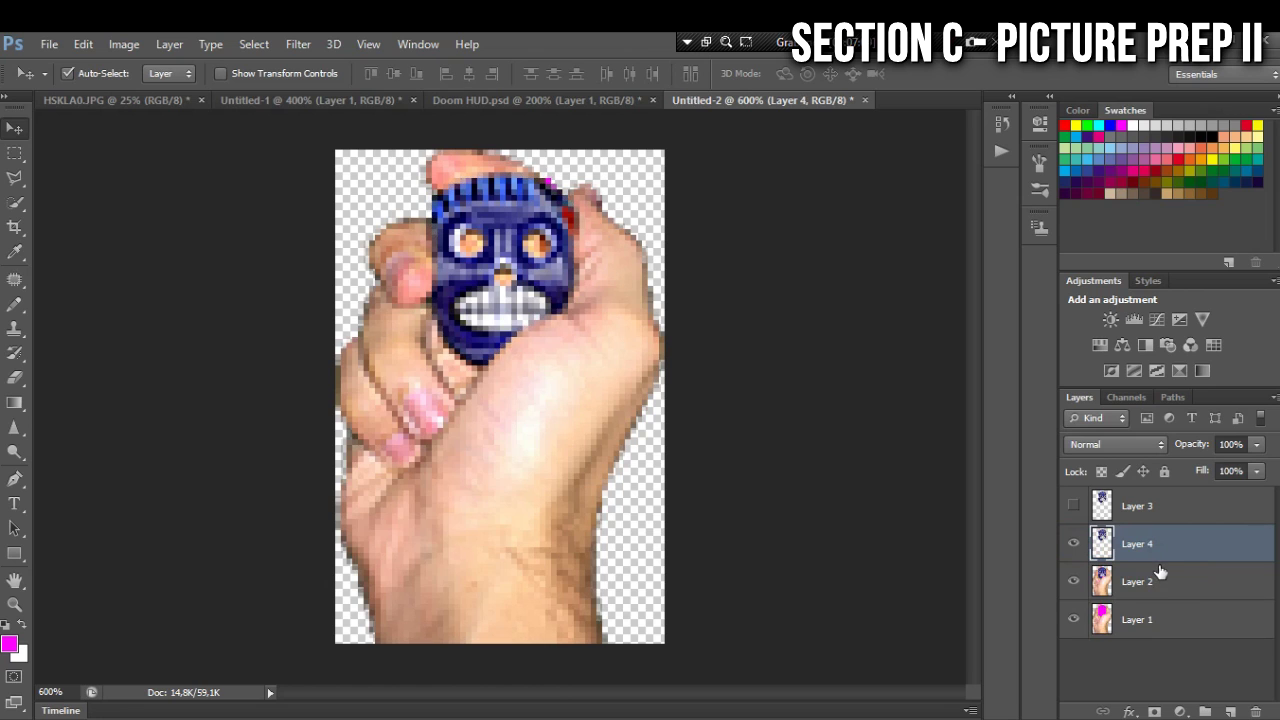
click(1073, 581)
click(1073, 619)
key(ctrl+z)
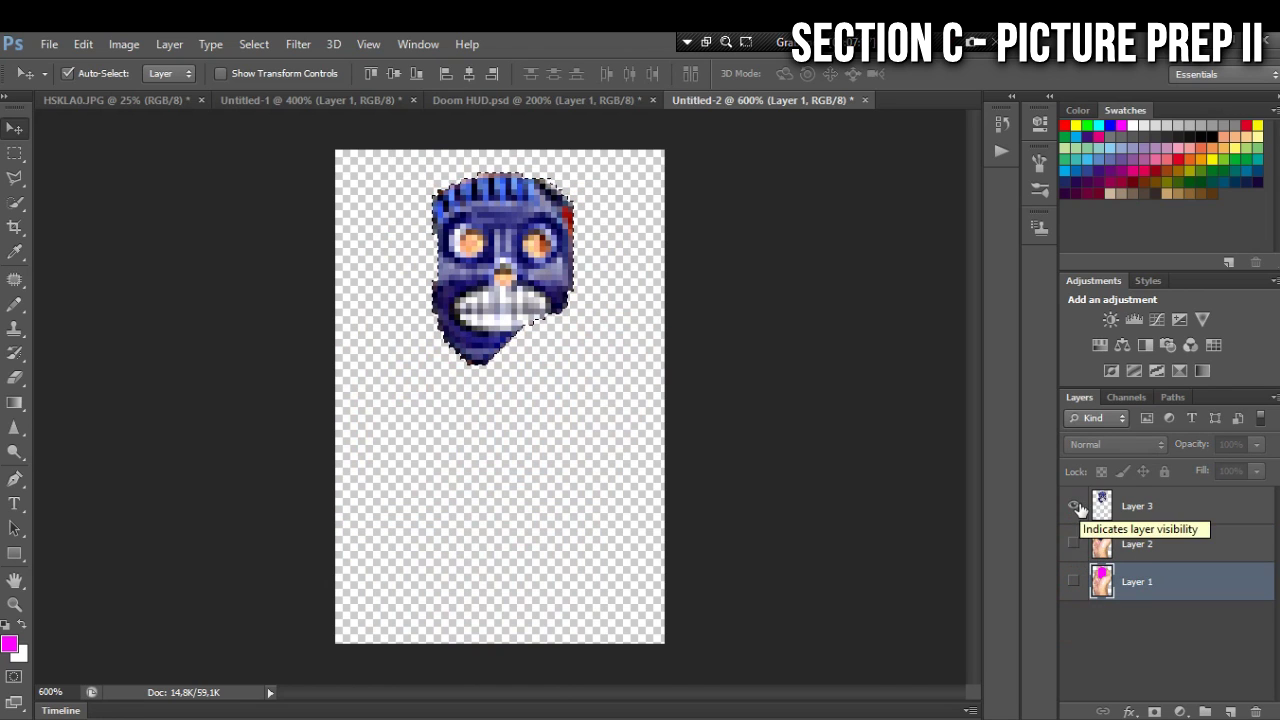
Show only Layer 1, select its magenta area with Color Range, and delete it from the hand.
click(1075, 506)
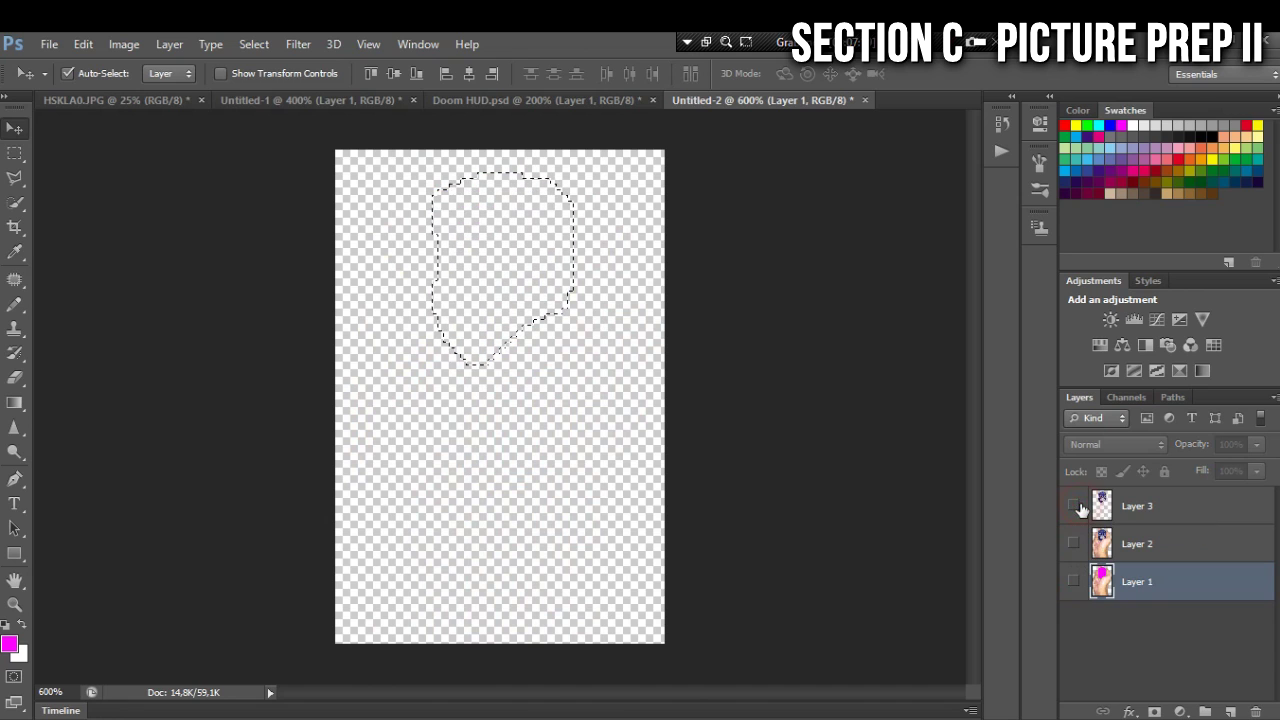
click(1075, 582)
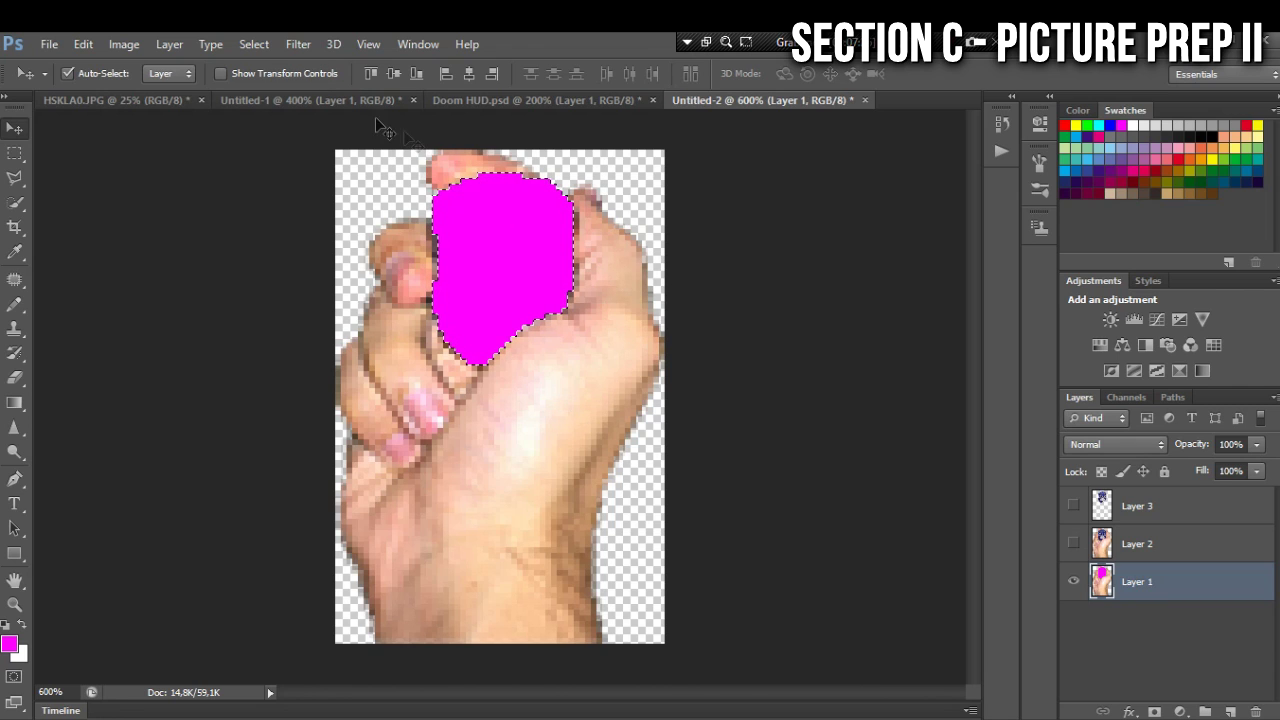
click(256, 44)
click(332, 207)
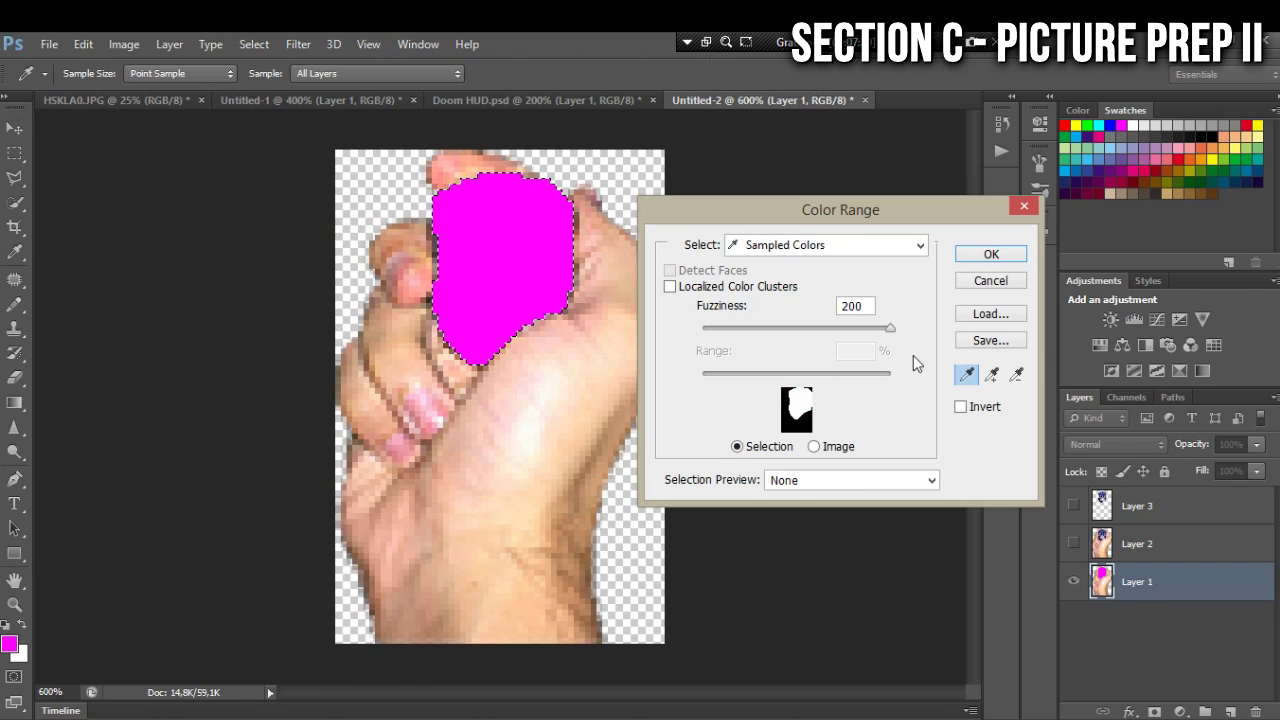
click(989, 254)
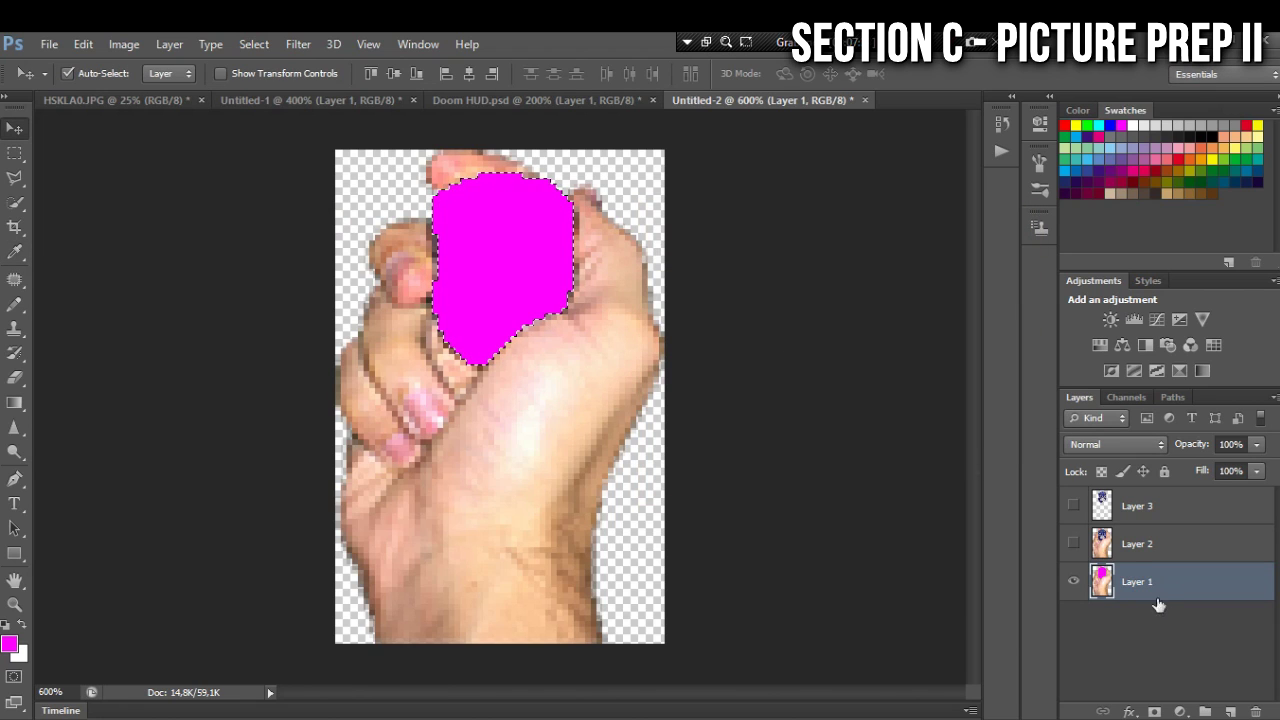
key(Delete)
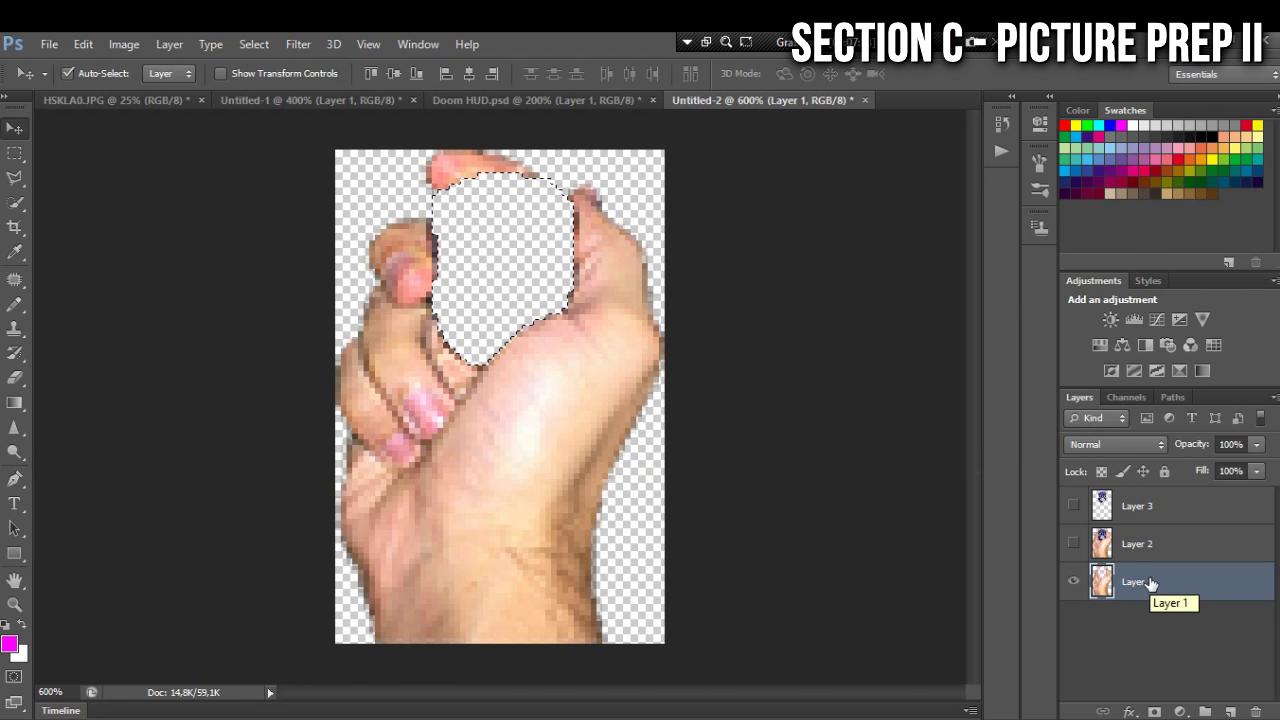
Clear the selection and compare the separated skull and hand by alternating visibility between Layer 3 and Layer 1.
click(16, 152)
click(723, 286)
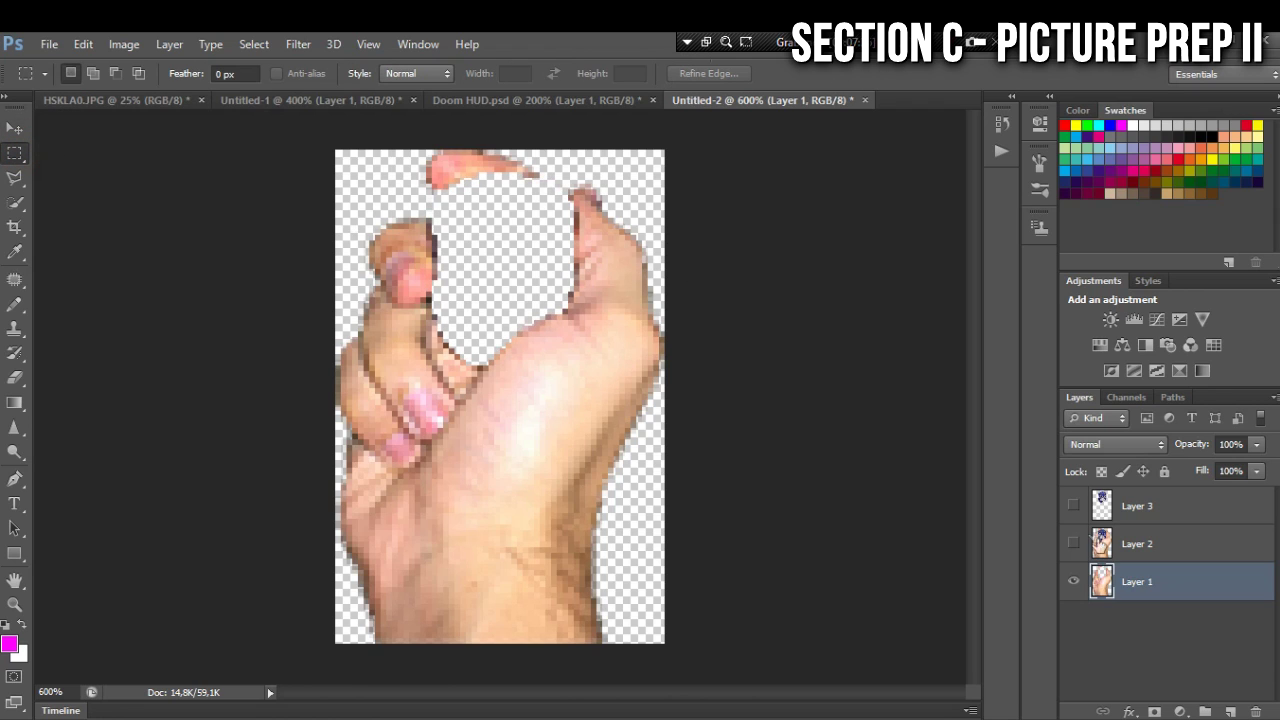
click(1073, 582)
click(1073, 506)
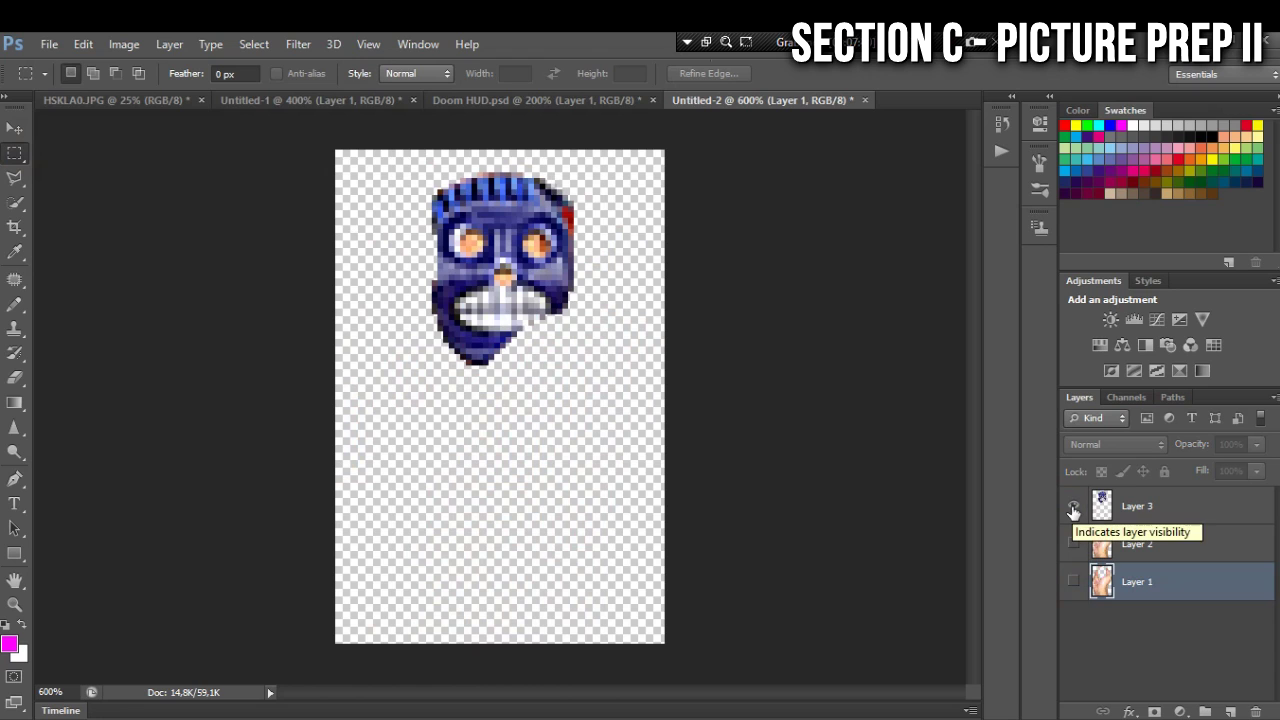
click(1073, 506)
click(1073, 506)
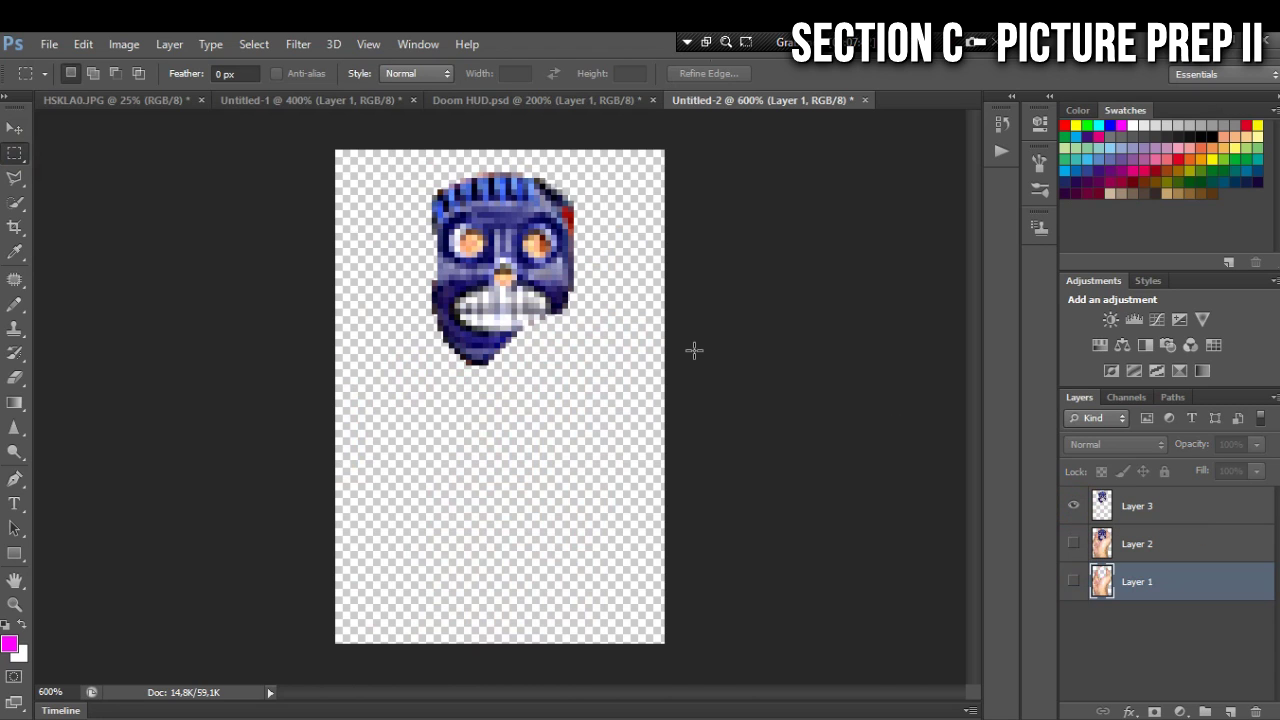
click(1073, 506)
click(1073, 582)
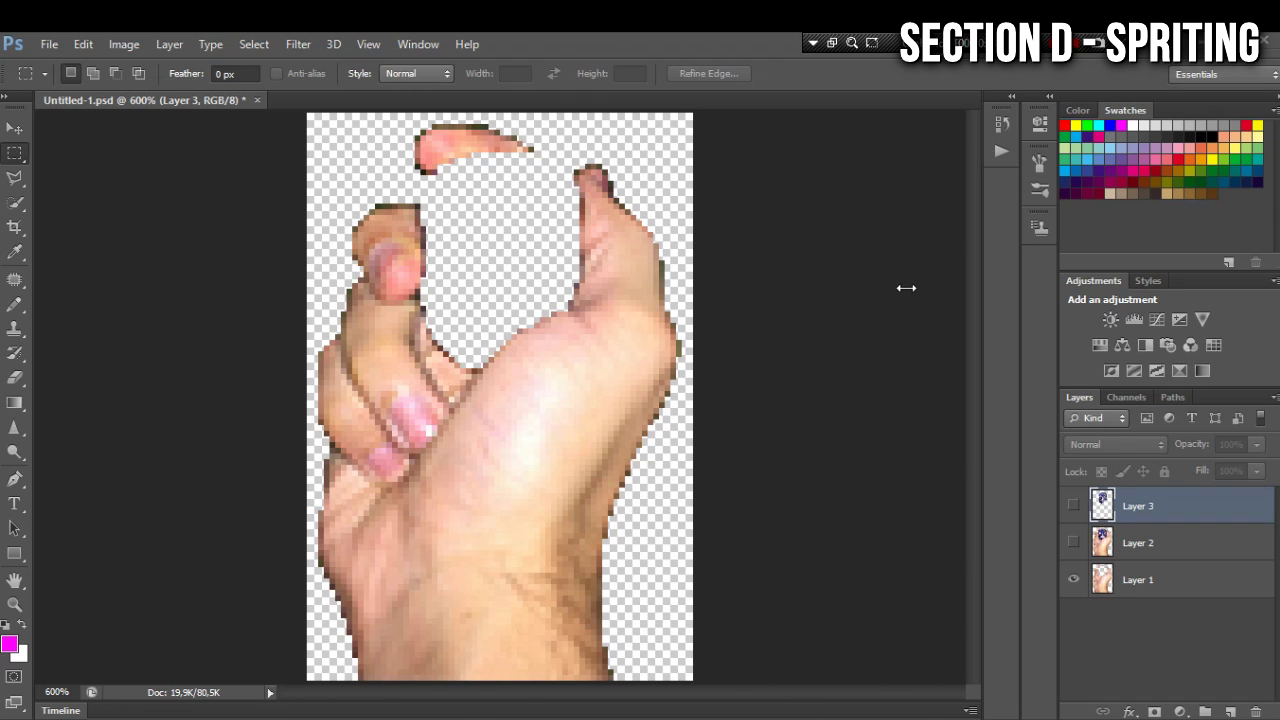
Show only Layer 3 and outline the orange pixels inside the skull's left eye socket with the Polygonal Lasso.
click(1073, 505)
click(1073, 579)
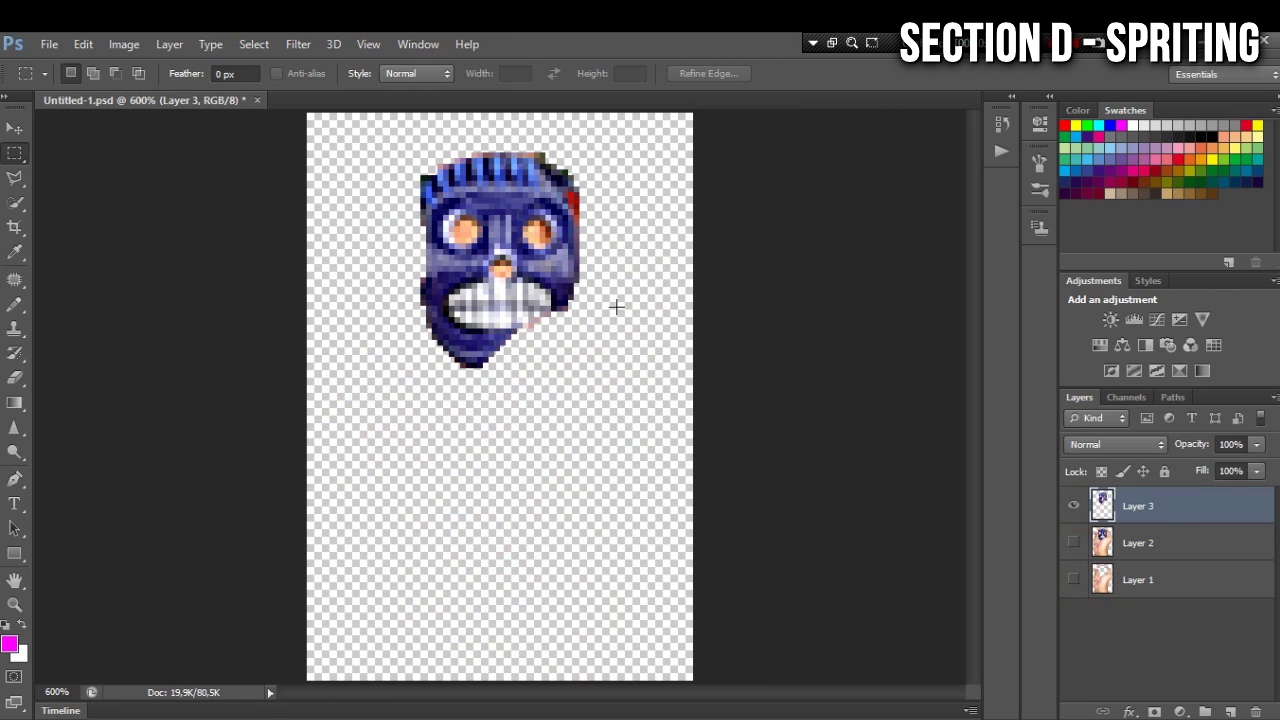
key(ctrl+plus)
key(ctrl+plus)
key(ctrl+plus)
key(ctrl+plus)
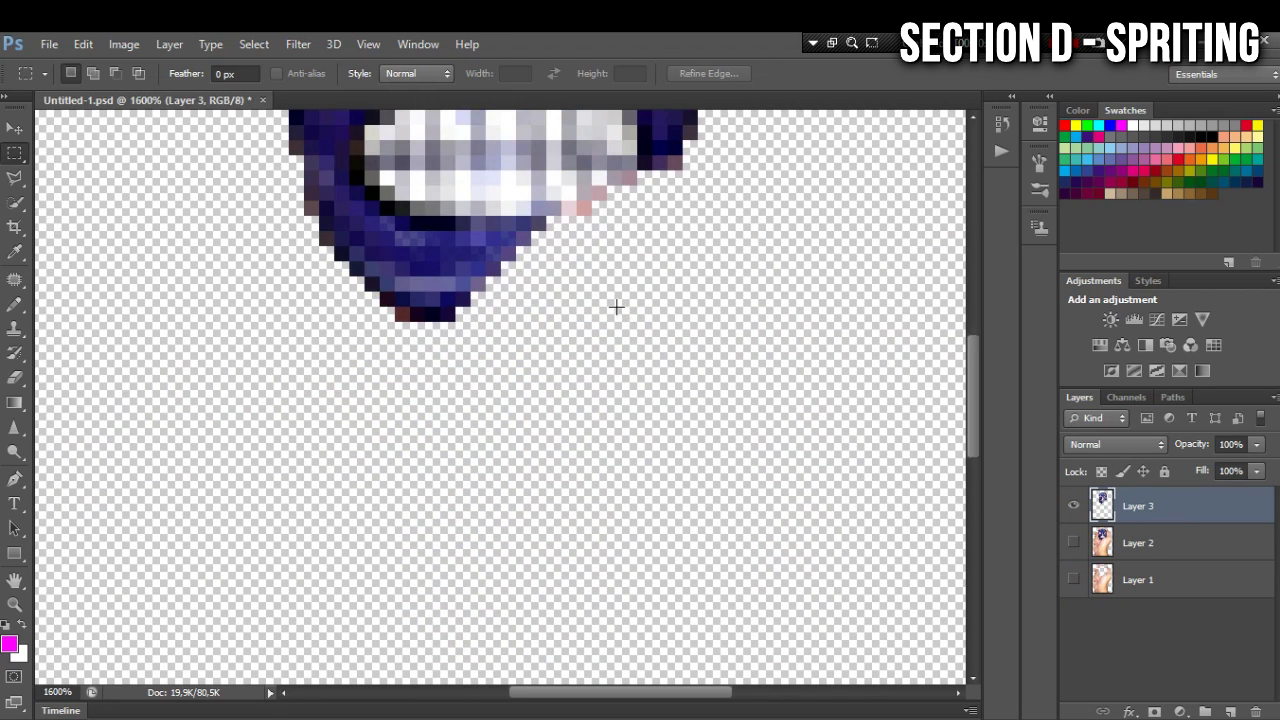
scroll(620, 305, up, 8)
scroll(623, 305, up, 3)
scroll(623, 305, up, 2)
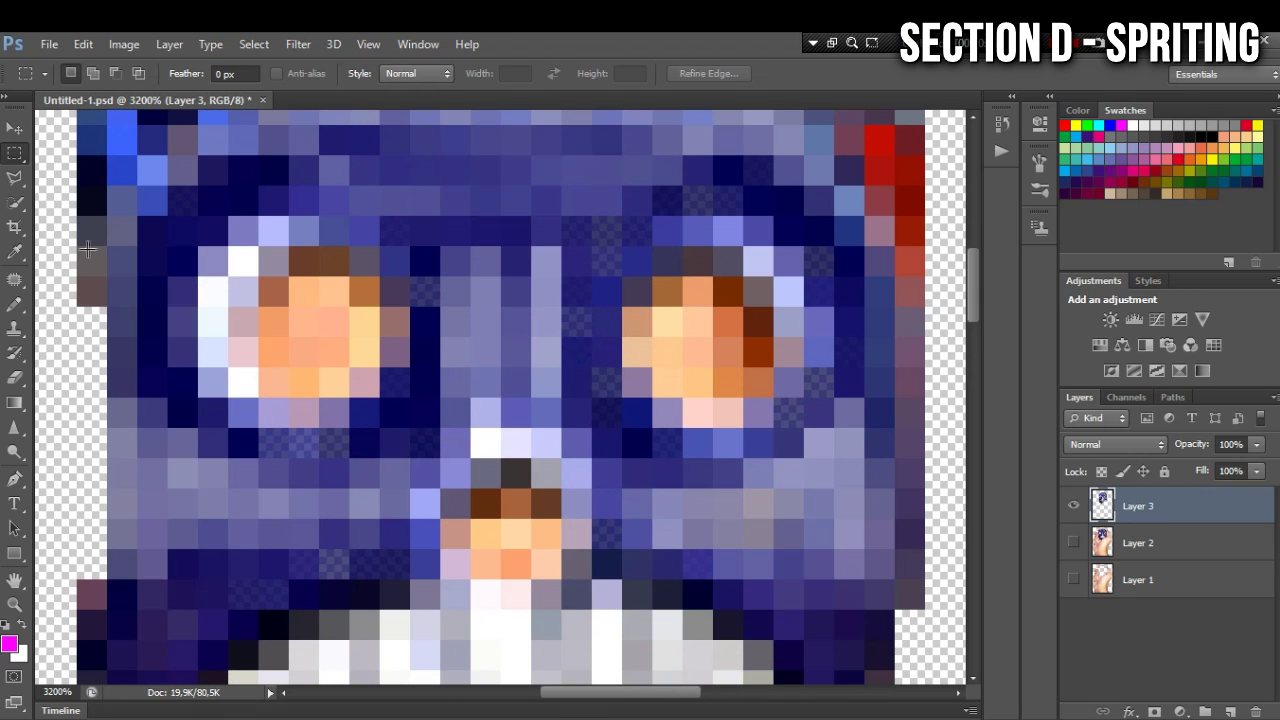
click(15, 180)
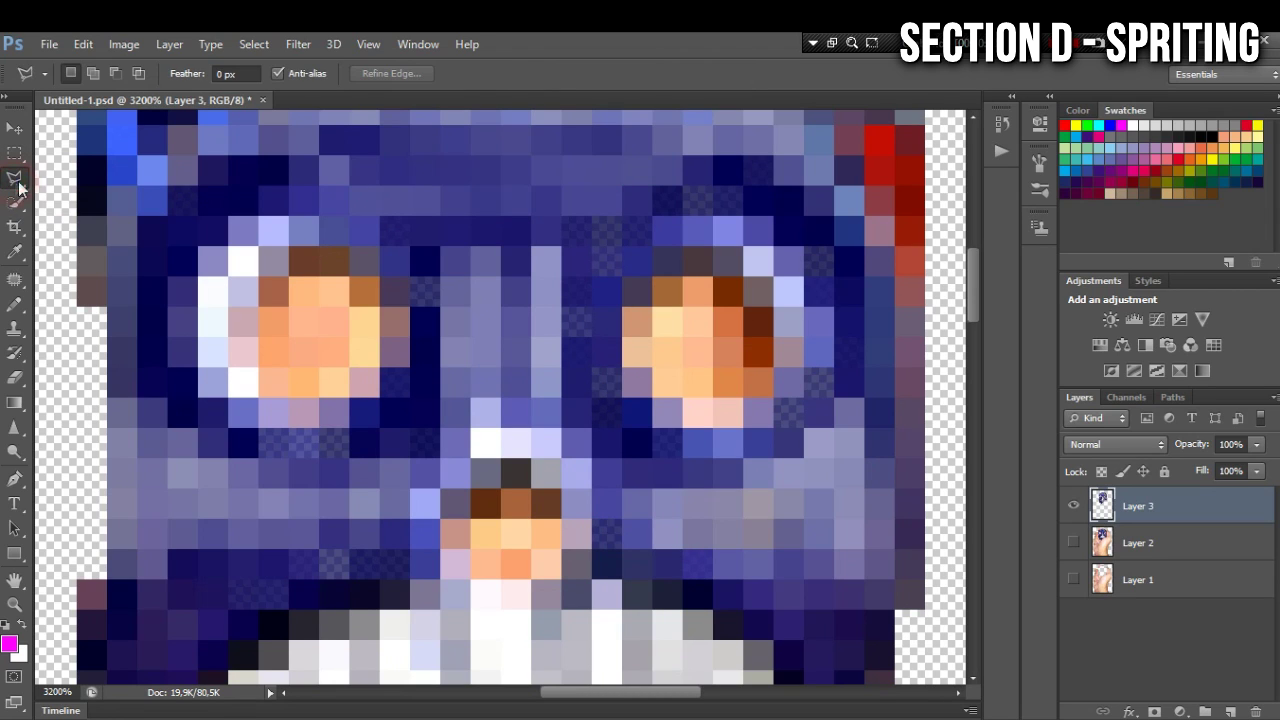
click(258, 306)
click(258, 281)
click(289, 276)
click(289, 250)
click(349, 250)
click(349, 274)
click(411, 278)
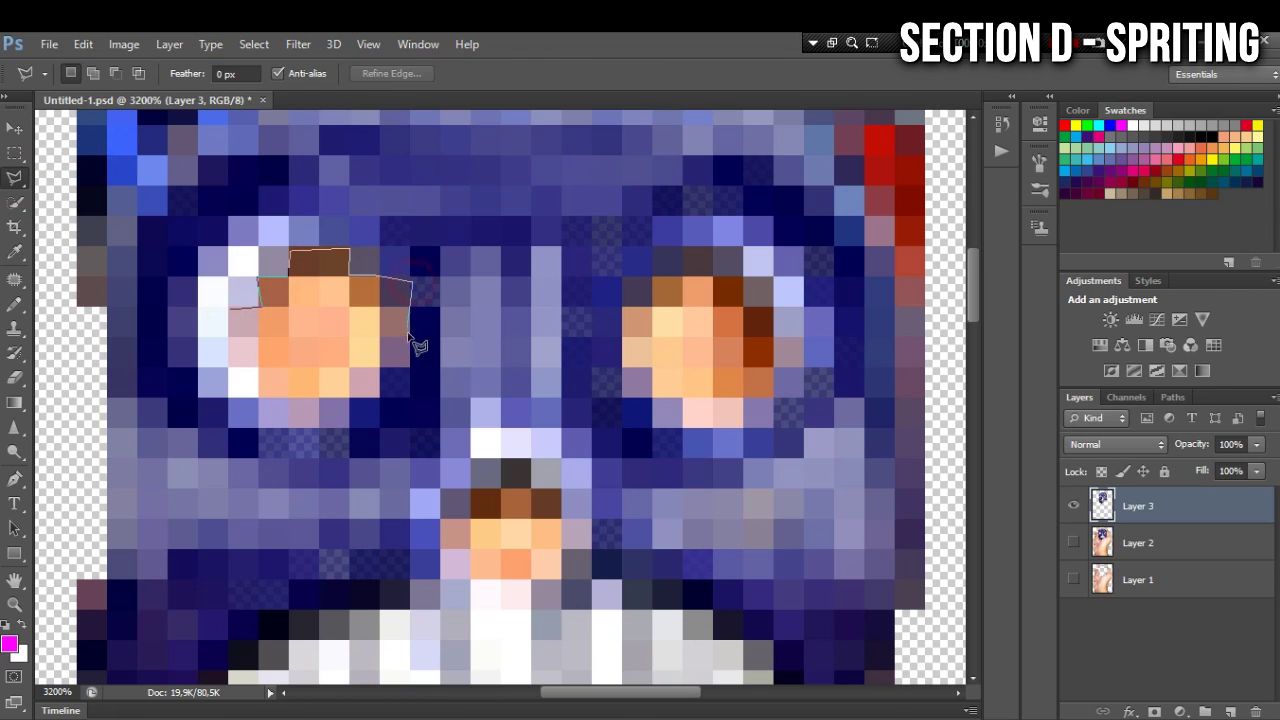
click(409, 336)
click(381, 339)
click(380, 367)
click(347, 367)
click(347, 395)
click(316, 396)
click(316, 427)
click(288, 427)
click(288, 397)
click(259, 397)
click(259, 368)
click(229, 368)
click(231, 316)
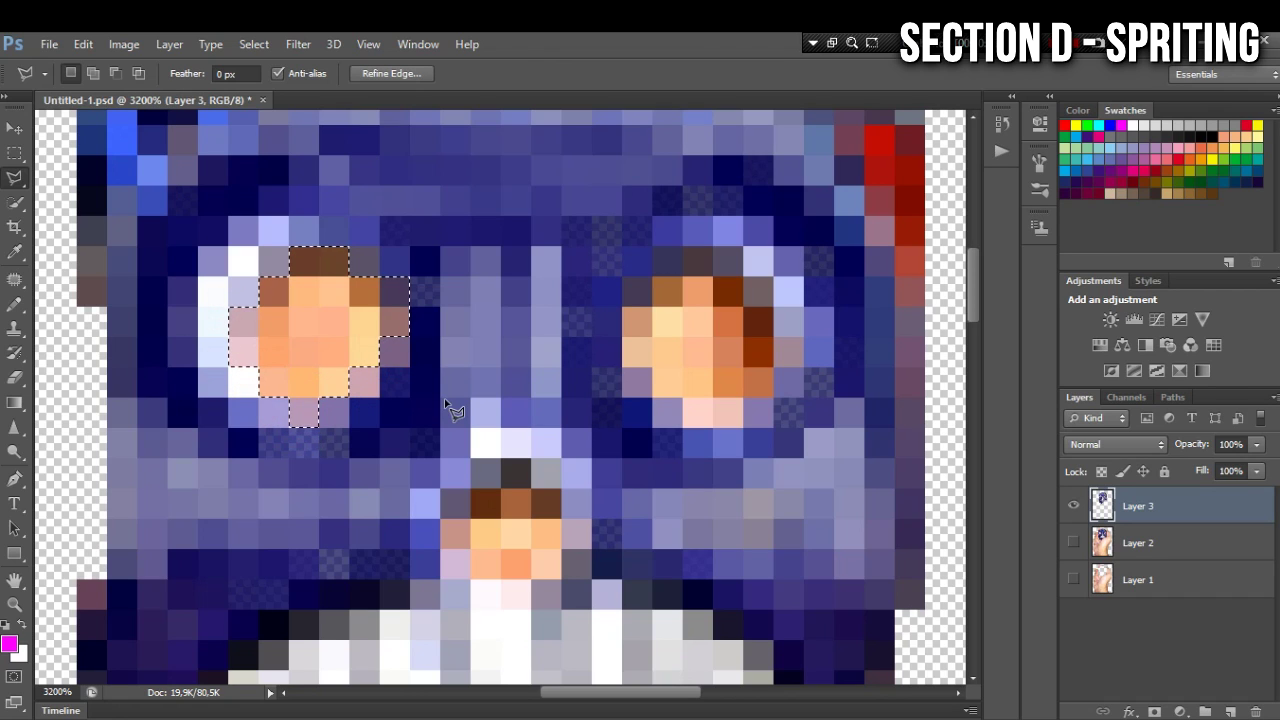
Add the orange pixels inside the skull's right eye socket to the selection.
key(shift)
click(650, 307)
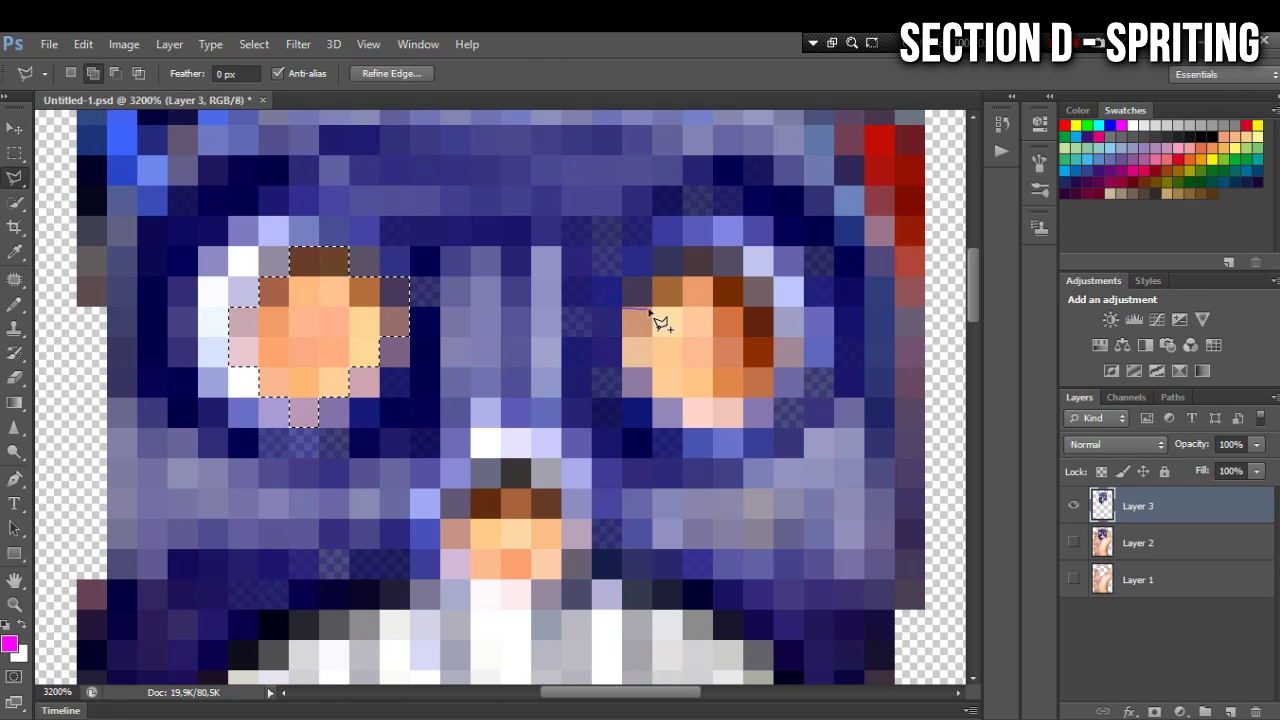
click(652, 278)
click(741, 278)
click(773, 307)
click(773, 397)
click(743, 427)
click(683, 428)
click(653, 398)
click(624, 368)
click(623, 308)
Add the orange and brown pixels of the skull's nose opening to the selection.
scroll(590, 415, down, 3)
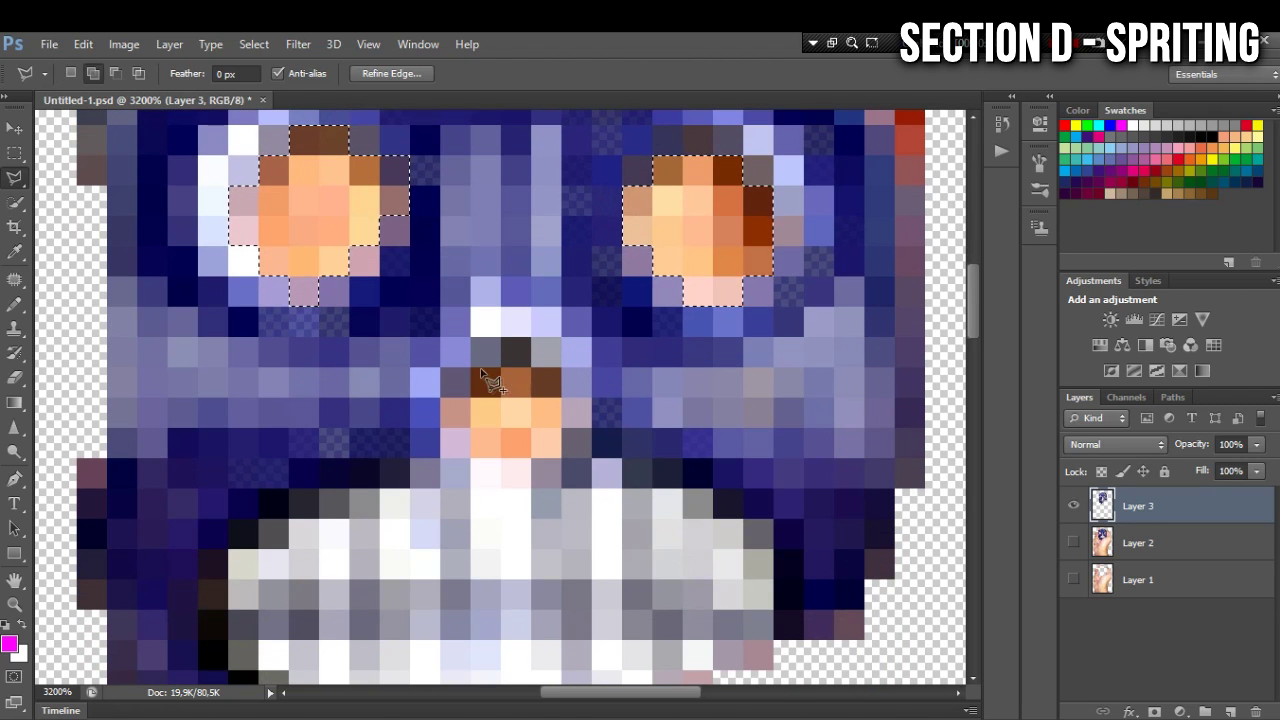
shift+click(470, 371)
click(558, 371)
click(561, 458)
click(470, 458)
click(440, 428)
click(440, 398)
click(470, 398)
click(470, 371)
scroll(673, 458, up, 2)
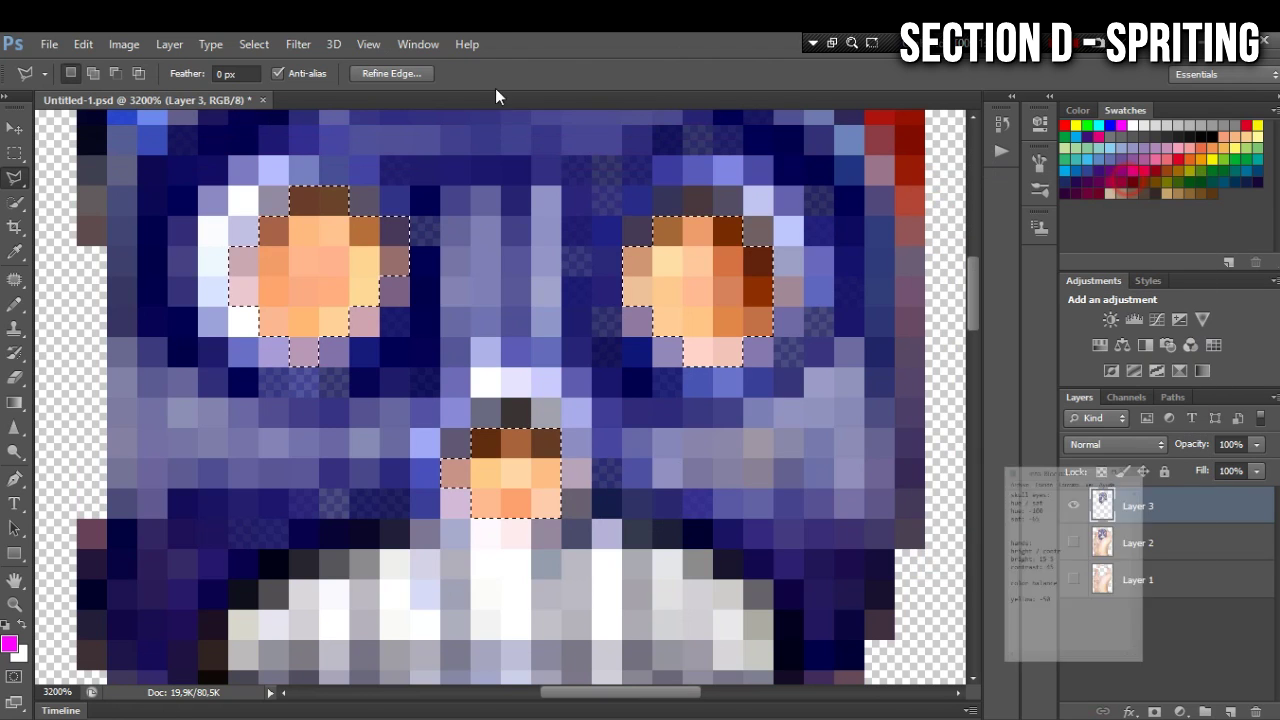
Apply Hue/Saturation with saturation -100 and lightness -65 to the selected eye and nose pixels, and clear the selection.
click(132, 44)
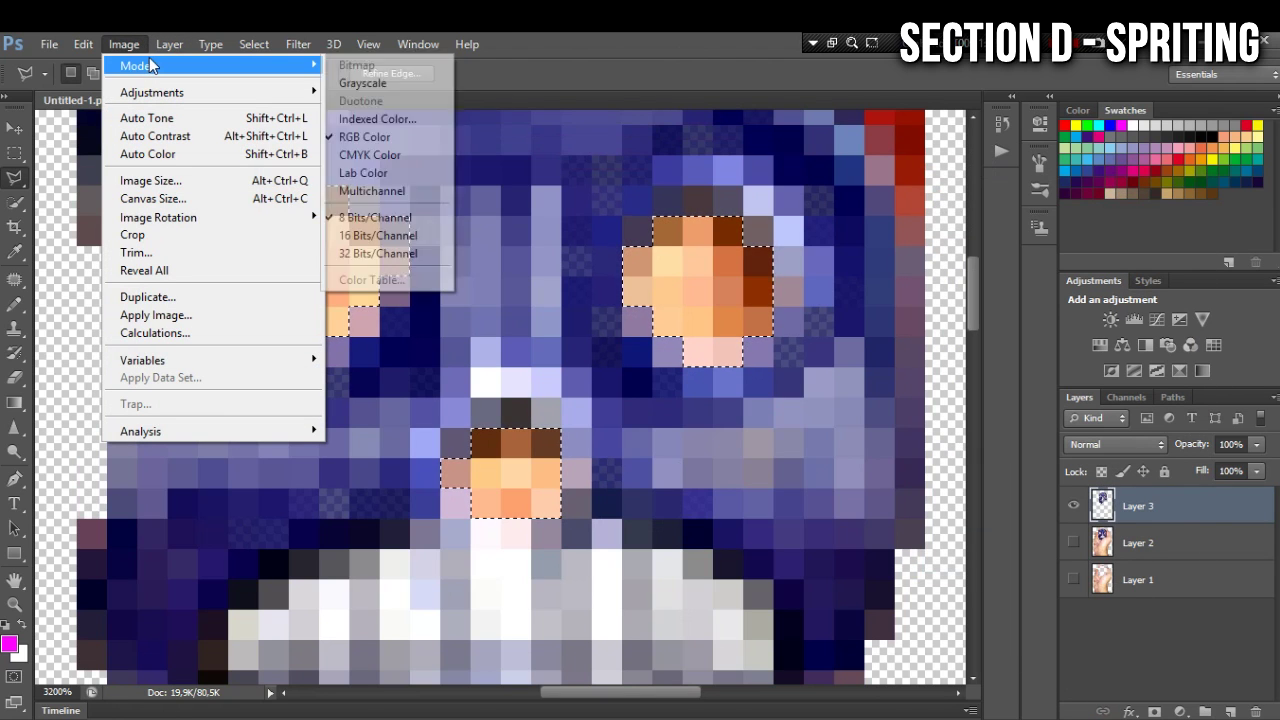
mouse_move(222, 94)
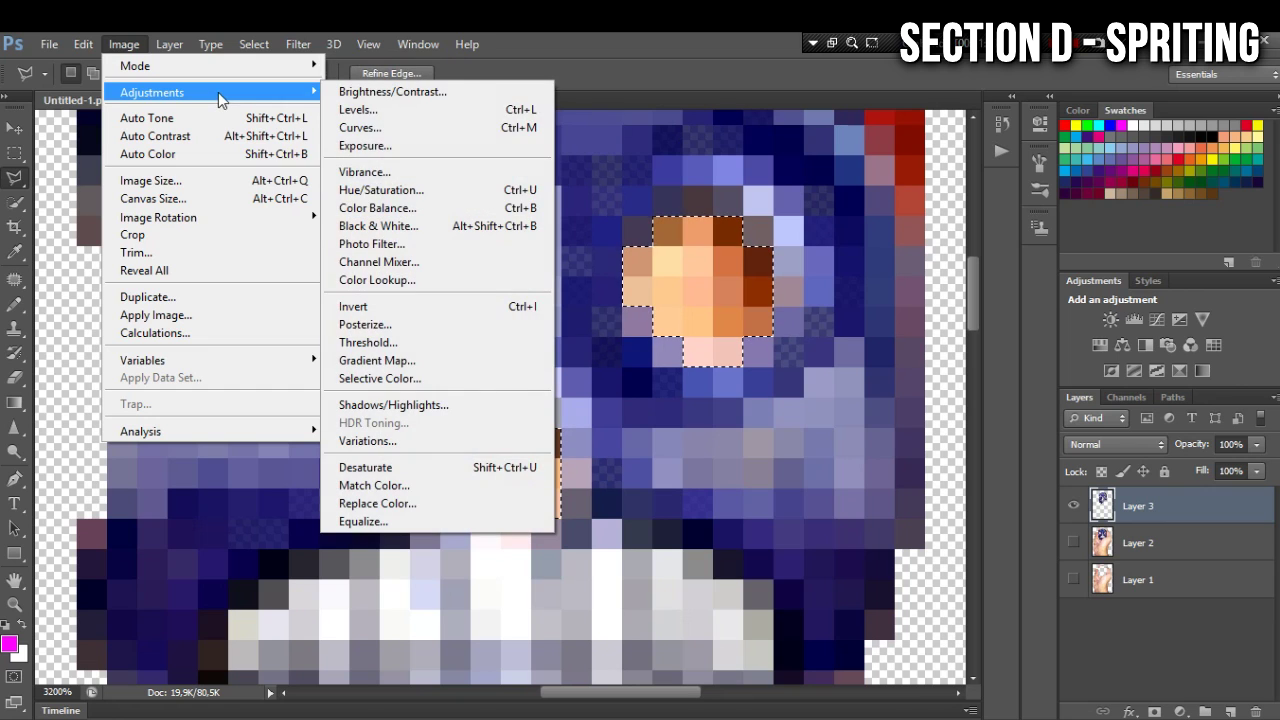
click(413, 196)
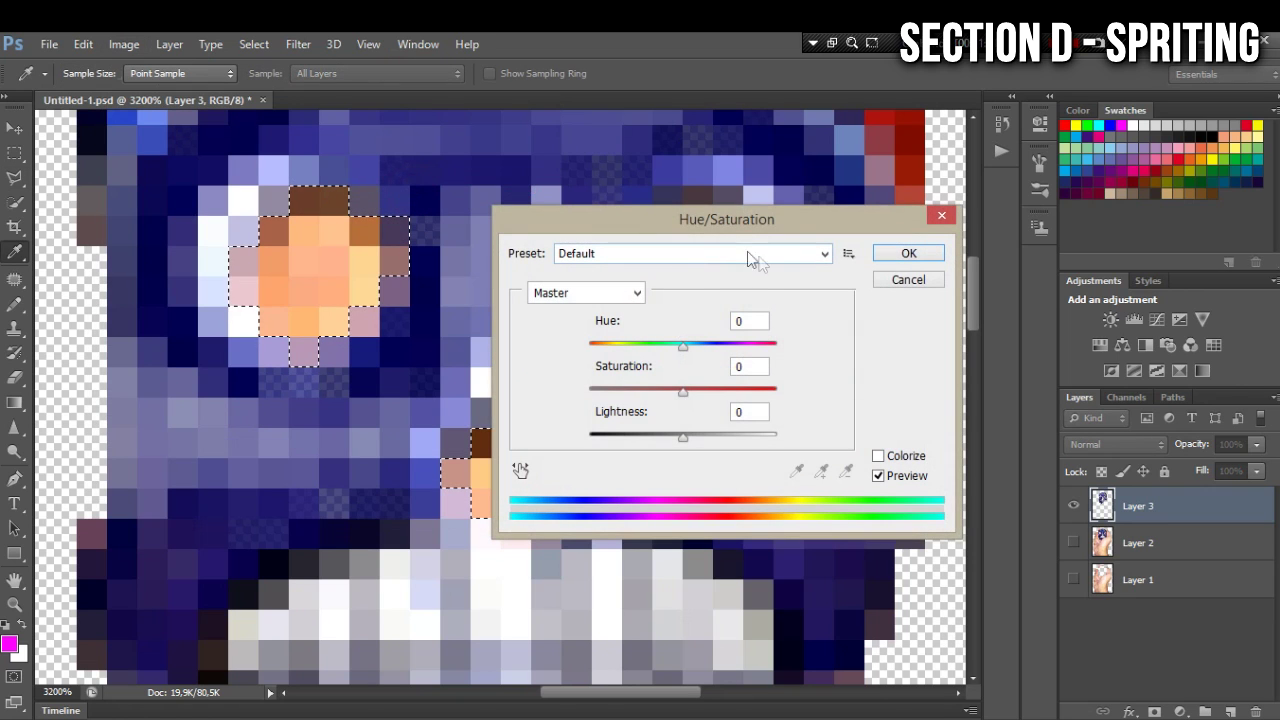
key(alt+Tab)
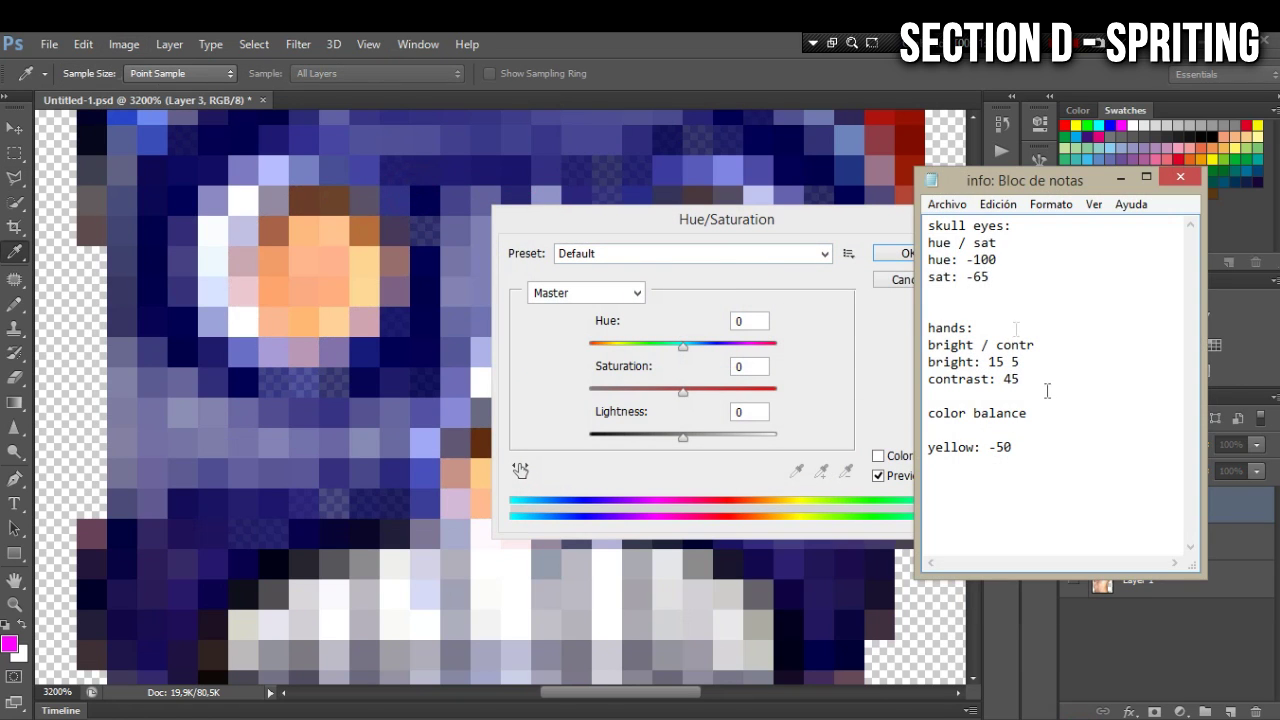
drag(1002, 261, 966, 277)
click(757, 366)
drag(746, 366, 721, 374)
text(-)
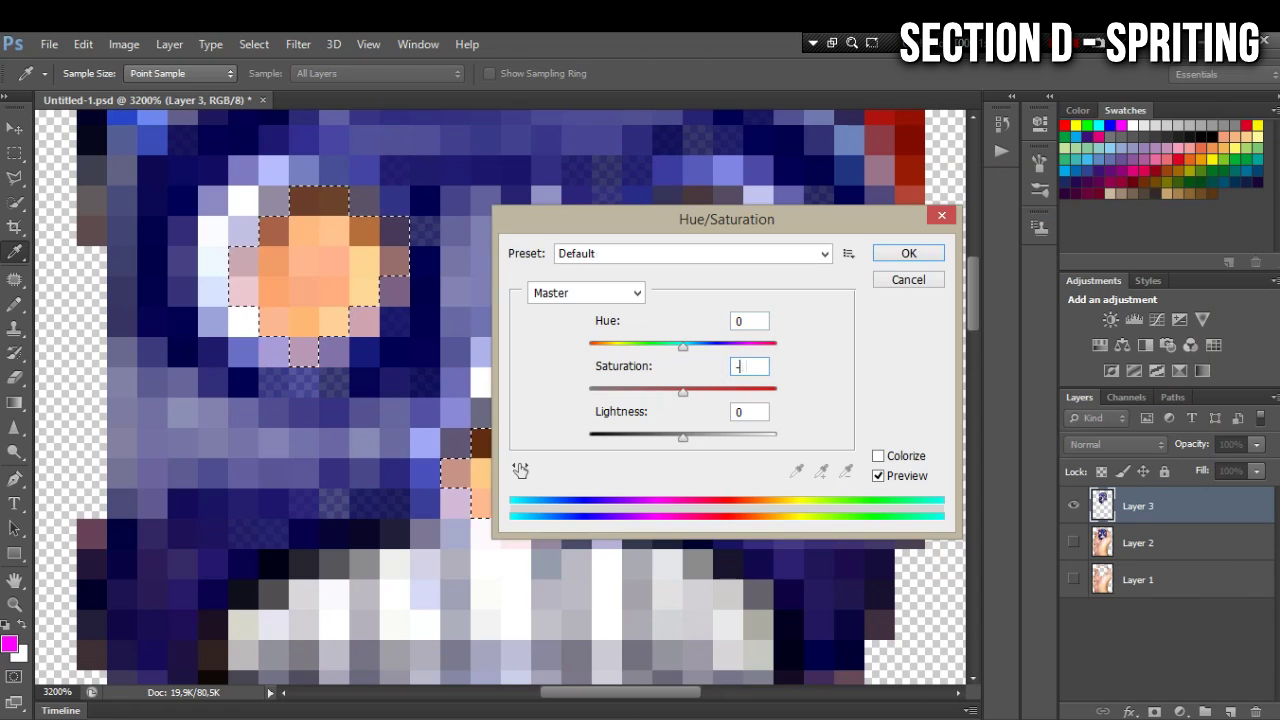
text(100)
double_click(748, 411)
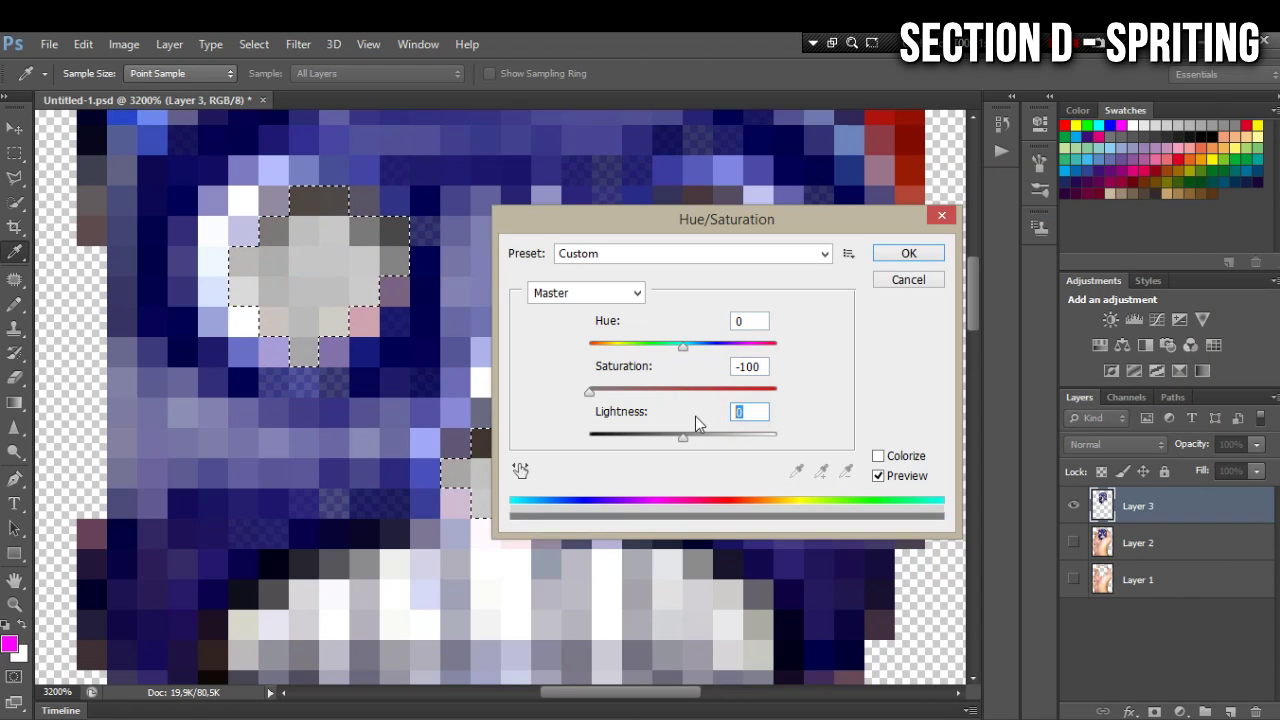
text(-65)
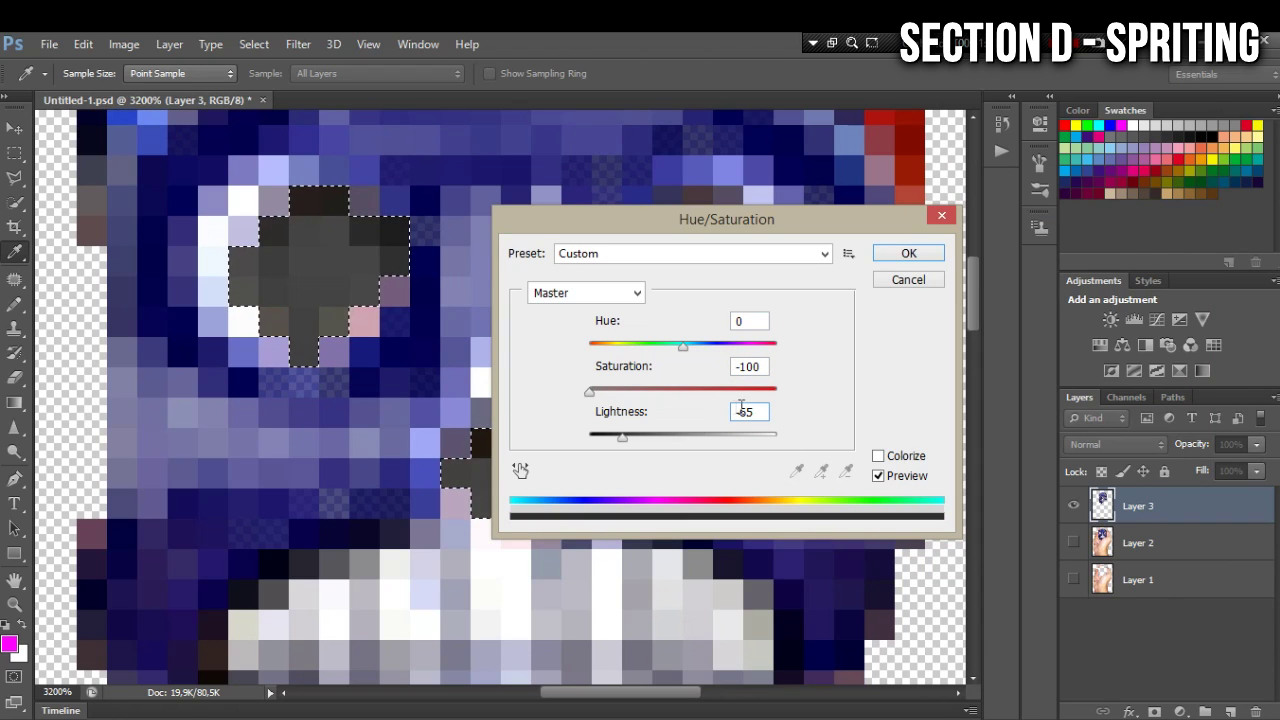
mouse_move(780, 219)
mouse_down()
mouse_move(602, 400)
mouse_move(539, 655)
mouse_move(760, 314)
mouse_move(765, 265)
mouse_up()
click(803, 294)
click(15, 153)
key(ctrl+d)
Examine the recolored eye sockets and nose of the skull at reduced magnification.
key(ctrl+minus)
key(ctrl+minus)
key(ctrl+minus)
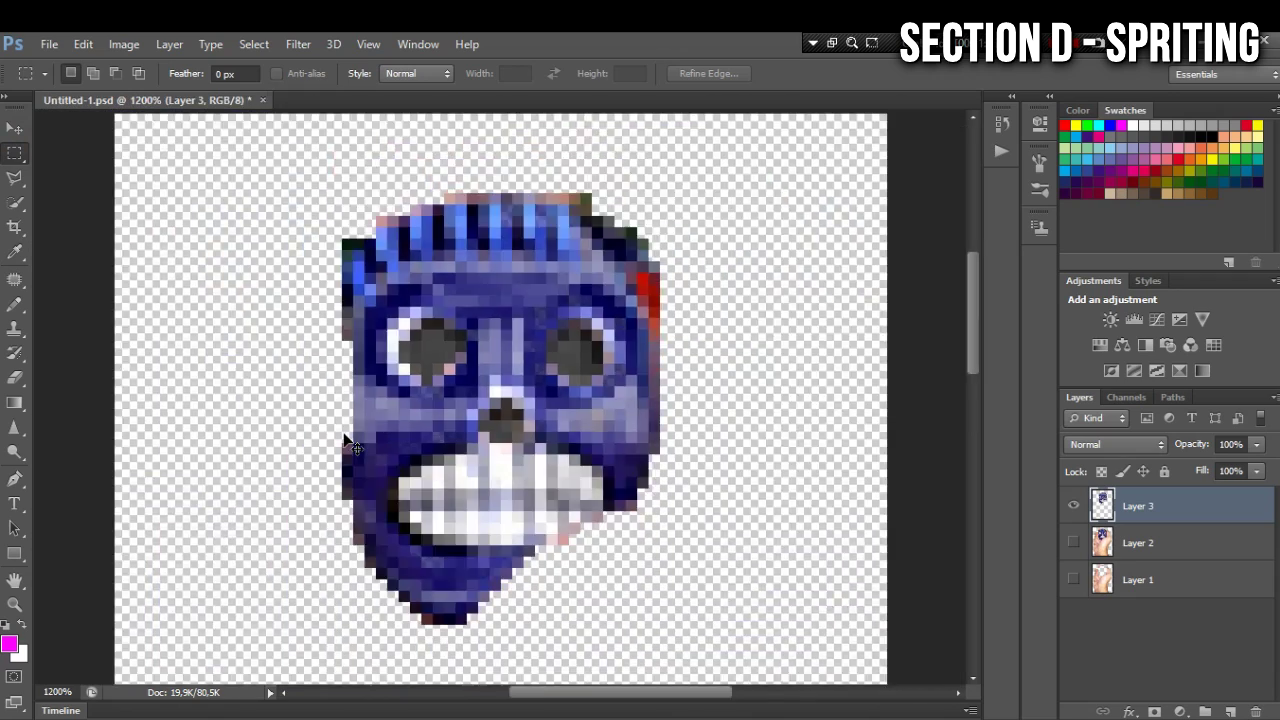
key(ctrl+minus)
key(ctrl+minus)
key(ctrl+minus)
key(ctrl+plus)
key(ctrl+plus)
key(ctrl+plus)
key(ctrl+plus)
key(ctrl+plus)
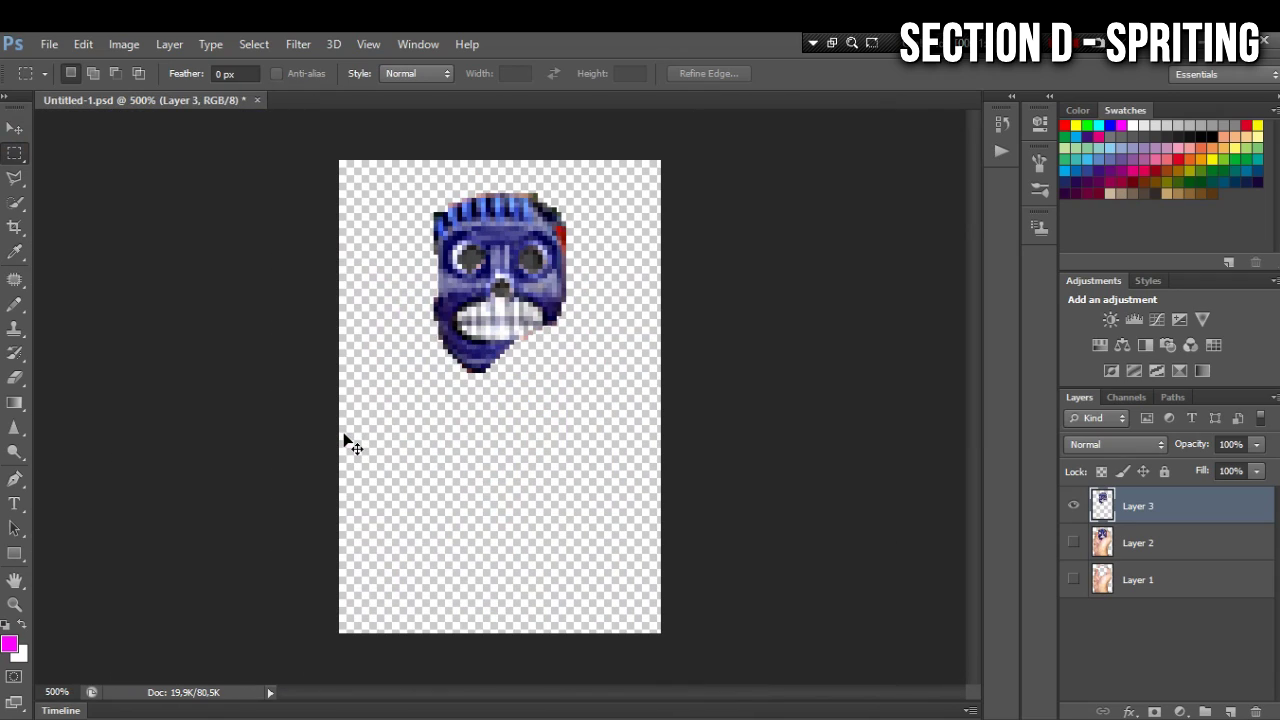
Sample the dark grey of the eye socket and paint over the leftover pink pixel in the left eye with a 1-pixel Pencil.
scroll(343, 433, up, 4)
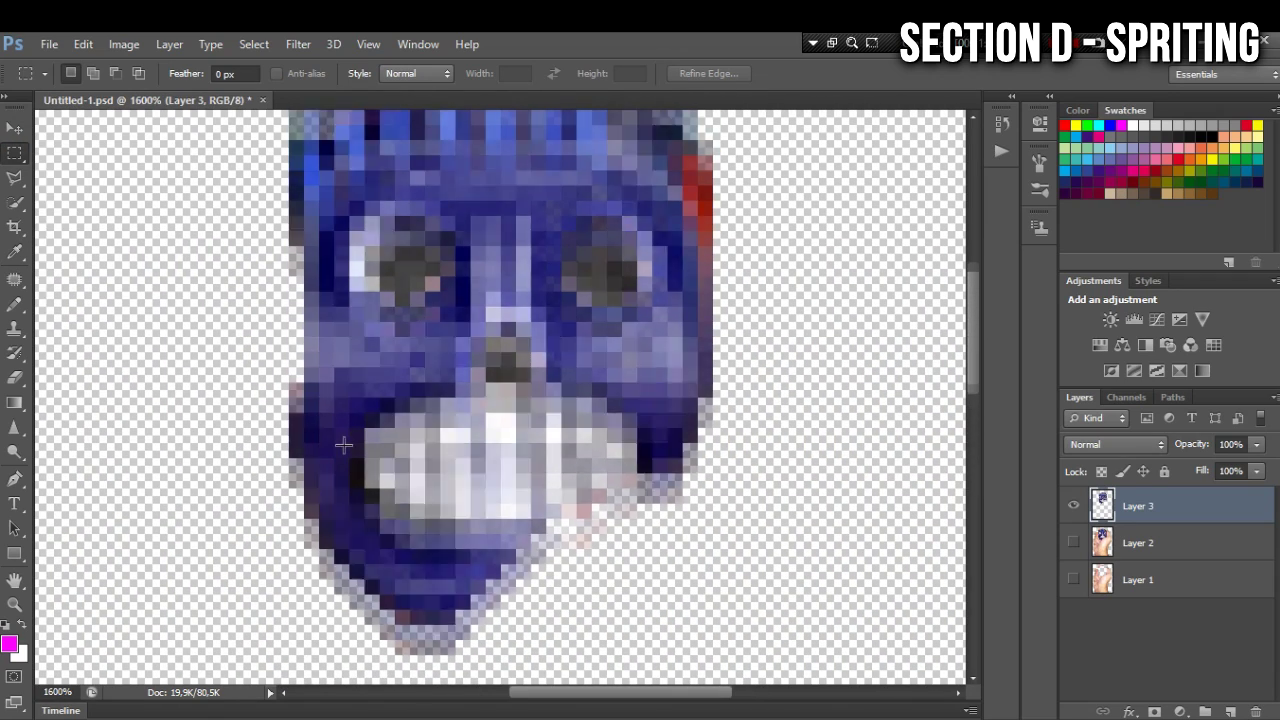
key(ctrl+plus)
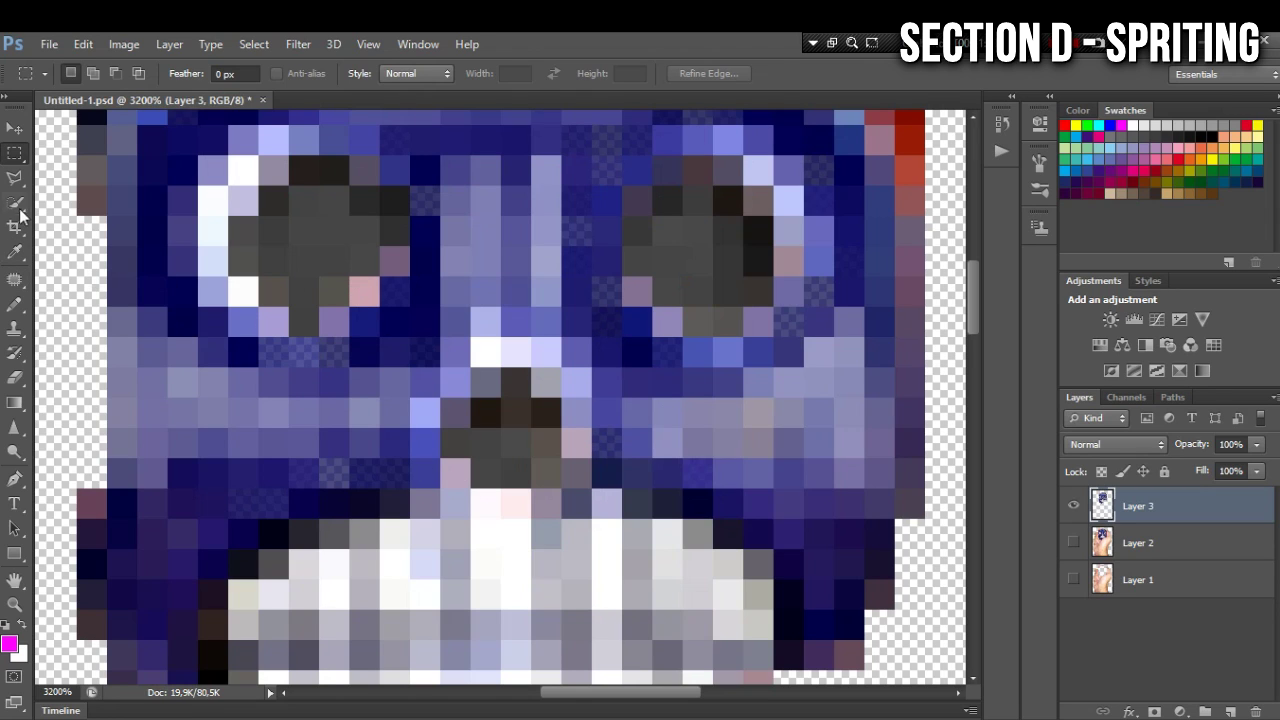
click(15, 252)
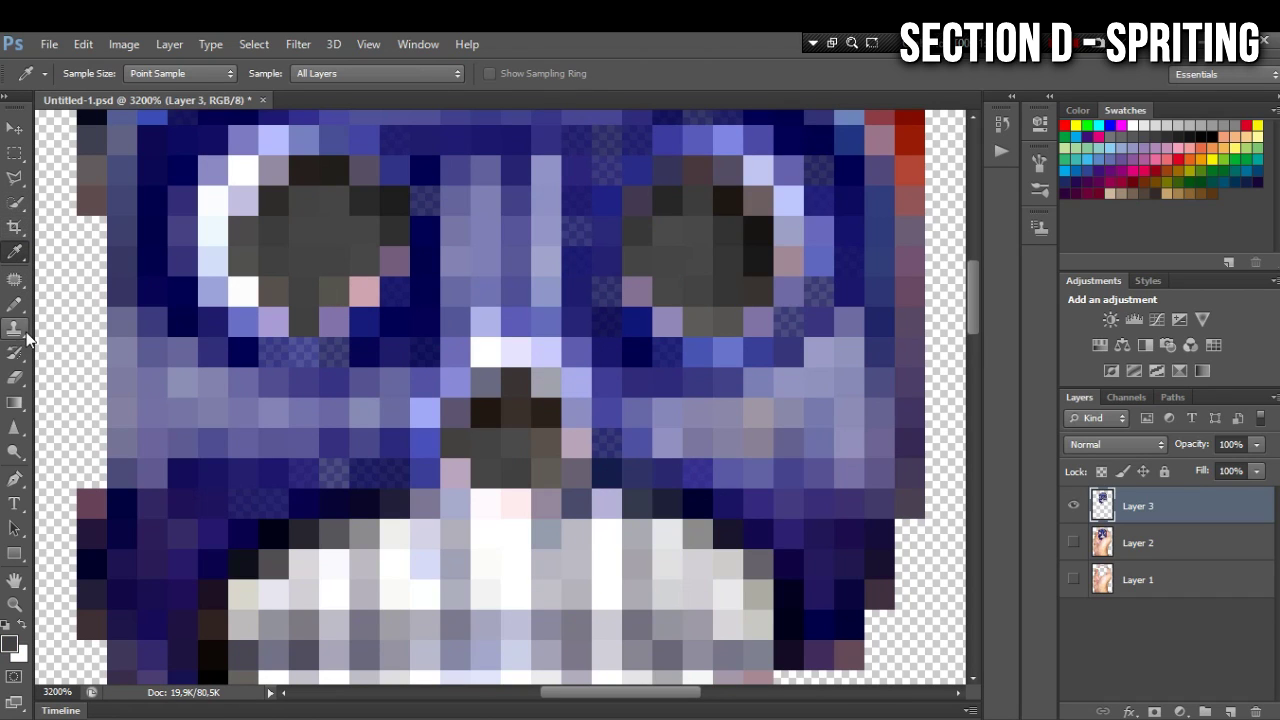
click(15, 303)
click(76, 76)
drag(48, 131, 26, 131)
click(389, 306)
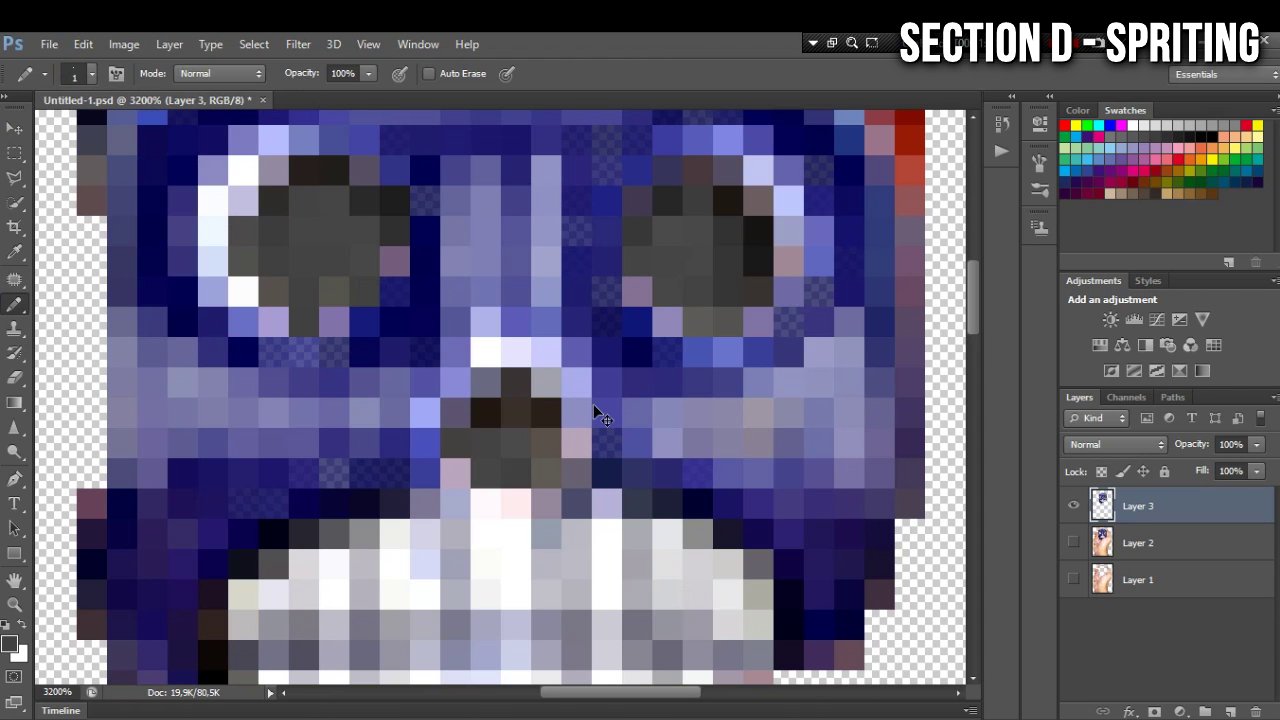
Hide Layer 3 and show only the hand on Layer 1.
key(ctrl+minus)
key(ctrl+minus)
key(ctrl+minus)
key(ctrl+minus)
key(ctrl+minus)
key(ctrl+minus)
key(ctrl+minus)
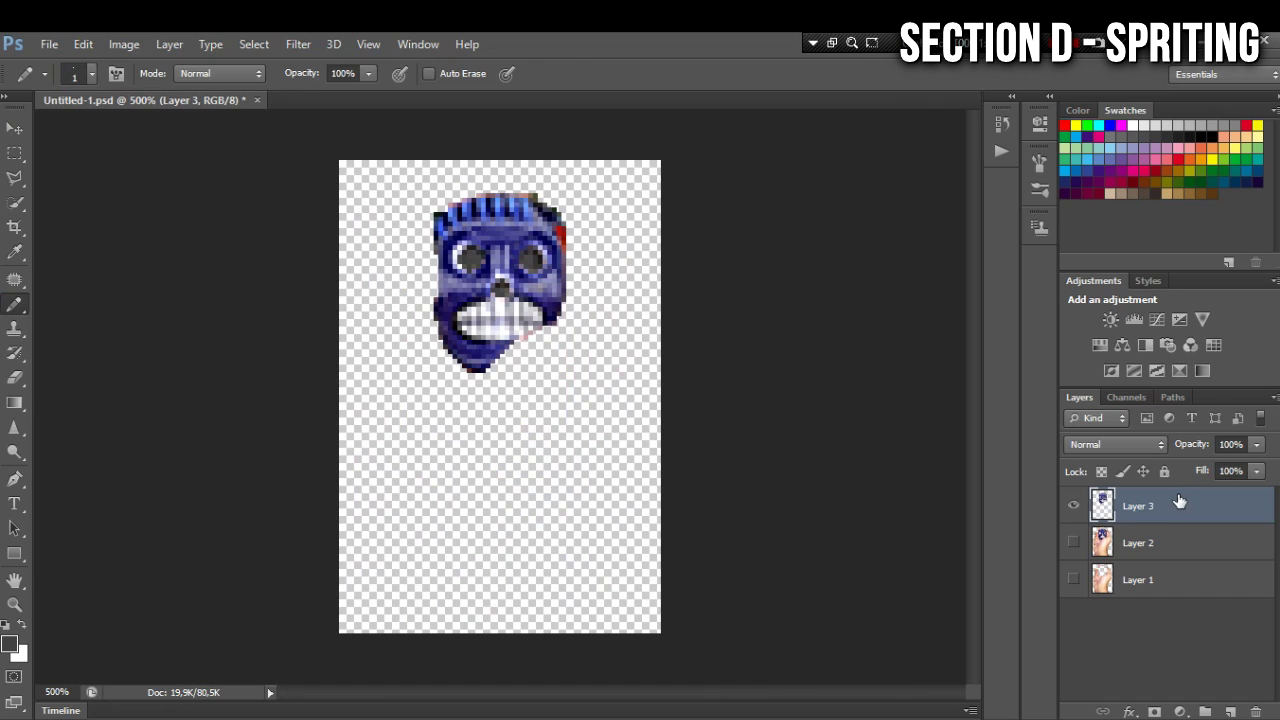
click(1073, 510)
click(1074, 580)
click(15, 152)
click(285, 289)
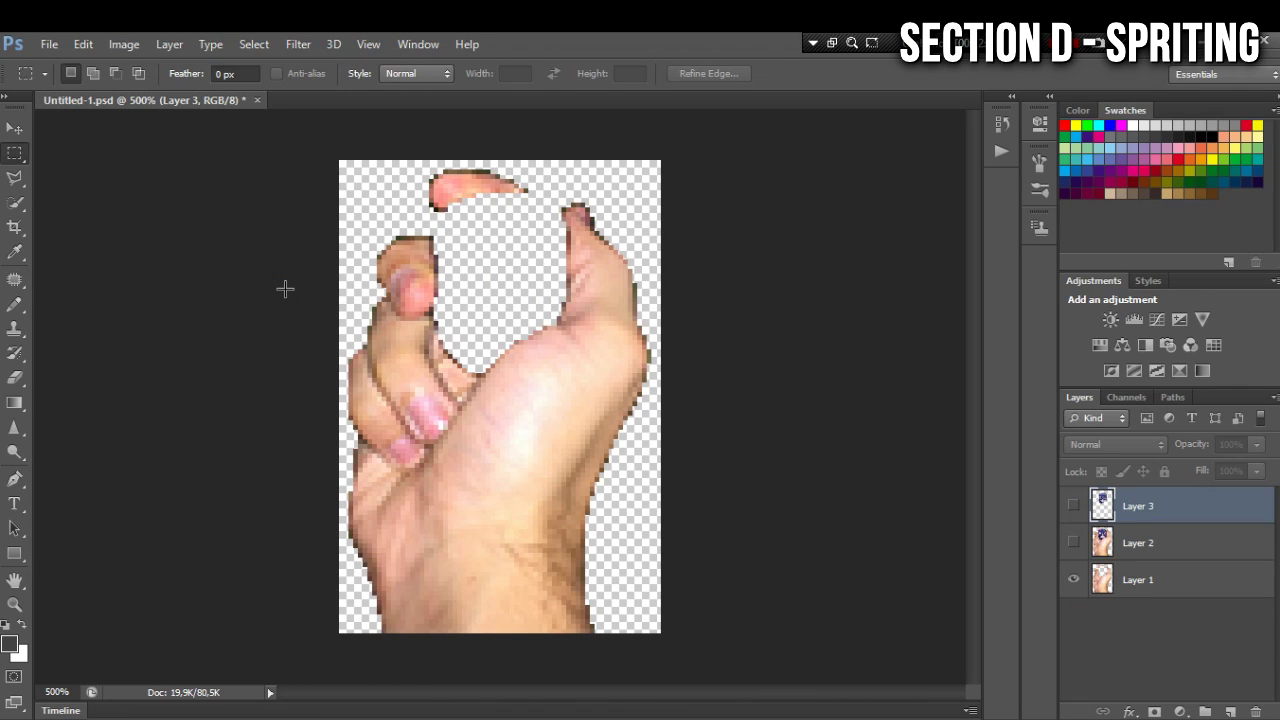
Switch to the info notes in Notepad and read the brightness, contrast and color balance values for the hands.
key(alt+Tab)
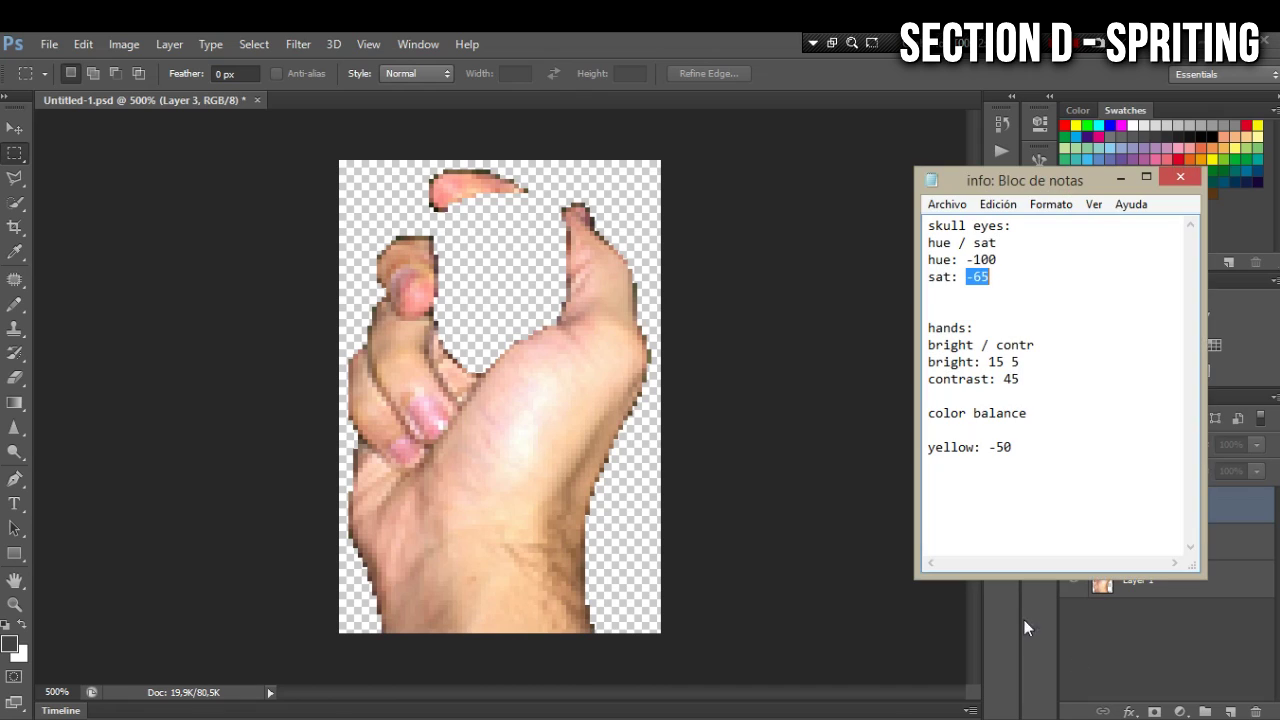
drag(1034, 374, 908, 363)
click(1057, 372)
click(1119, 178)
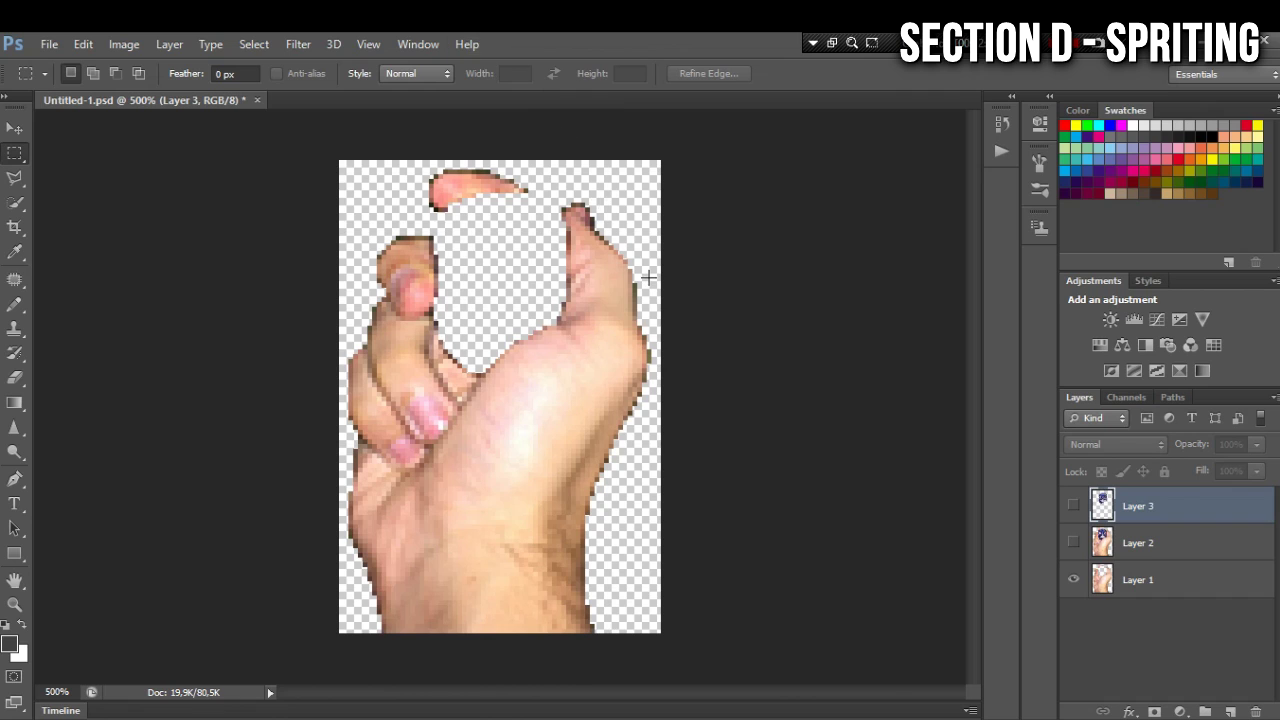
Create a new action named "Sexy Doom Hand" in the Default Actions set and start recording it.
click(425, 46)
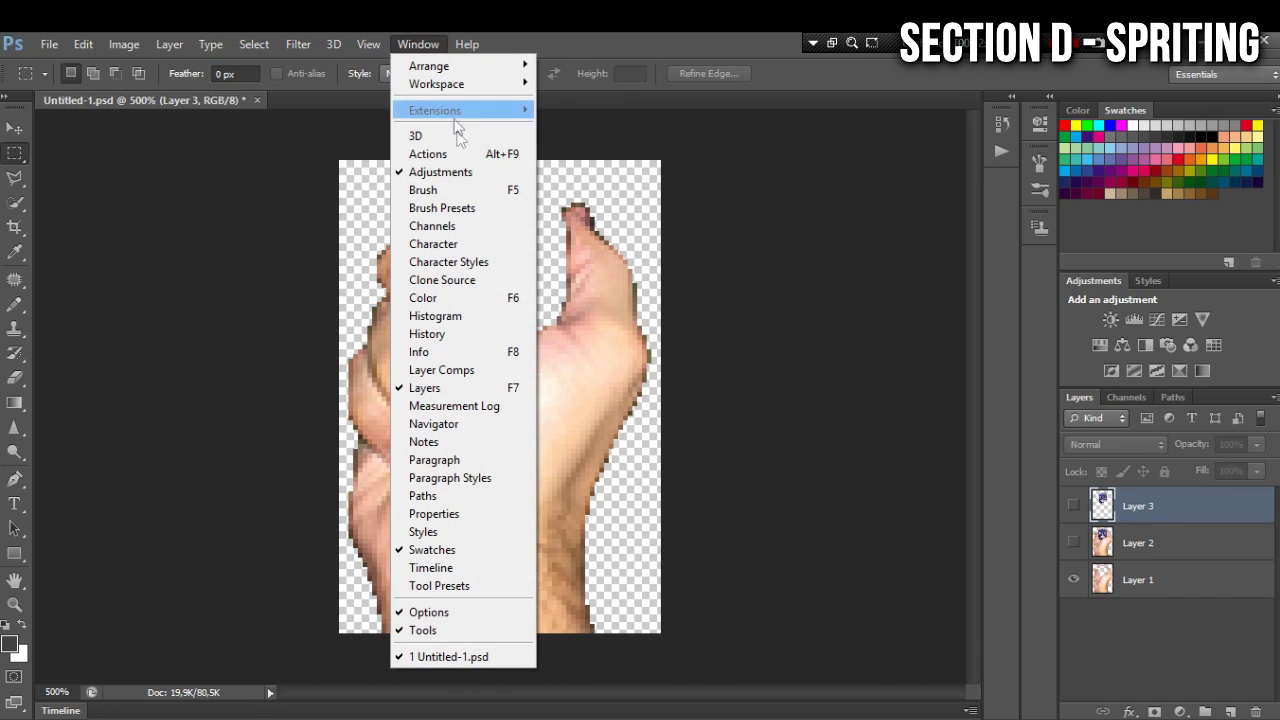
click(428, 154)
mouse_move(972, 224)
mouse_down()
mouse_move(974, 190)
mouse_move(975, 242)
mouse_up()
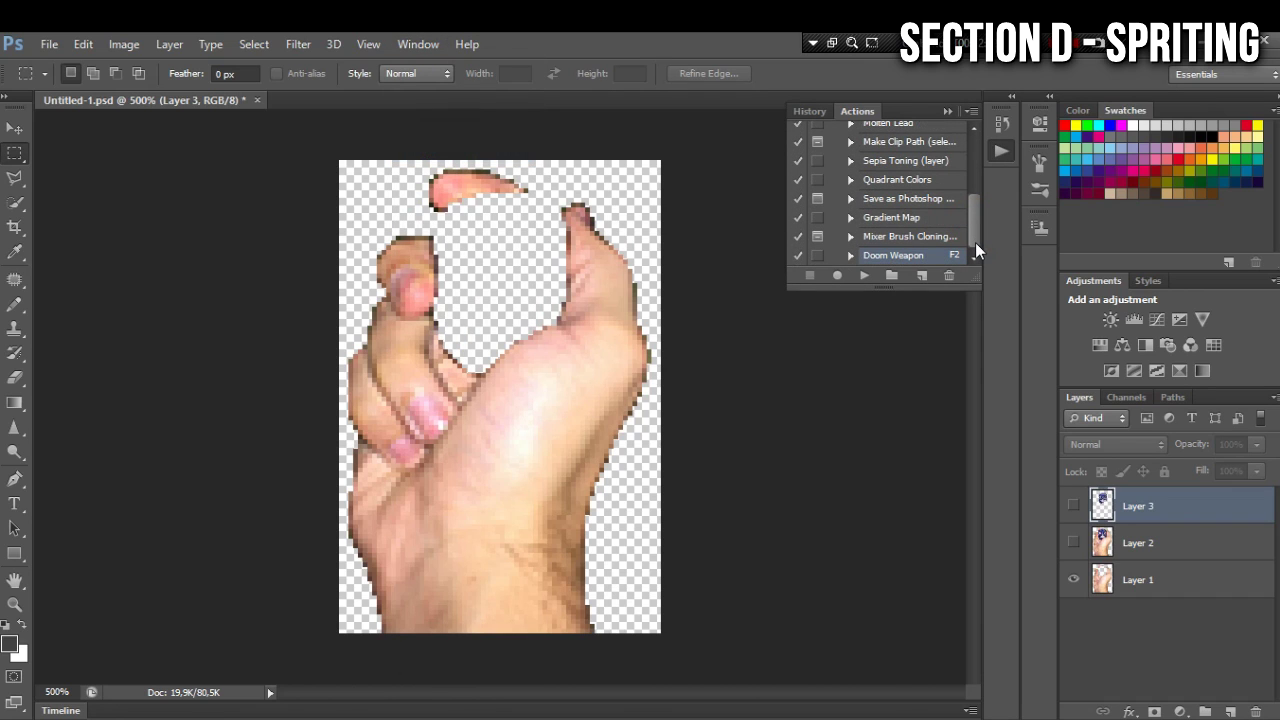
click(922, 278)
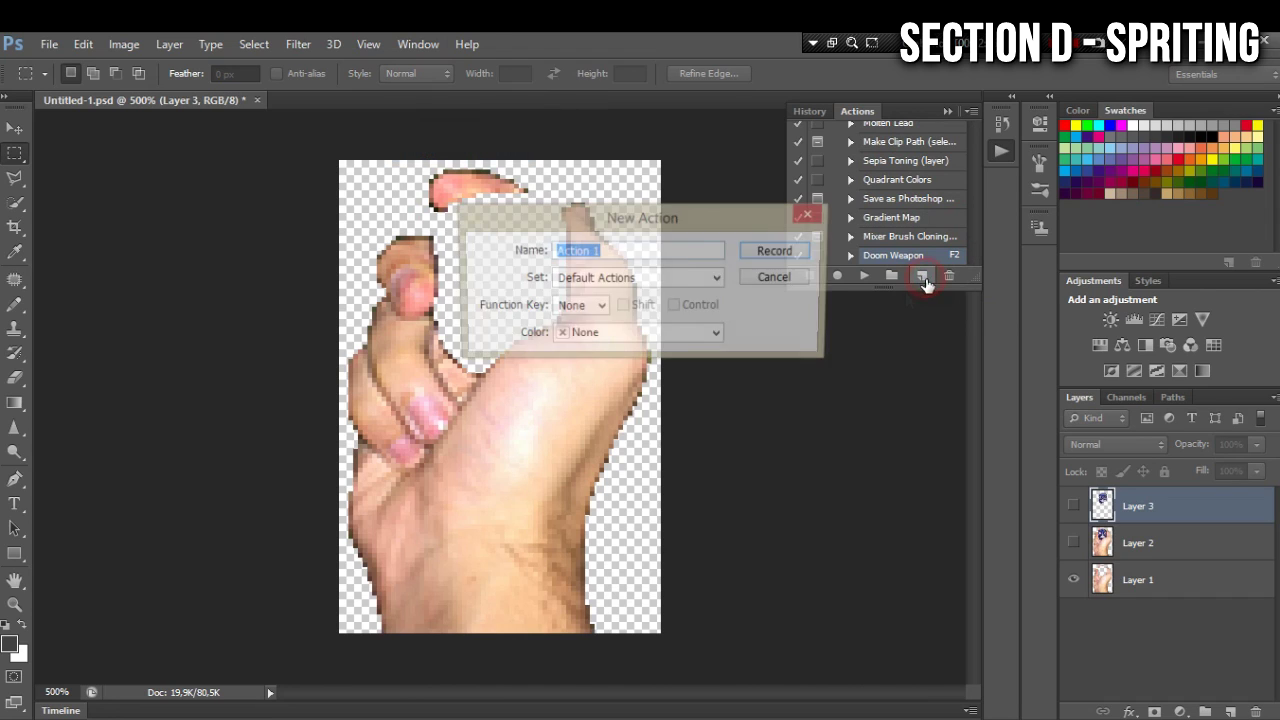
text(S)
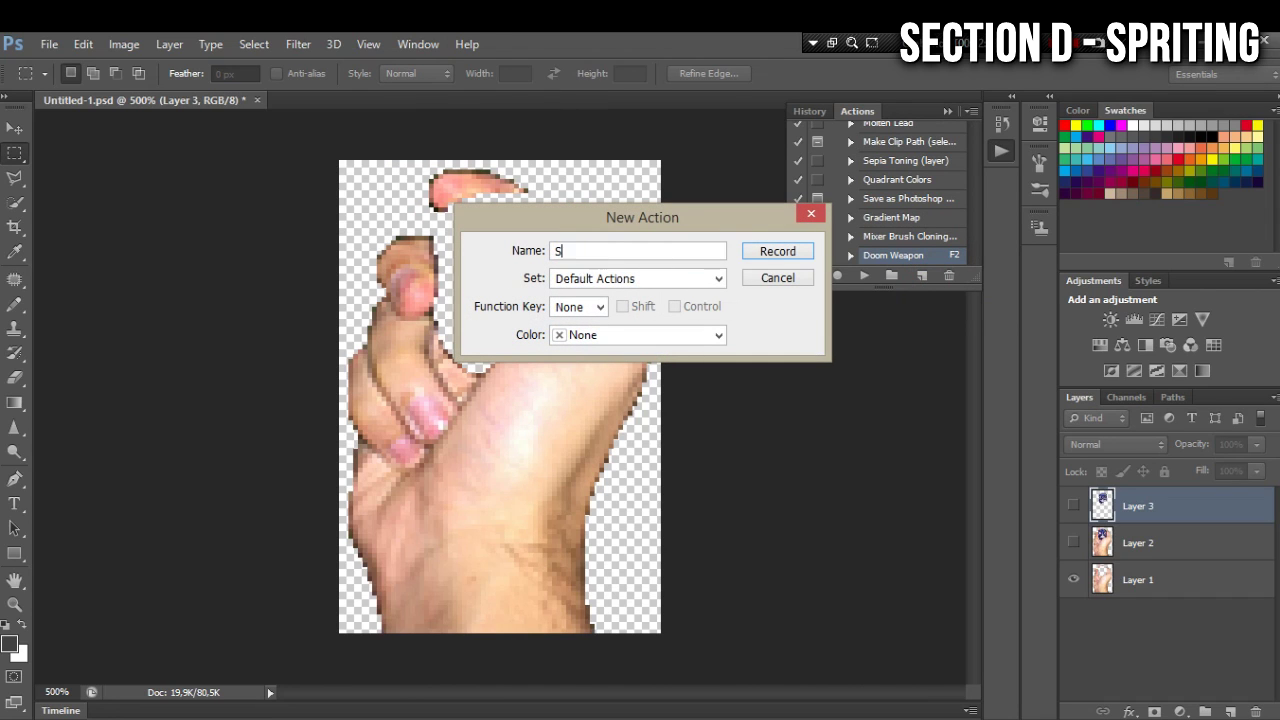
text(exy Doom Hand)
click(778, 252)
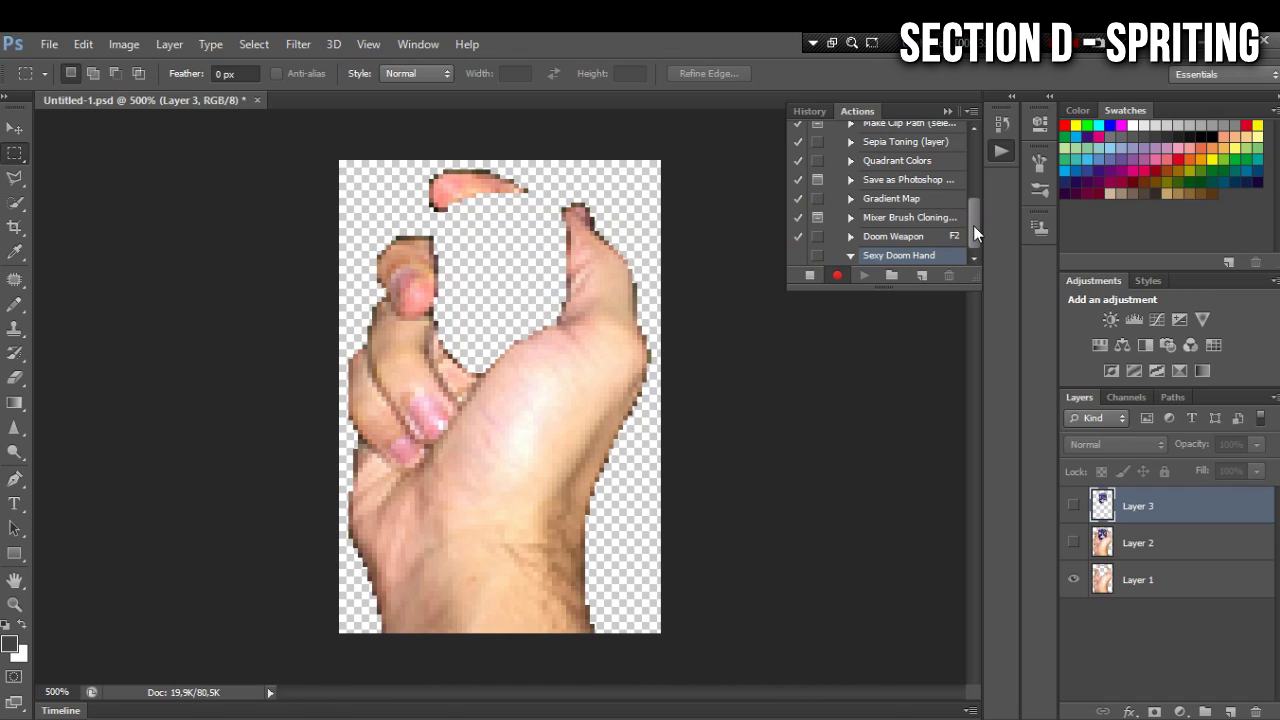
Put the Notepad notes away and select Layer 1 as the layer for the recorded hand adjustments.
key(alt+Tab)
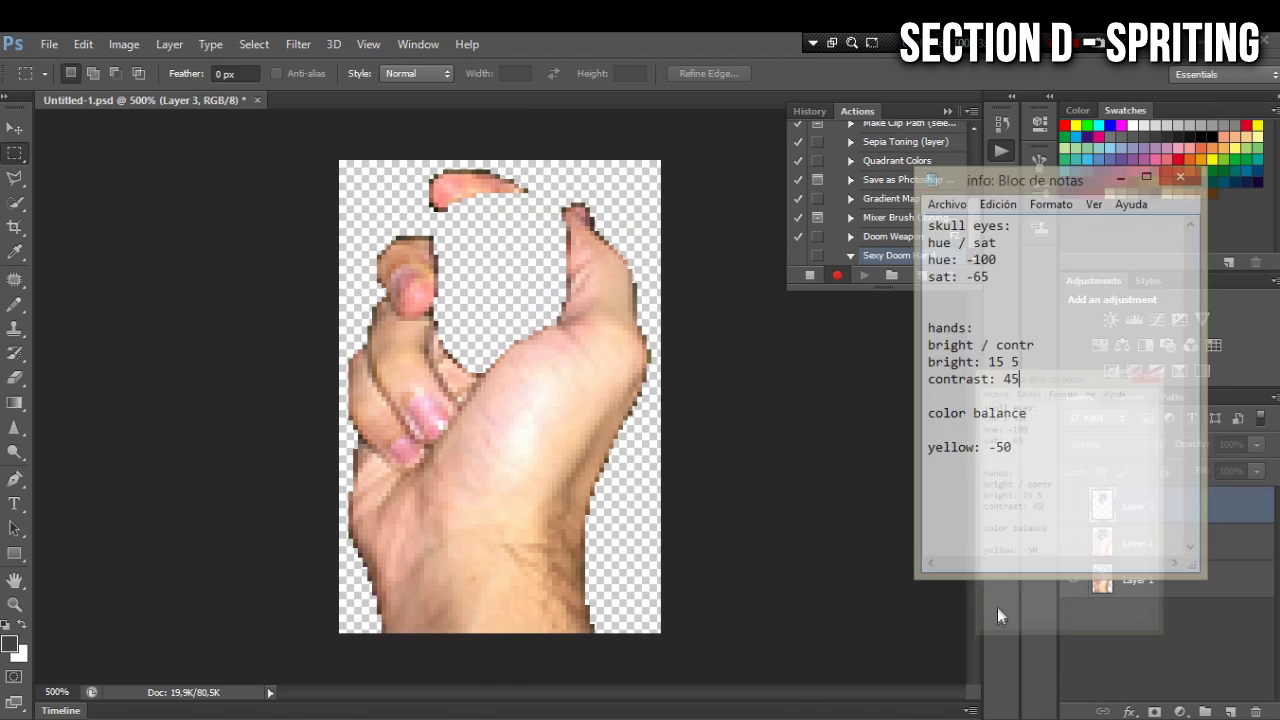
click(1121, 179)
click(124, 44)
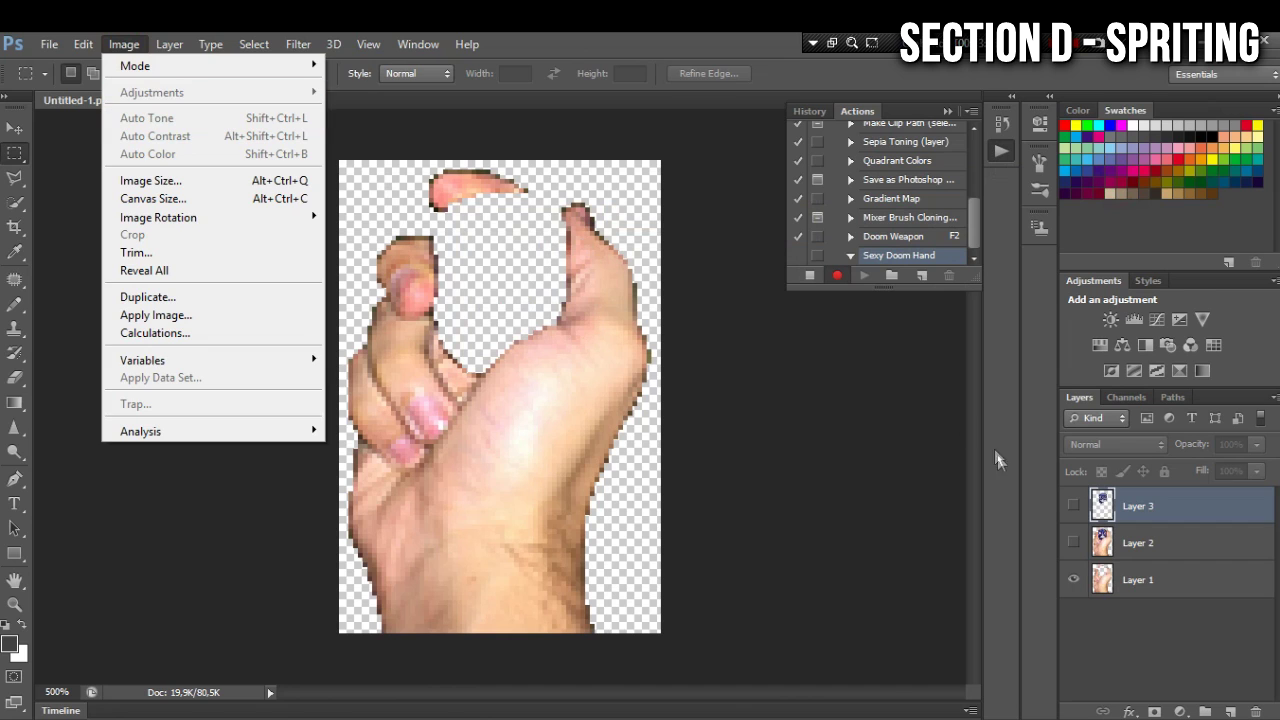
click(1142, 584)
Start a Brightness/Contrast adjustment on Layer 1 with brightness 5 and recheck the contrast value in the Notepad notes.
click(124, 44)
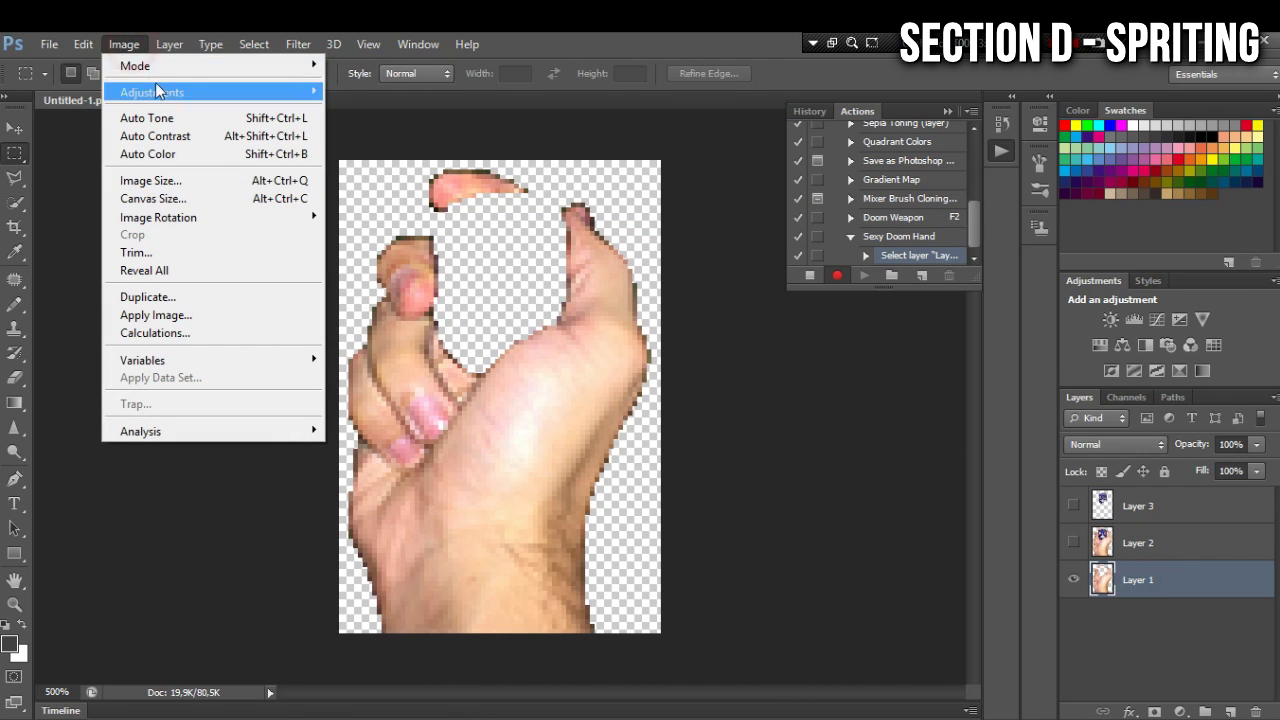
mouse_move(176, 94)
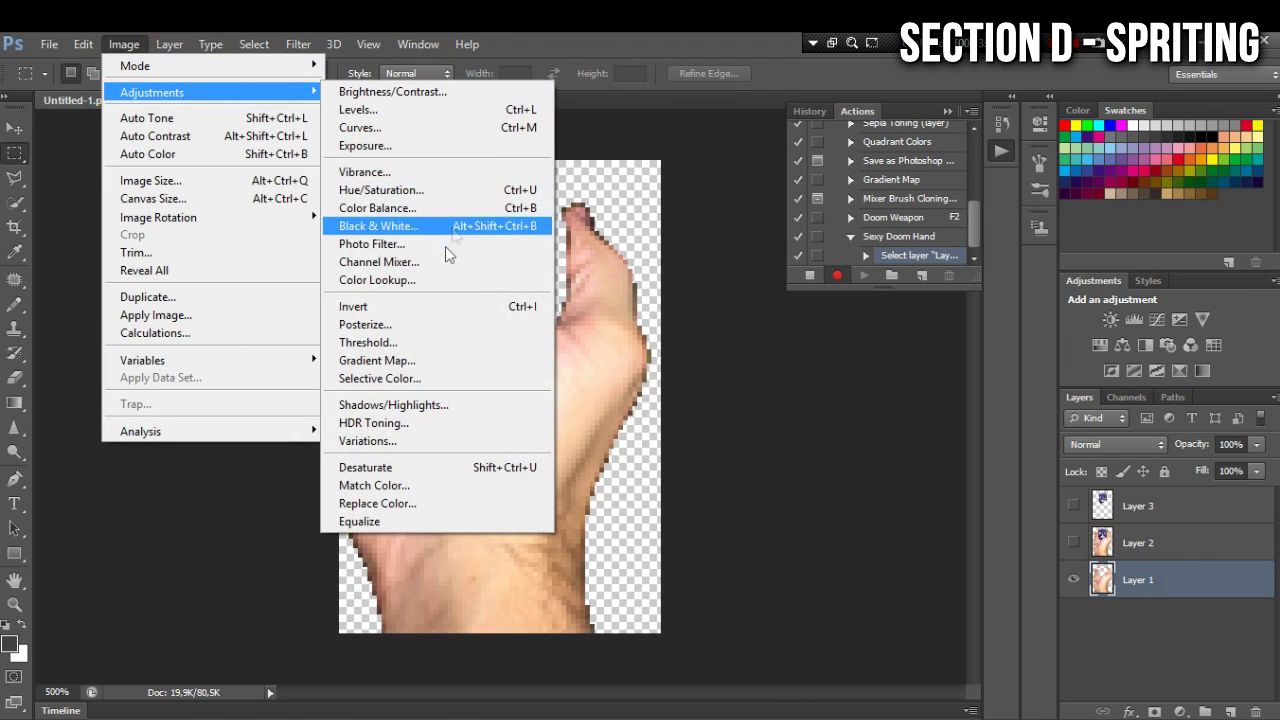
click(440, 93)
text(5)
double_click(938, 394)
key(alt+Tab)
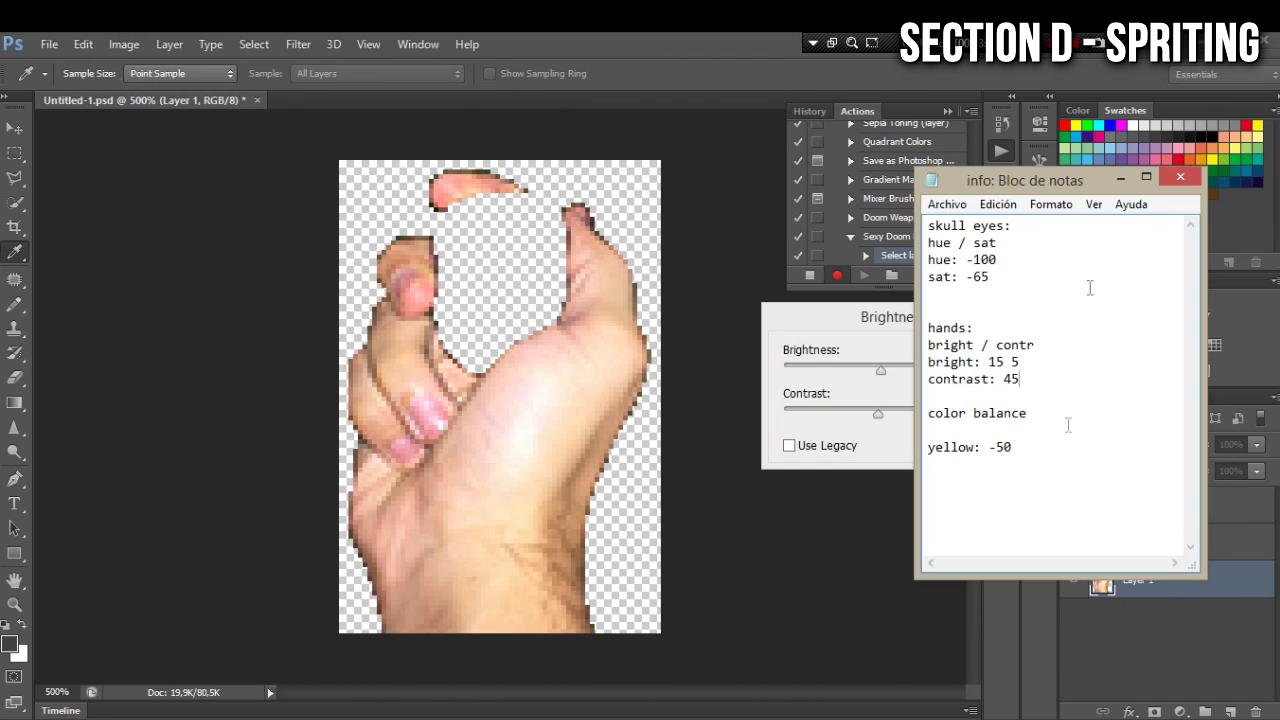
click(1120, 178)
Enable Use Legacy for the Brightness/Contrast adjustment and apply it with contrast 45 and brightness 5.
text(45)
click(789, 445)
double_click(943, 394)
text(45)
double_click(945, 350)
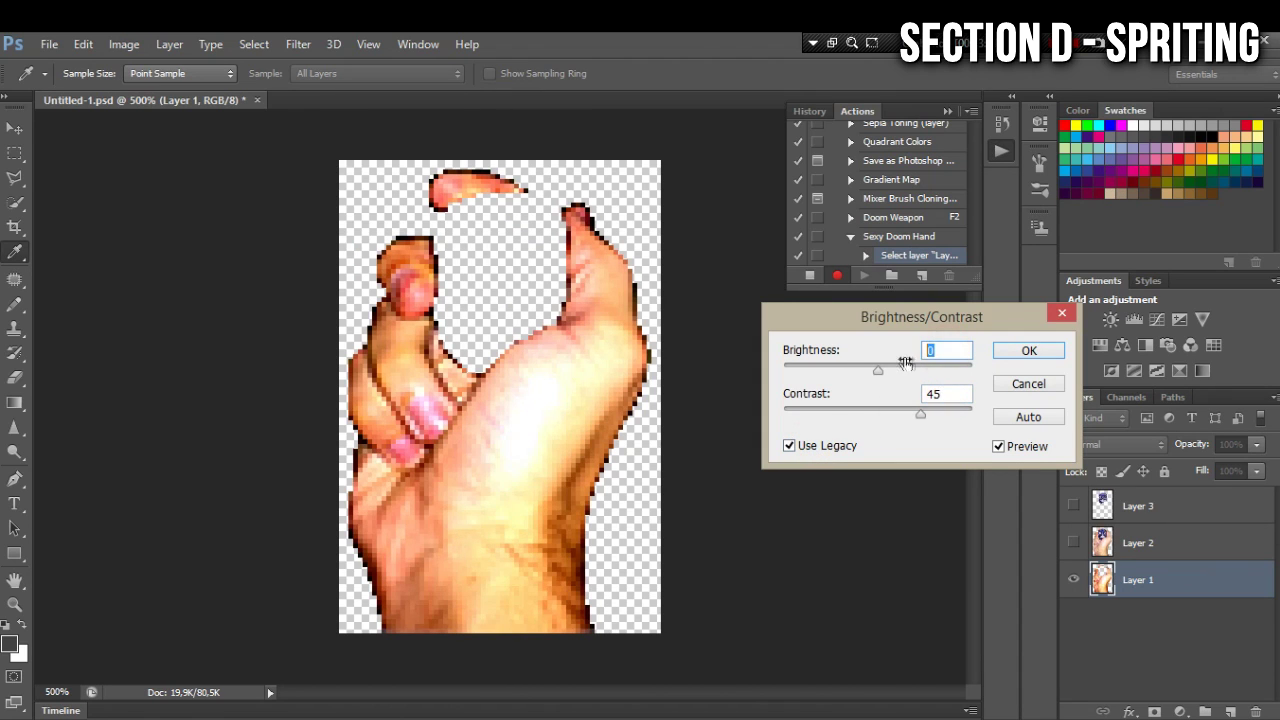
text(5)
click(957, 394)
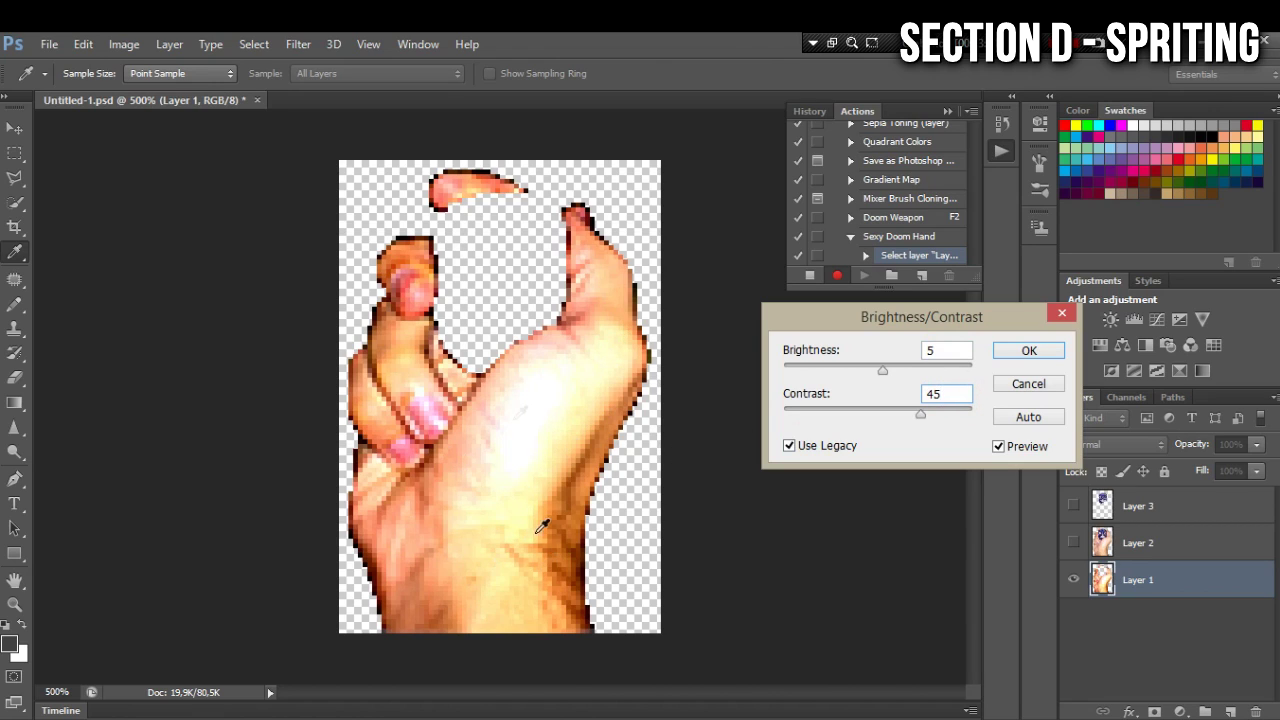
click(1030, 351)
key(m)
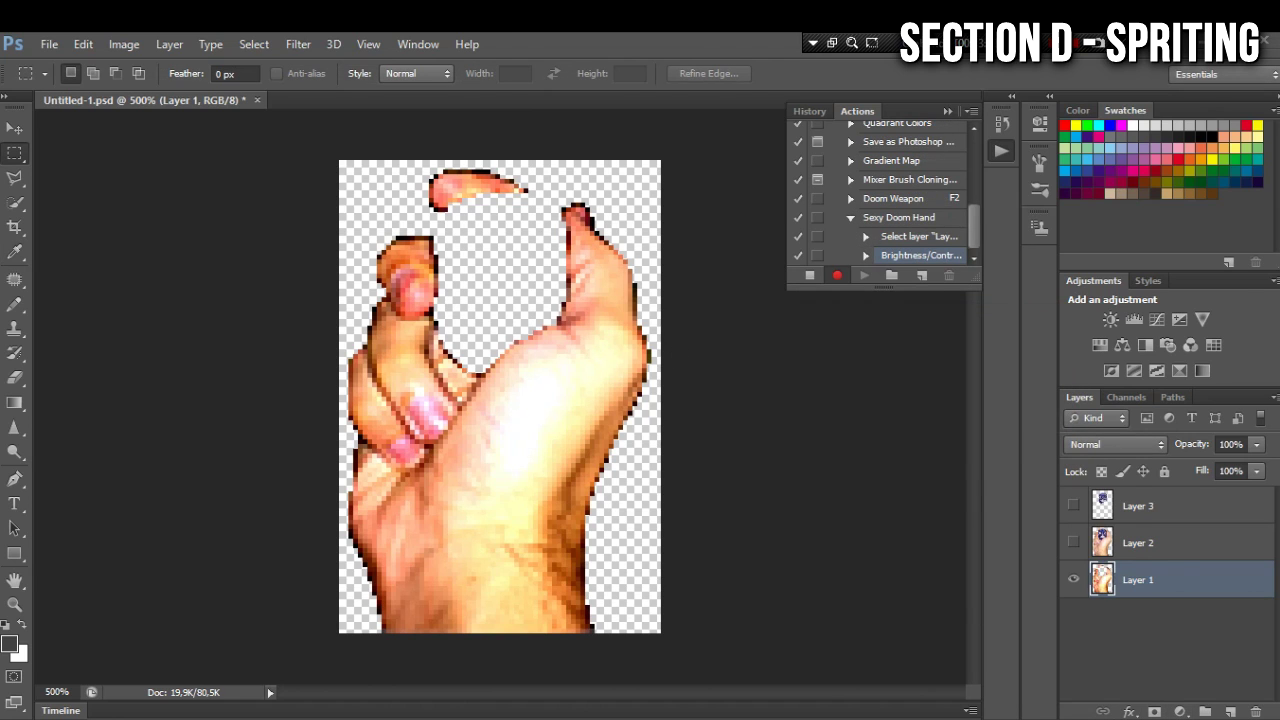
Check the color balance entry in the notes and apply Color Balance to Layer 1 with the yellow–blue level at -50.
click(1073, 712)
drag(1017, 450, 905, 414)
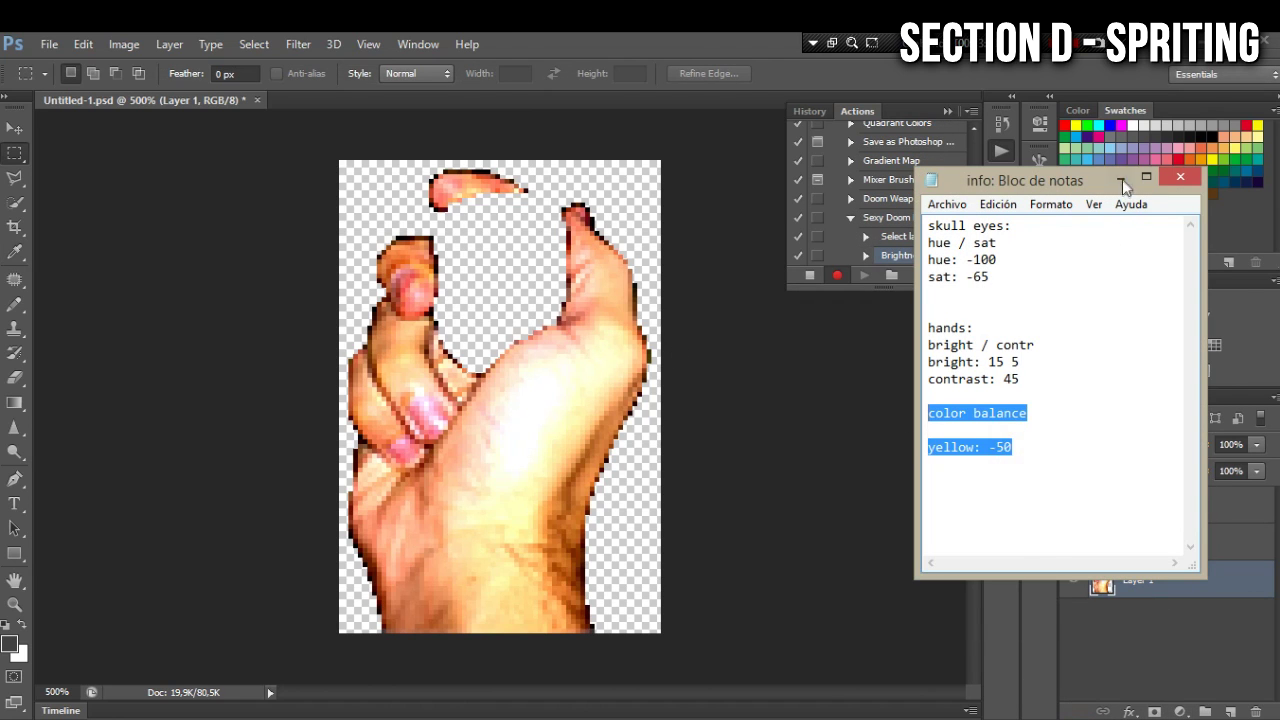
click(1121, 180)
click(124, 44)
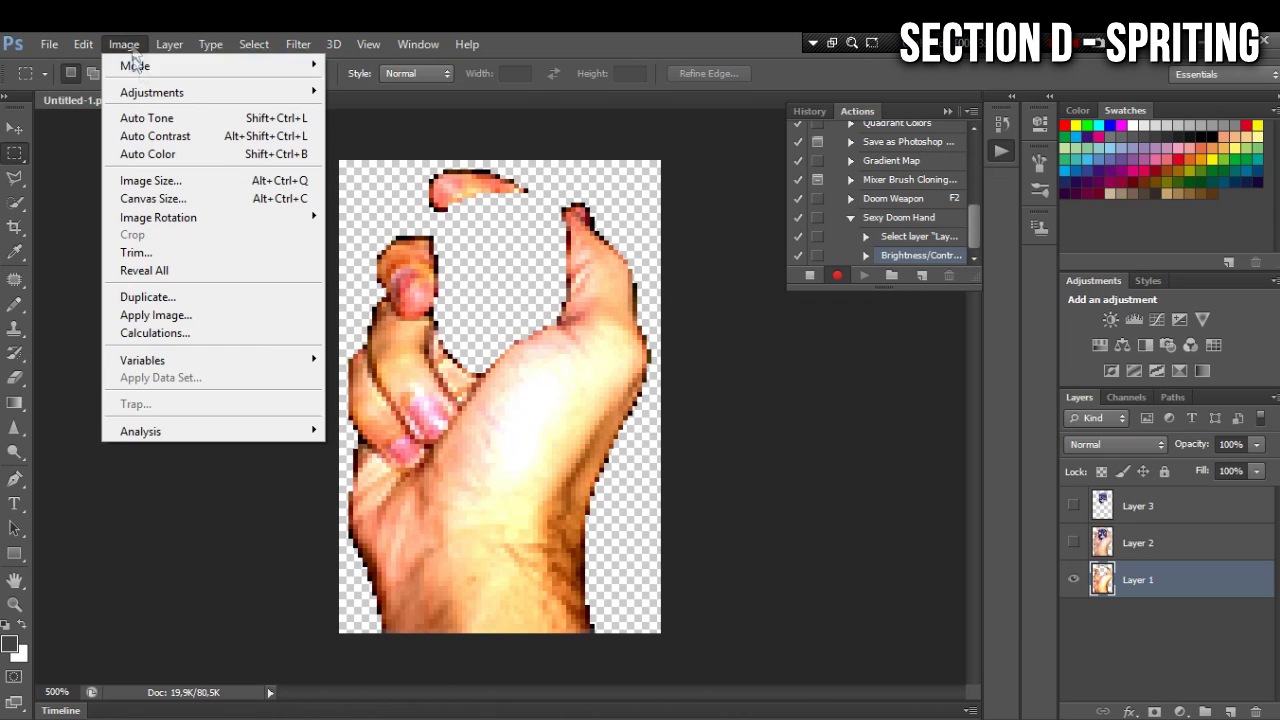
mouse_move(160, 92)
click(407, 207)
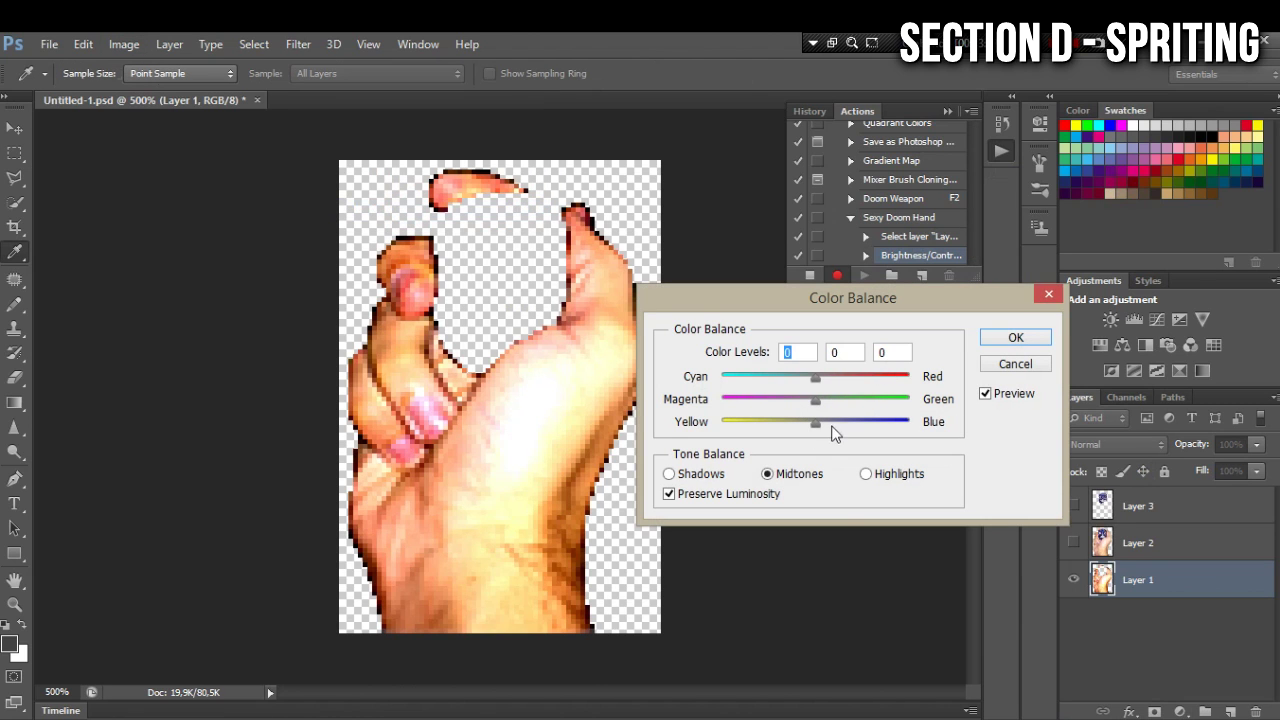
drag(815, 424, 794, 424)
text(-50)
click(895, 352)
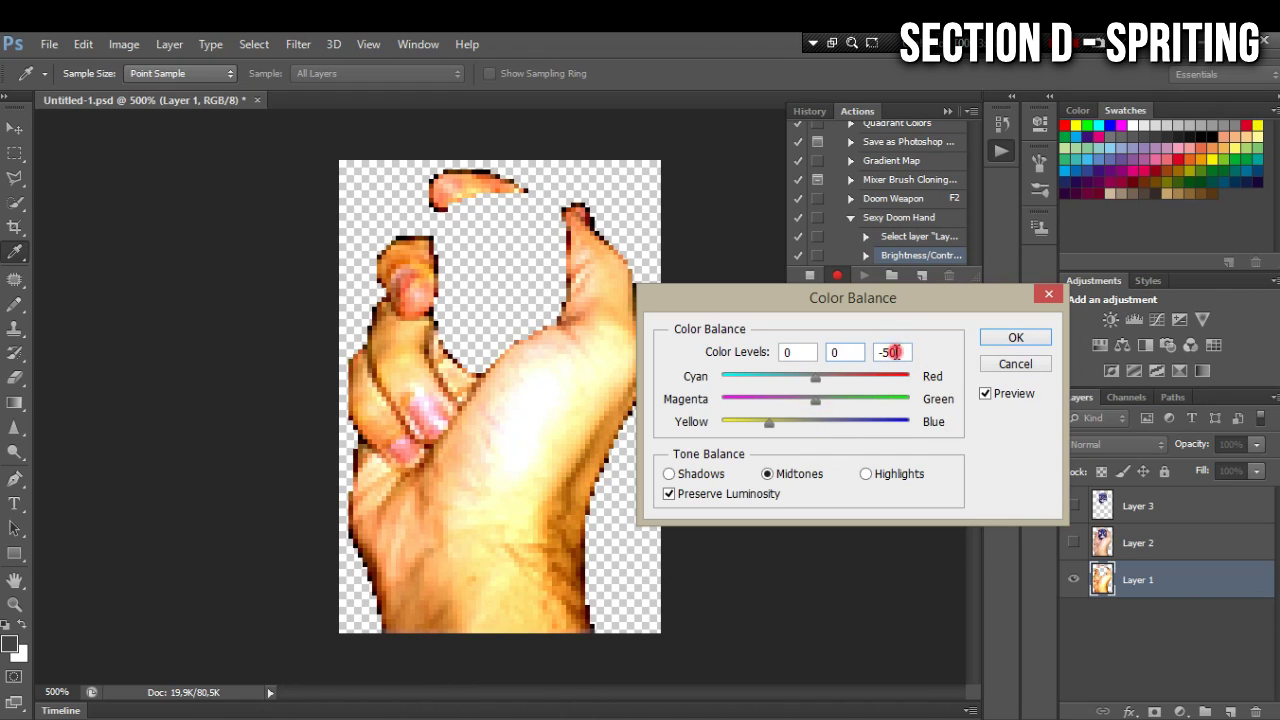
click(1030, 338)
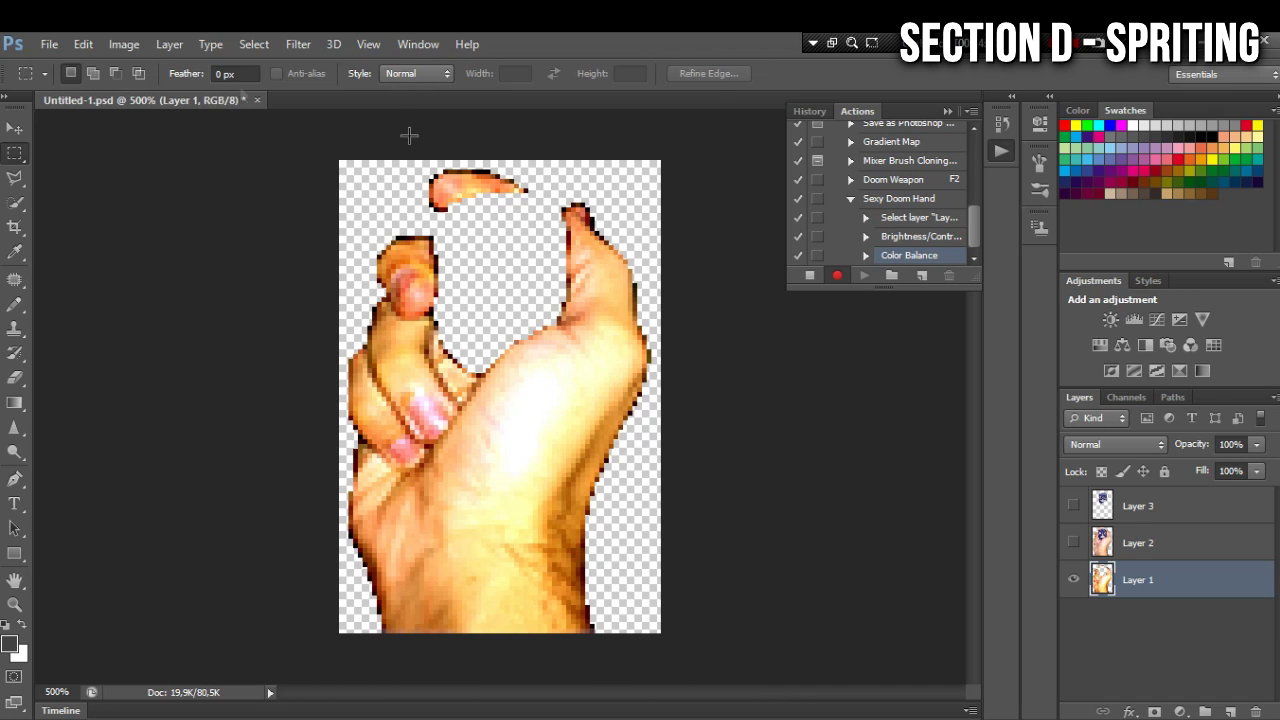
Start converting the image to Indexed Color, merging the visible layers and discarding the hidden ones.
click(140, 48)
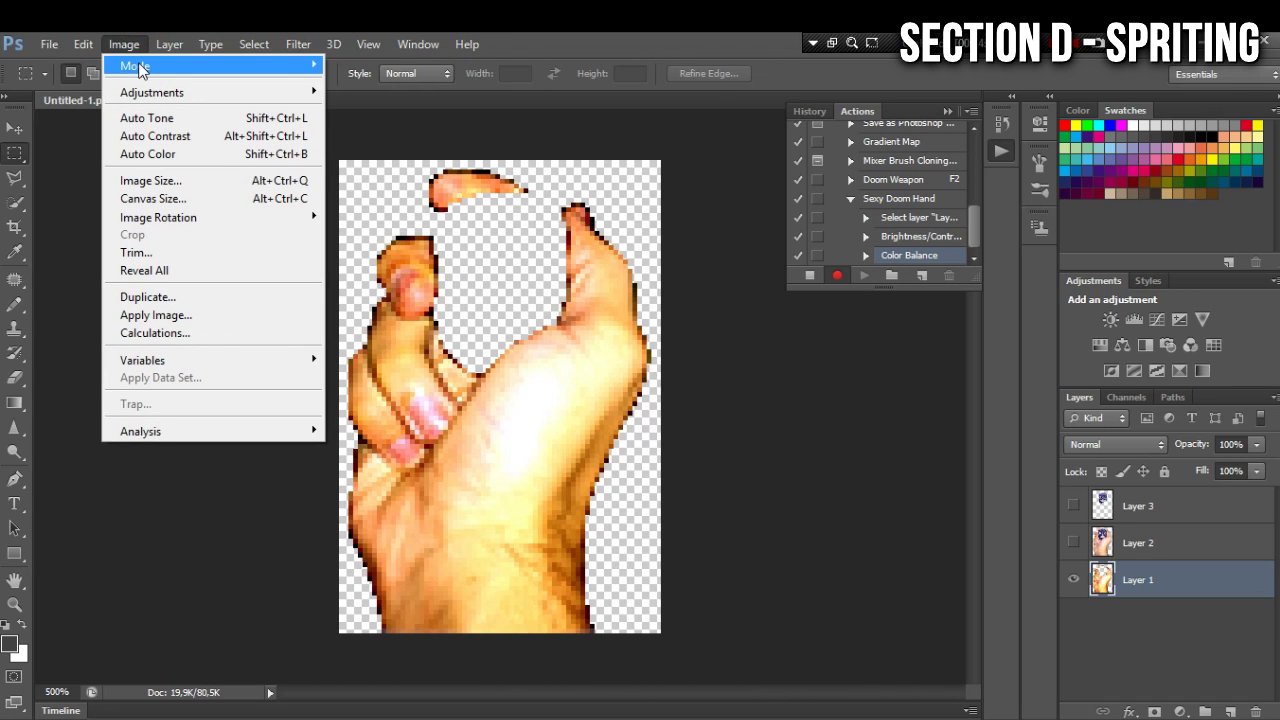
mouse_move(155, 68)
click(389, 121)
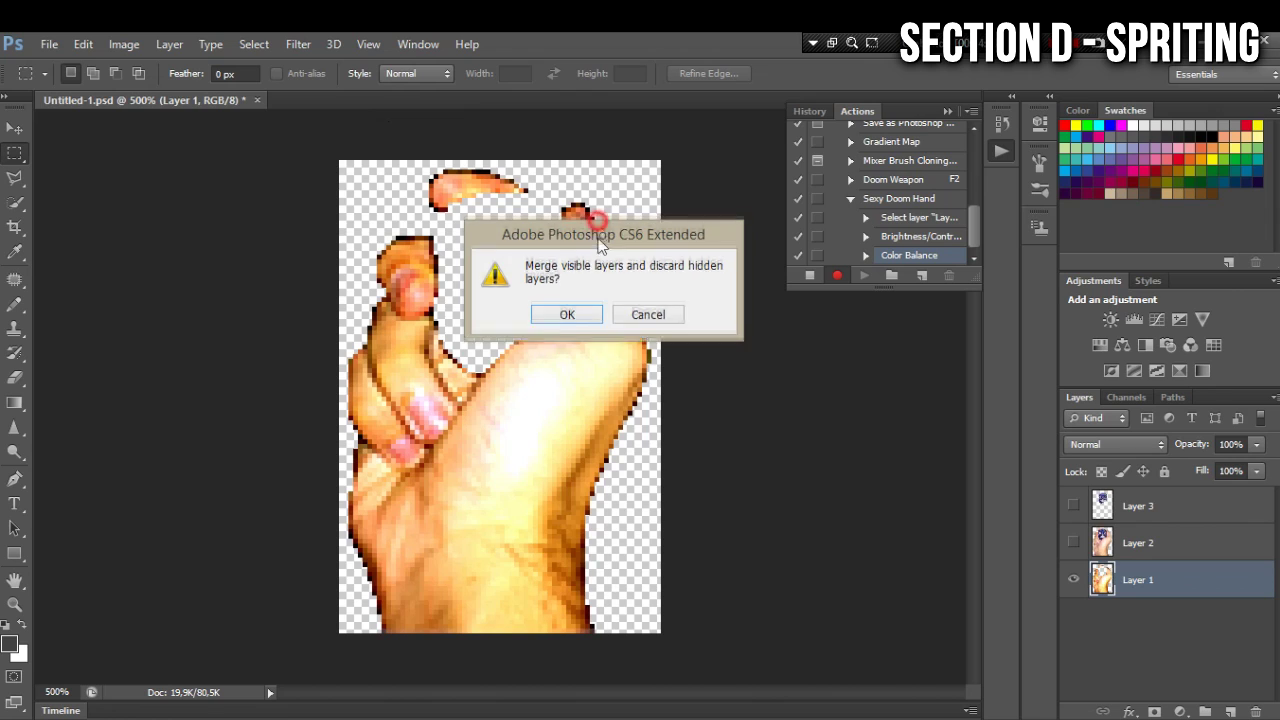
drag(600, 236, 603, 277)
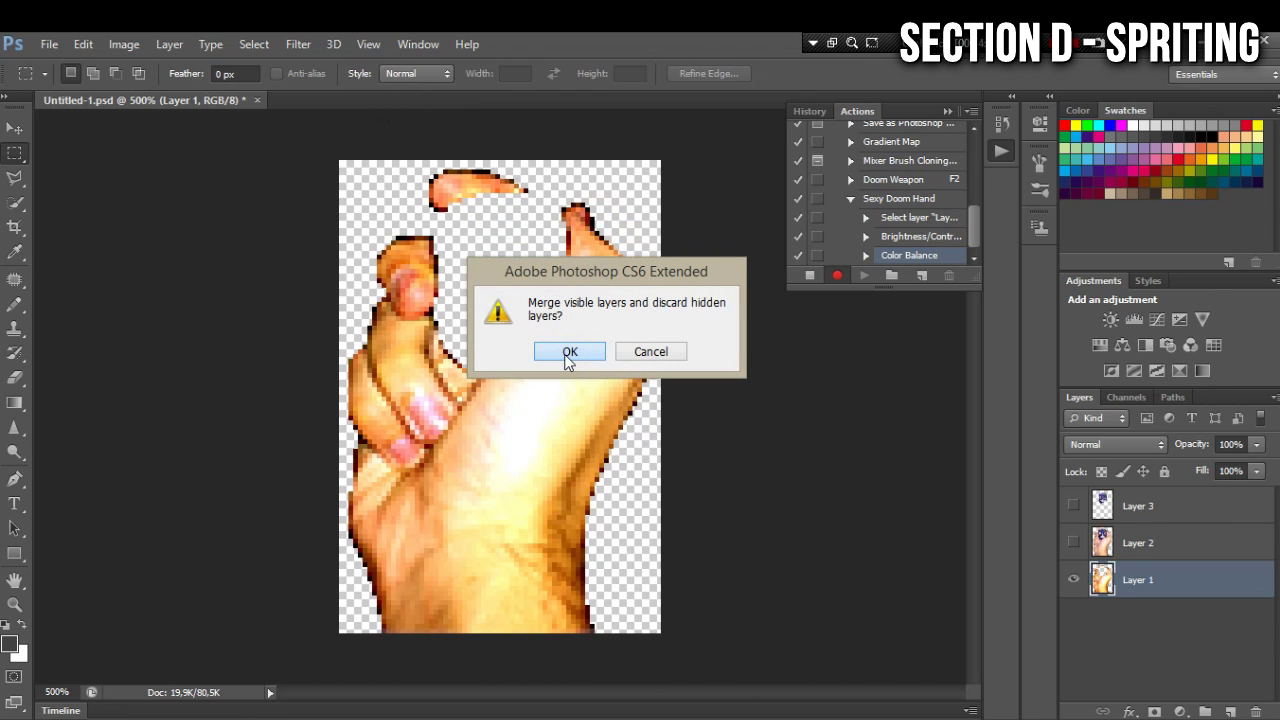
click(568, 358)
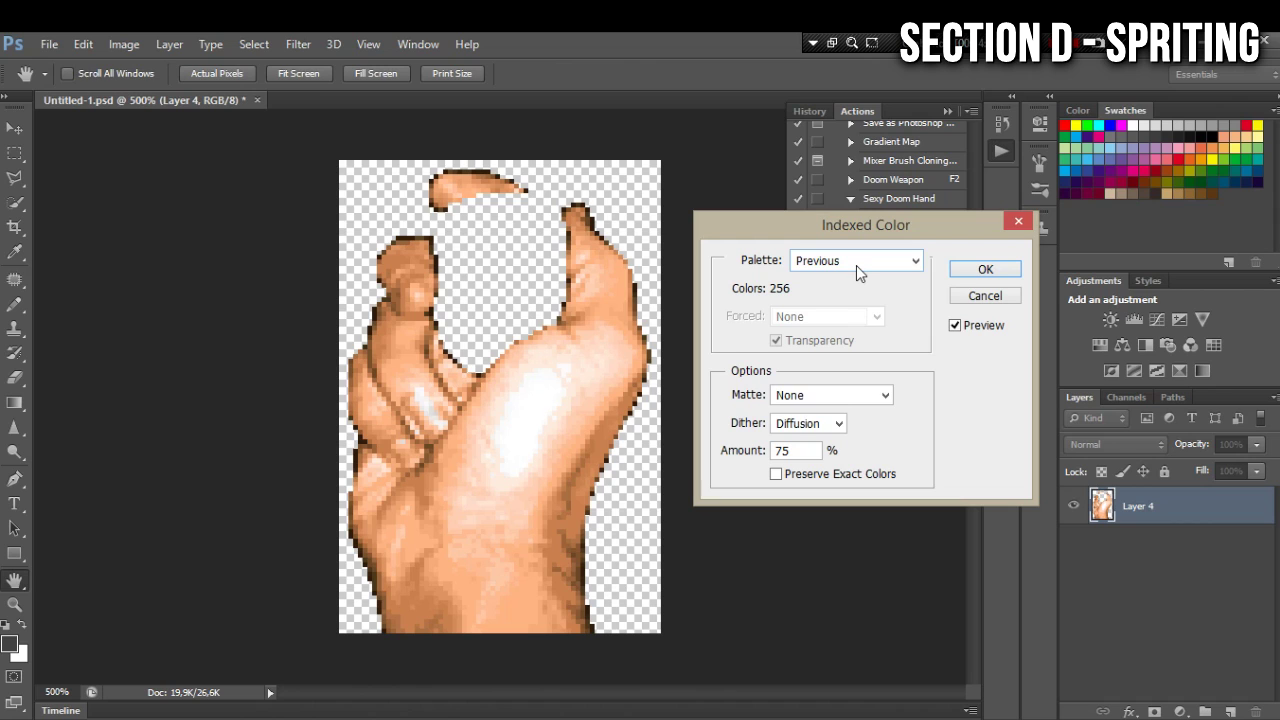
Load "DoomHands Palette (Photoshop).act" as the custom color table and apply the Indexed Color conversion.
click(856, 262)
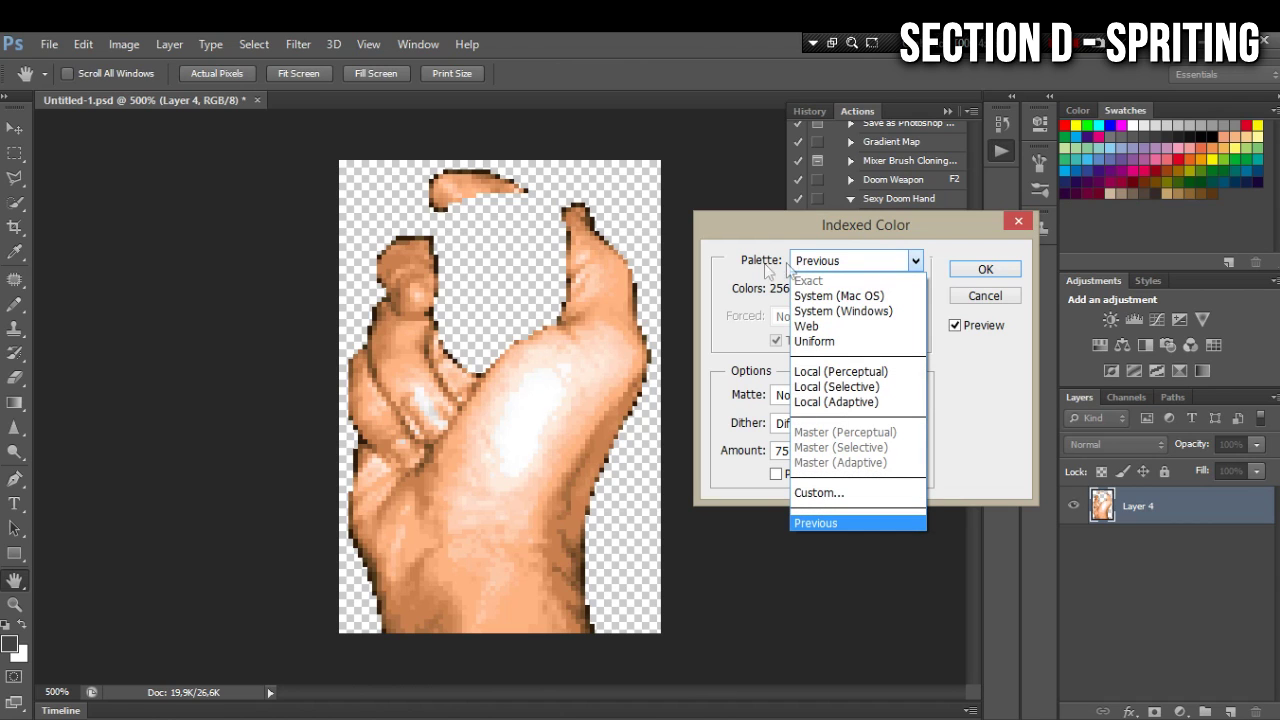
click(860, 492)
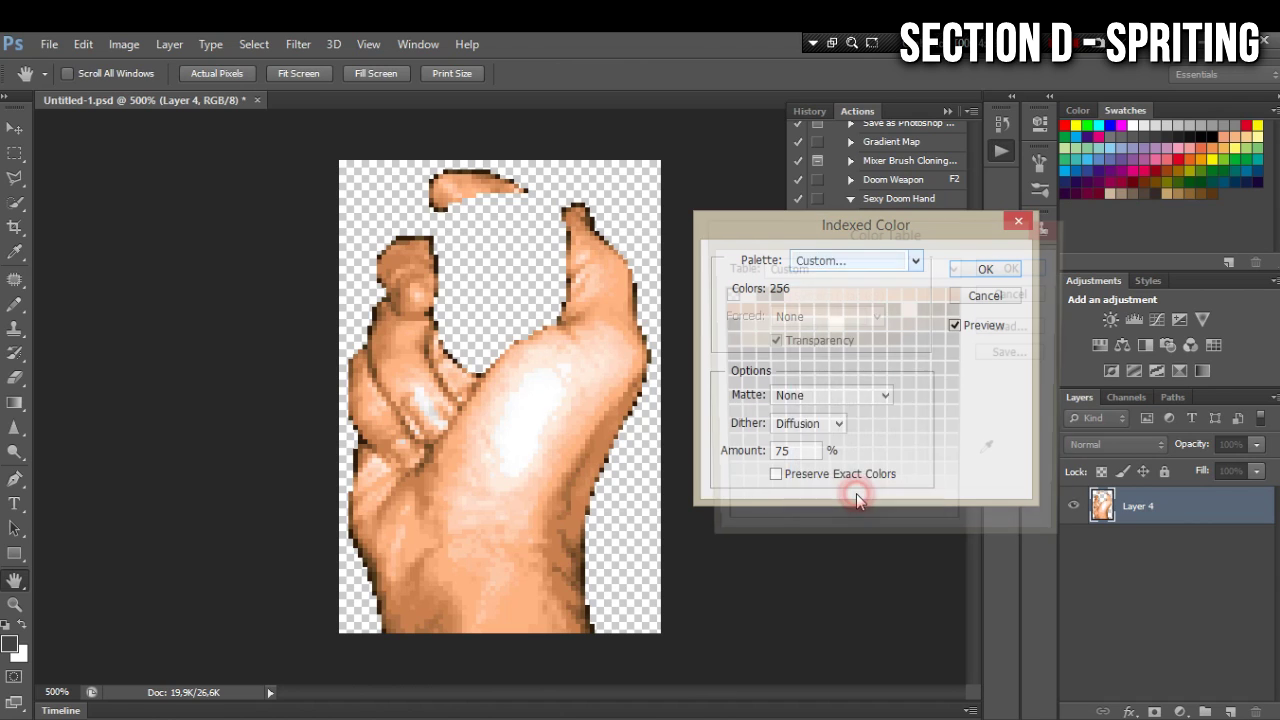
click(1014, 328)
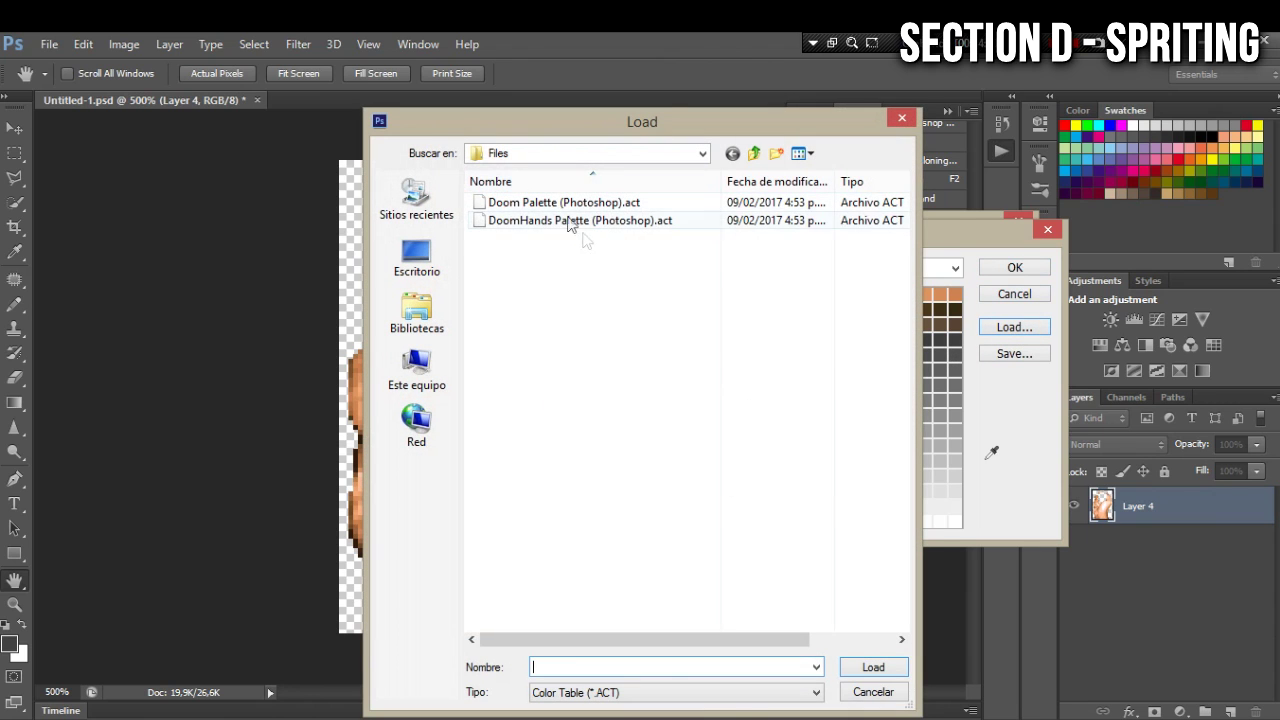
click(567, 222)
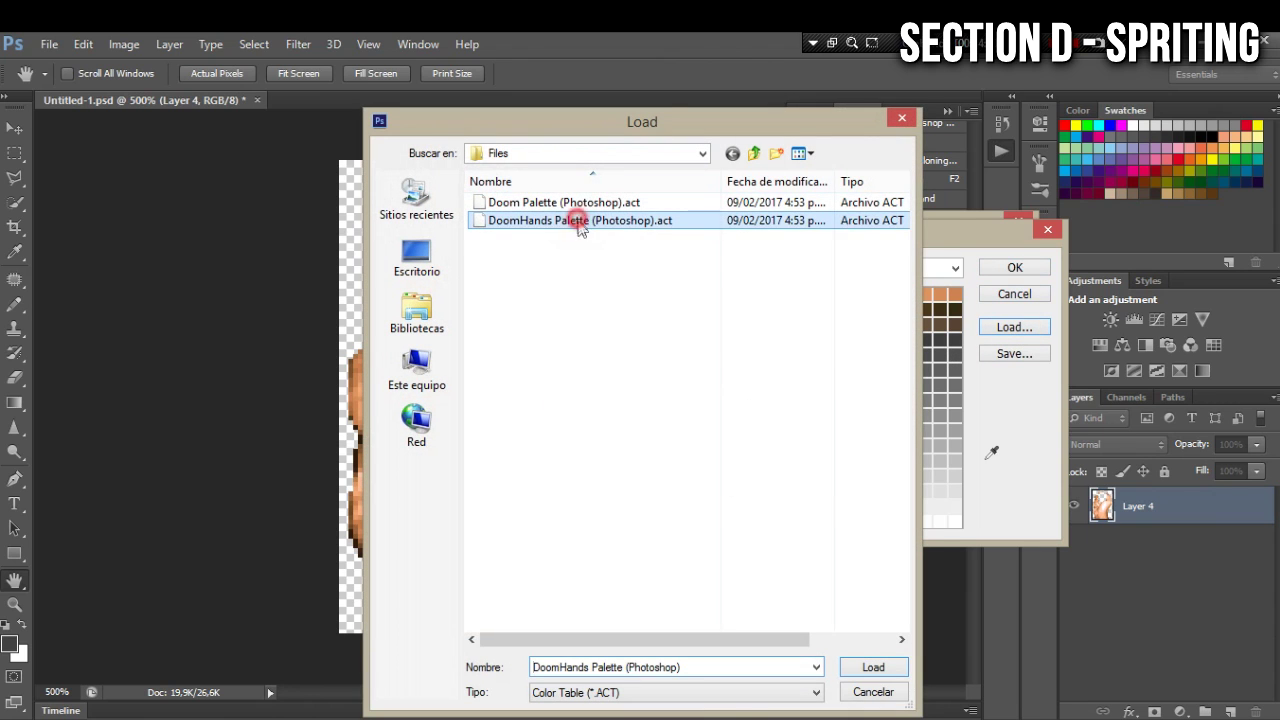
click(884, 670)
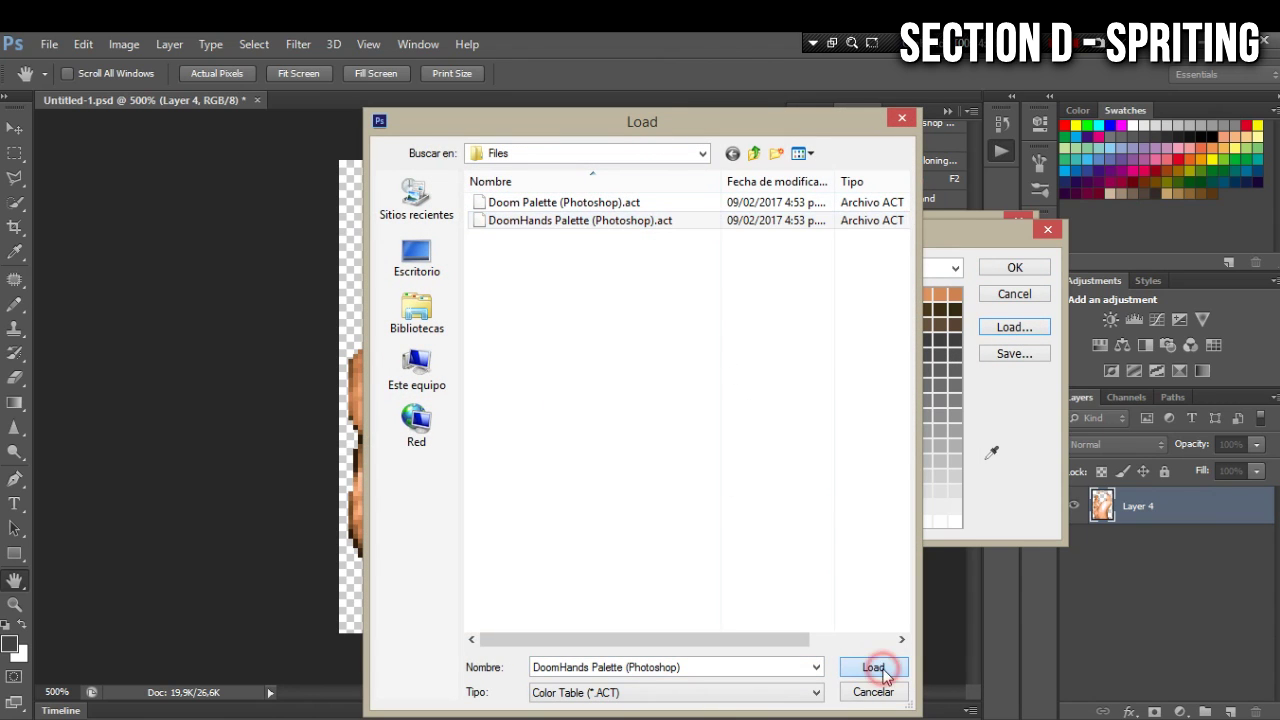
click(1014, 267)
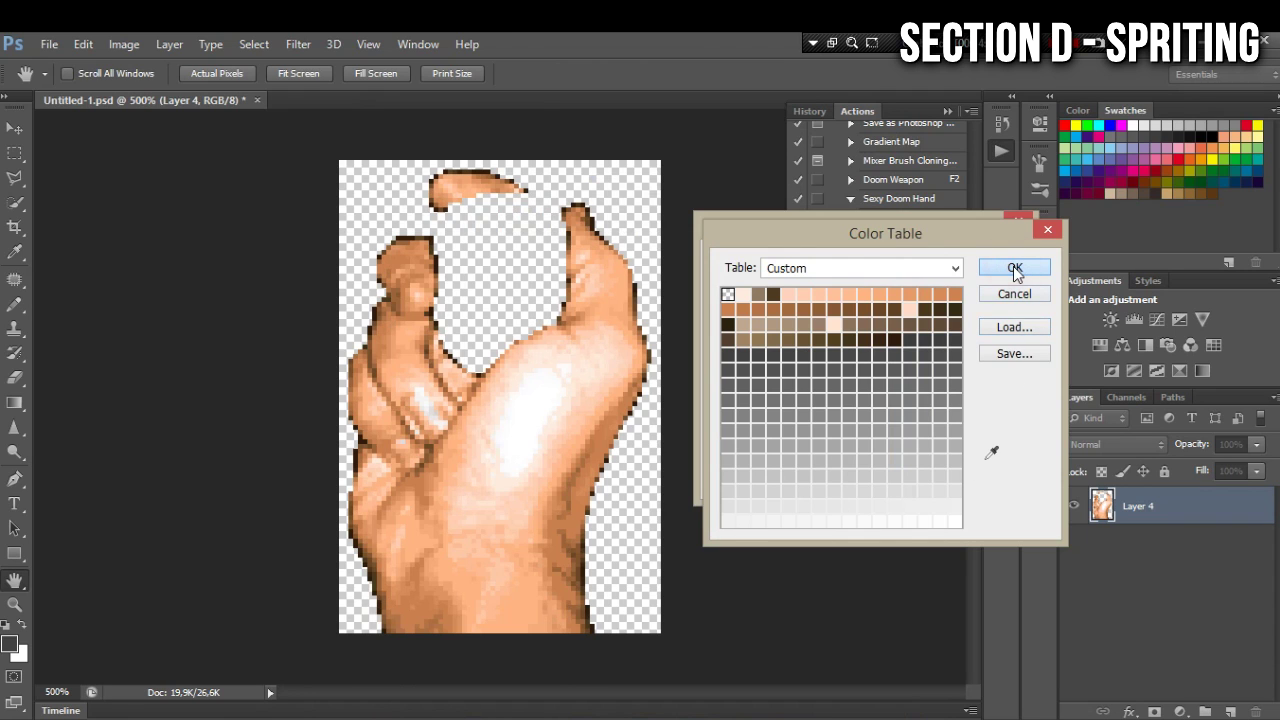
click(985, 269)
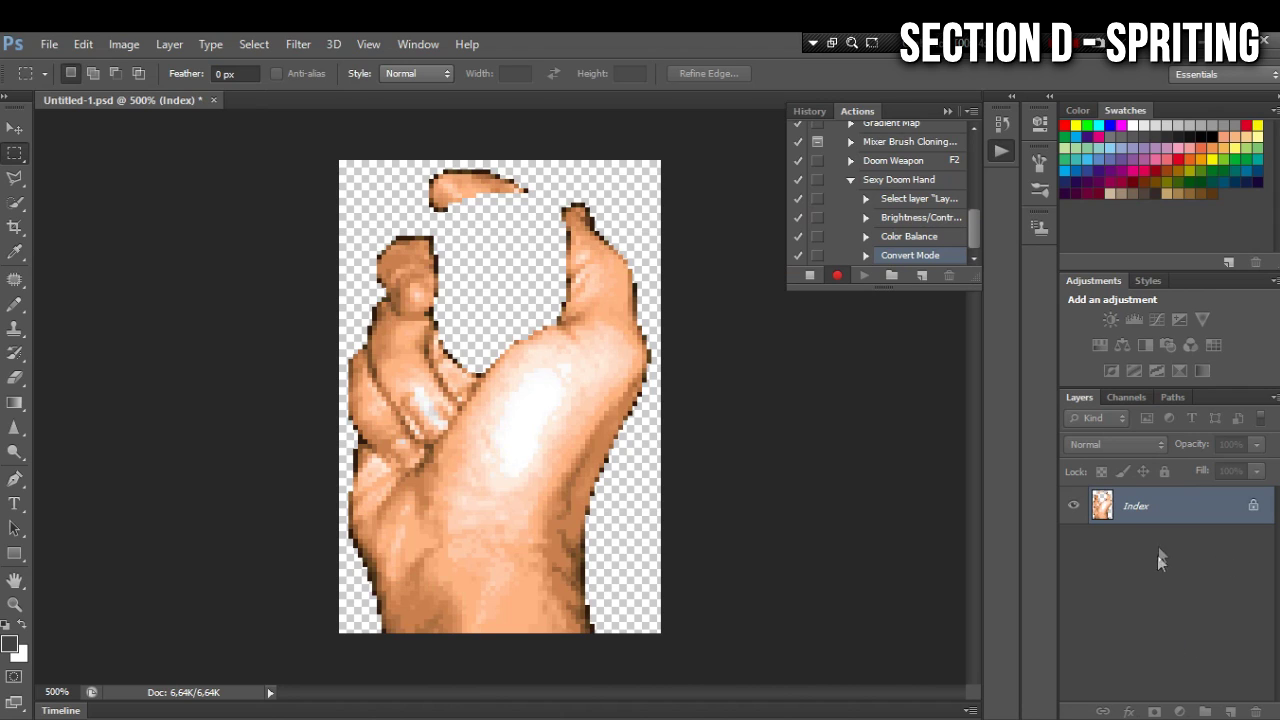
Stop recording and collapse the Sexy Doom Hand action in the actions list.
click(809, 281)
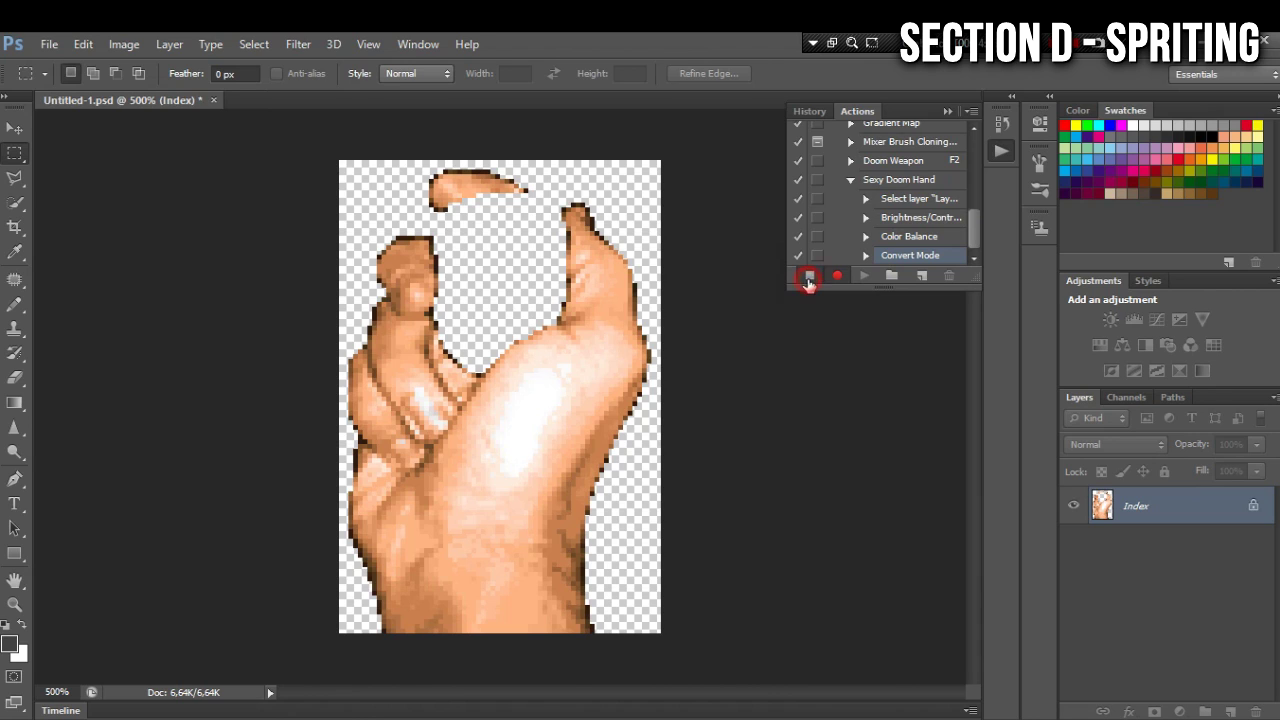
click(906, 182)
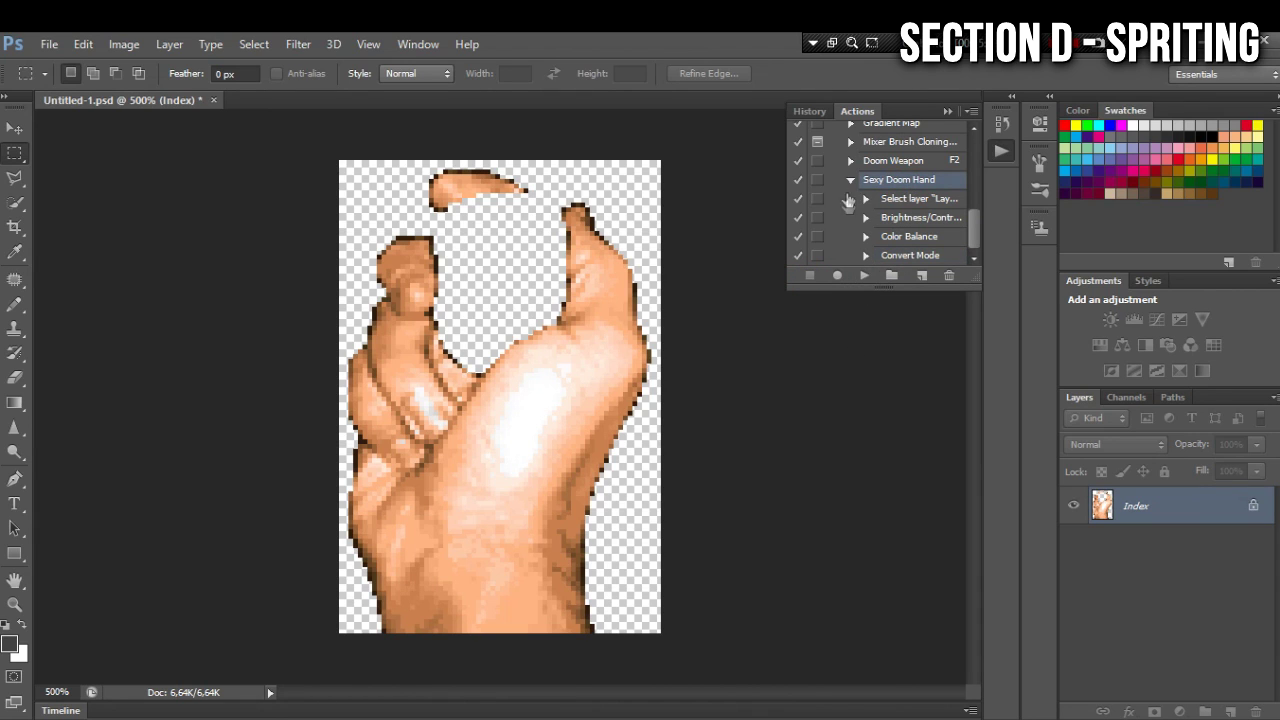
click(850, 180)
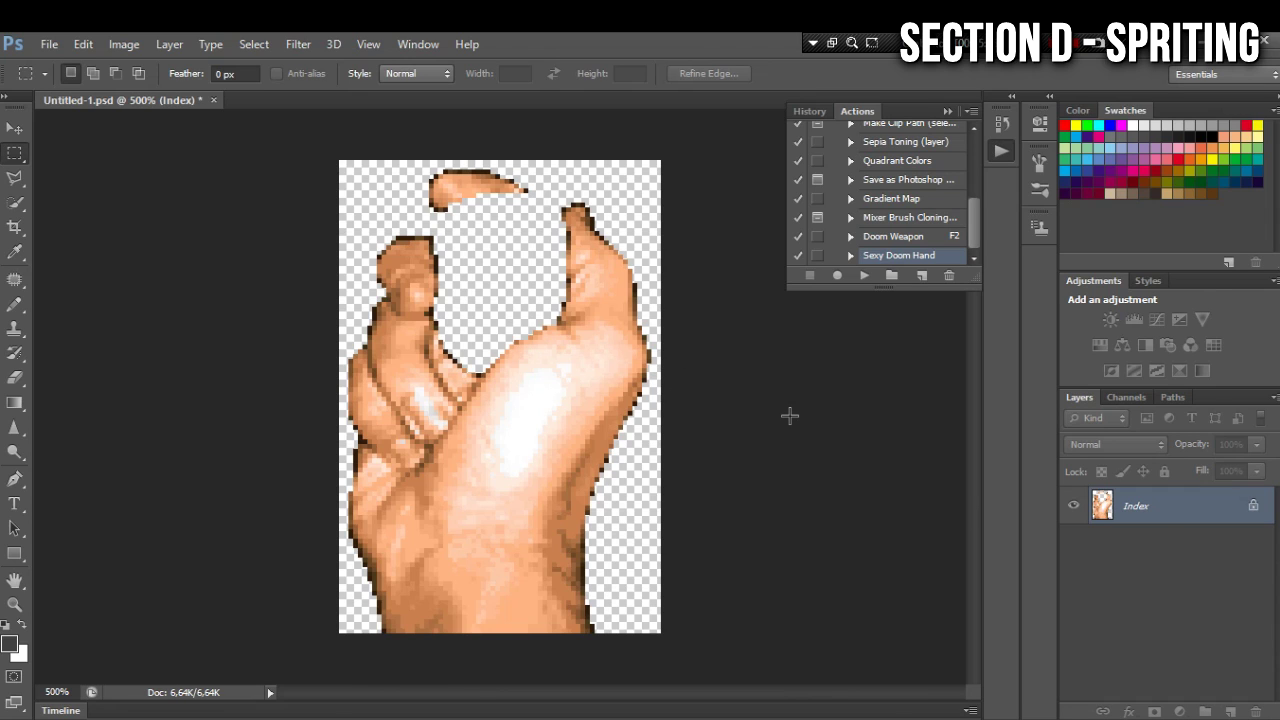
Copy the whole indexed hand image and undo back to the original three-layer RGB document.
key(ctrl+a)
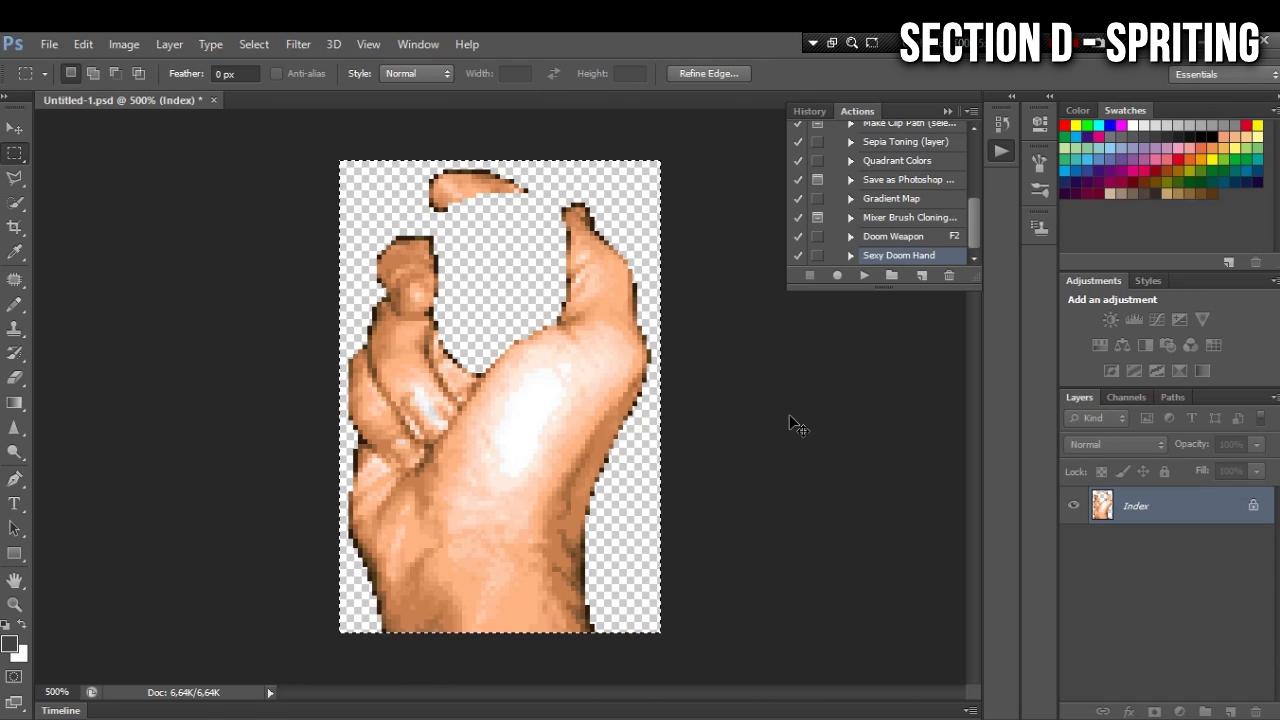
key(ctrl+alt+z)
key(ctrl+alt+z)
key(ctrl+alt+z)
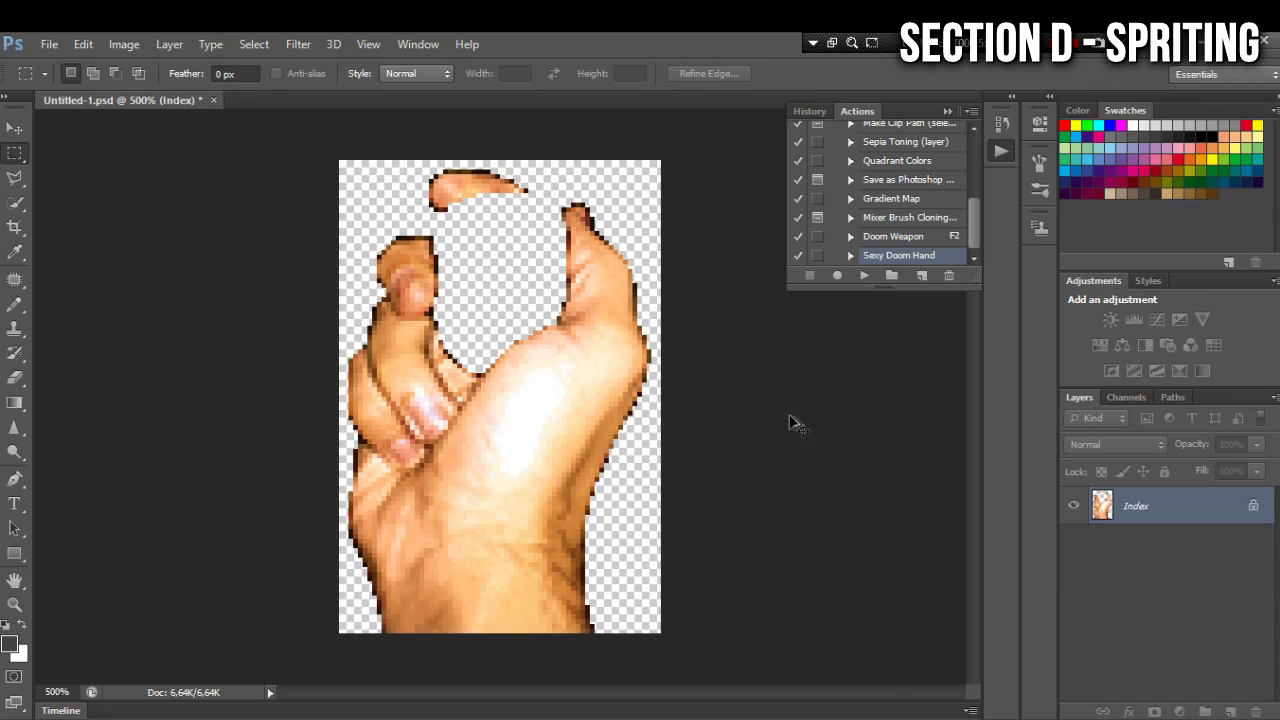
key(ctrl+alt+z)
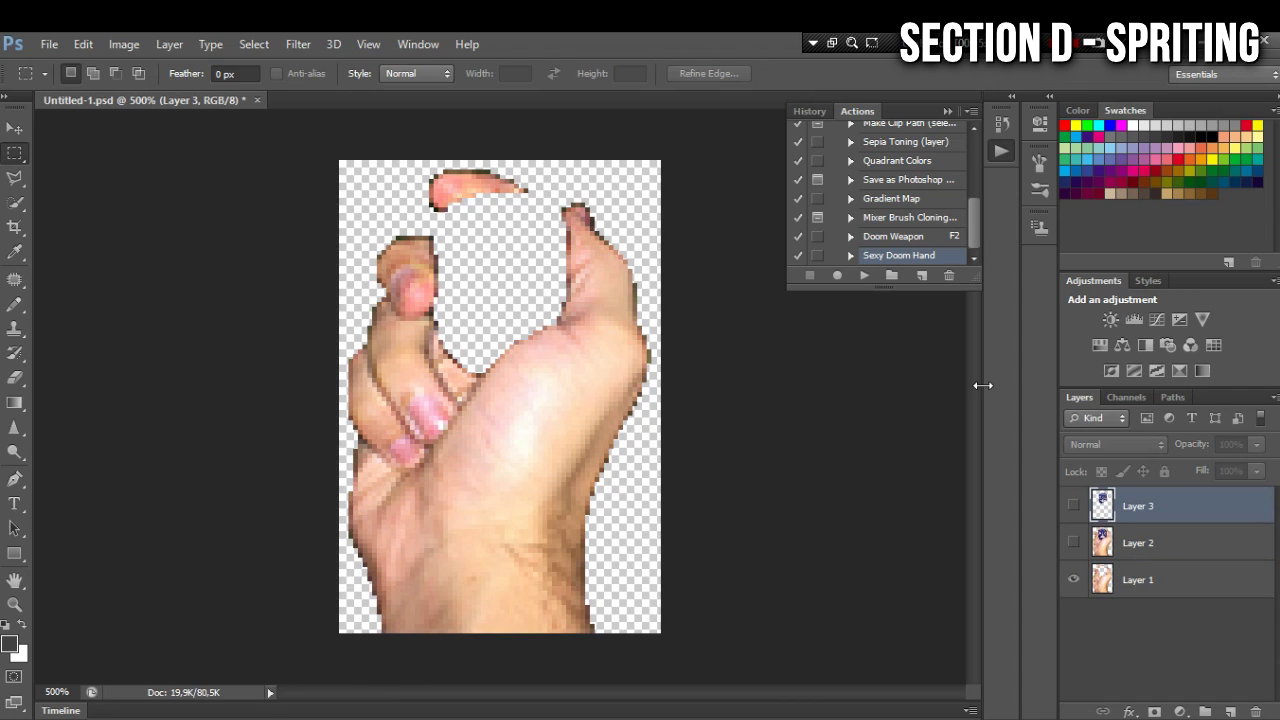
Paste the indexed hand as a new layer above Layer 3 and nudge it down one pixel into alignment.
key(ctrl+shift+z)
key(ctrl+shift+z)
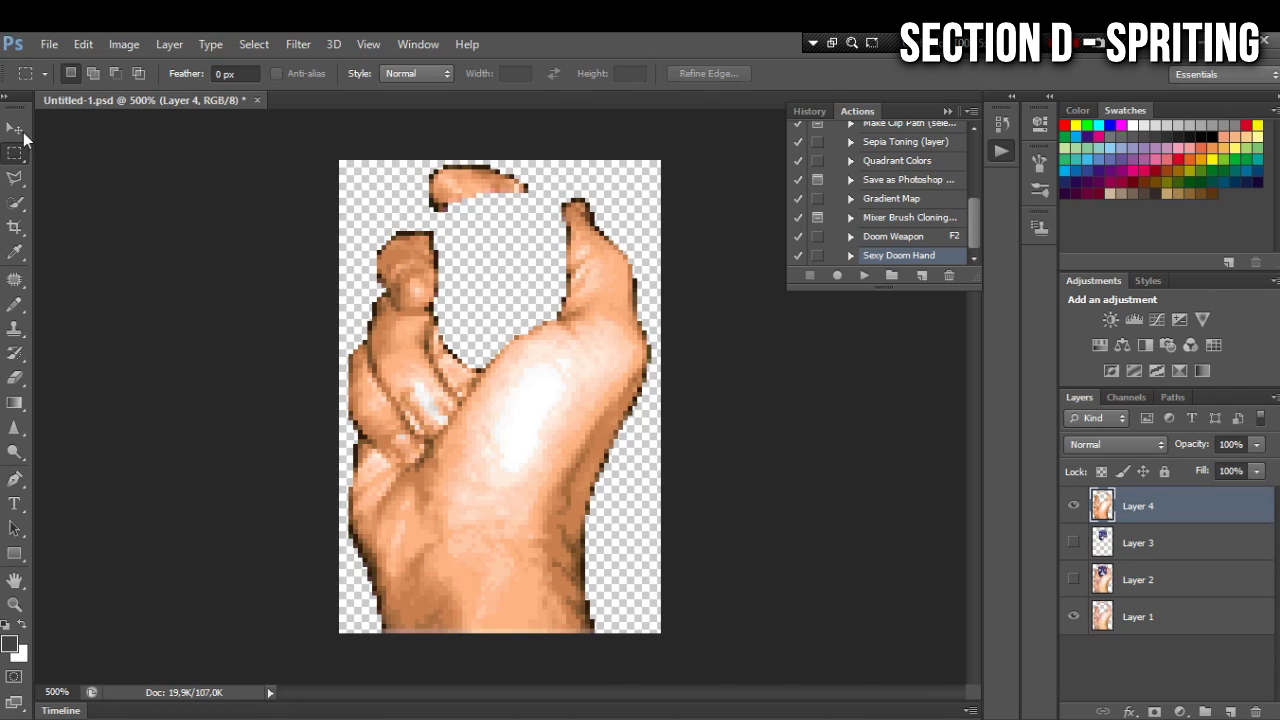
key(v)
key(Down)
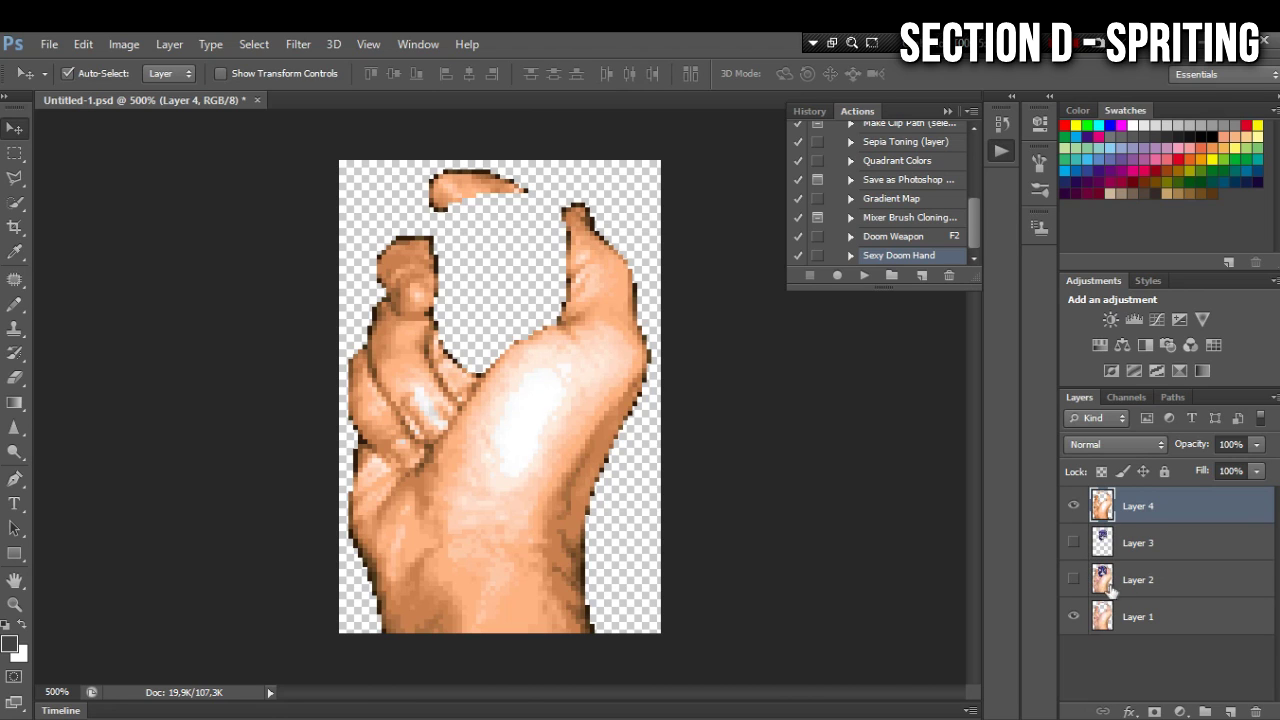
Show Layer 2 and check how the skull looks with the recolored hand at different magnifications.
click(1072, 580)
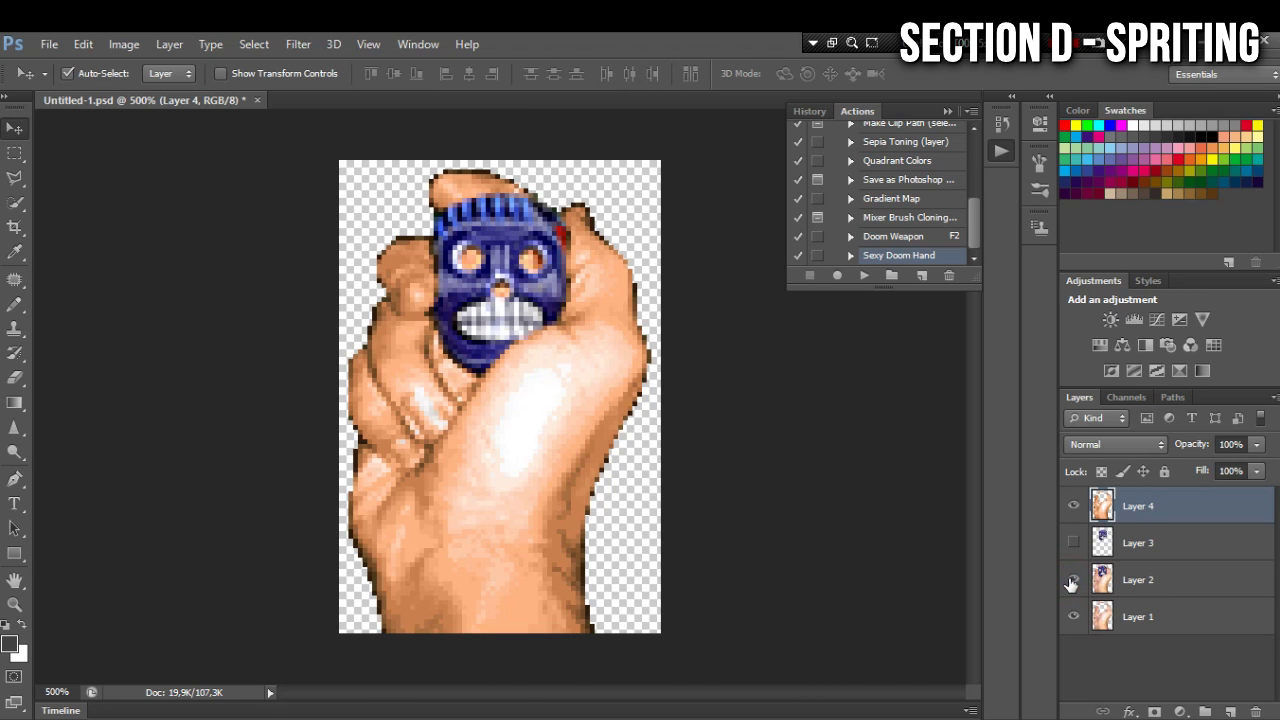
key(ctrl+minus)
key(ctrl+minus)
key(ctrl+minus)
key(ctrl+minus)
key(ctrl+plus)
key(ctrl+plus)
key(ctrl+plus)
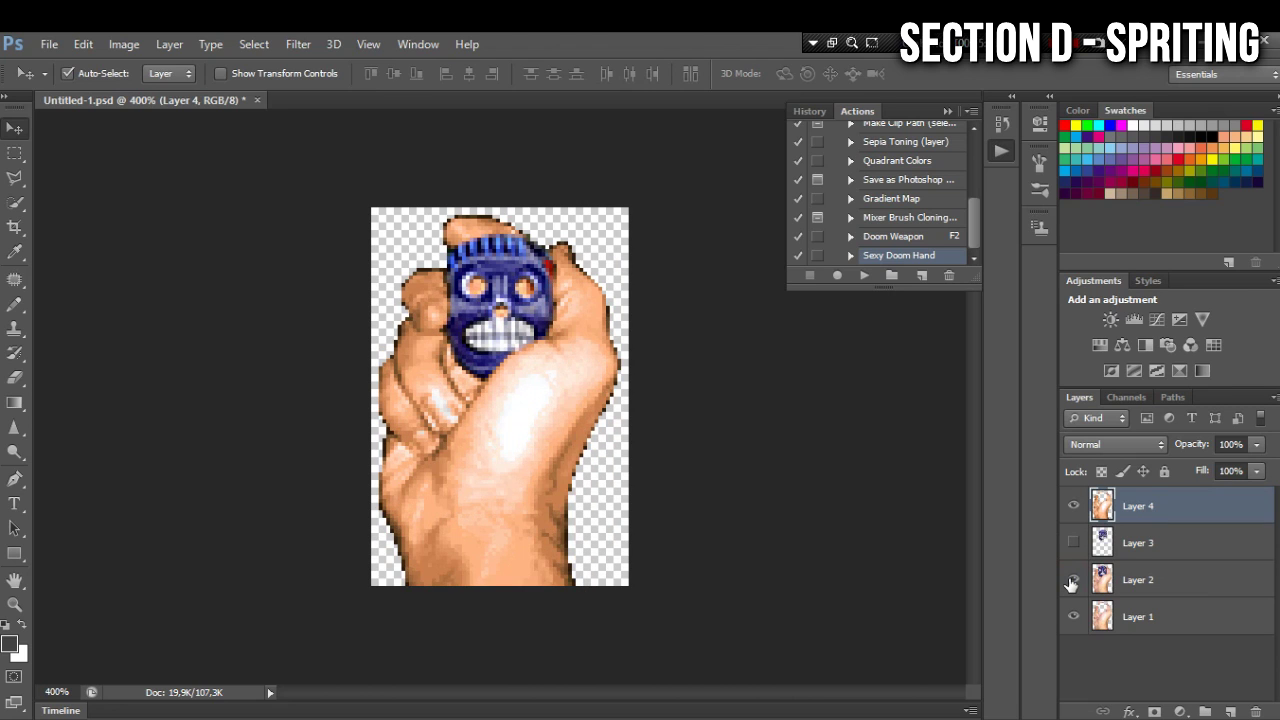
key(ctrl+plus)
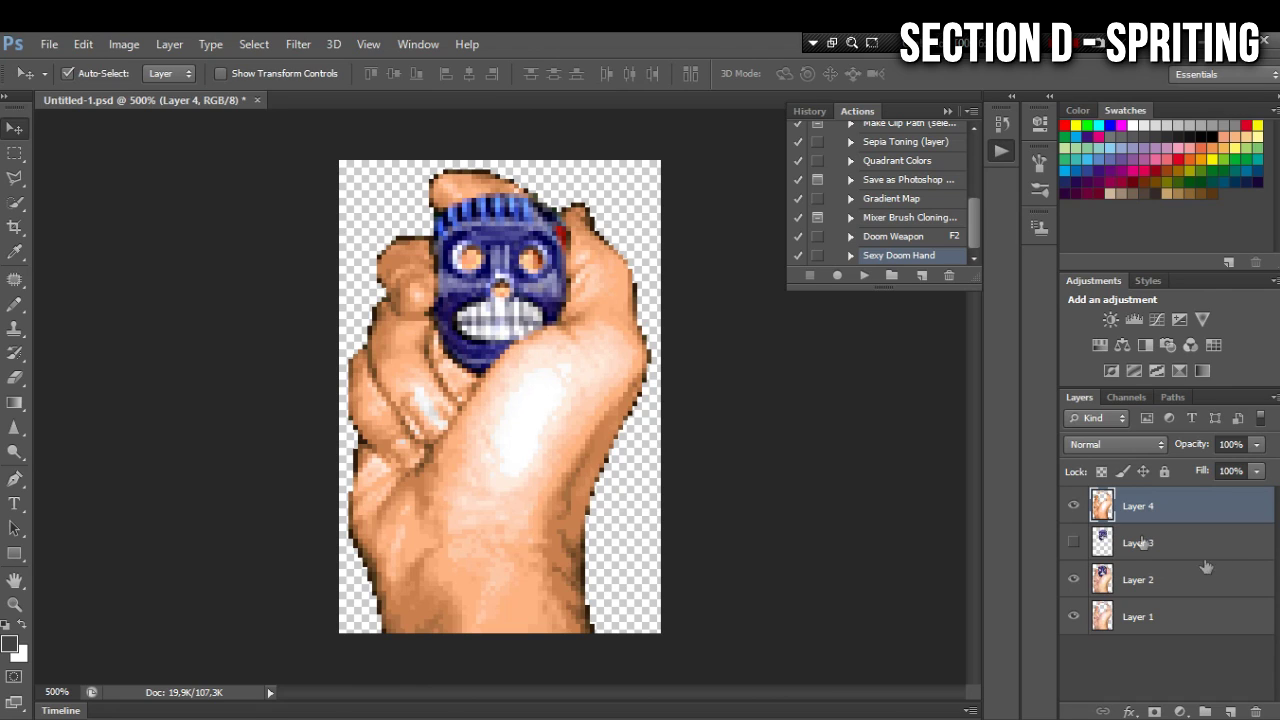
Leave only Layer 1 visible and play the Sexy Doom Hand action on it, merging visible layers and discarding hidden ones.
click(1077, 507)
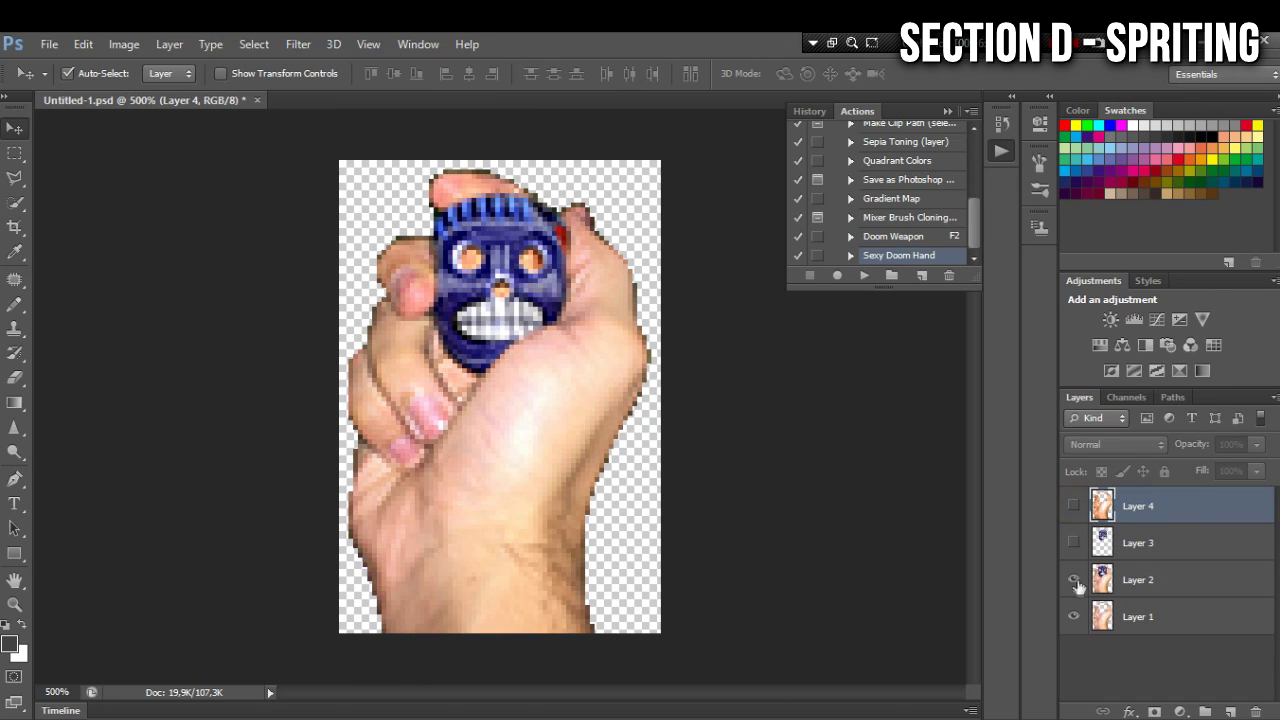
click(1075, 579)
click(1075, 616)
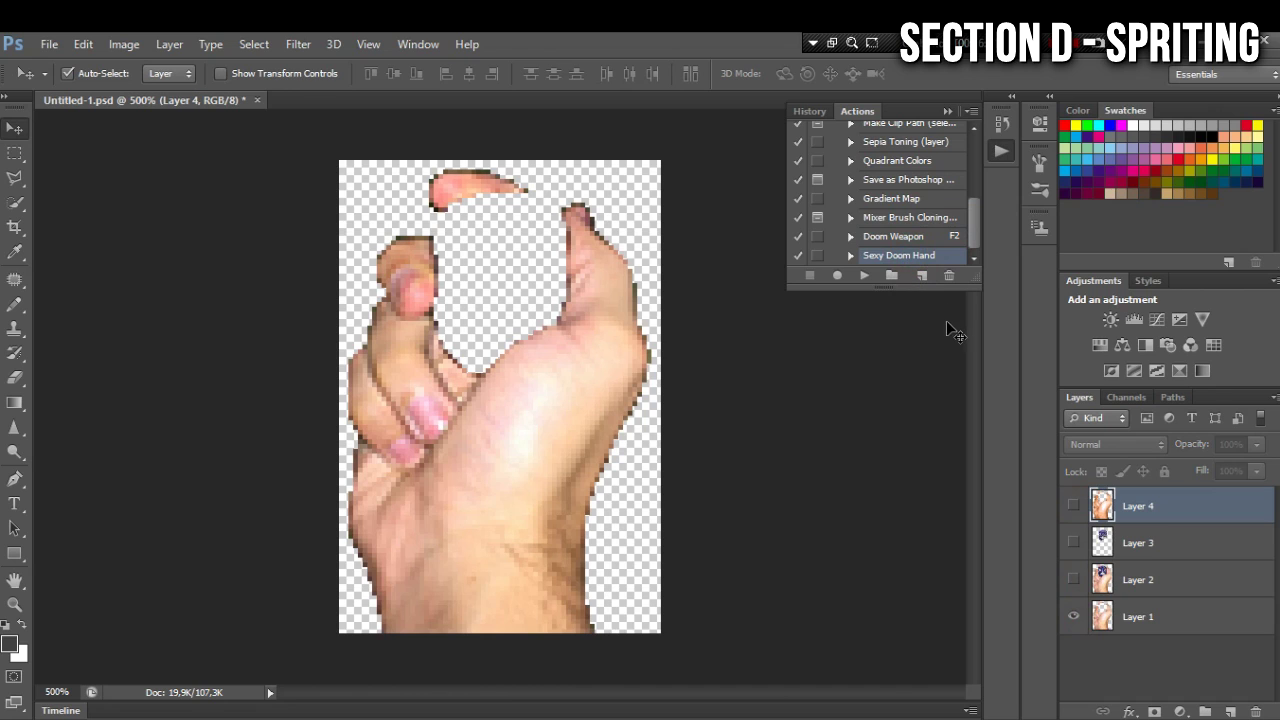
click(864, 275)
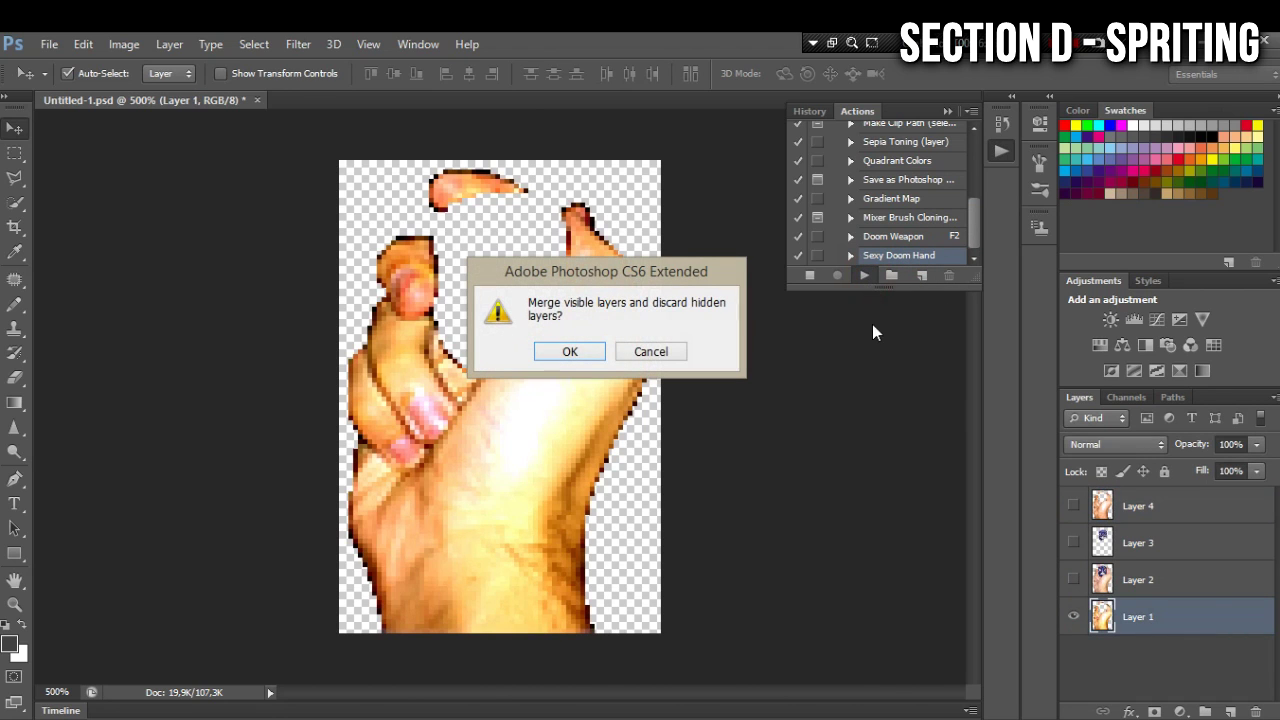
click(584, 351)
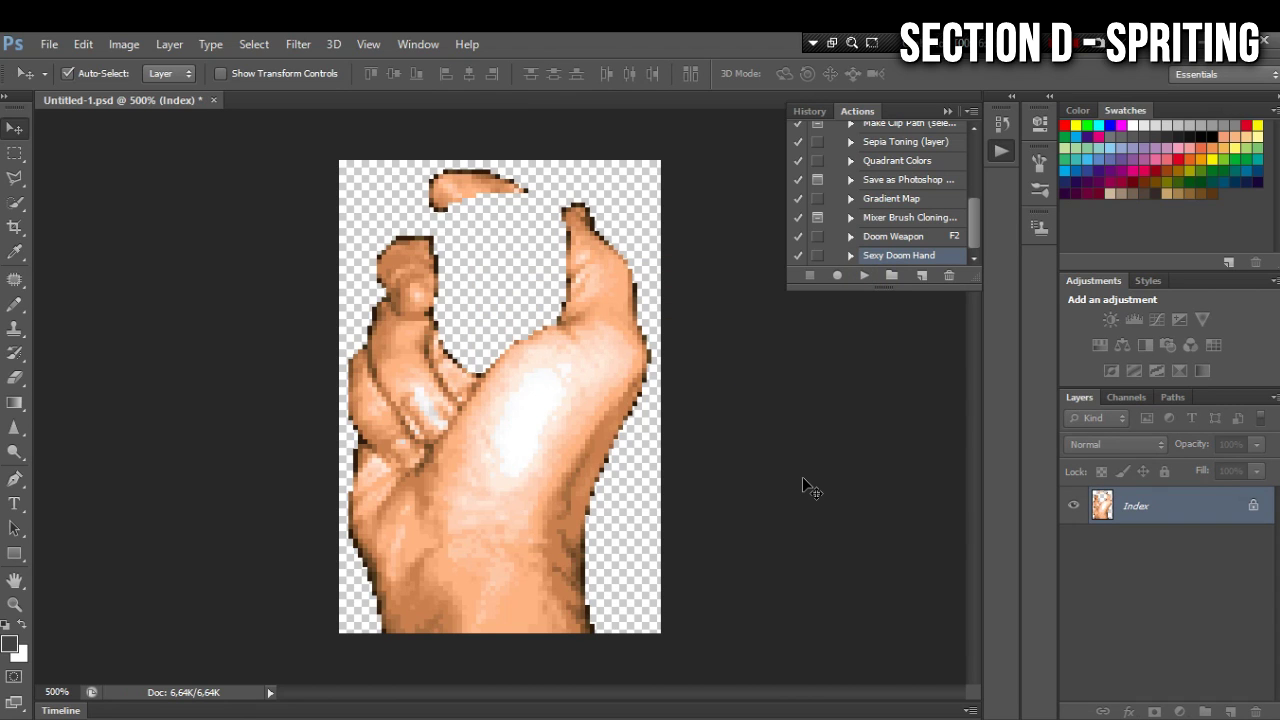
Undo the action's index conversion, hide Layer 1, and show Layer 4 and Layer 2 again.
key(ctrl+z)
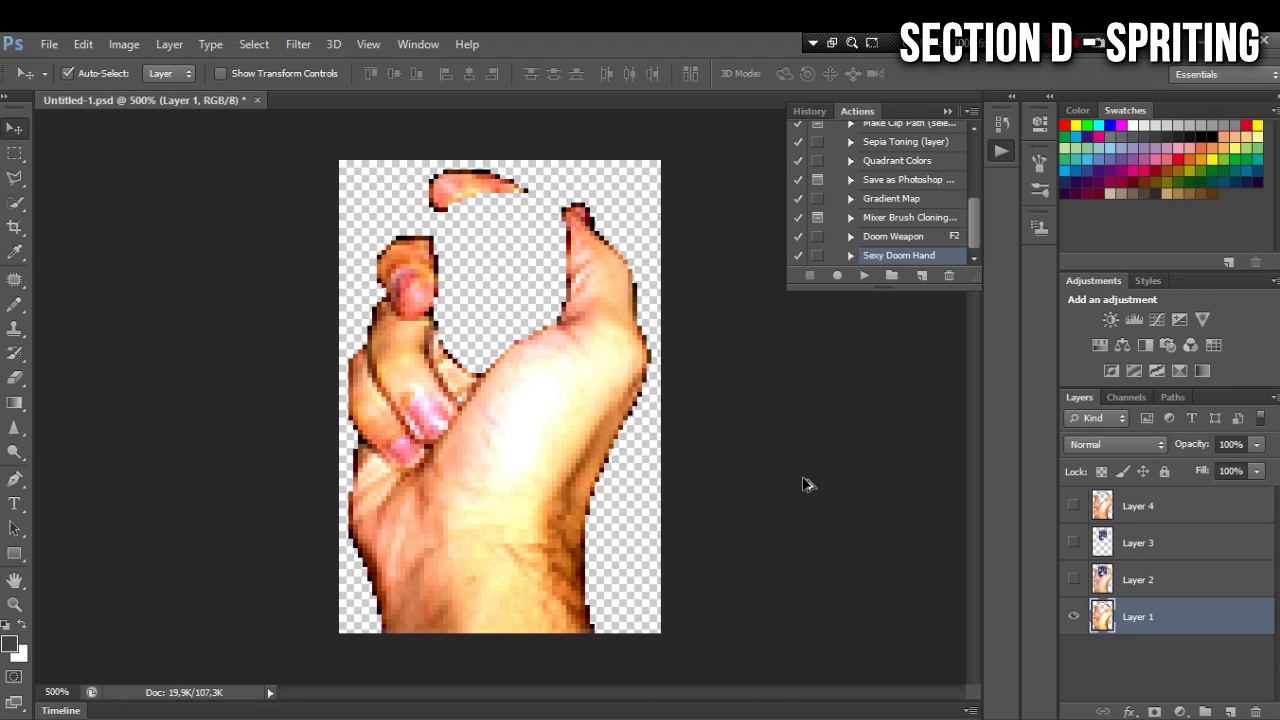
click(1073, 616)
click(1073, 506)
click(1075, 580)
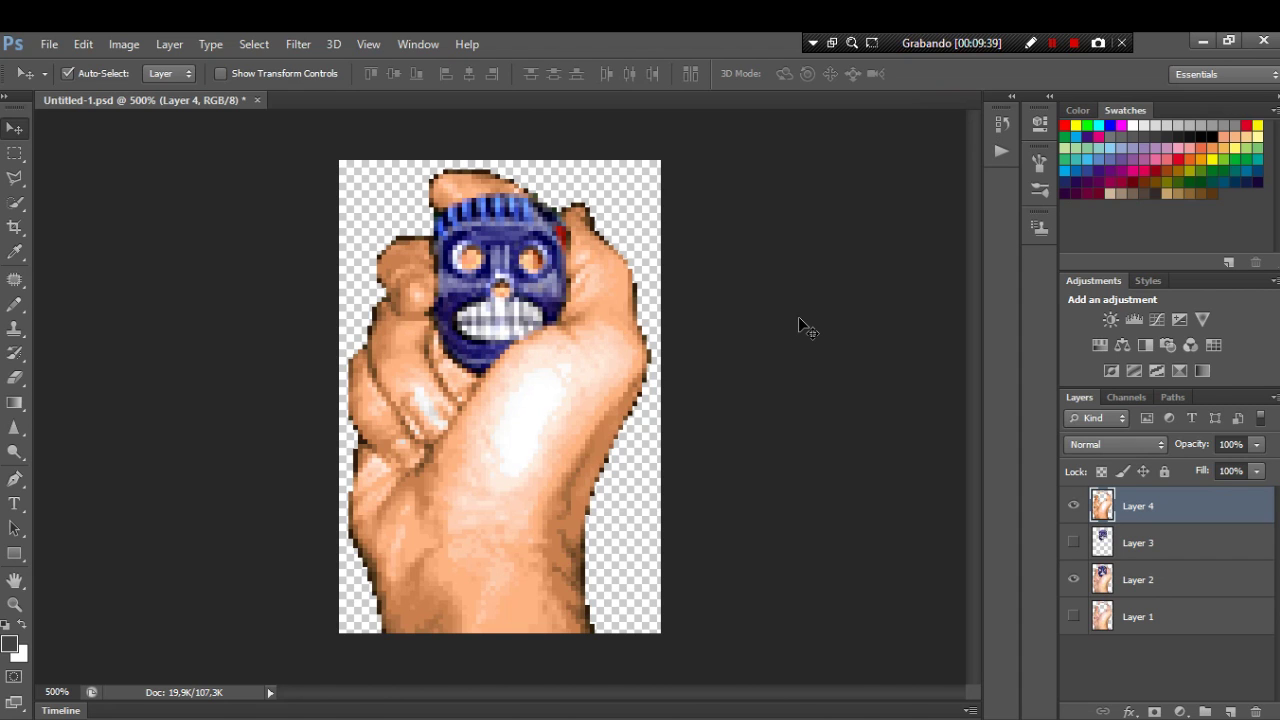
Switch to the browser to examine the ZDoom Wiki's address and main page contents, and return to Photoshop.
key(alt+Tab)
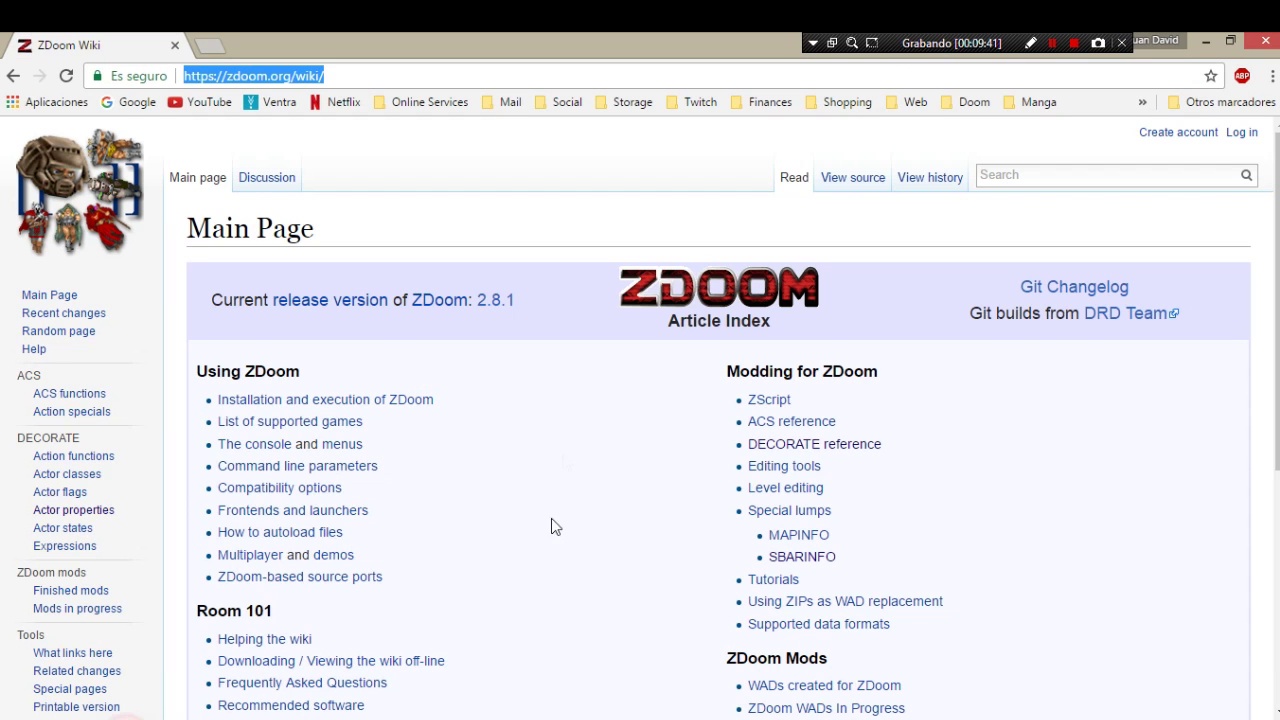
click(330, 76)
triple_click(345, 75)
click(284, 78)
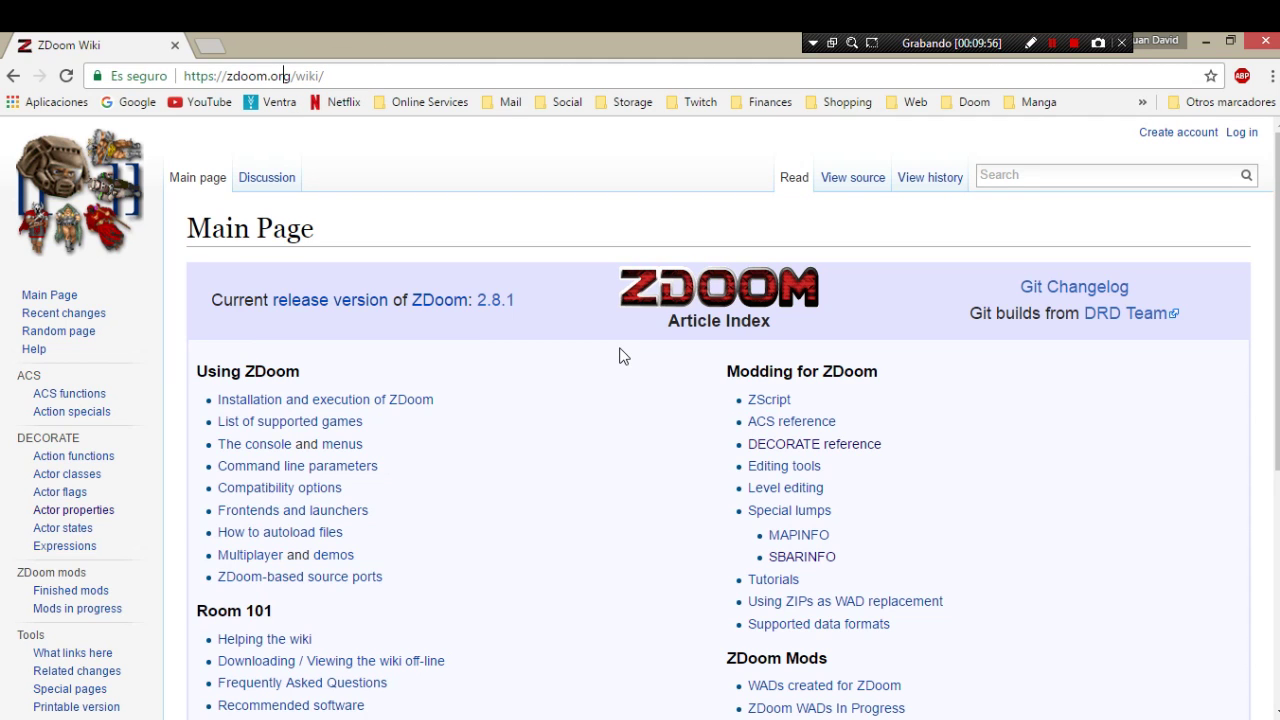
scroll(620, 355, down, 3)
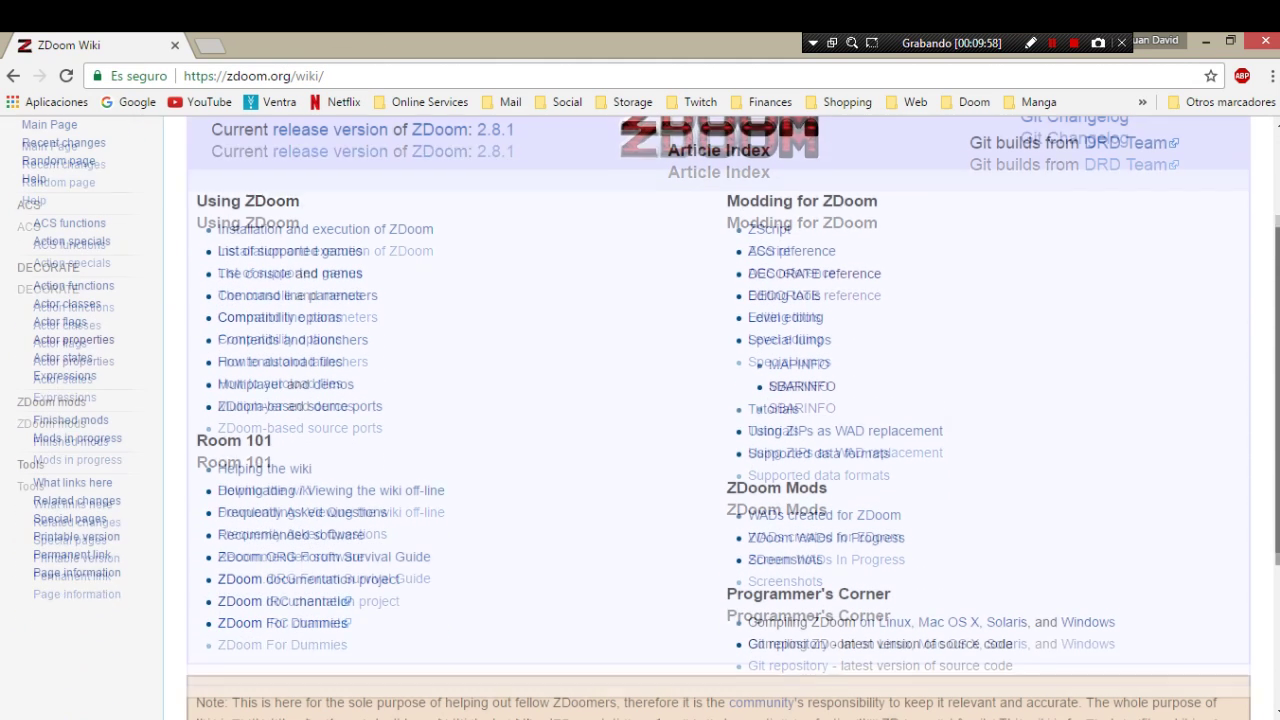
scroll(1157, 377, up, 3)
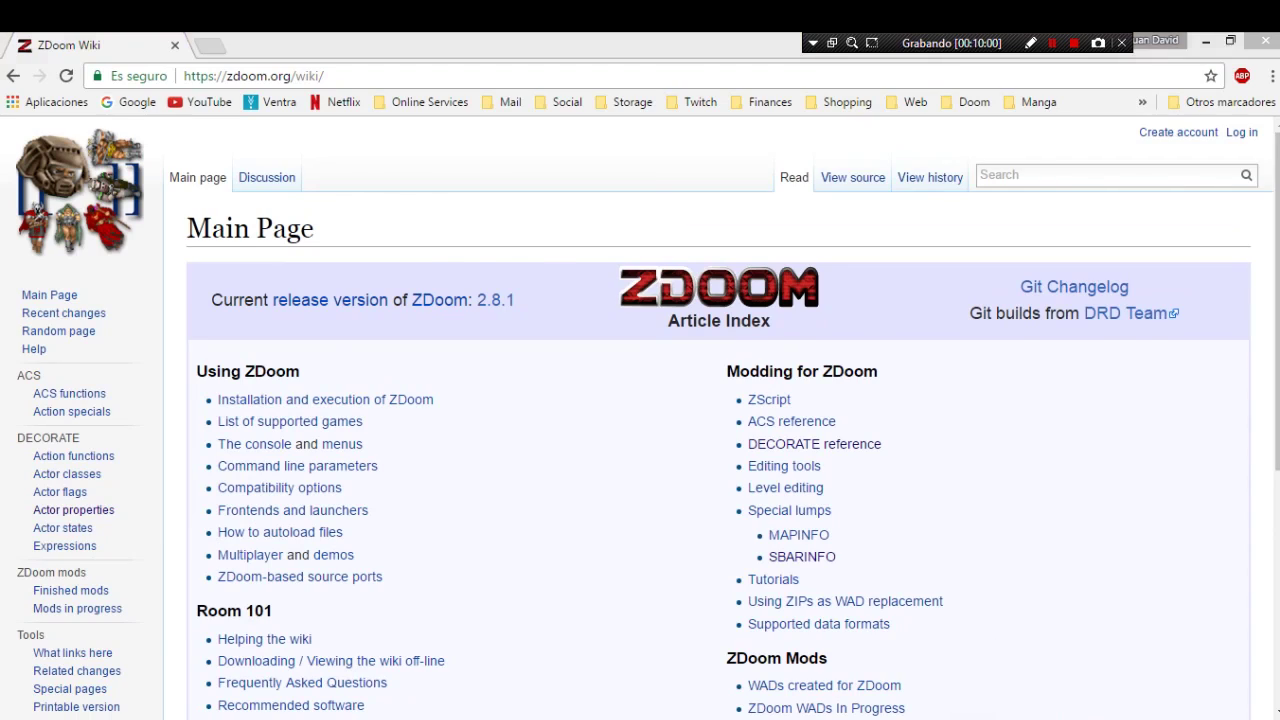
key(alt+Tab)
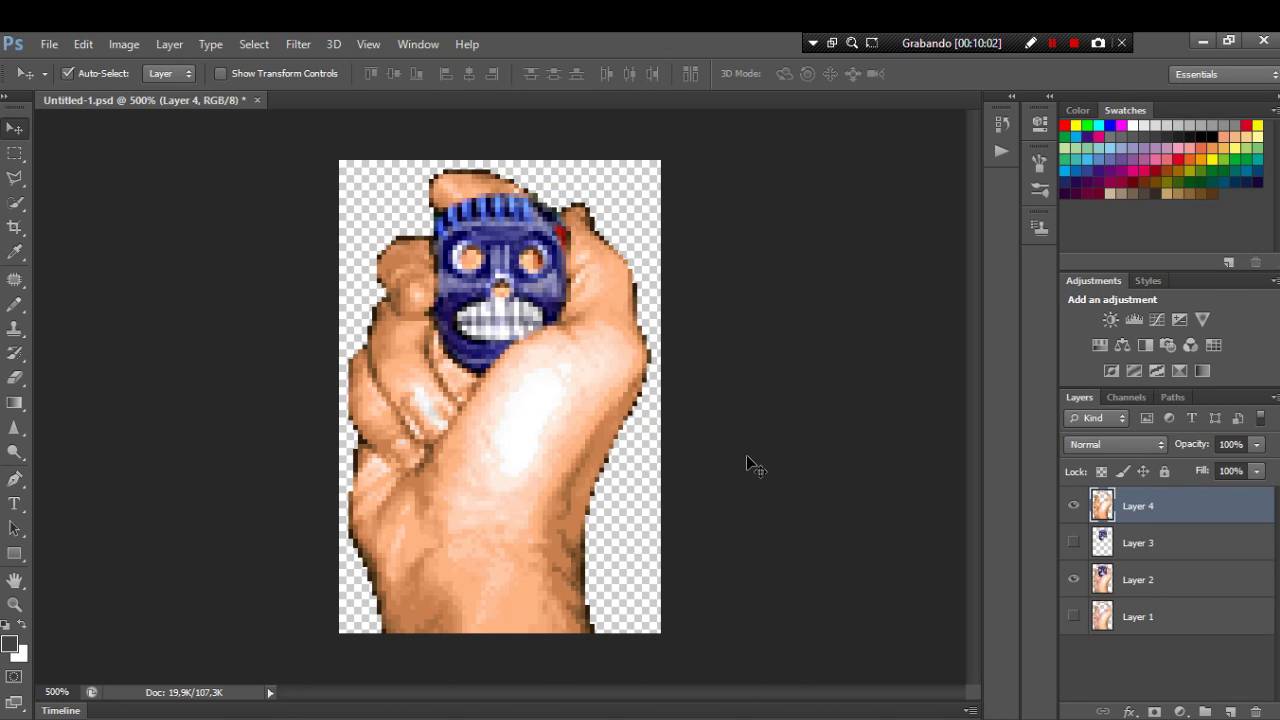